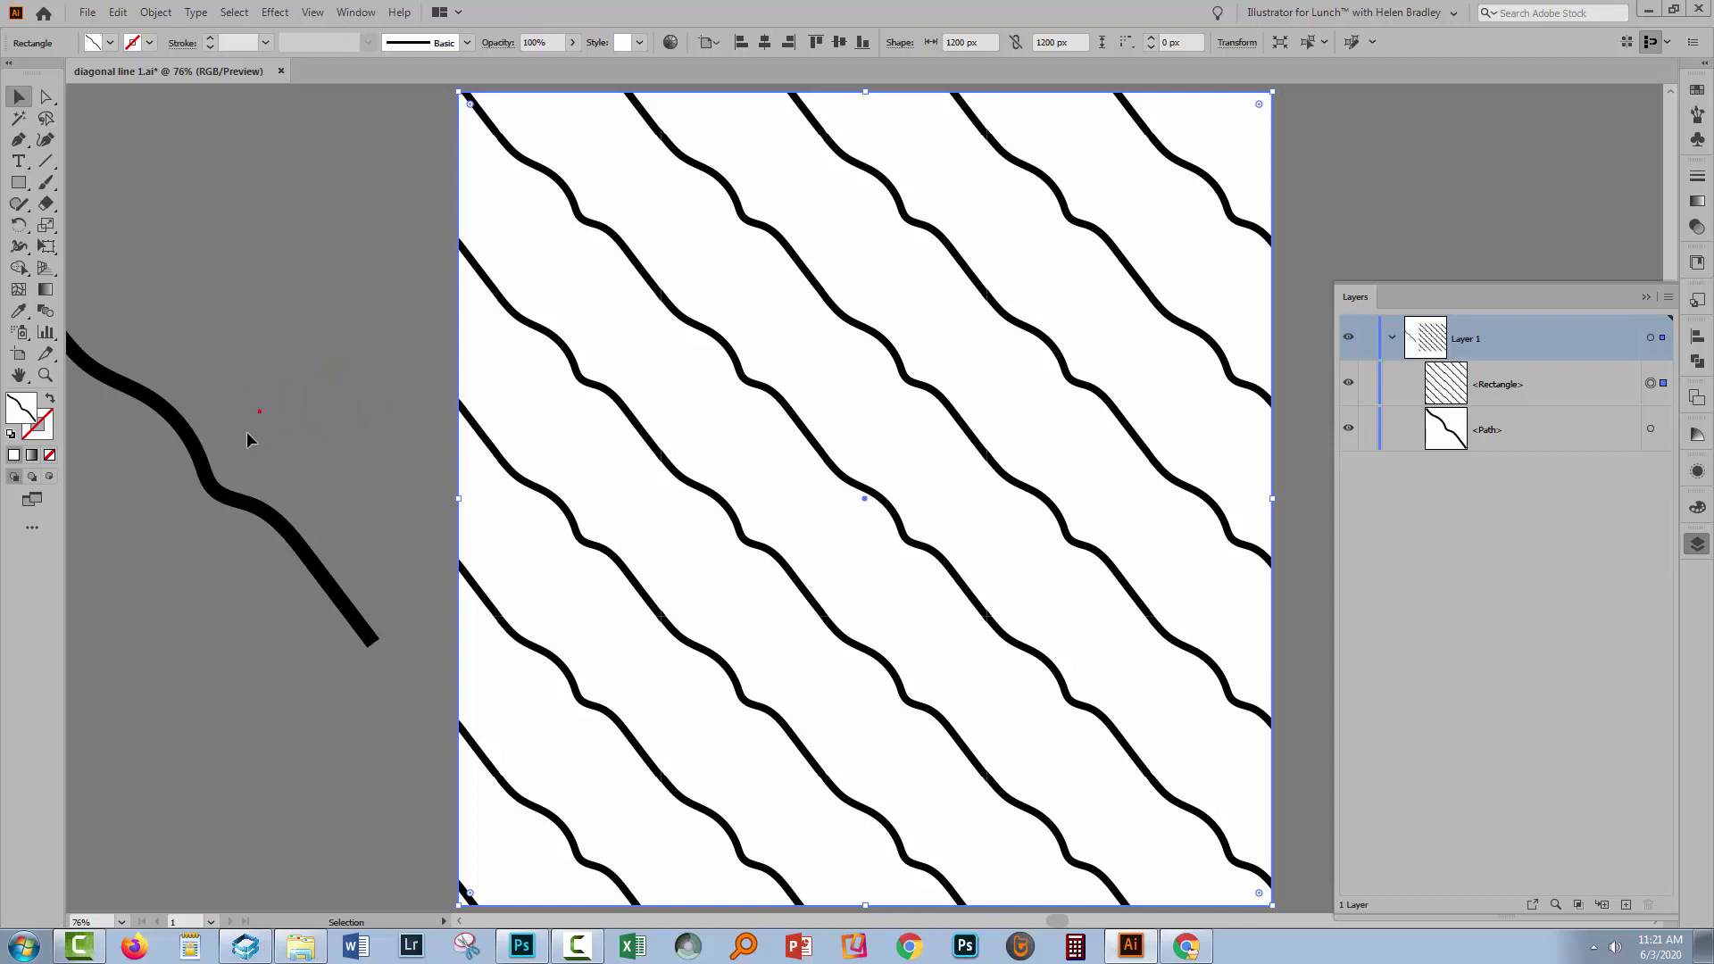
- Delete the loose diagonal line beside the artboard and the pattern-filled rectangle covering it
{"action": "left_click_drag", "start_coordinate": [169, 621], "coordinate": [288, 613]}
{"action": "key", "text": "Delete"}
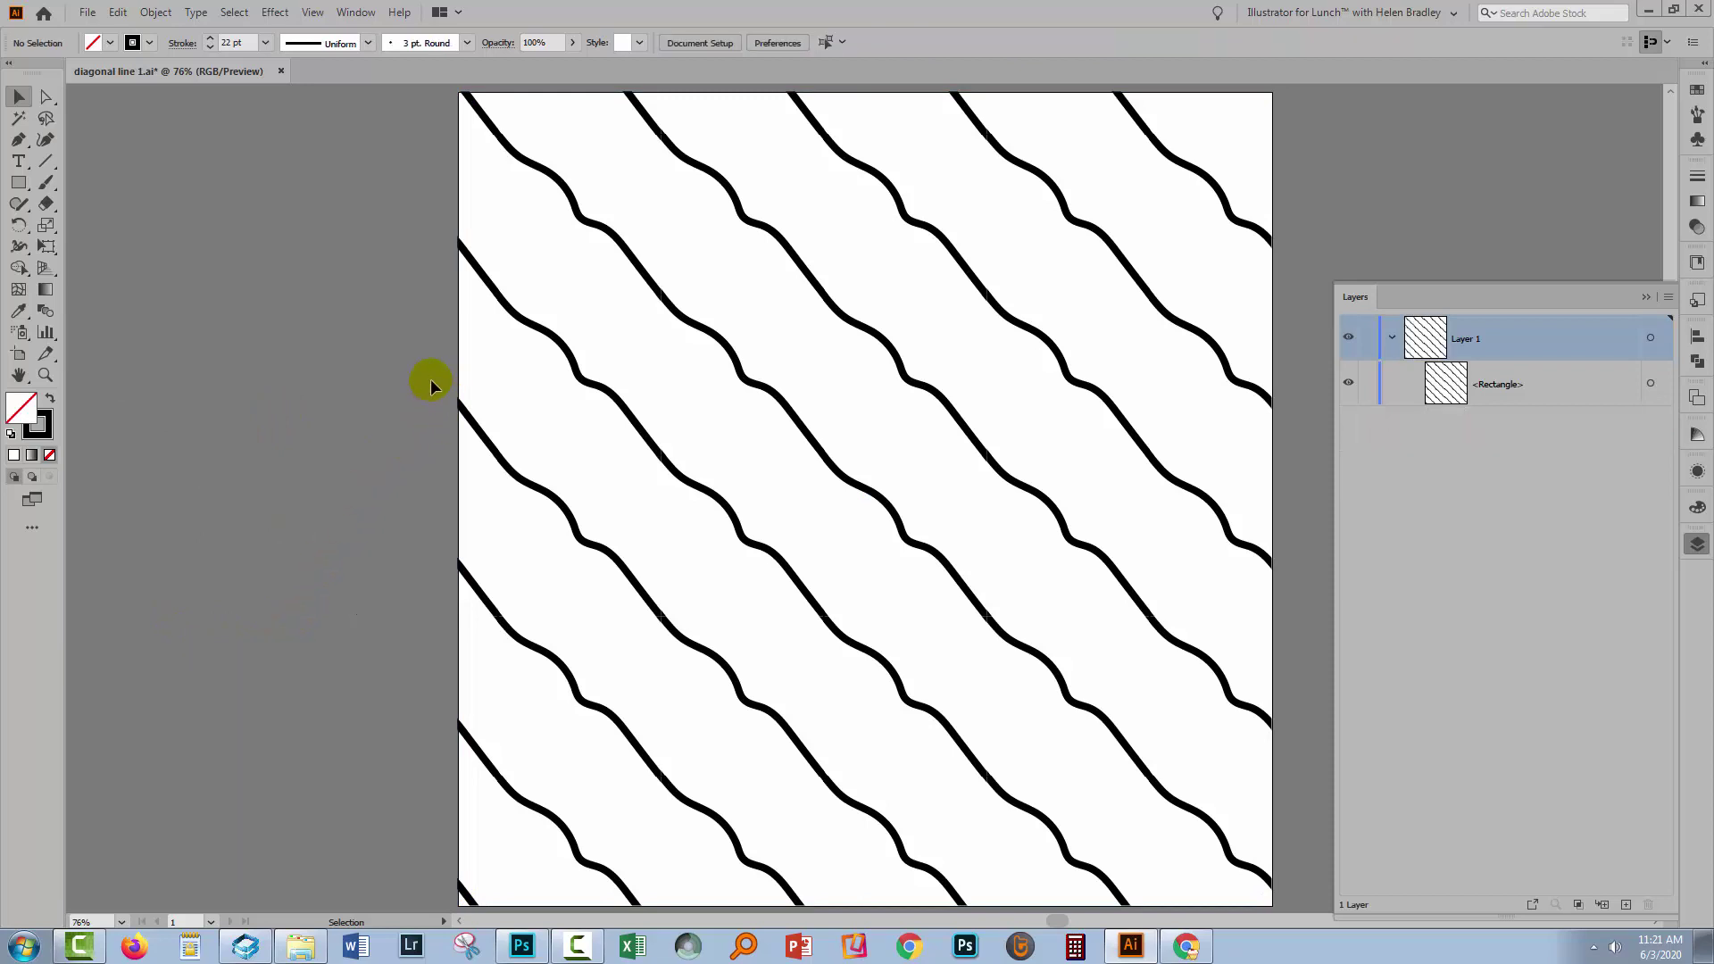
{"action": "left_click_drag", "start_coordinate": [430, 378], "coordinate": [619, 630]}
{"action": "key", "text": "Delete"}
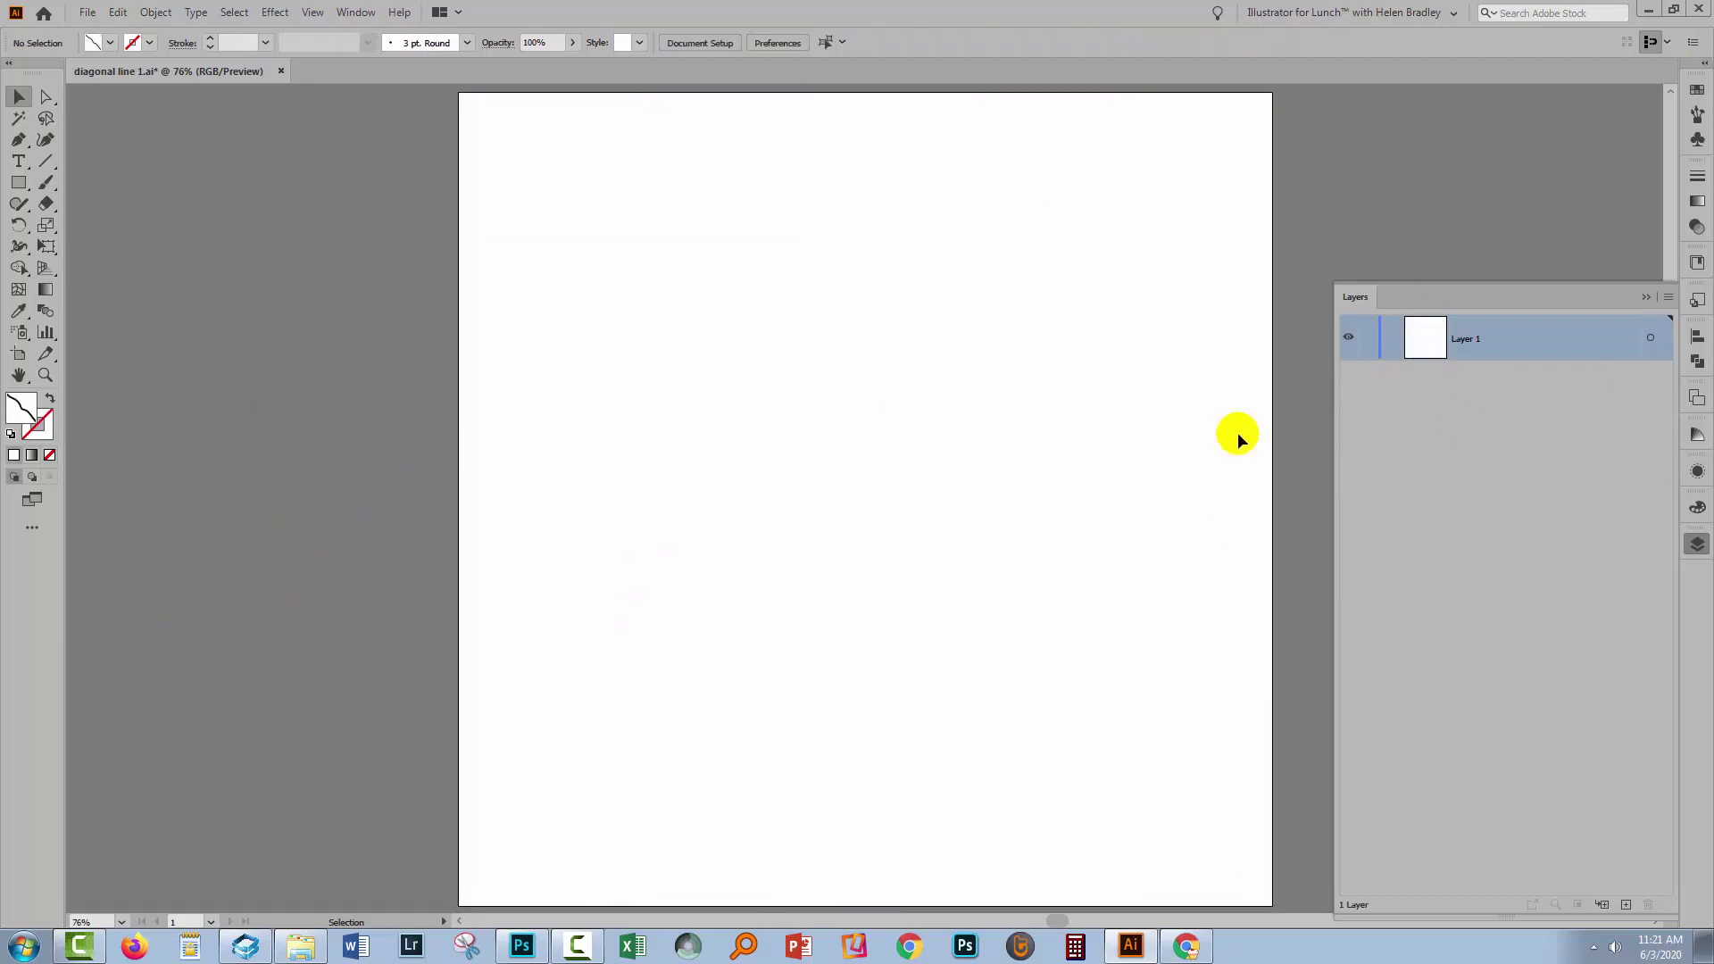
- Place the New Pattern swatch's artwork on the artboard and expand its group to list the individual paths
{"action": "left_click", "coordinate": [1697, 91]}
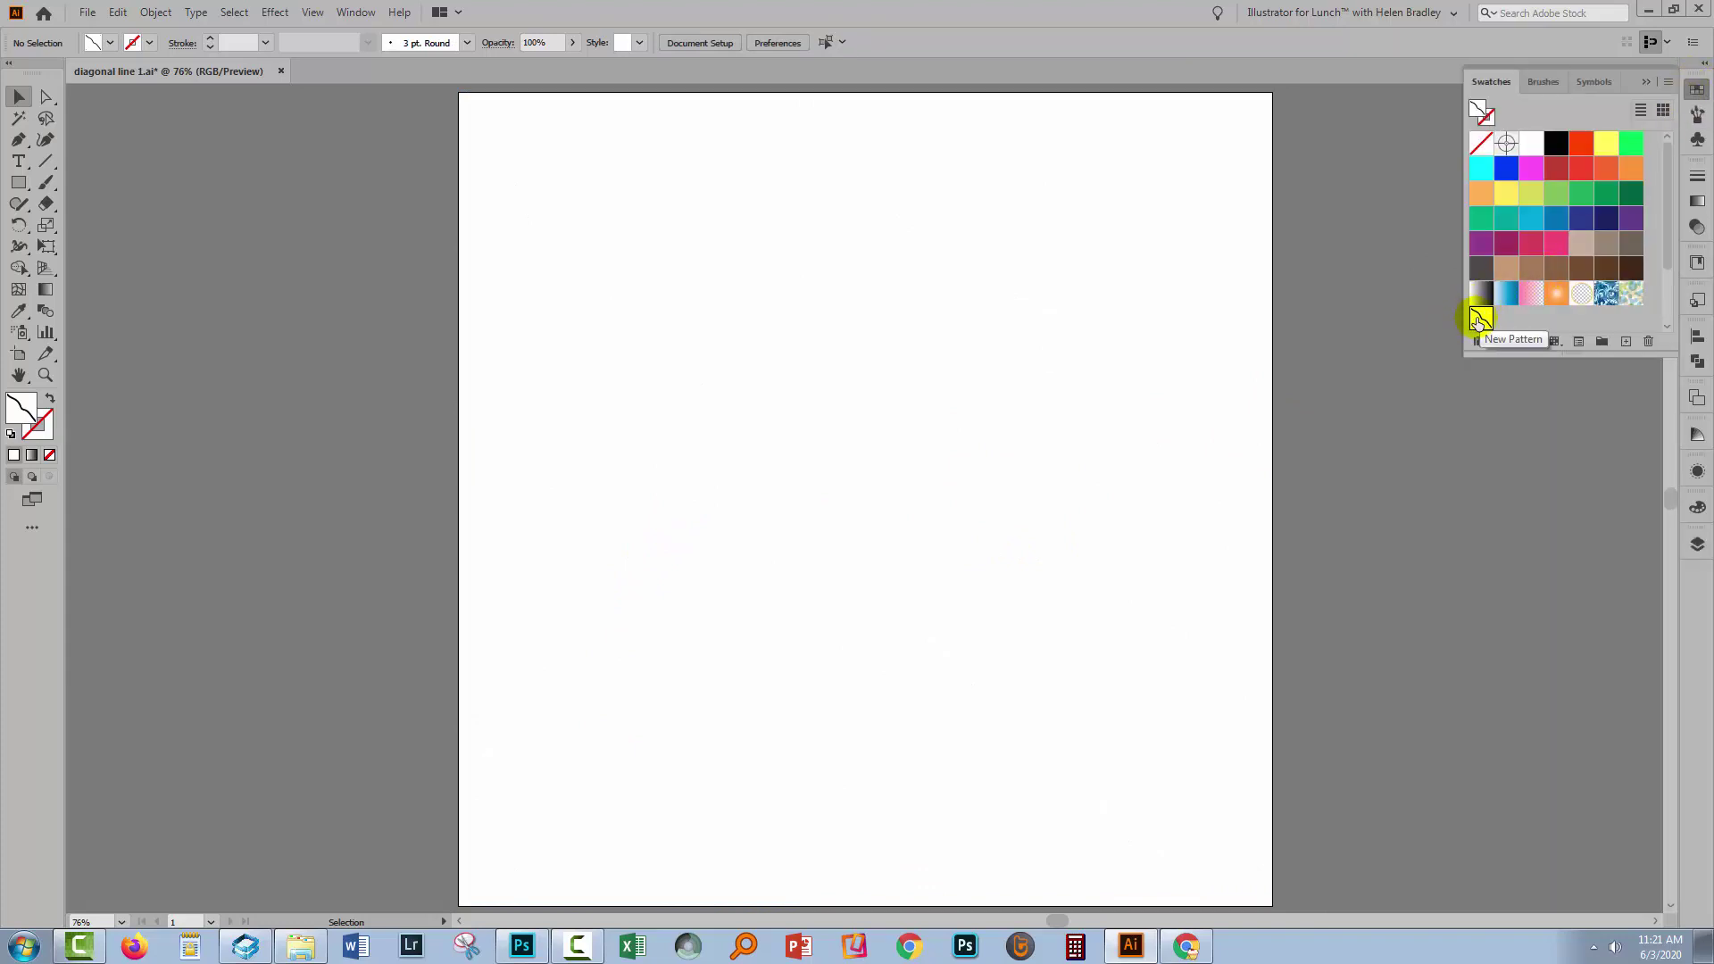
{"action": "left_click_drag", "start_coordinate": [1479, 321], "coordinate": [883, 564]}
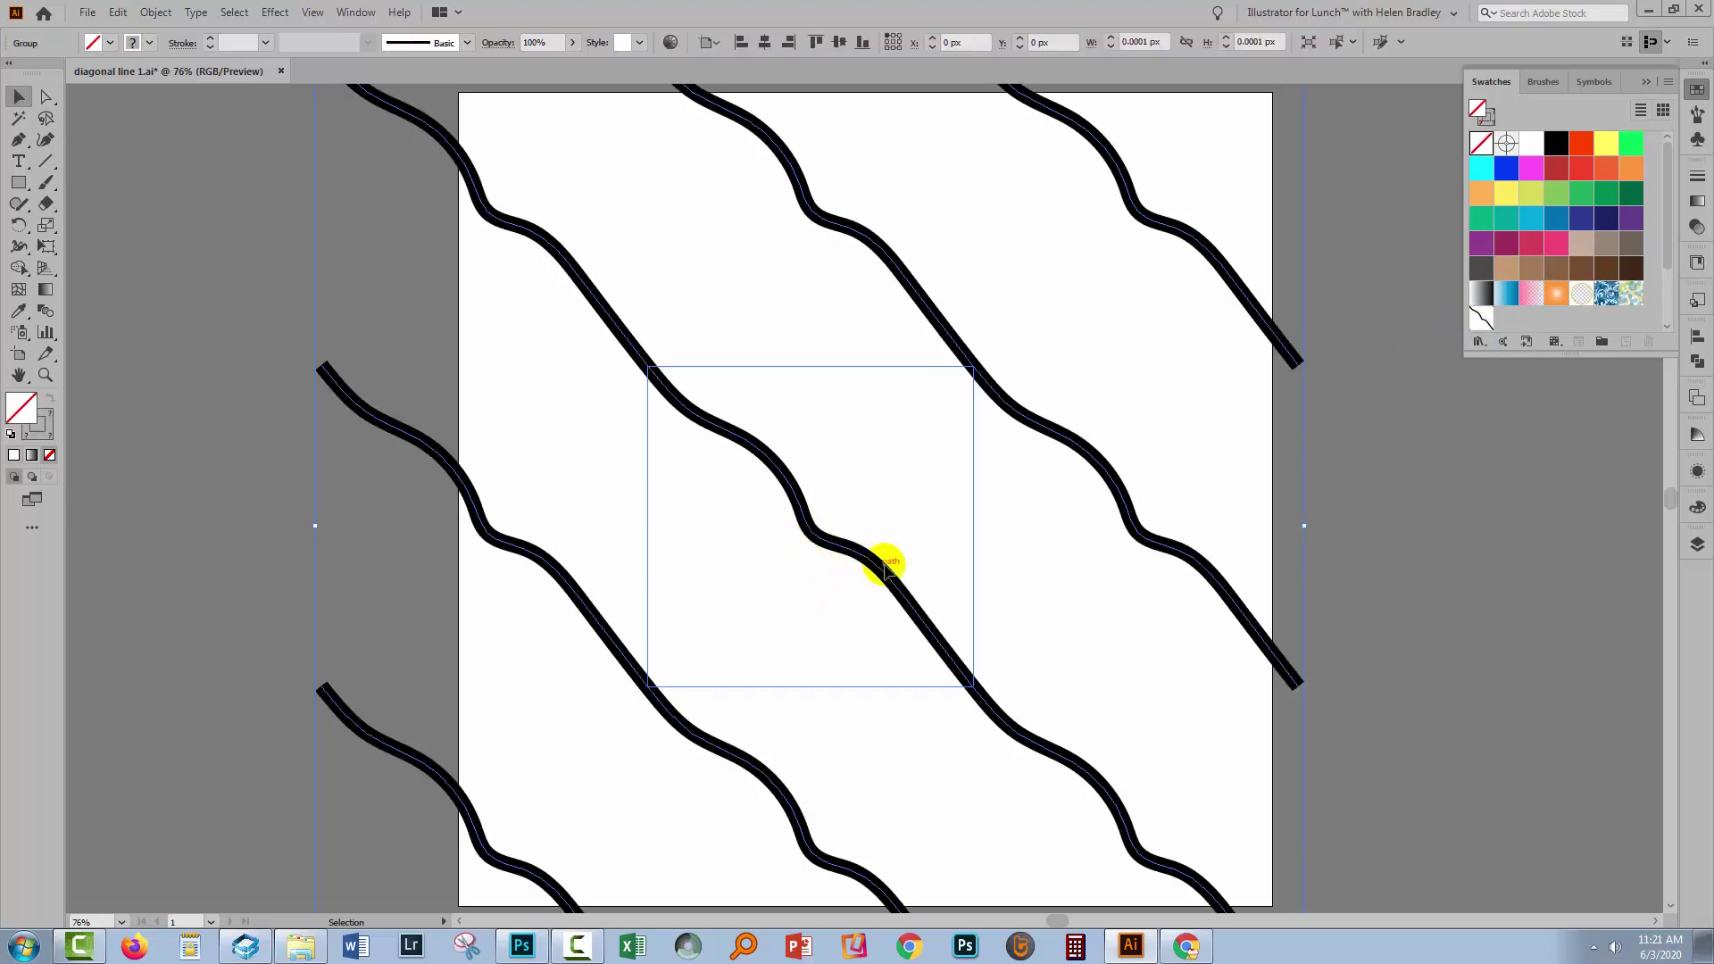
{"action": "left_click", "coordinate": [1699, 548]}
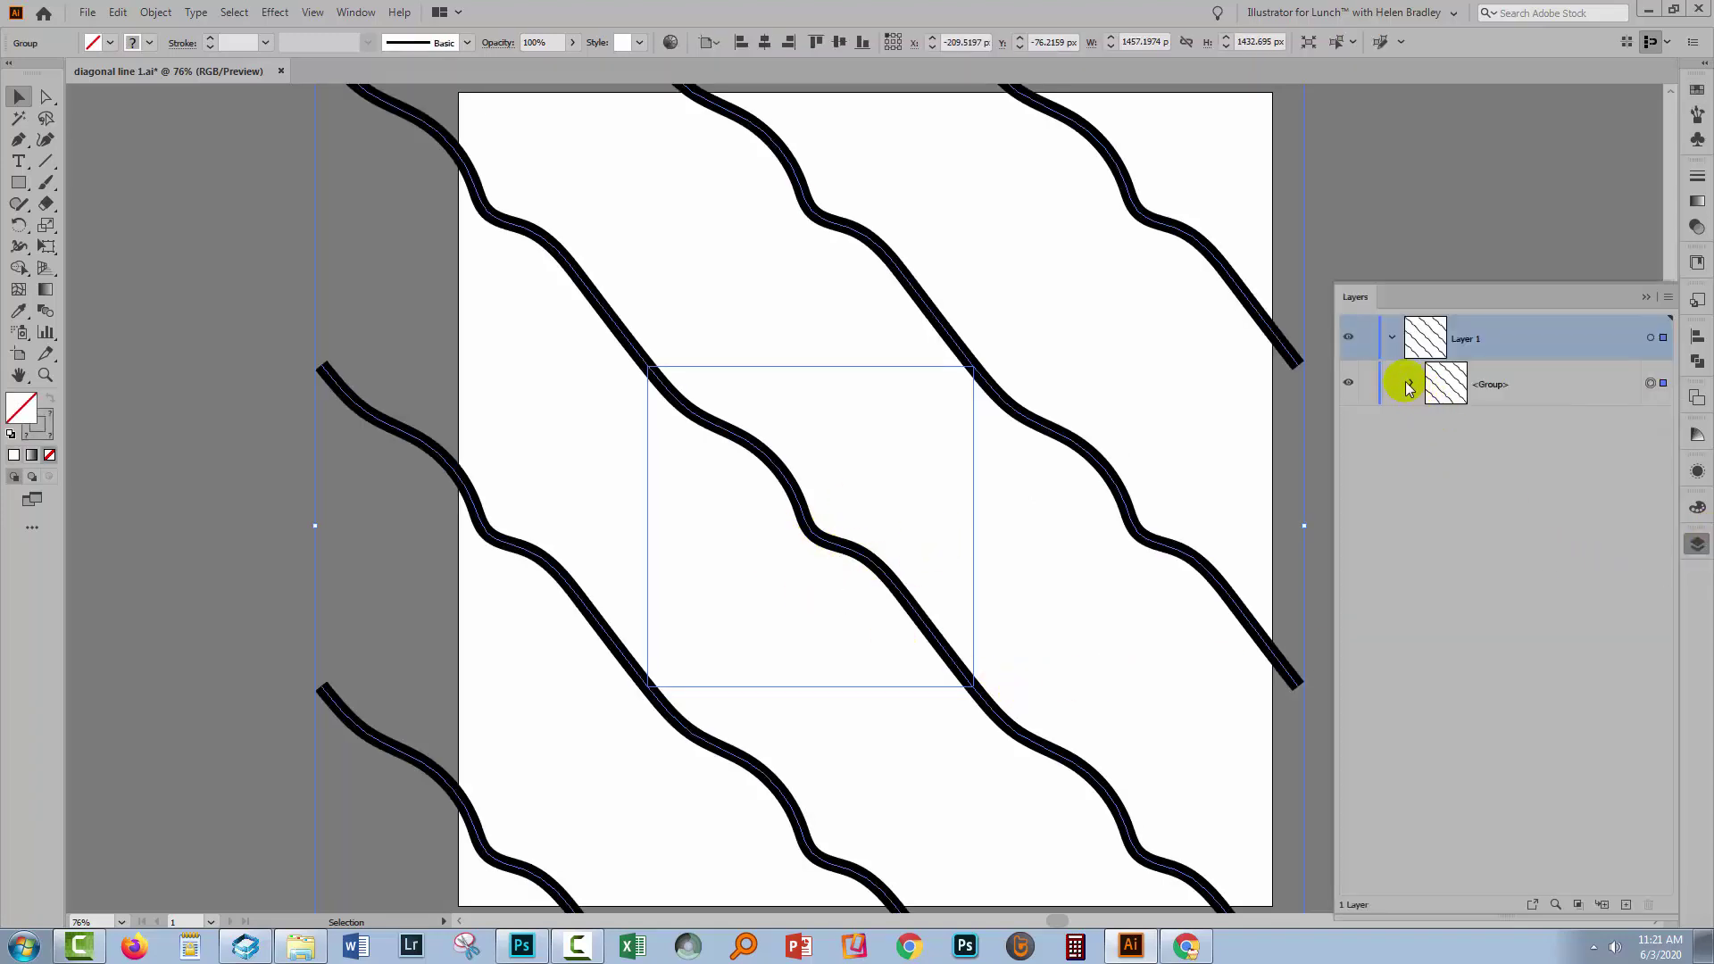
{"action": "left_click", "coordinate": [1410, 384]}
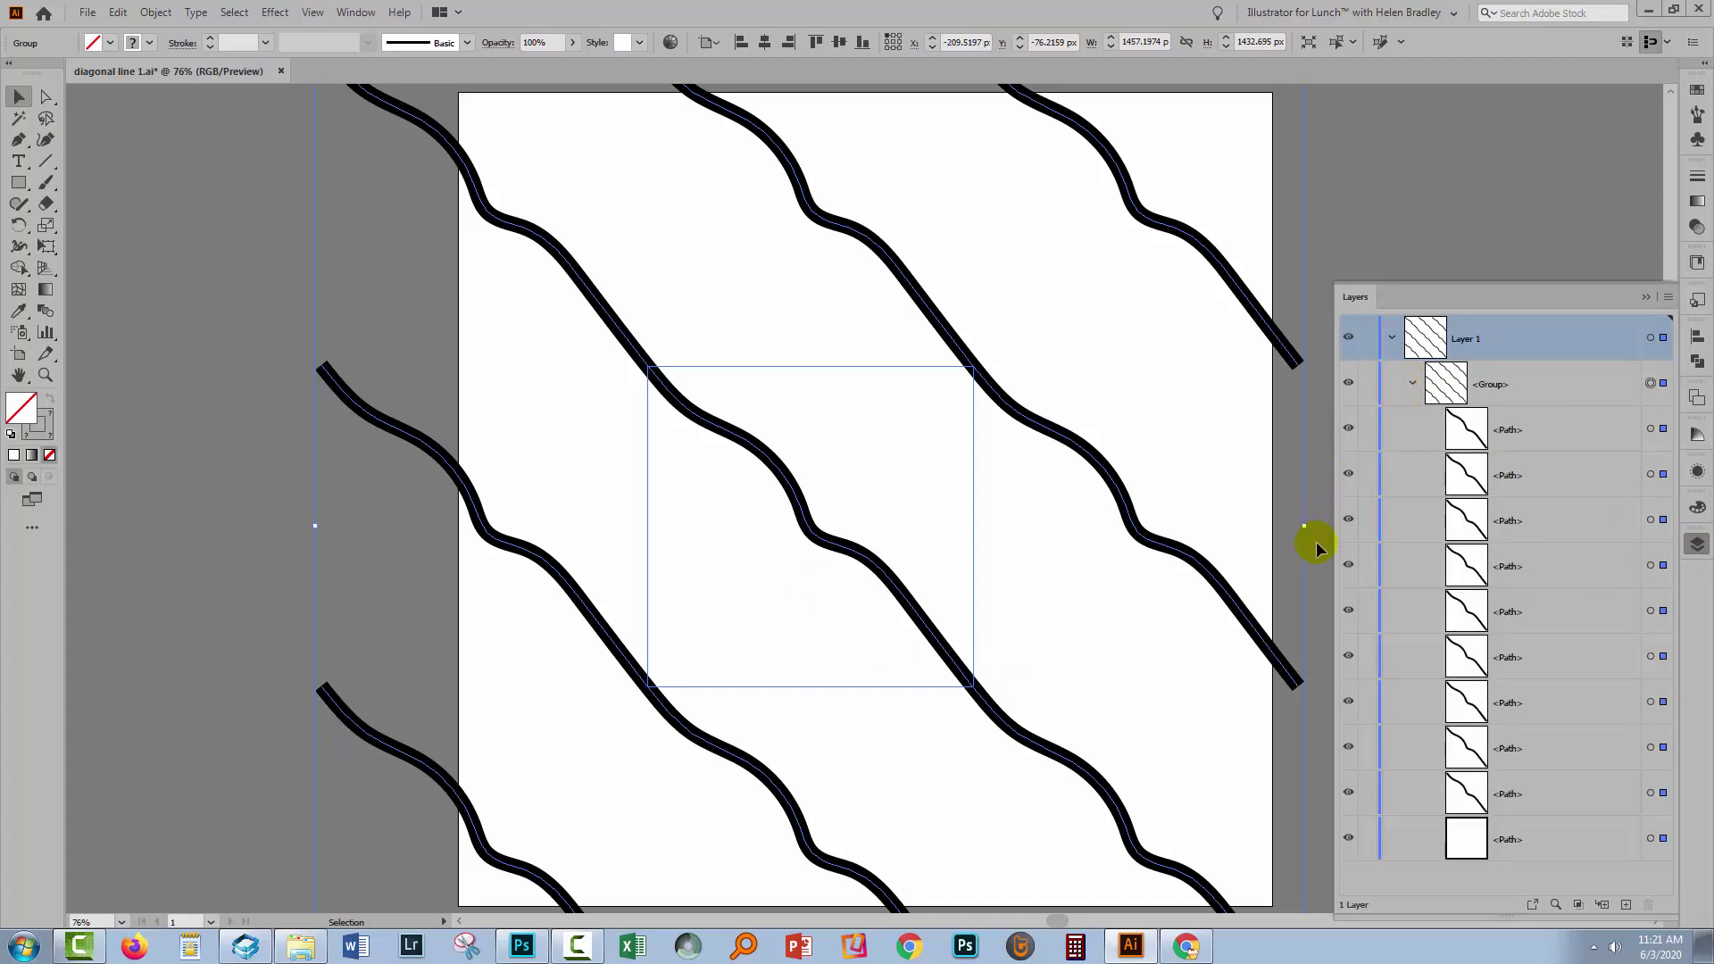
- Move the unfilled, unstroked bounding square out of the pattern group so it sits directly above the group in Layer 1
{"action": "left_click", "coordinate": [1530, 839]}
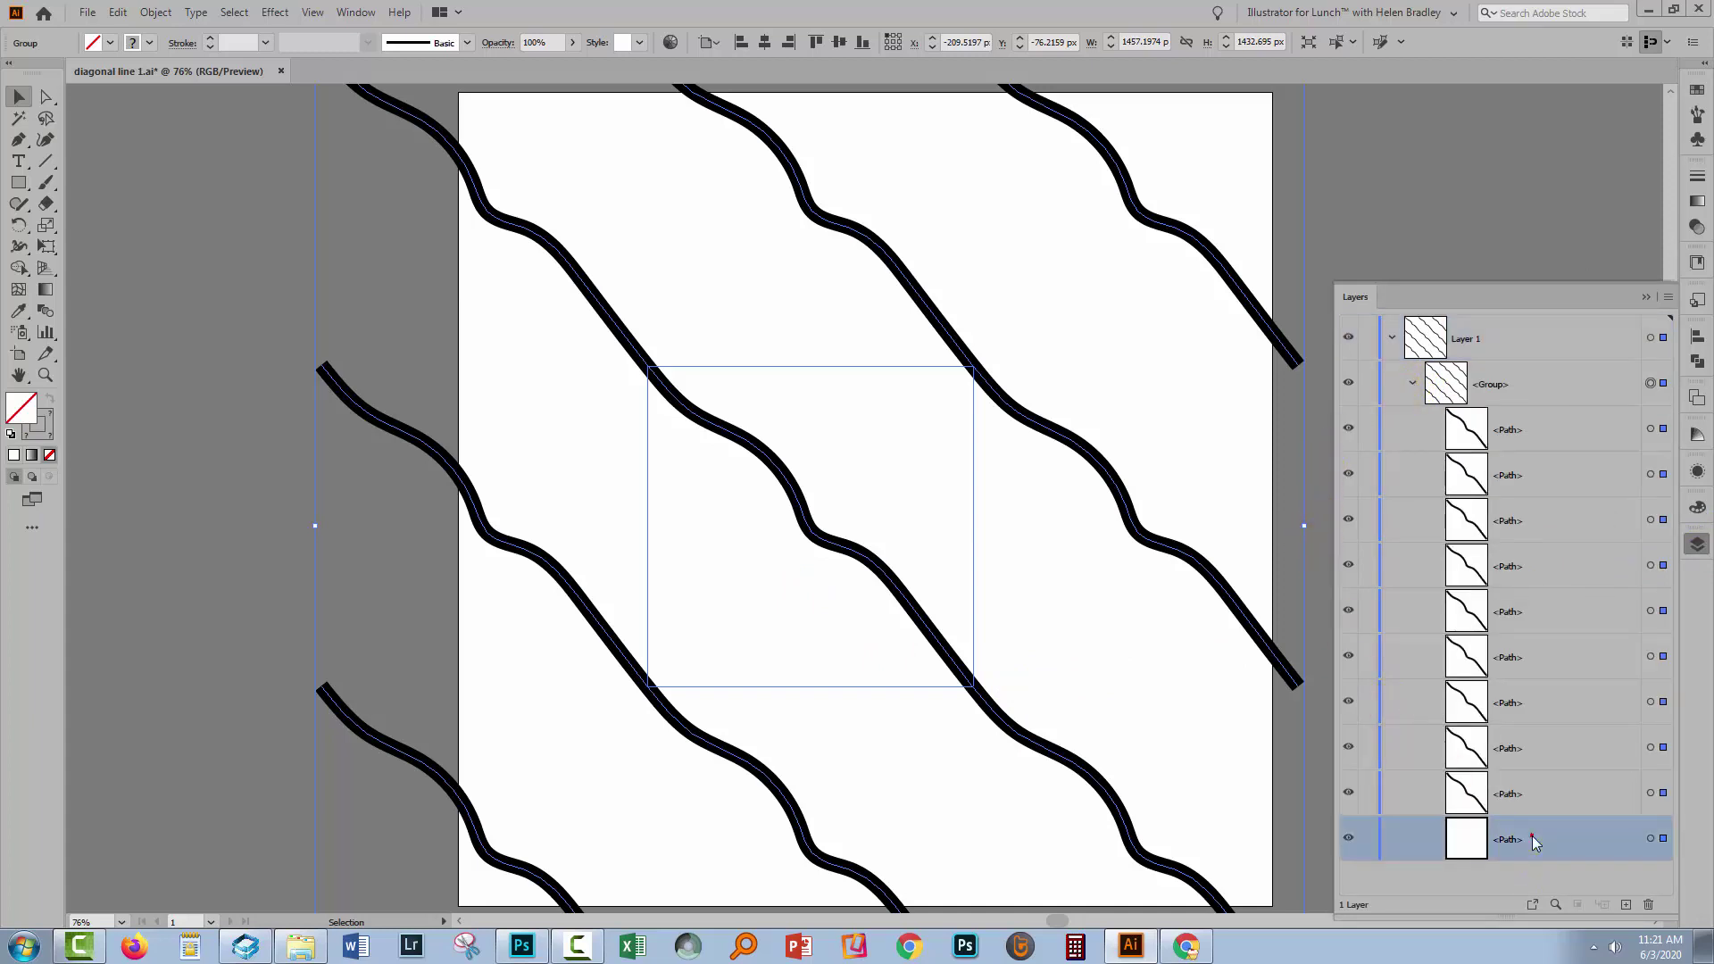
{"action": "left_click", "coordinate": [1649, 838]}
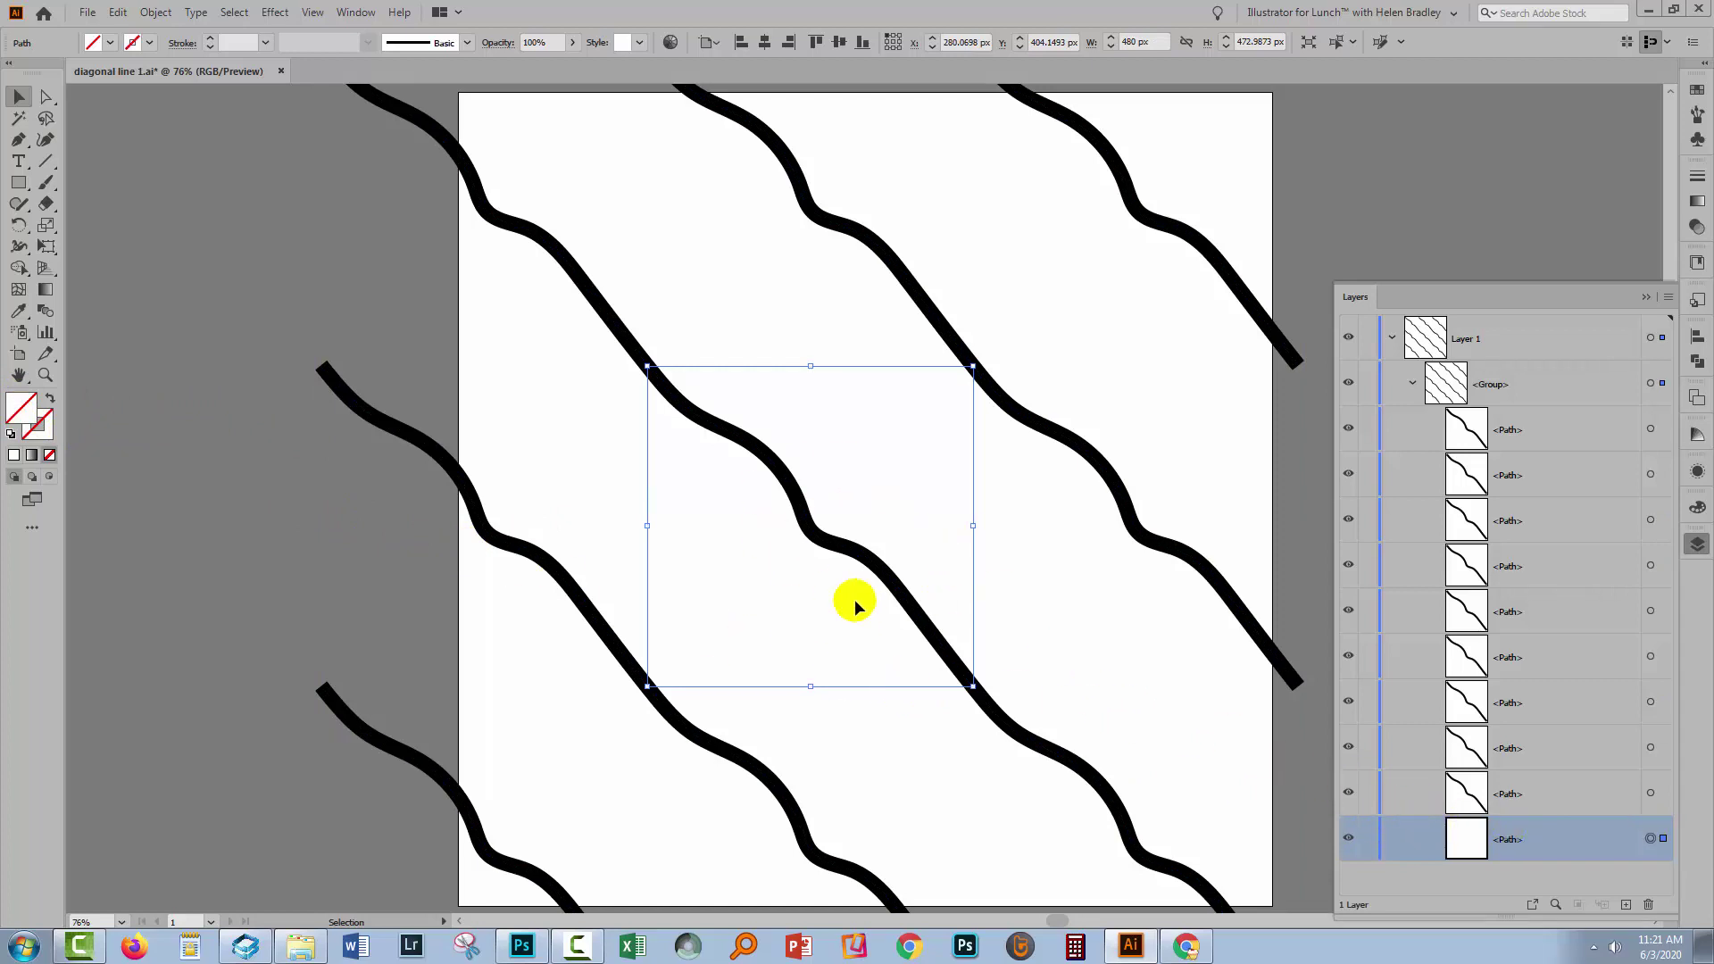
{"action": "left_click_drag", "start_coordinate": [1566, 845], "coordinate": [1588, 361]}
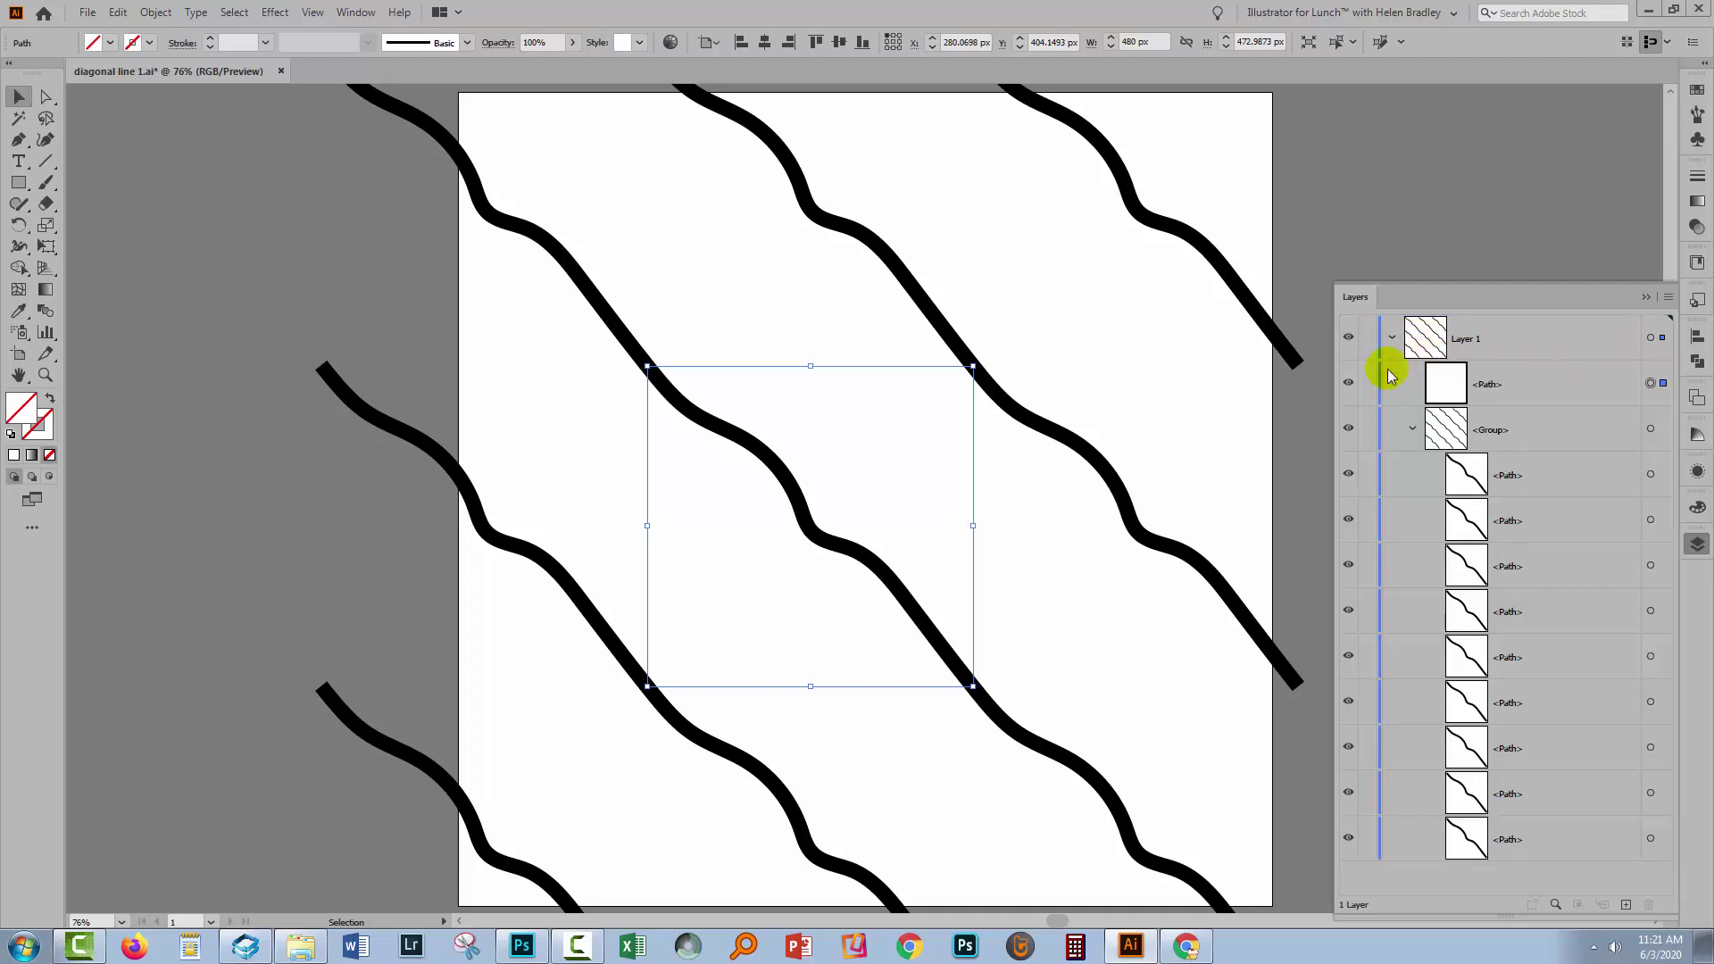
{"action": "left_click", "coordinate": [1348, 429]}
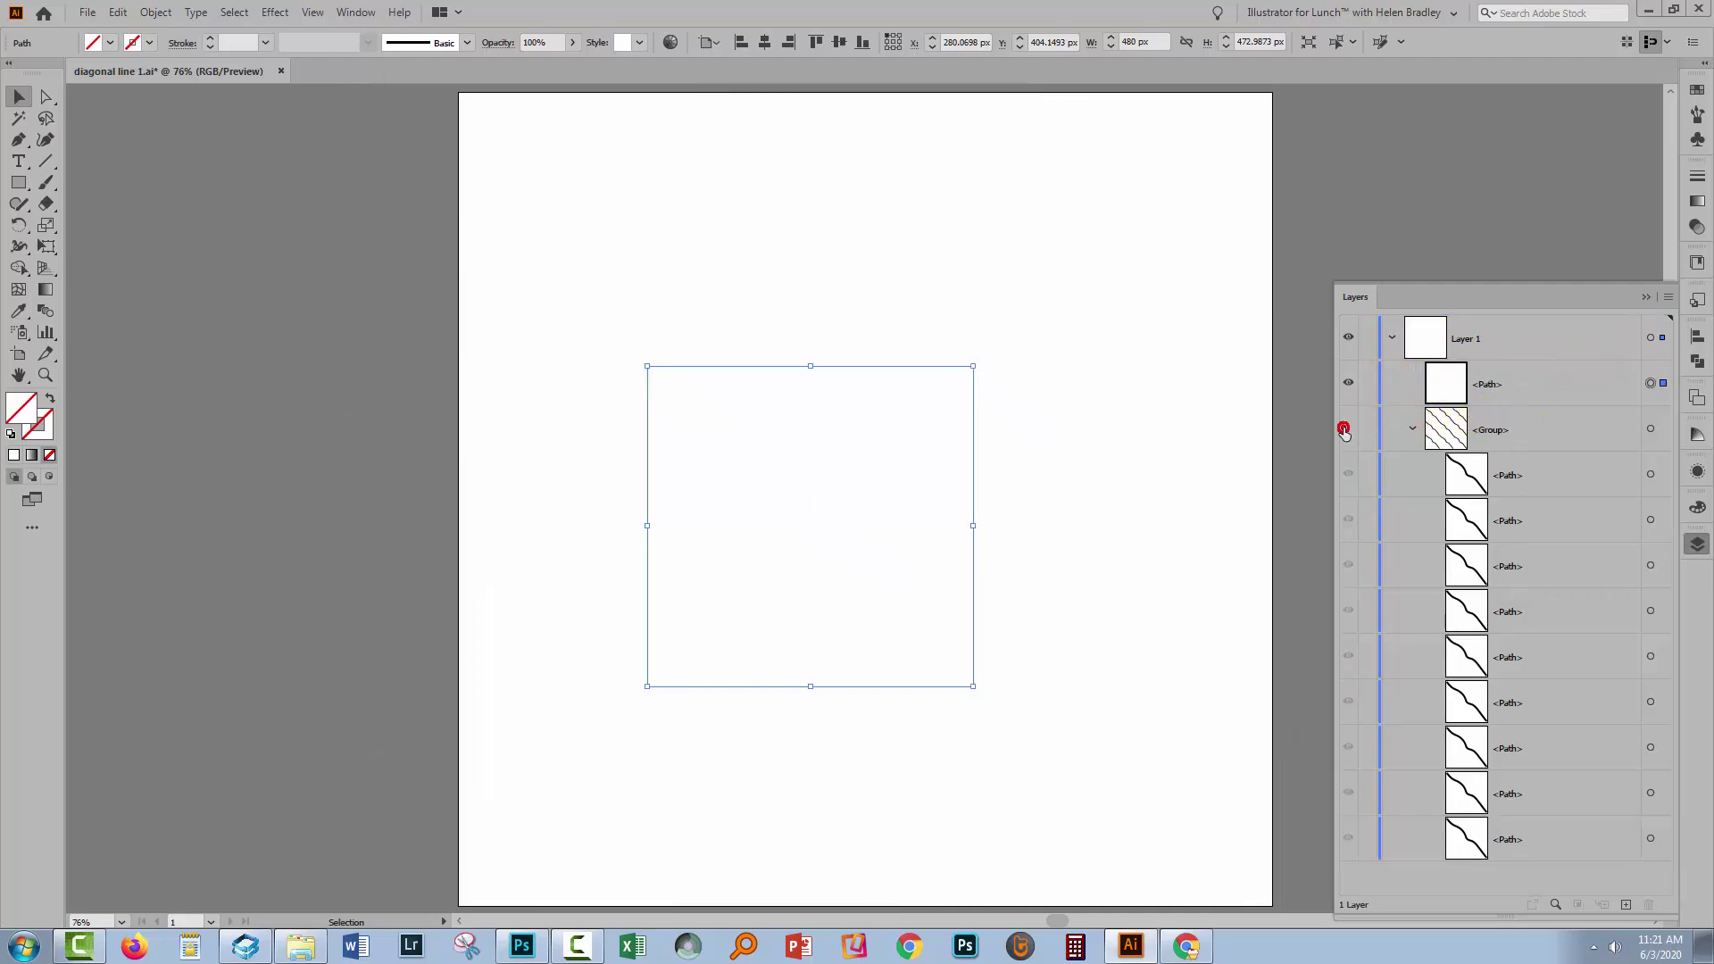
{"action": "left_click", "coordinate": [1349, 429]}
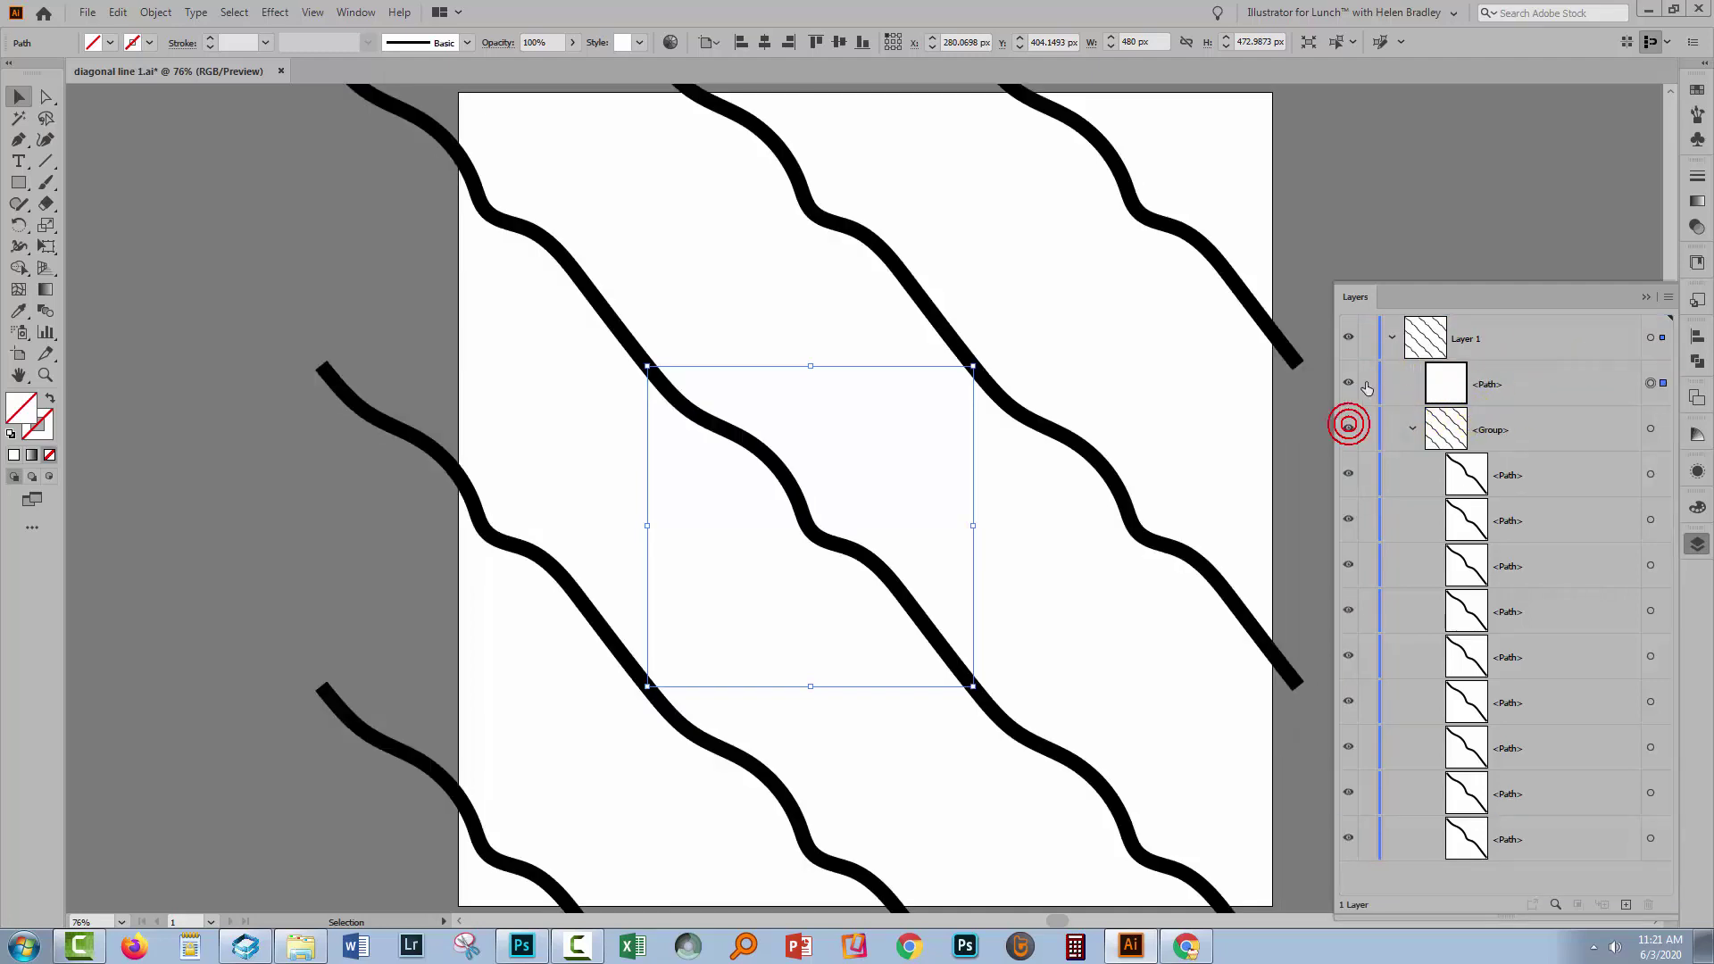
{"action": "left_click", "coordinate": [1495, 383]}
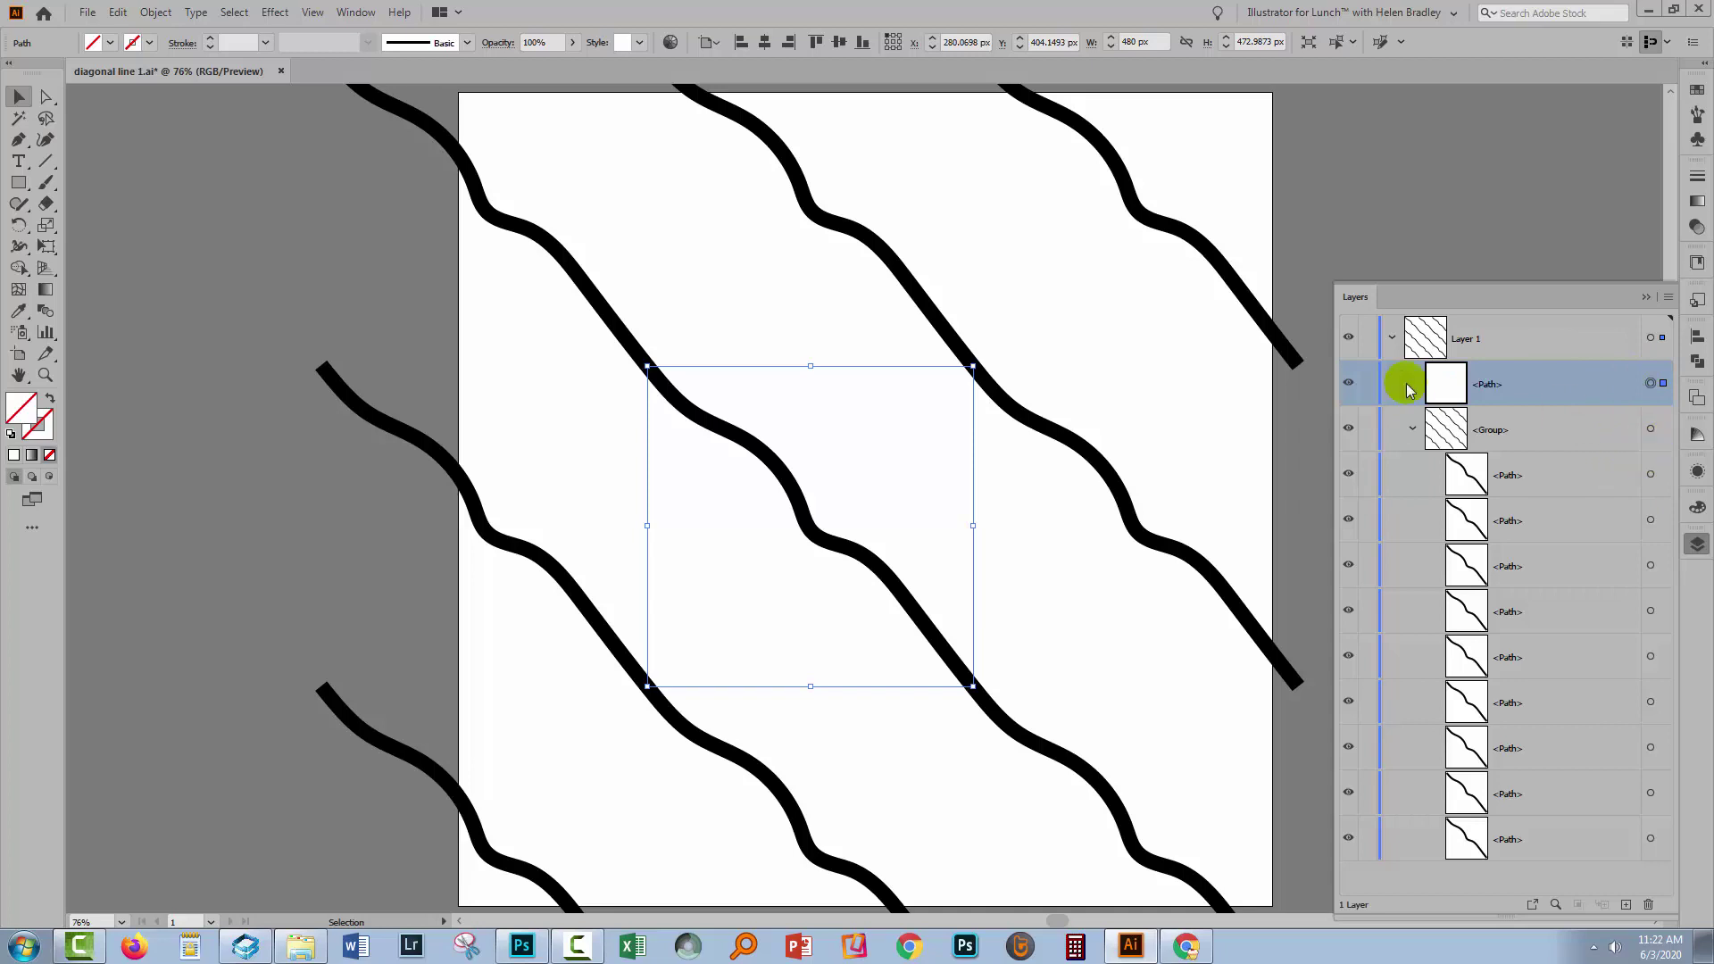
{"action": "left_click", "coordinate": [234, 12]}
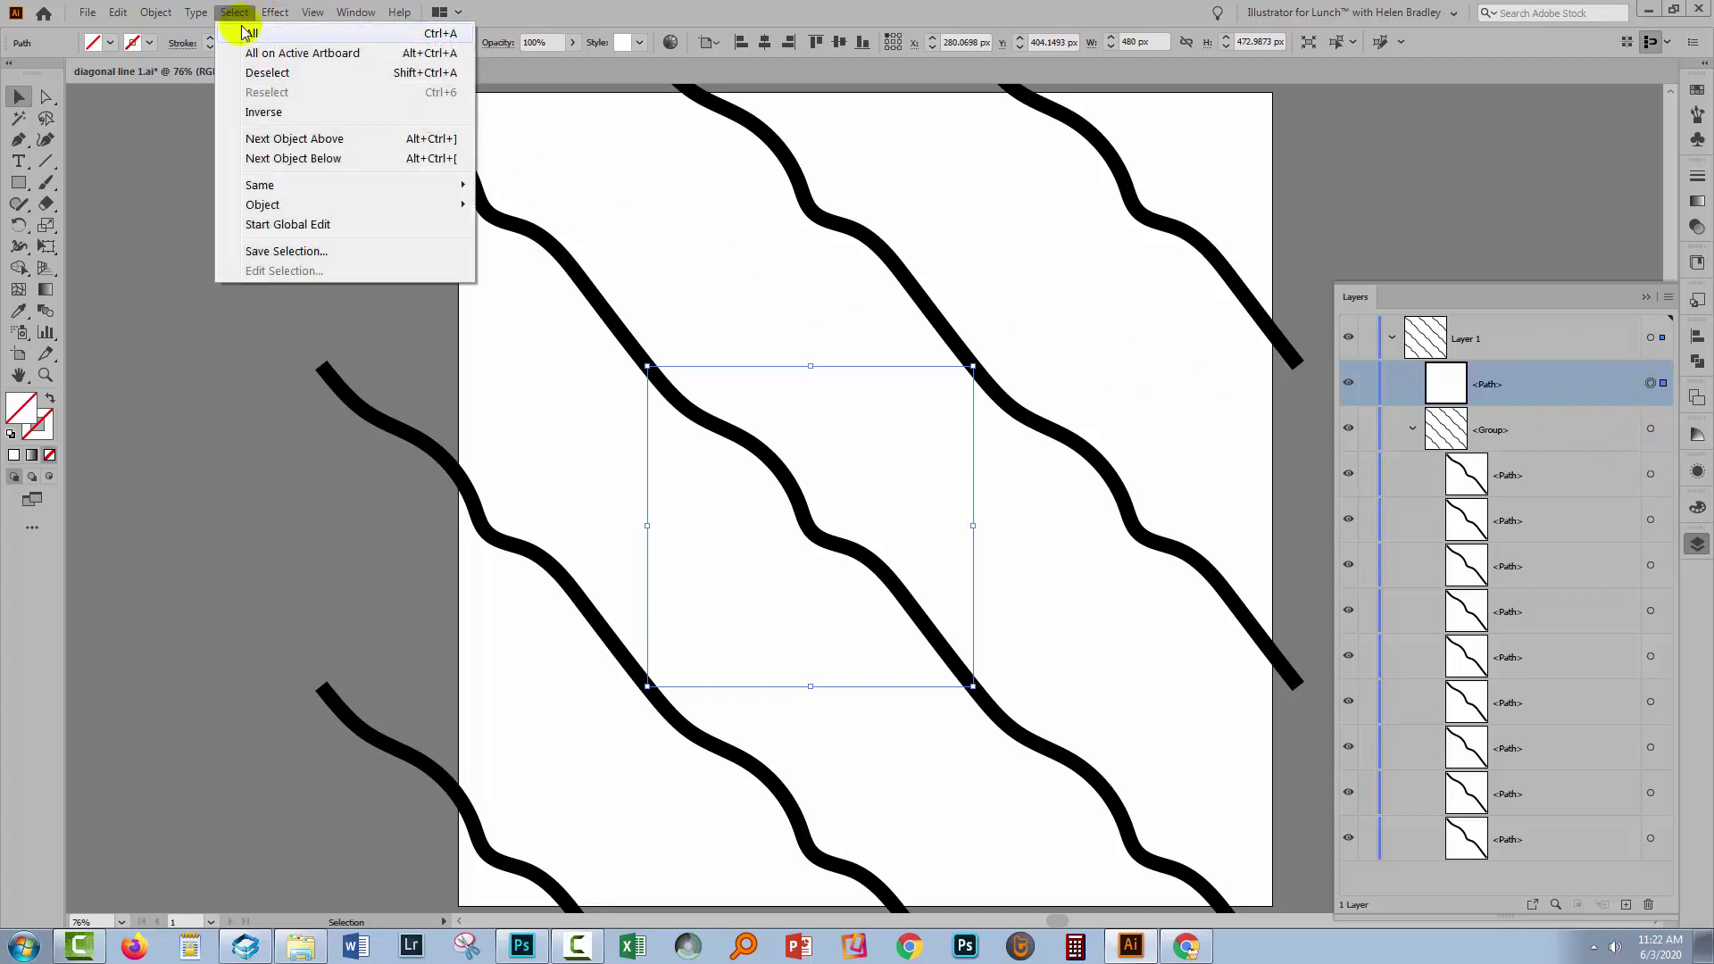
{"action": "left_click", "coordinate": [154, 219]}
{"action": "left_click", "coordinate": [178, 189]}
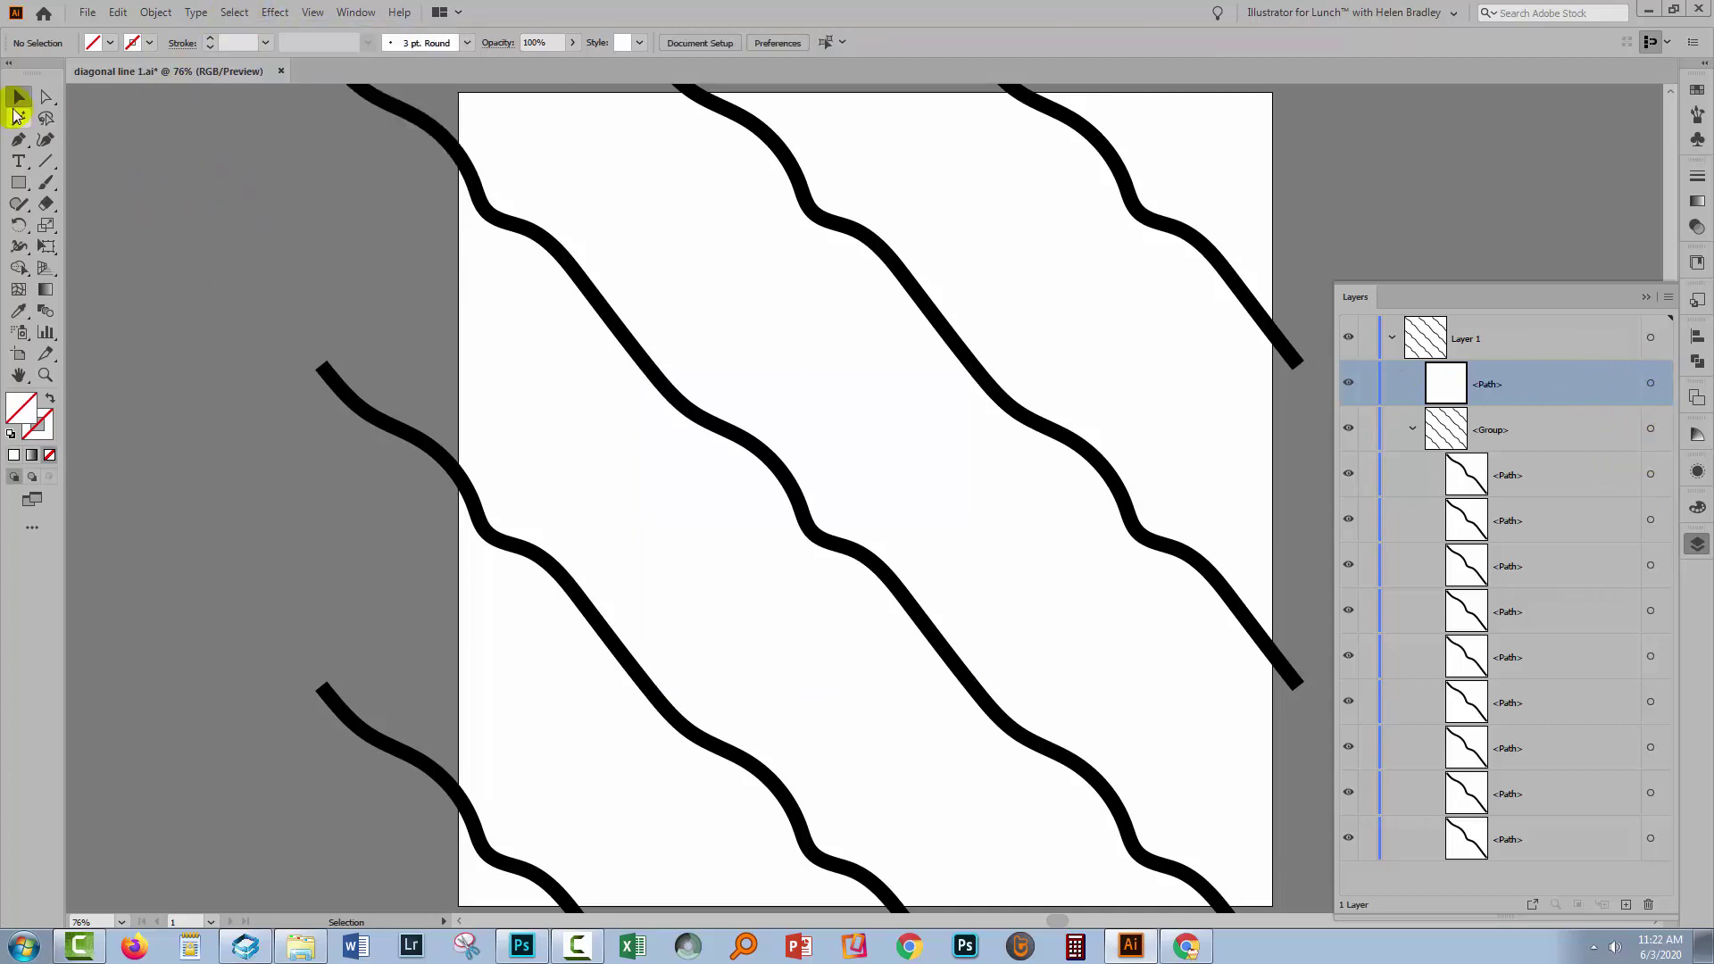
{"action": "left_click_drag", "start_coordinate": [214, 160], "coordinate": [1056, 612]}
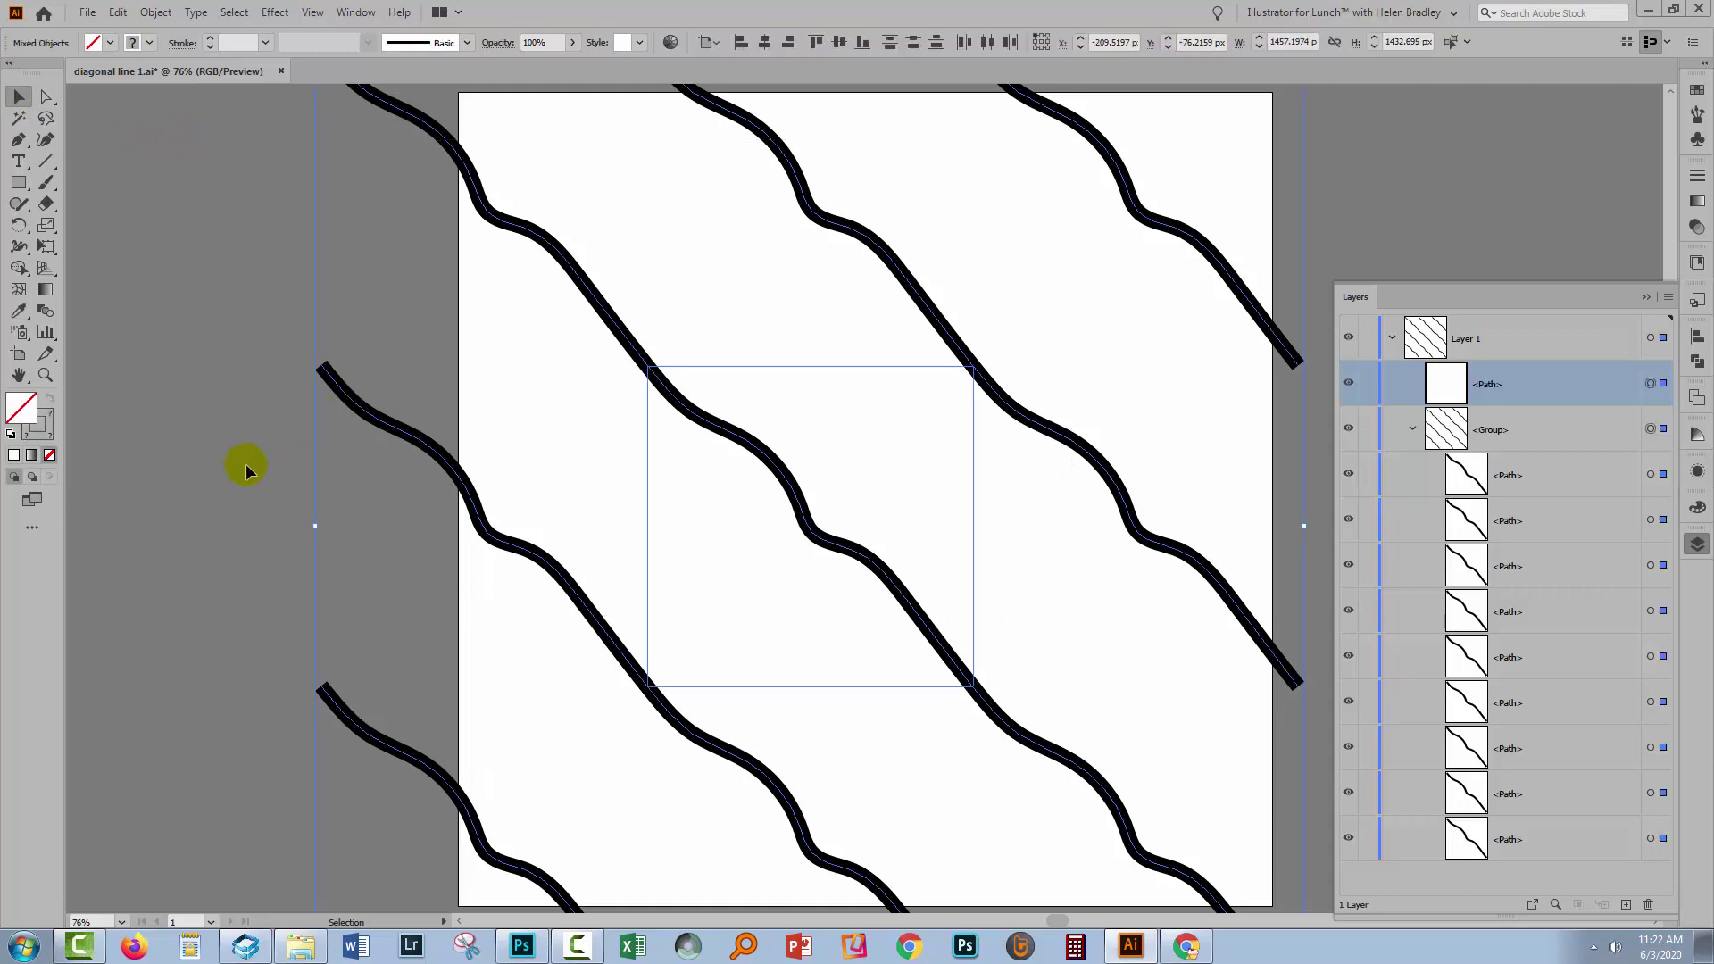
{"action": "left_click", "coordinate": [221, 355]}
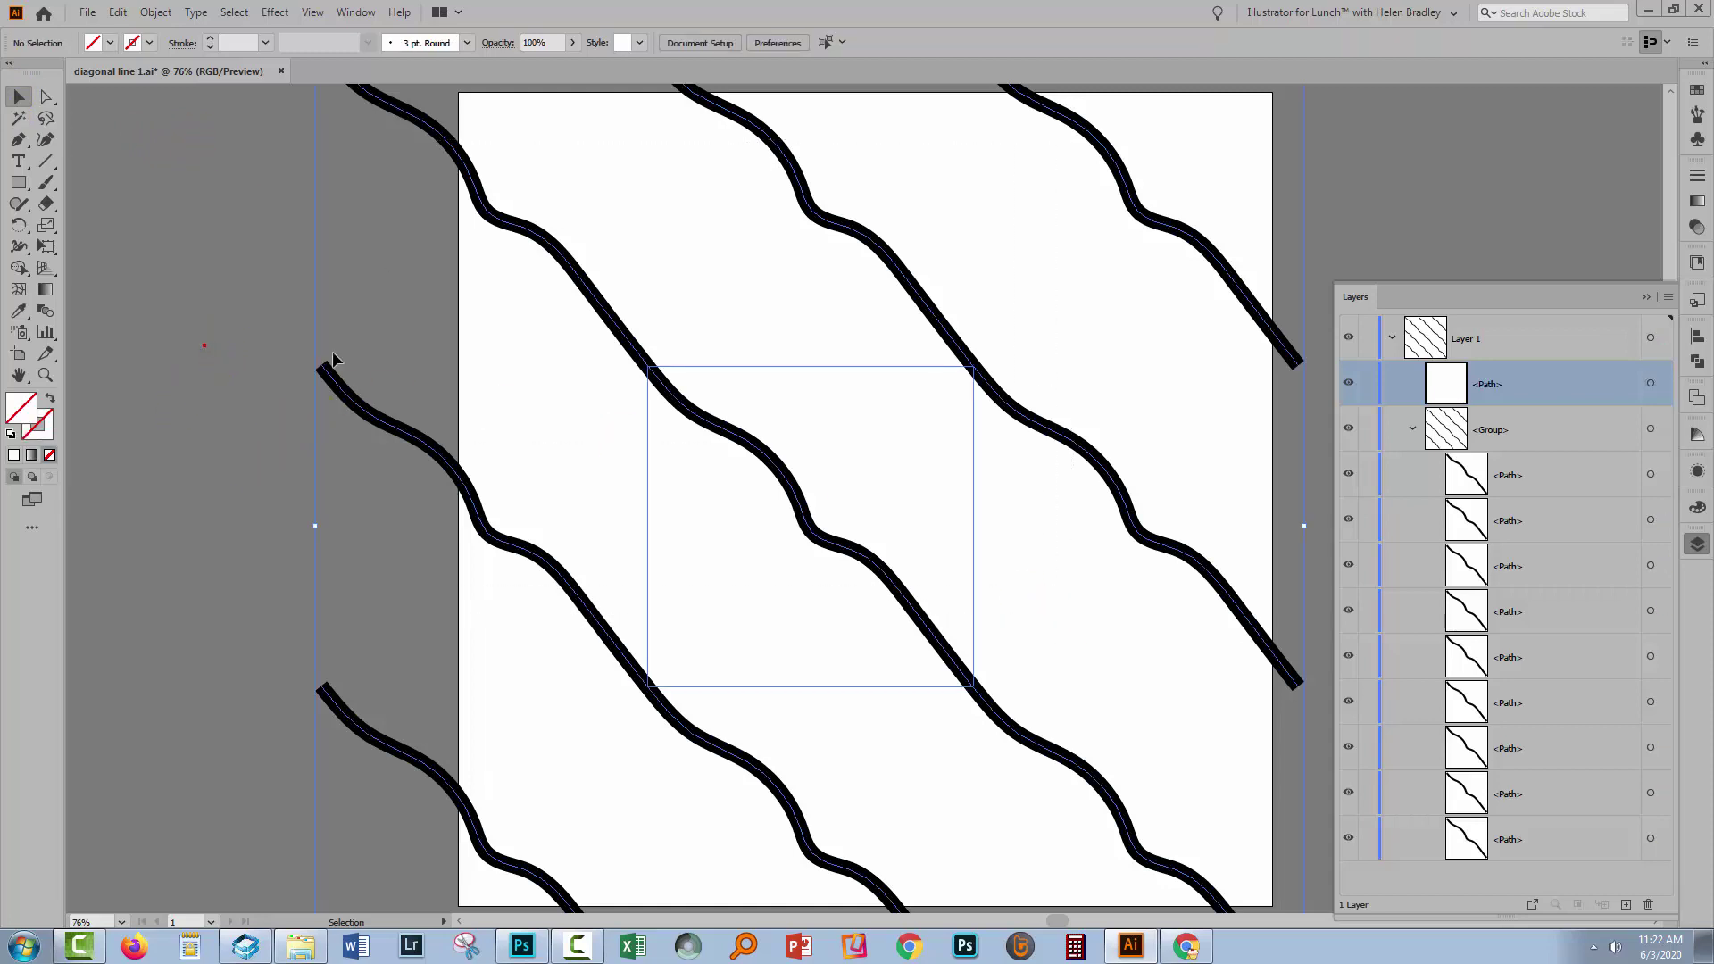
- Make a clipping mask from the bounding square path and the line group beneath it, and inspect the resulting clip group's contents
{"action": "left_click", "coordinate": [1649, 386]}
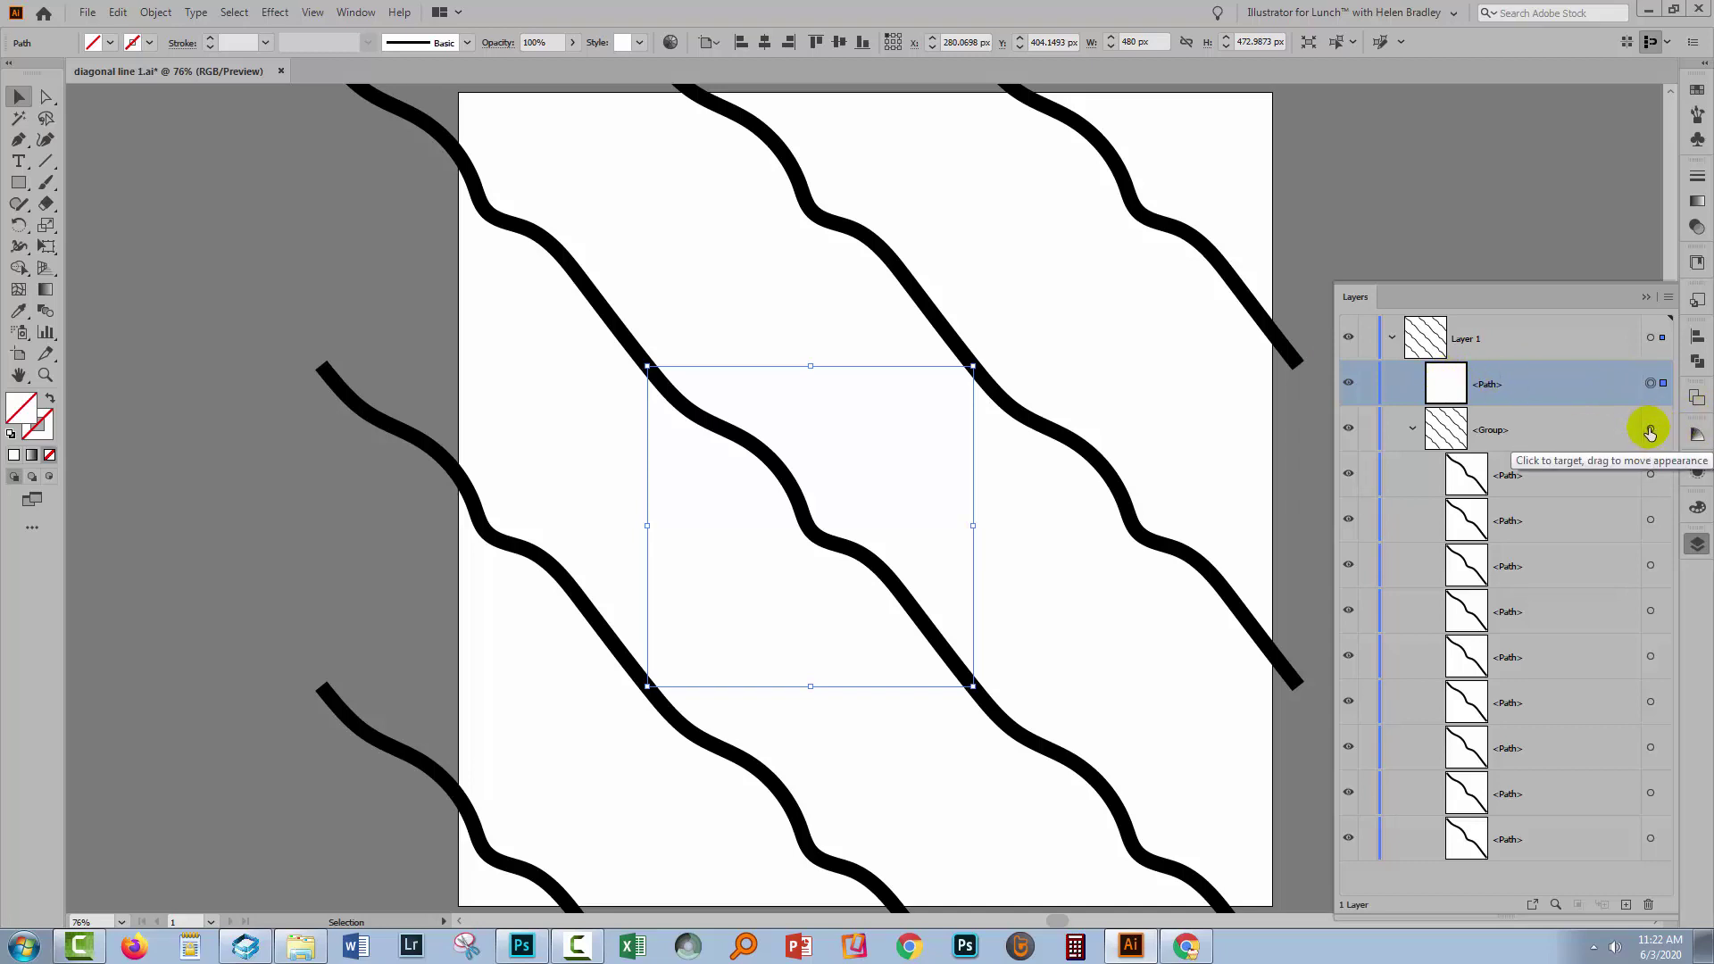
{"action": "left_click", "coordinate": [1650, 430], "text": "shift"}
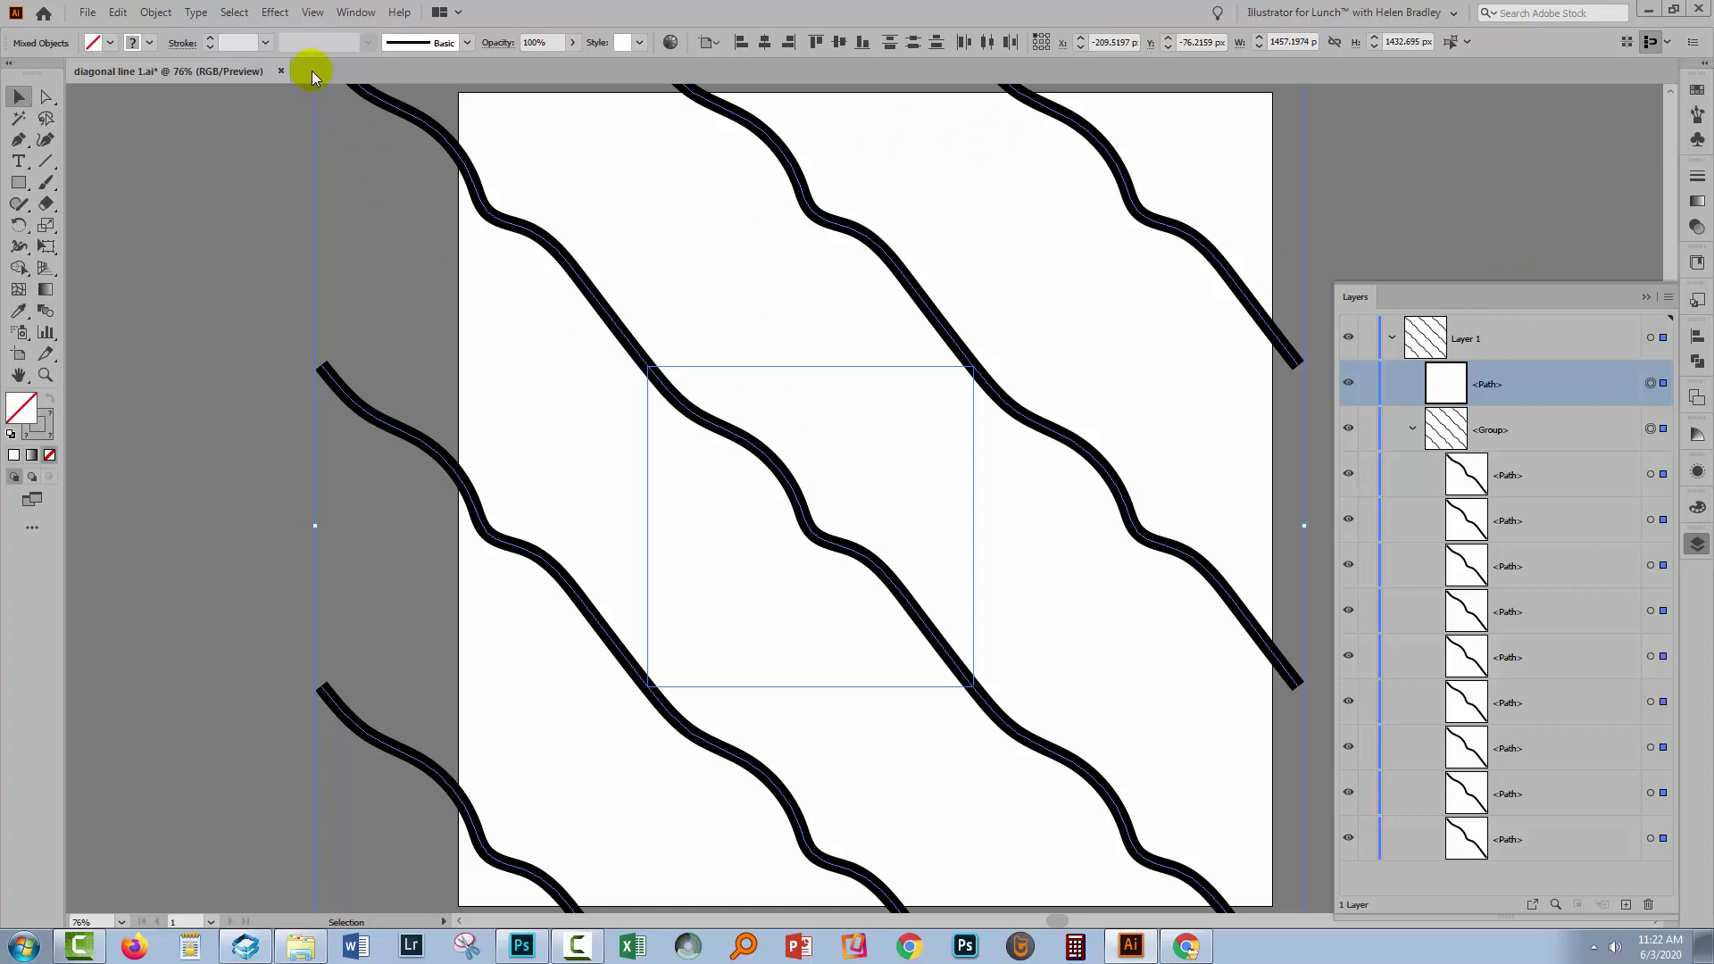
{"action": "left_click", "coordinate": [156, 13]}
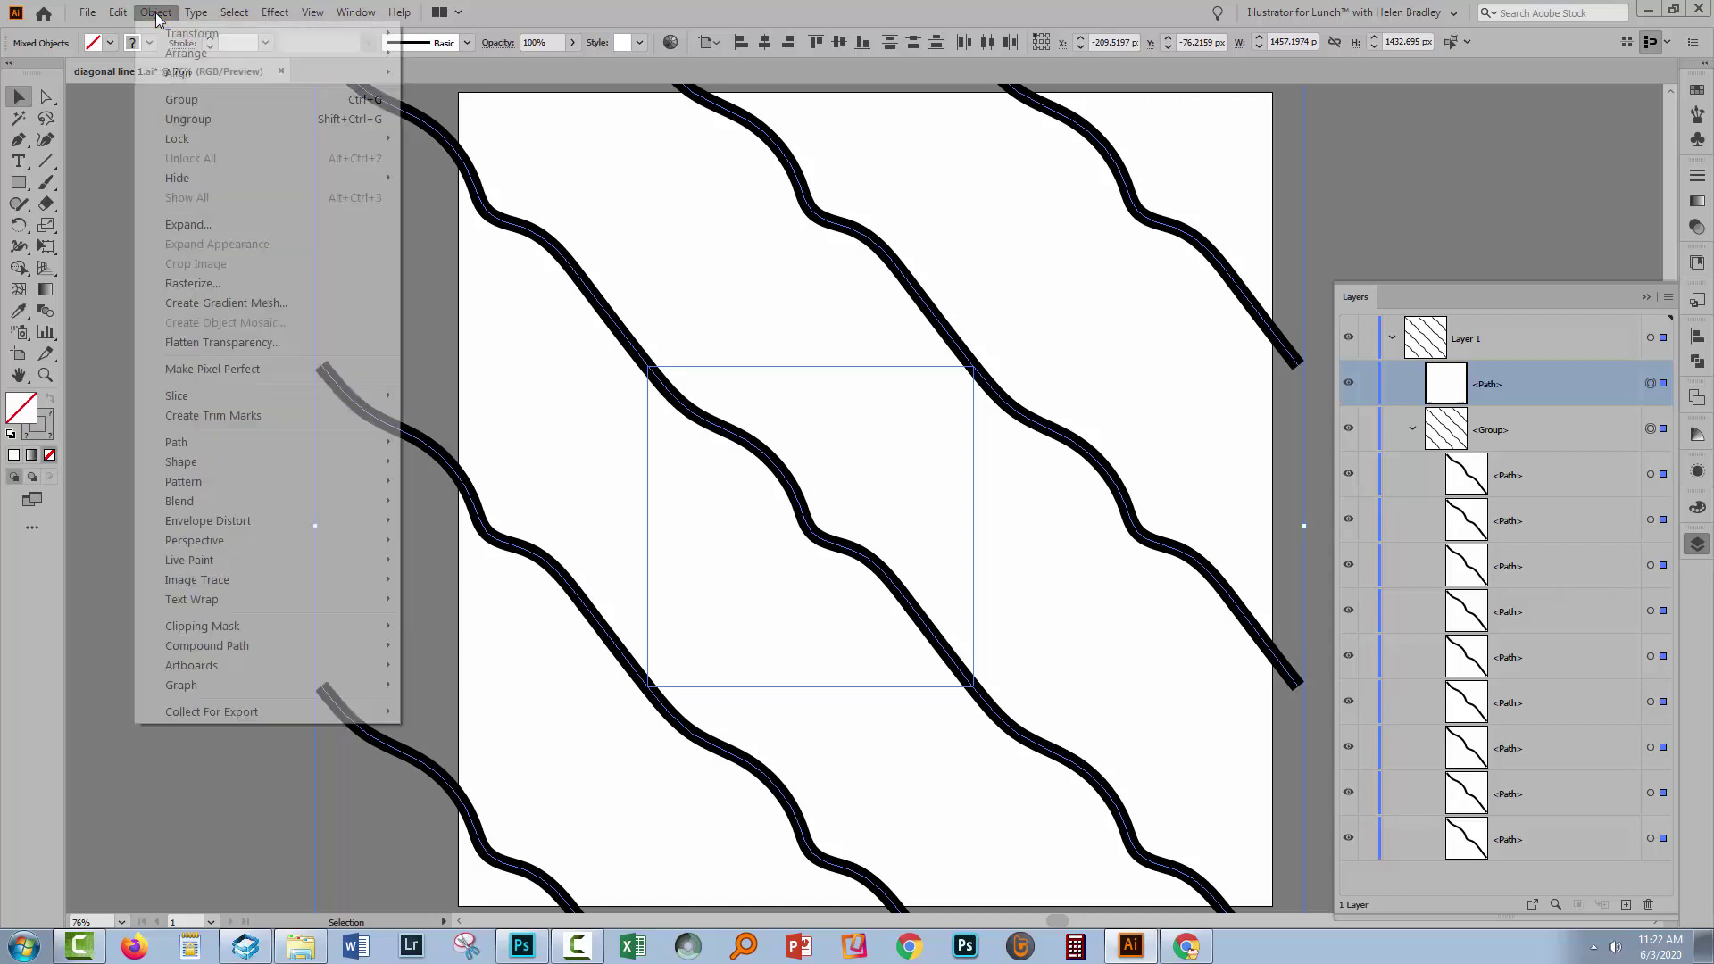
{"action": "mouse_move", "coordinate": [232, 632]}
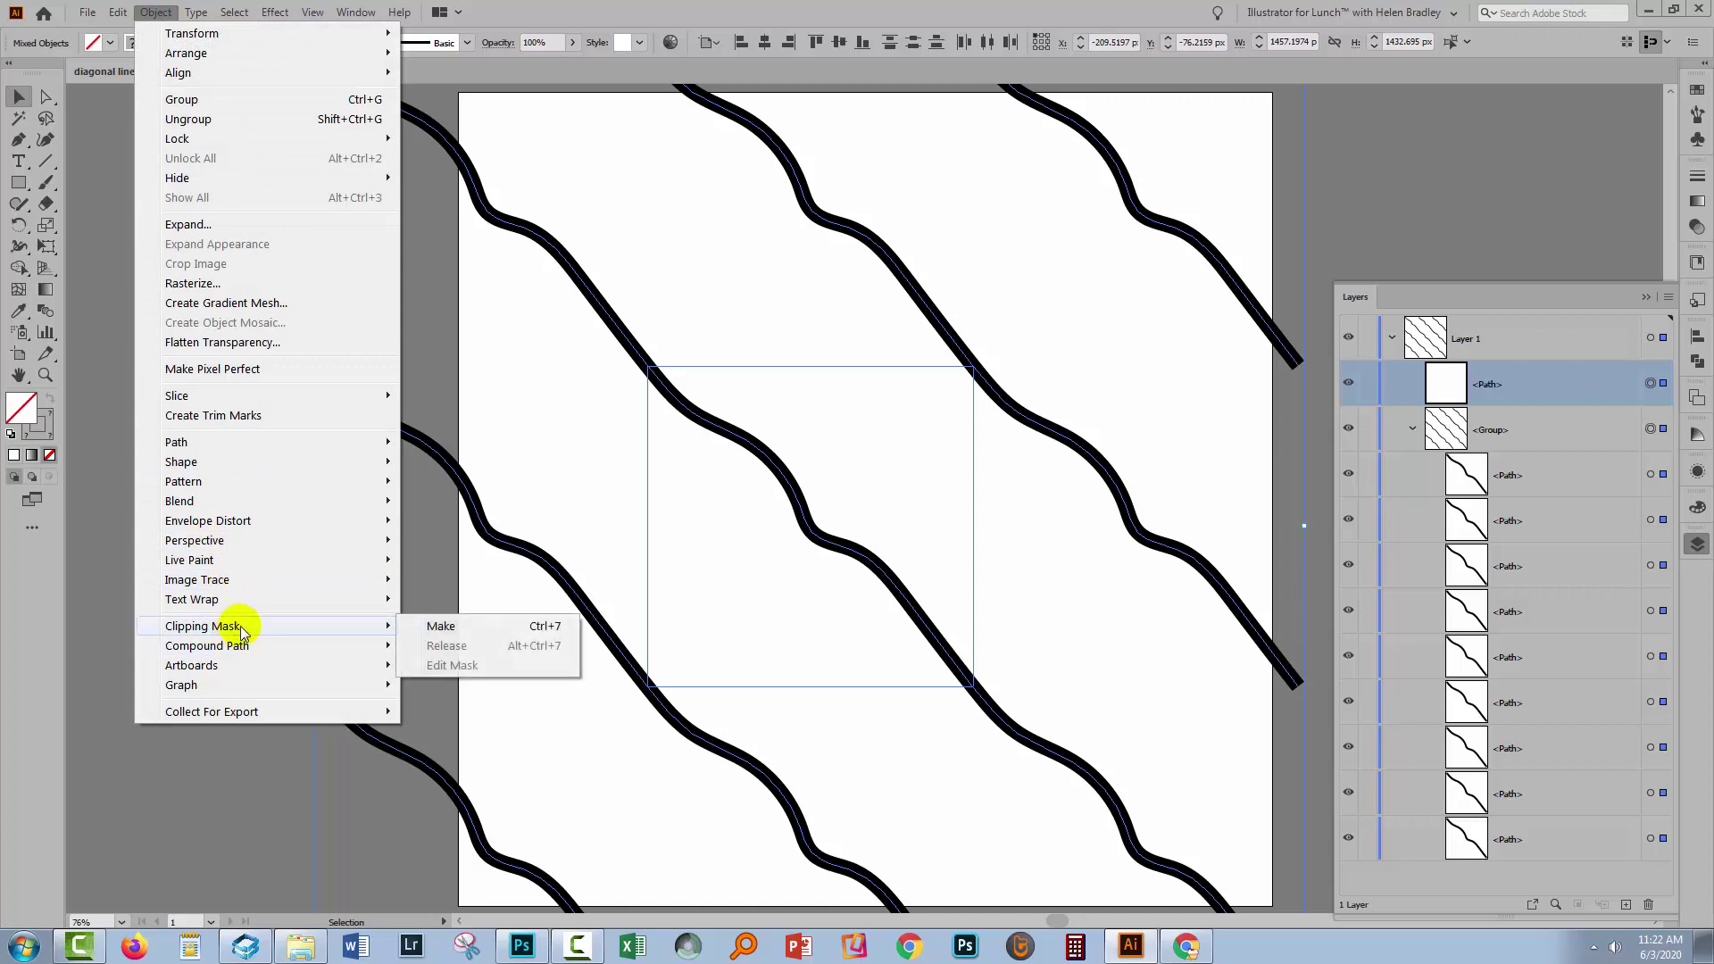
{"action": "left_click", "coordinate": [452, 630]}
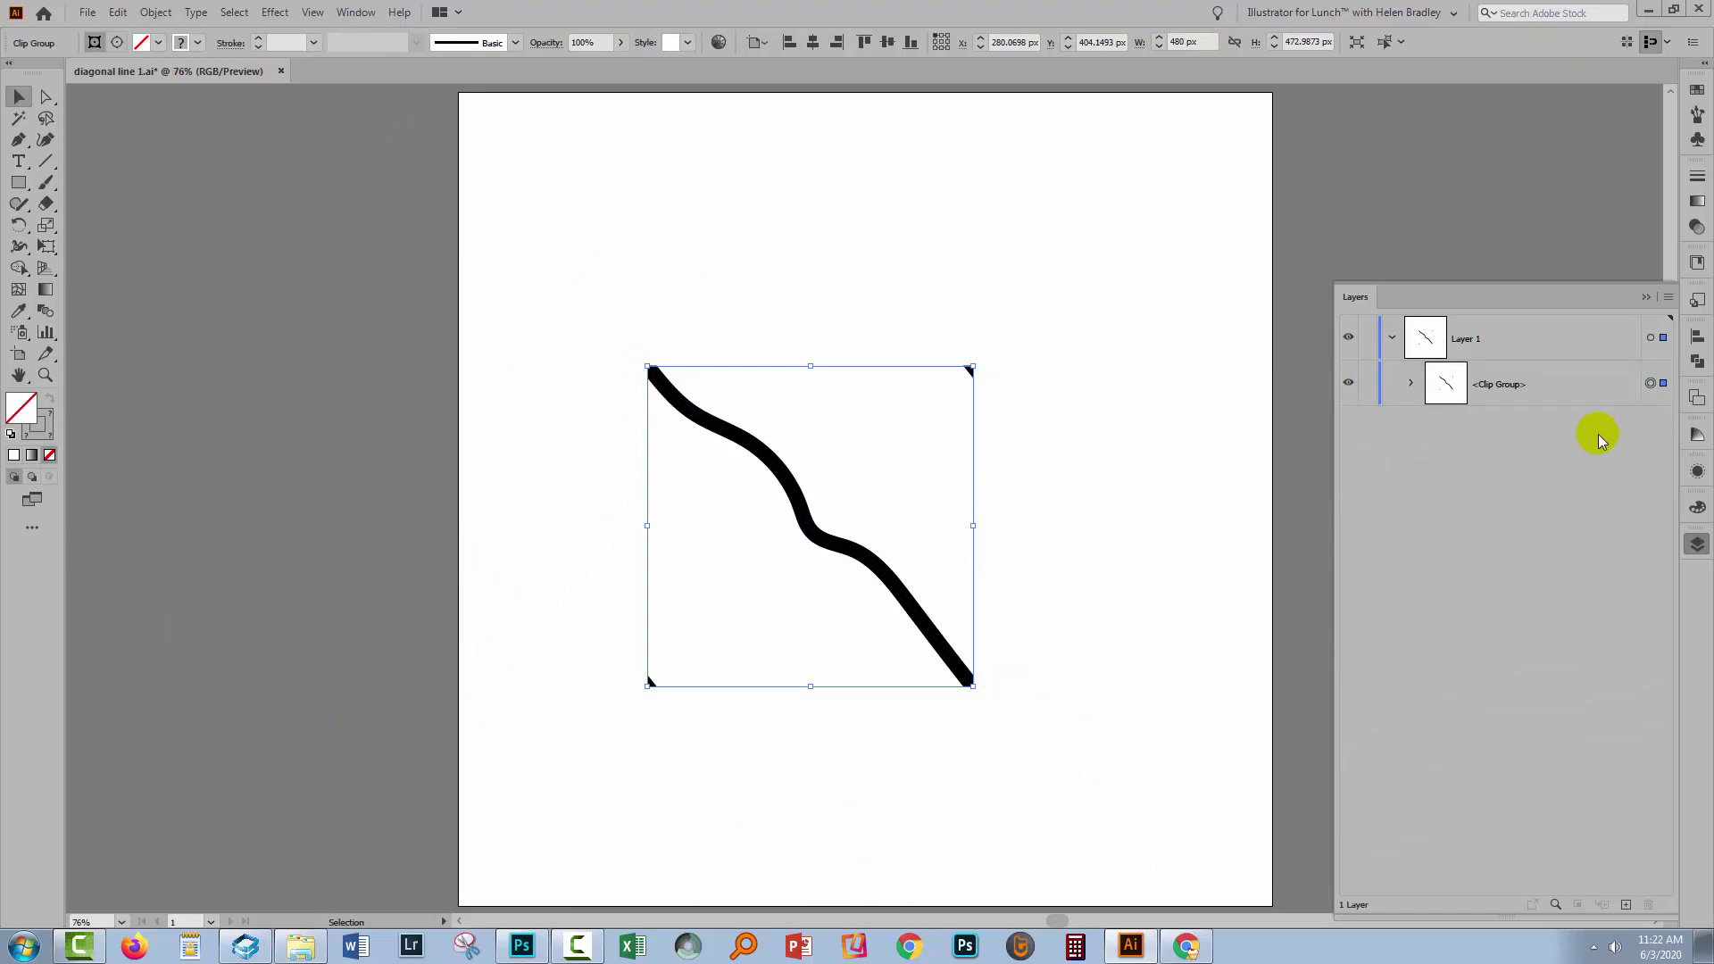
{"action": "left_click", "coordinate": [1410, 383]}
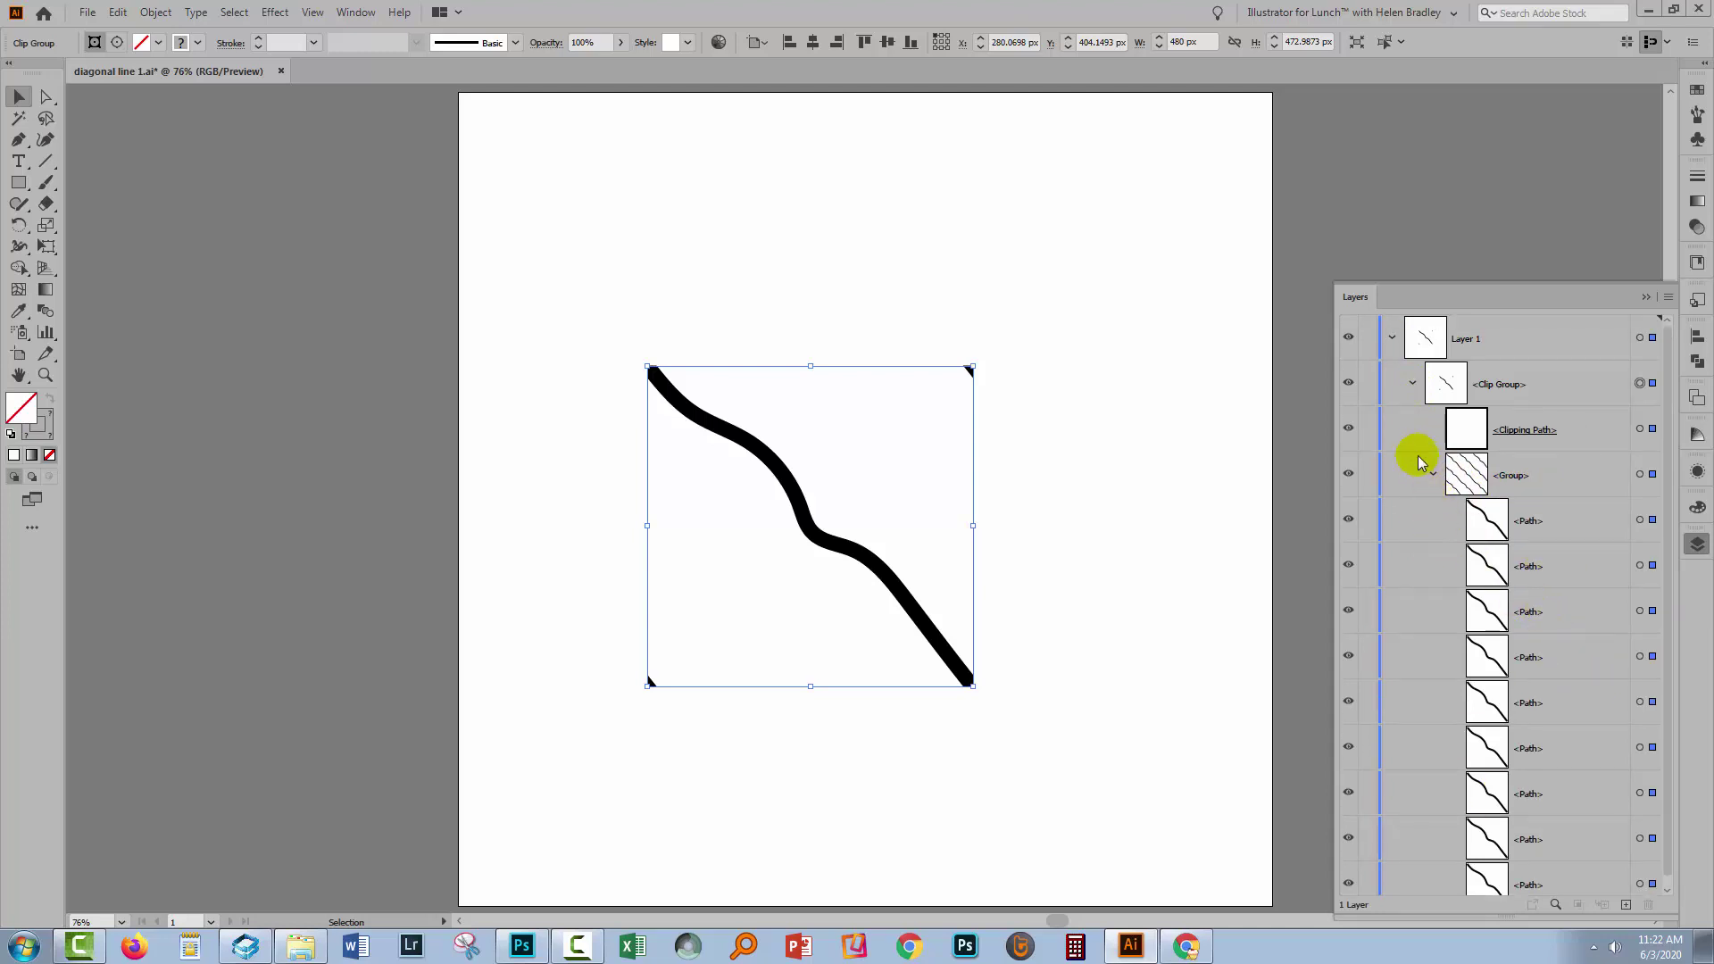
{"action": "left_click", "coordinate": [1432, 475]}
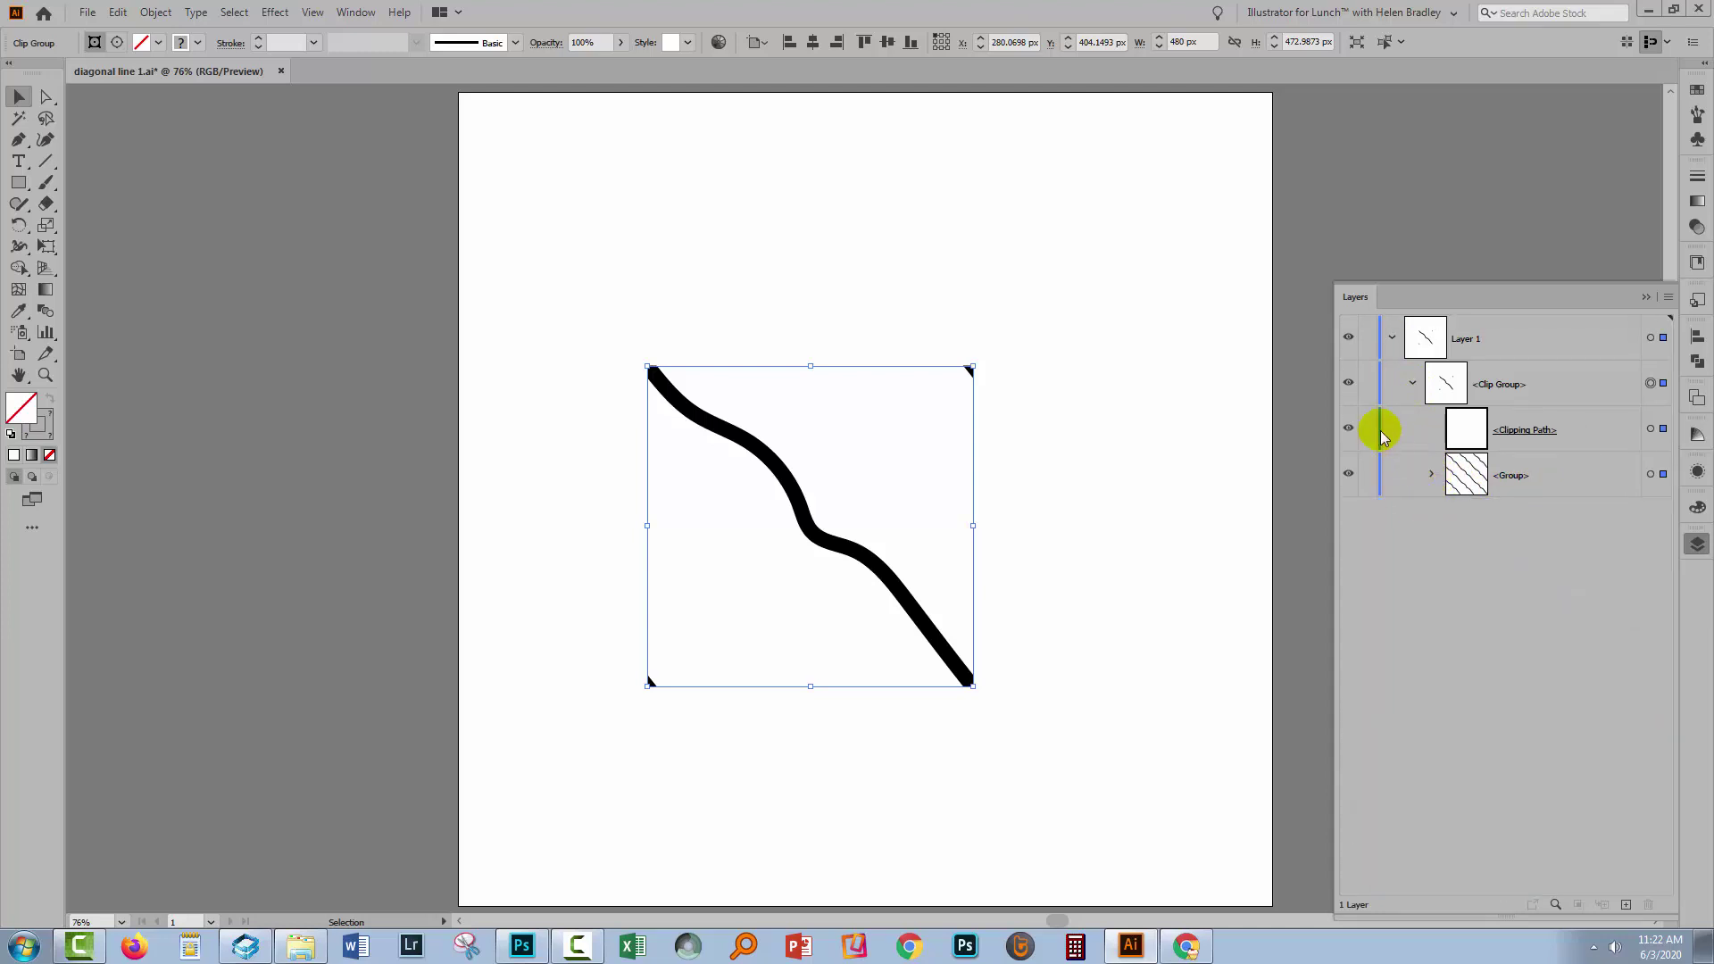
{"action": "left_click", "coordinate": [1412, 383]}
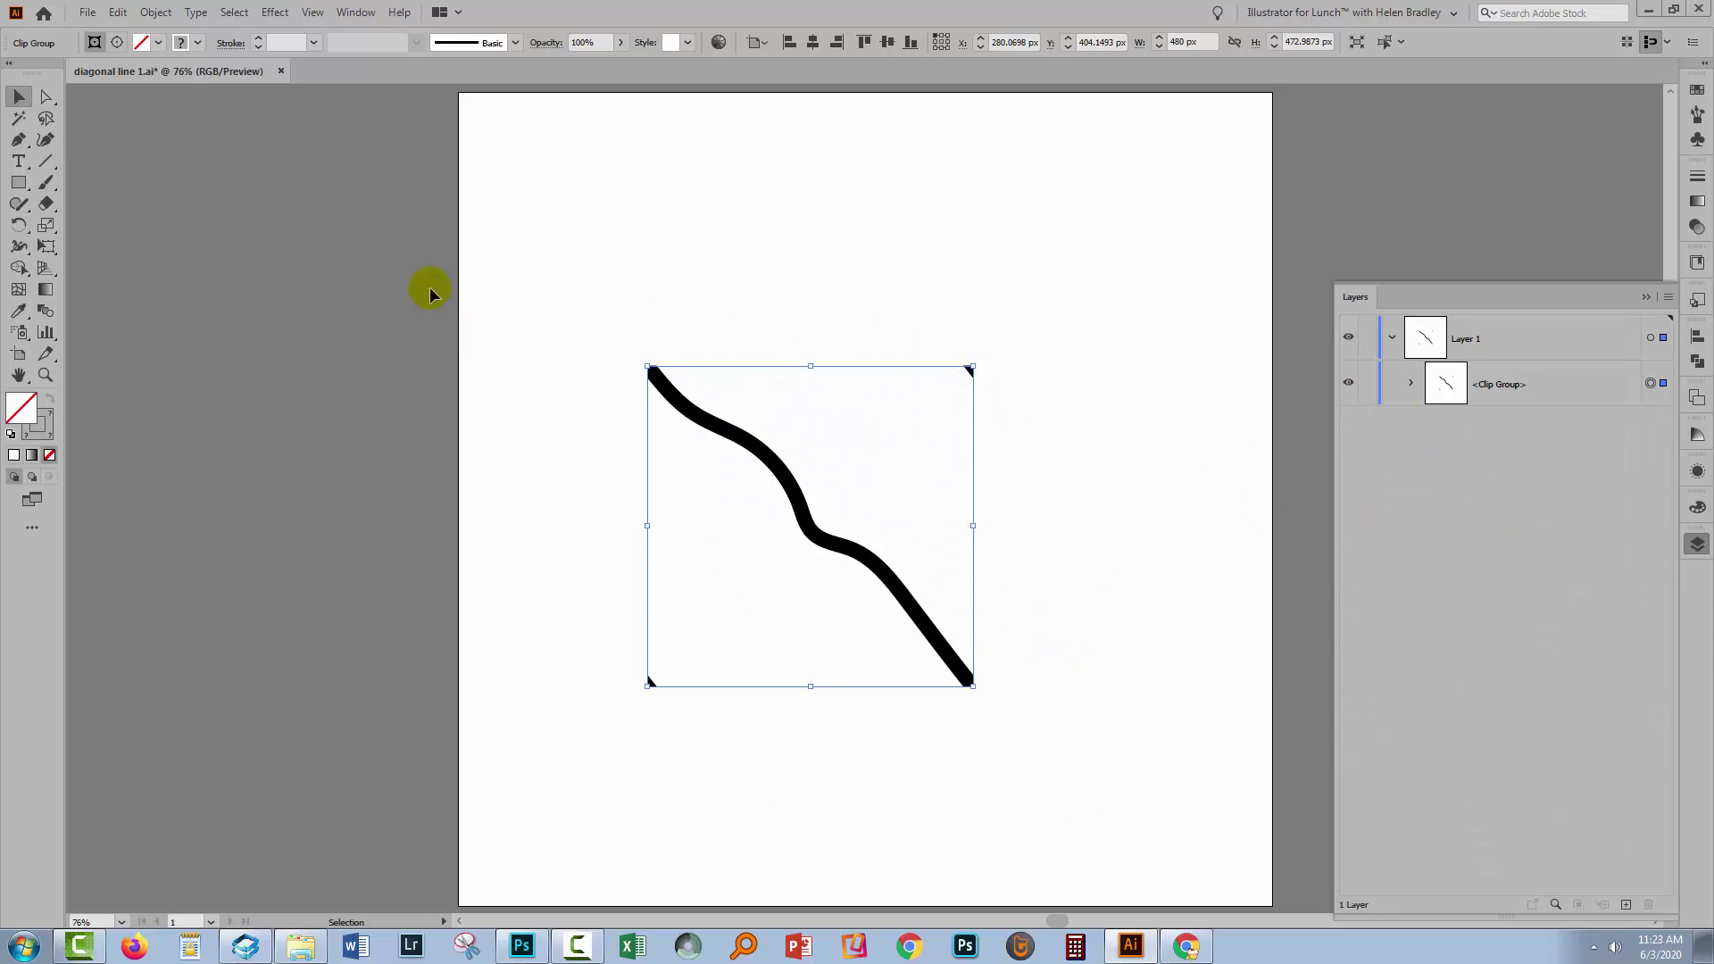
- Export the clipped tile as diagonal line 1.jpg without using artboards, in RGB at quality 10 and Medium (150 ppi) resolution
{"action": "left_click", "coordinate": [94, 17]}
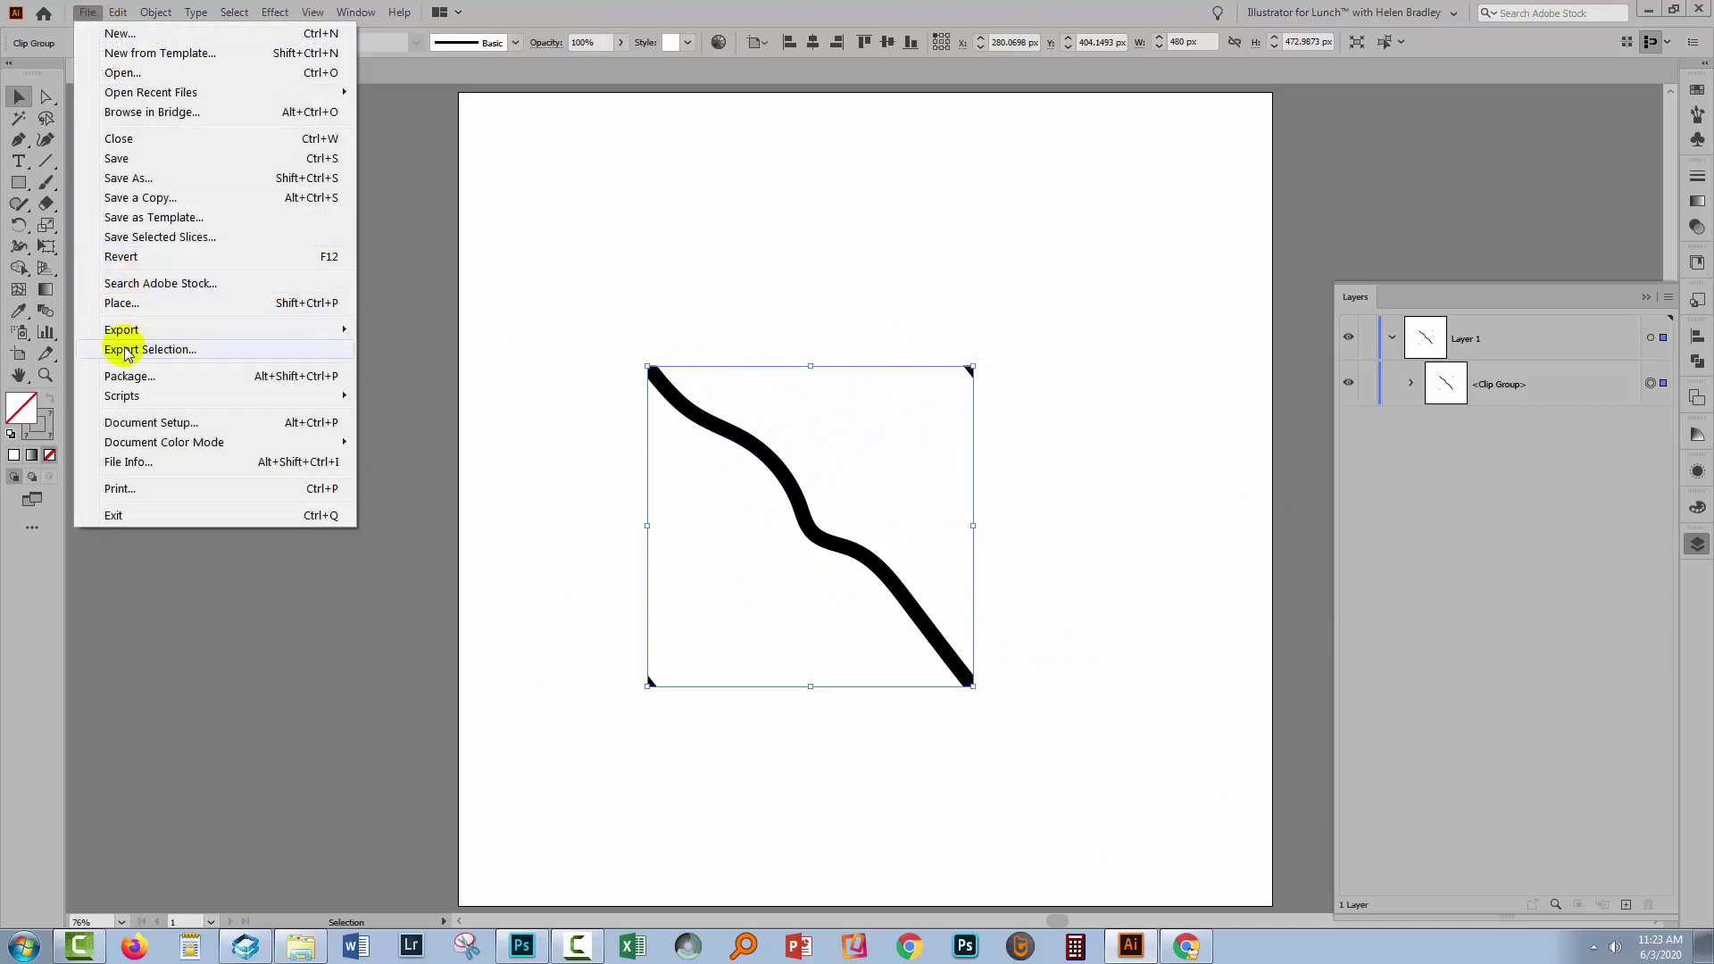
{"action": "mouse_move", "coordinate": [134, 330]}
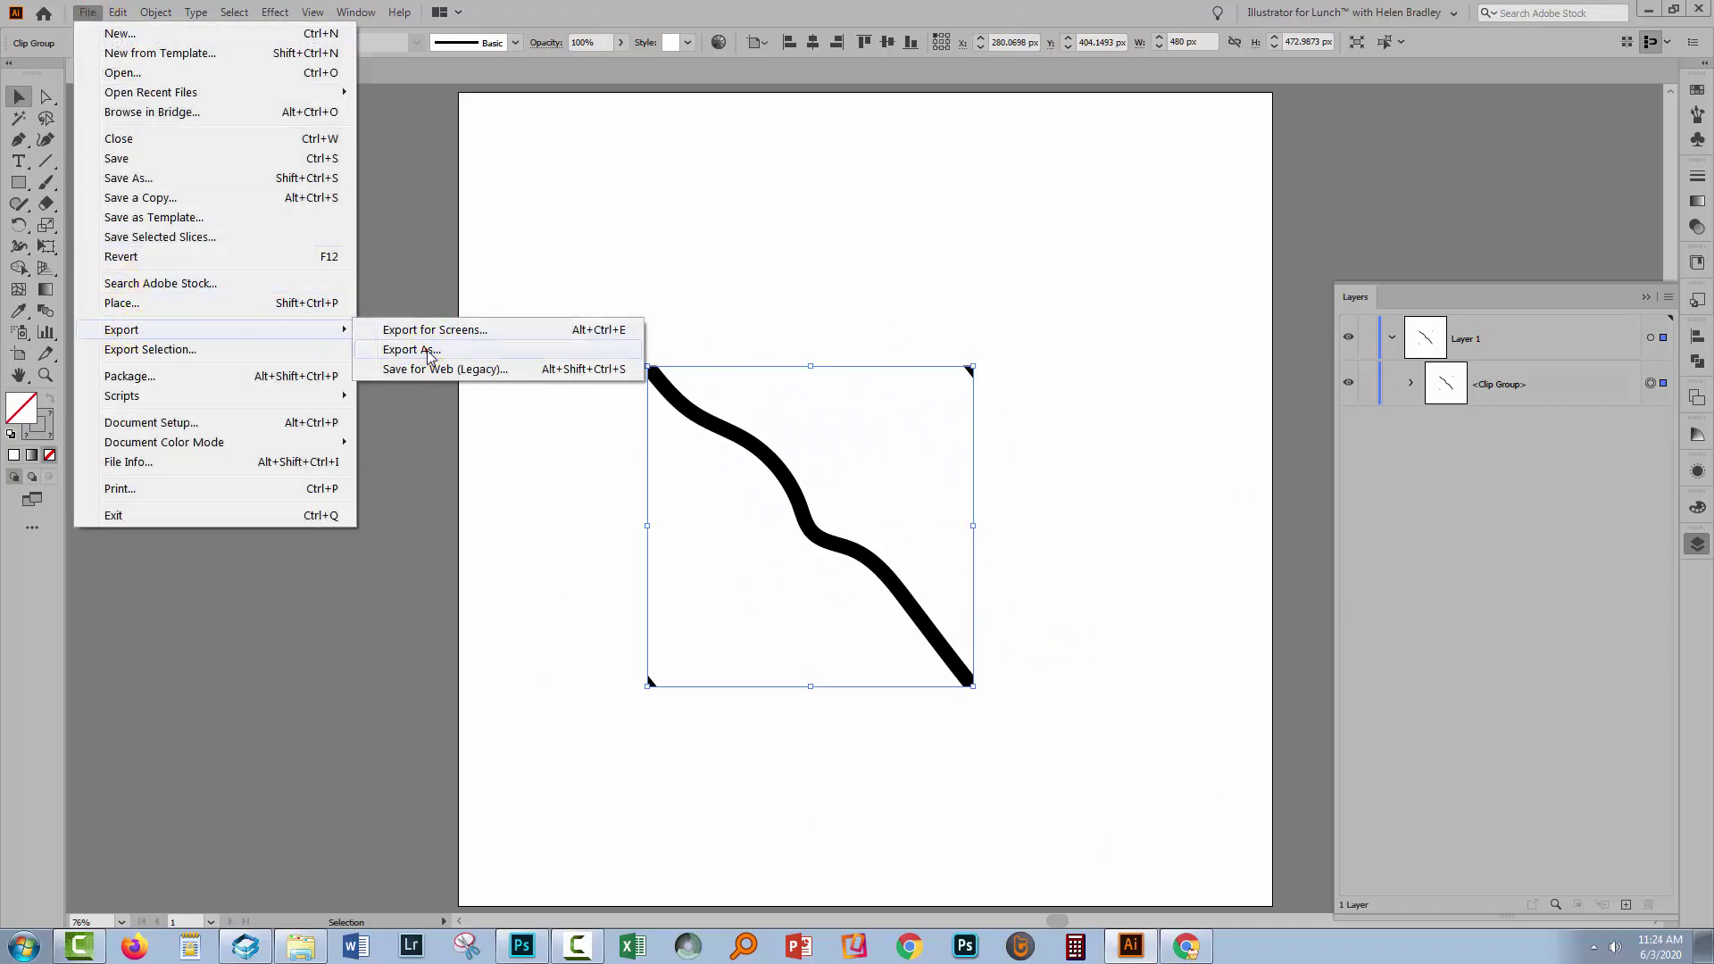
{"action": "left_click", "coordinate": [439, 349]}
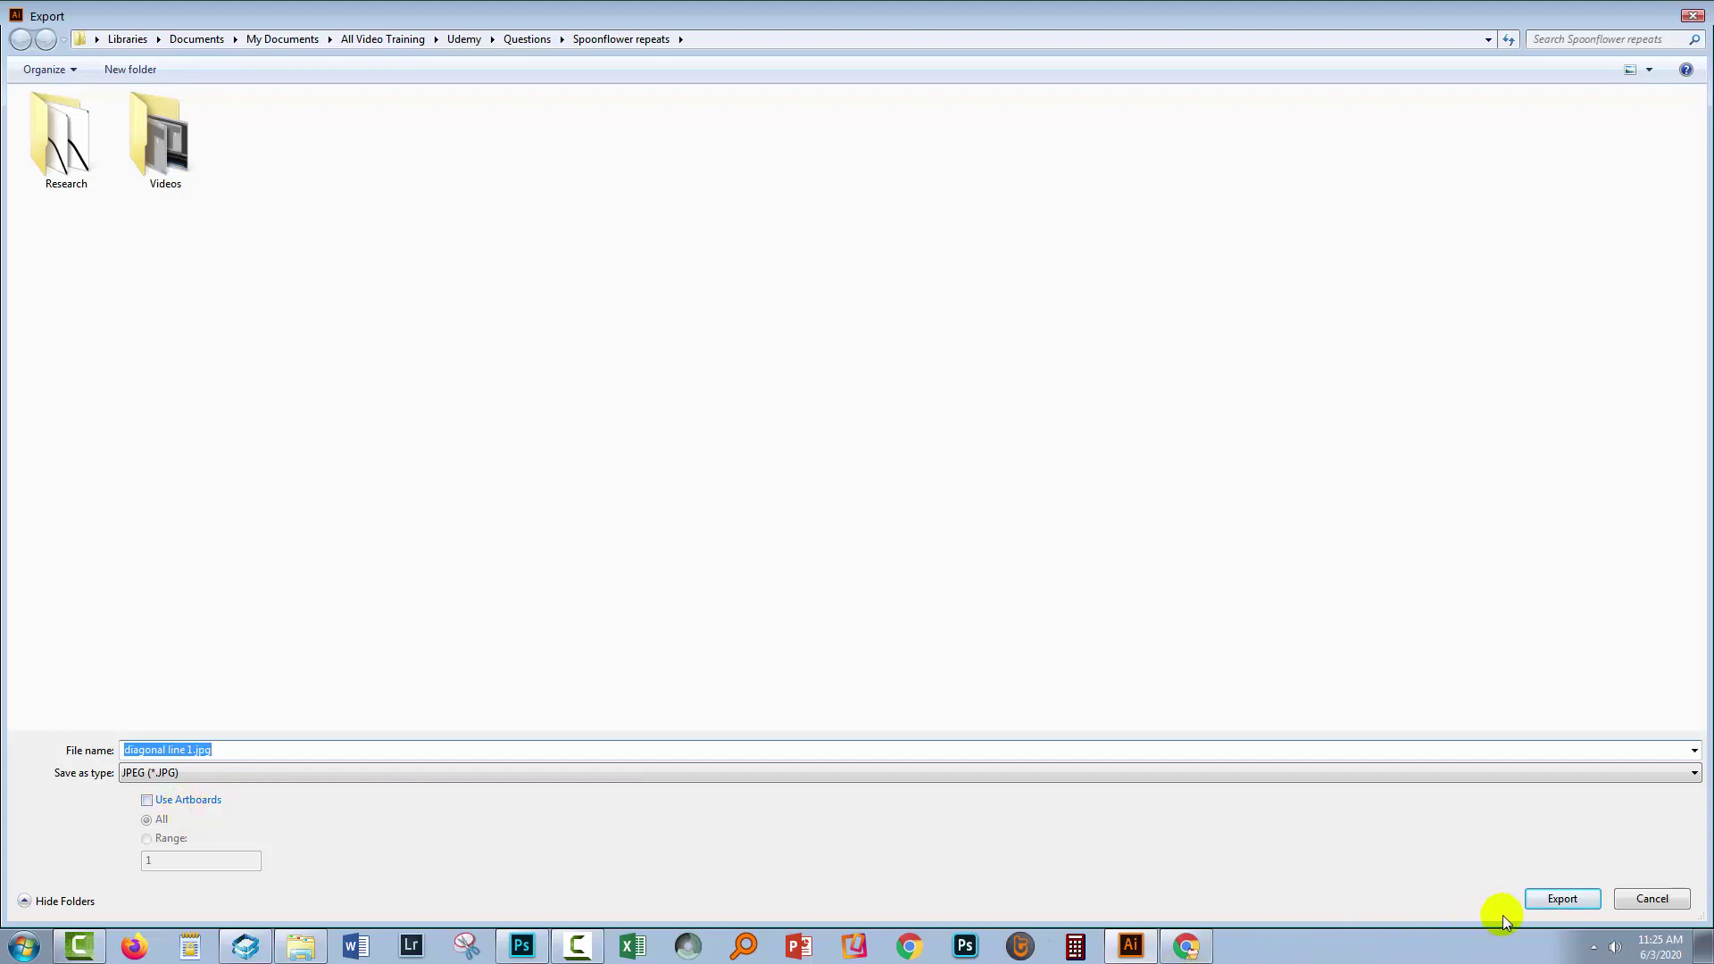
{"action": "left_click", "coordinate": [1557, 900]}
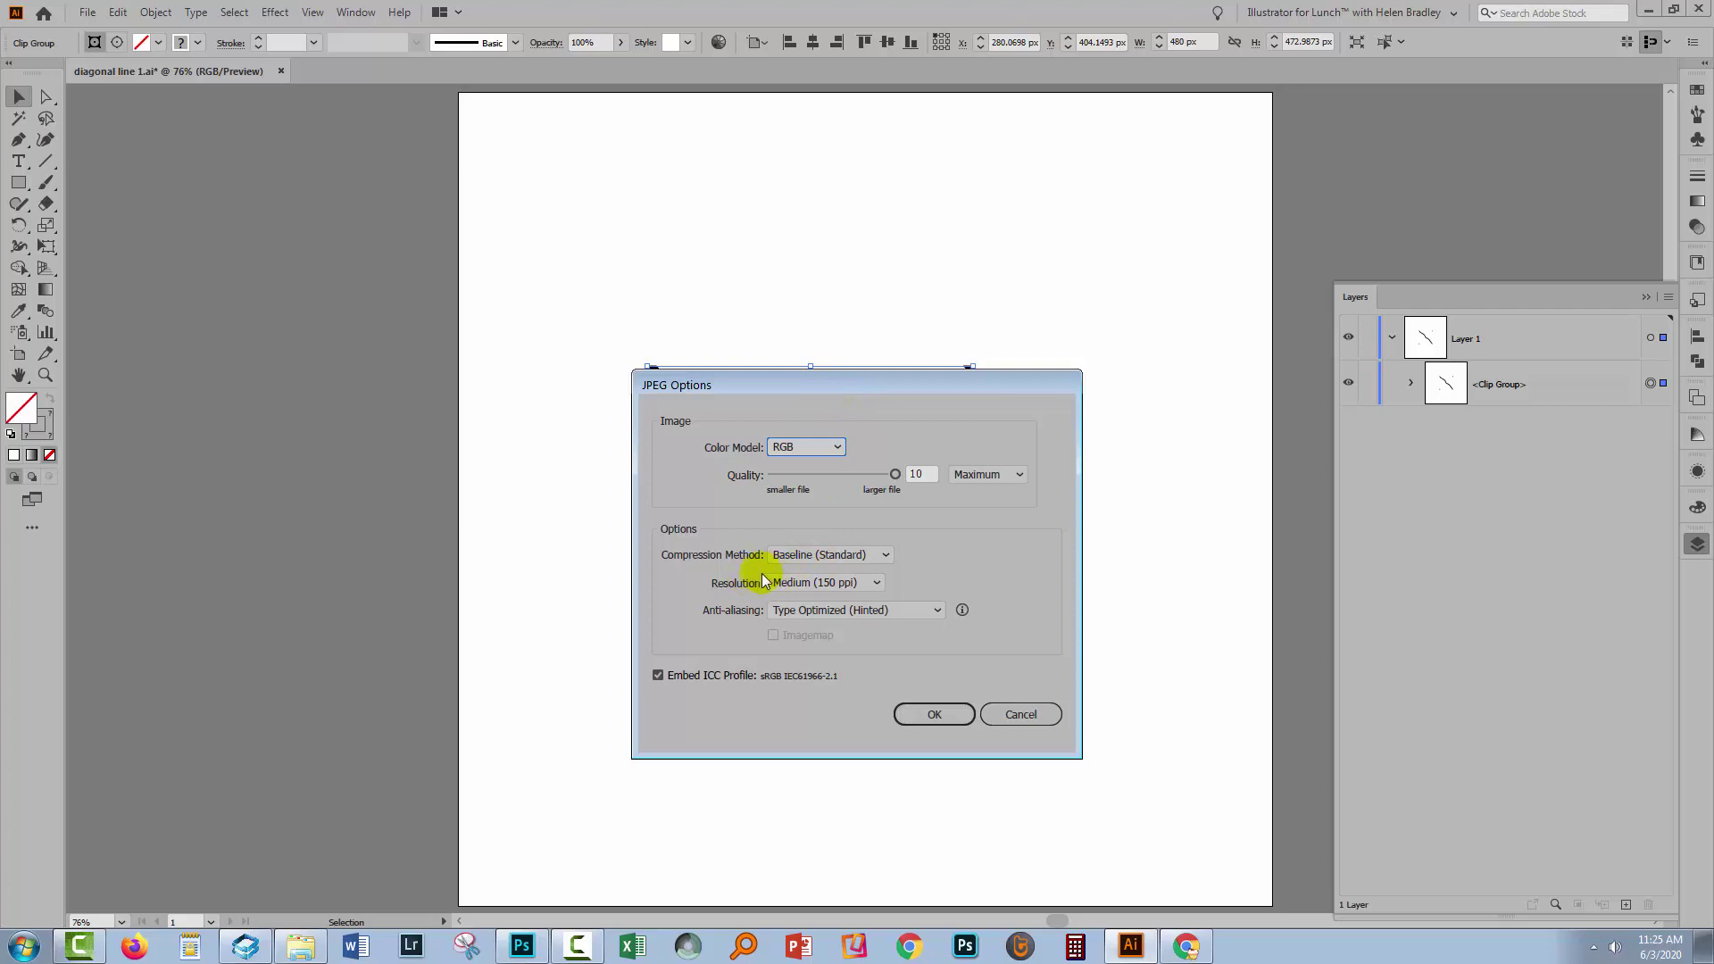
{"action": "left_click", "coordinate": [878, 585]}
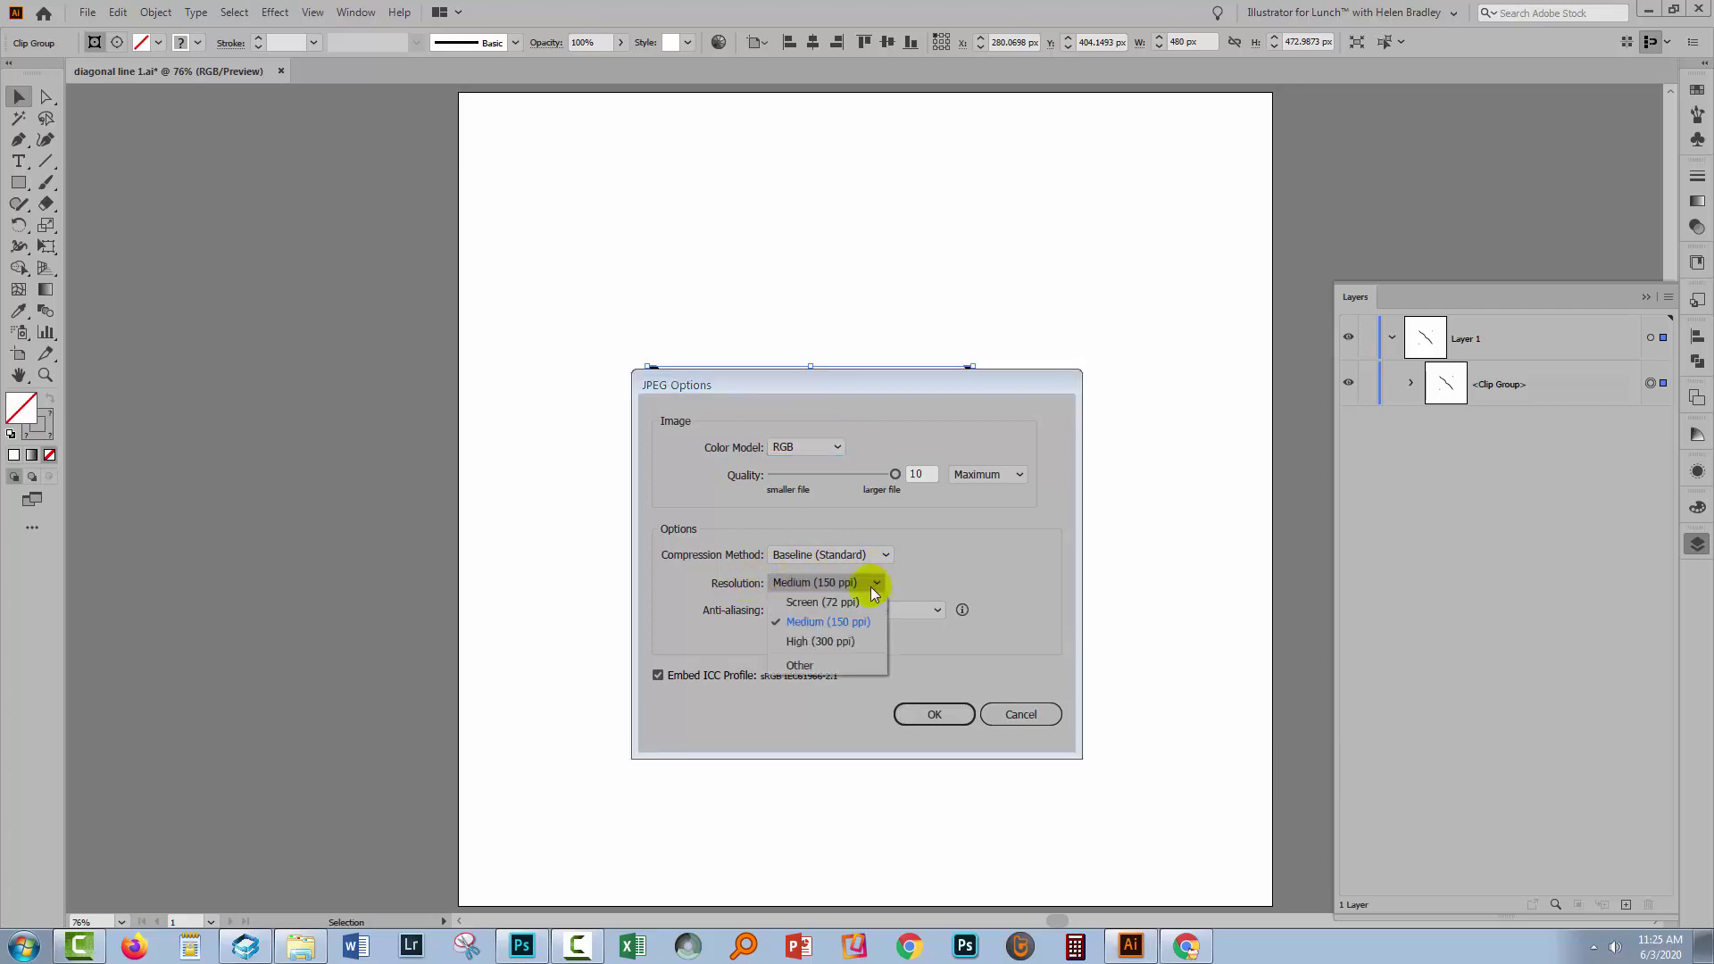
{"action": "left_click", "coordinate": [848, 620]}
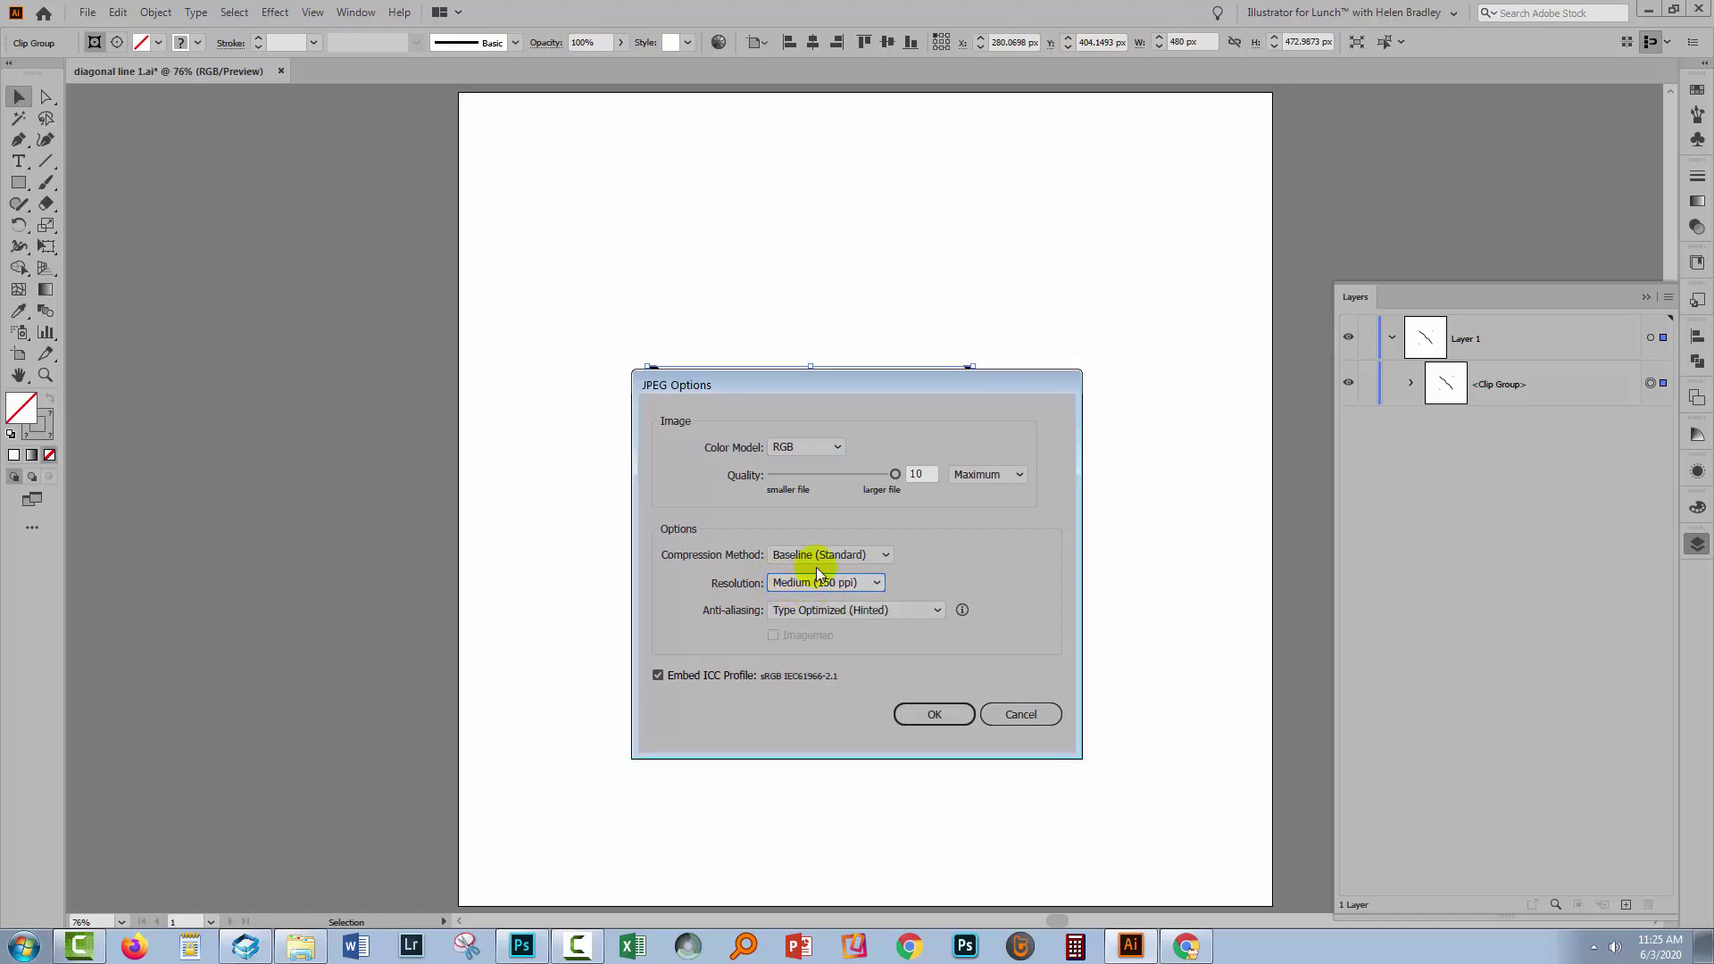
{"action": "left_click", "coordinate": [924, 713]}
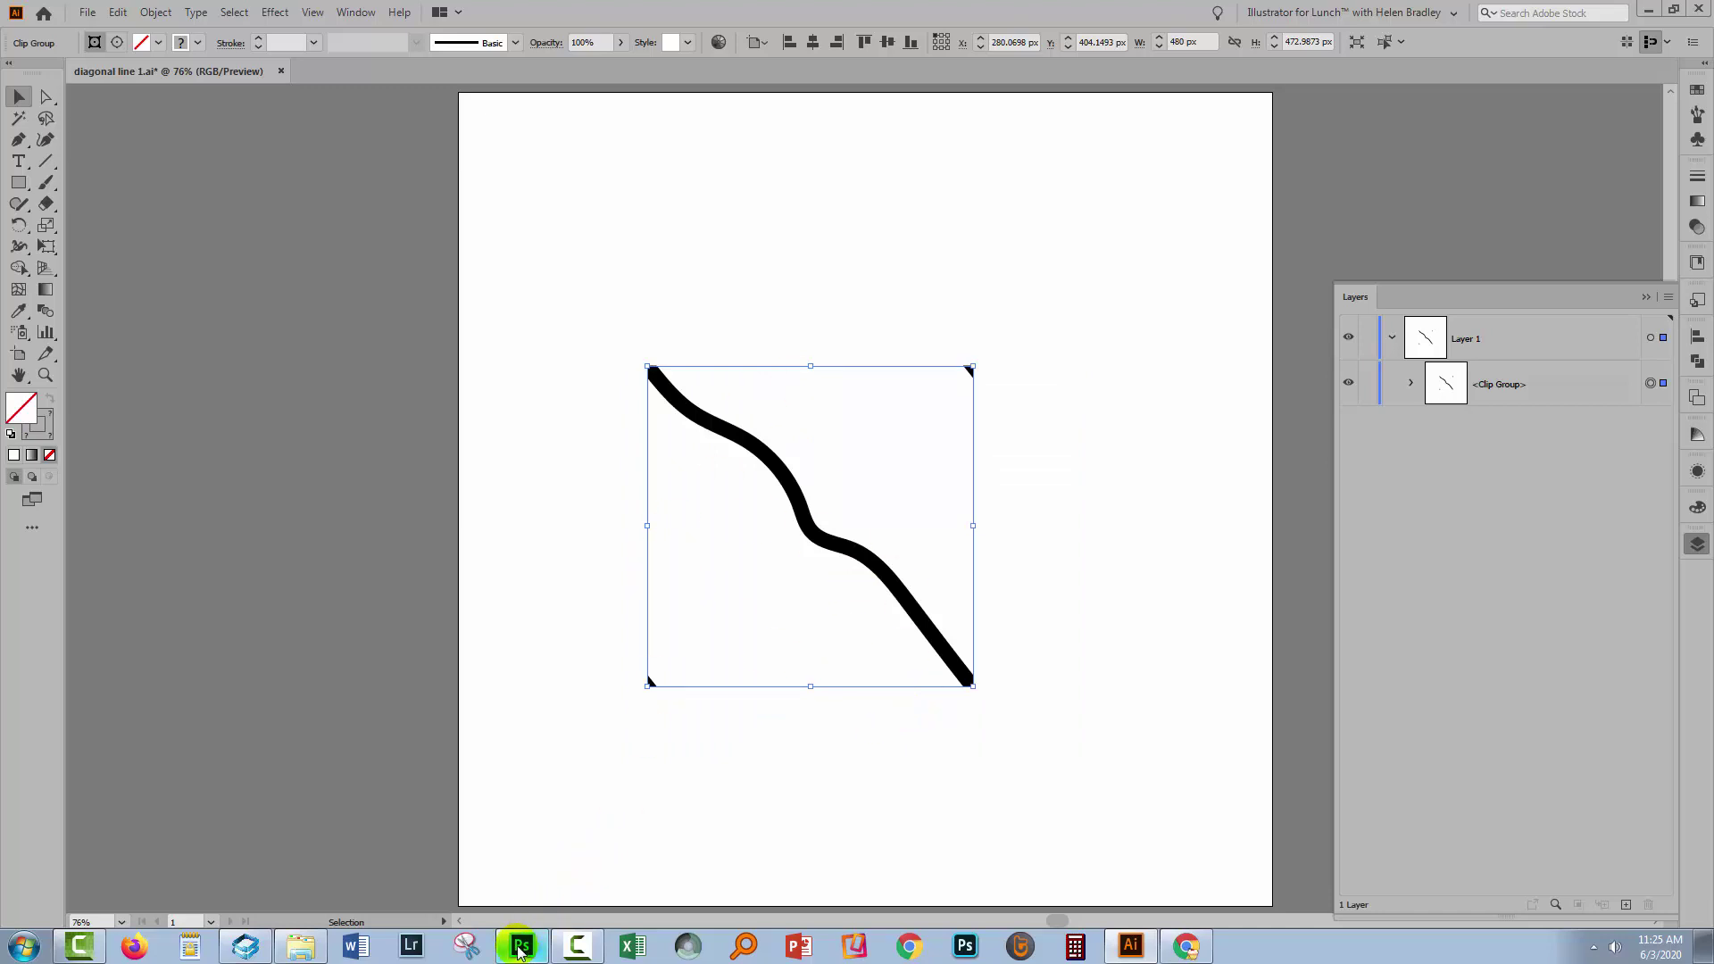
- Switch to Photoshop and open diagonal line 1.jpg from the Spoonflower repeats folder
{"action": "mouse_move", "coordinate": [520, 954]}
{"action": "left_click", "coordinate": [543, 912]}
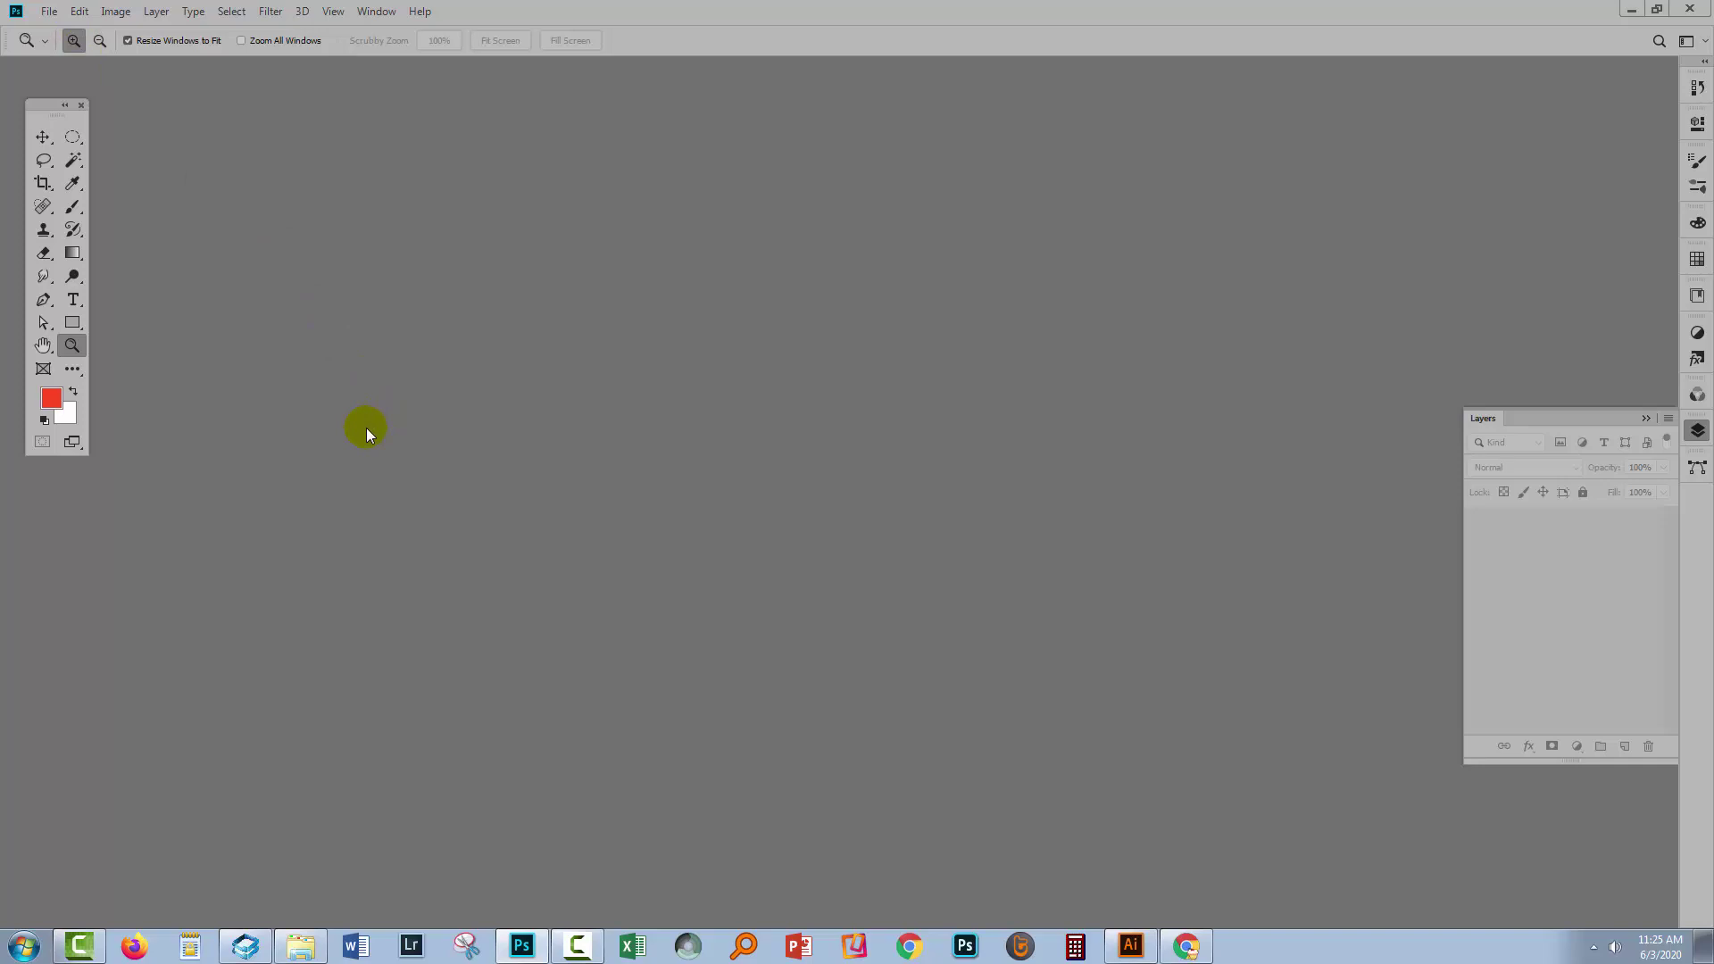
{"action": "left_click", "coordinate": [49, 10]}
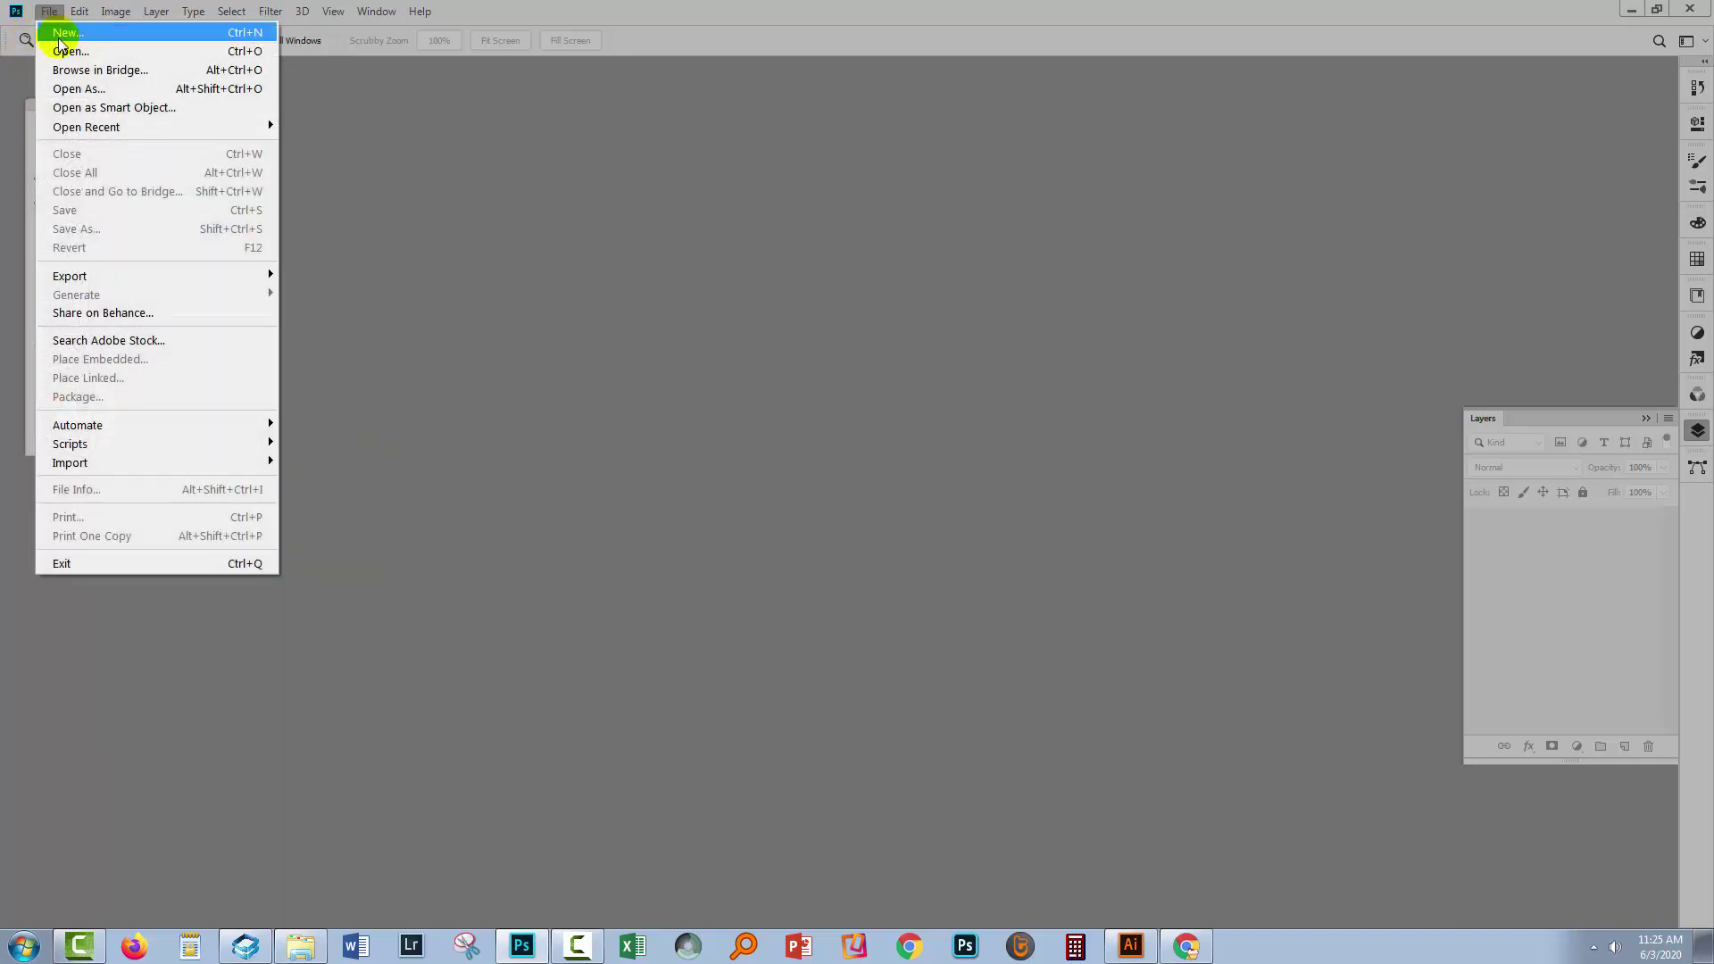
{"action": "left_click", "coordinate": [61, 50]}
{"action": "left_click", "coordinate": [352, 141]}
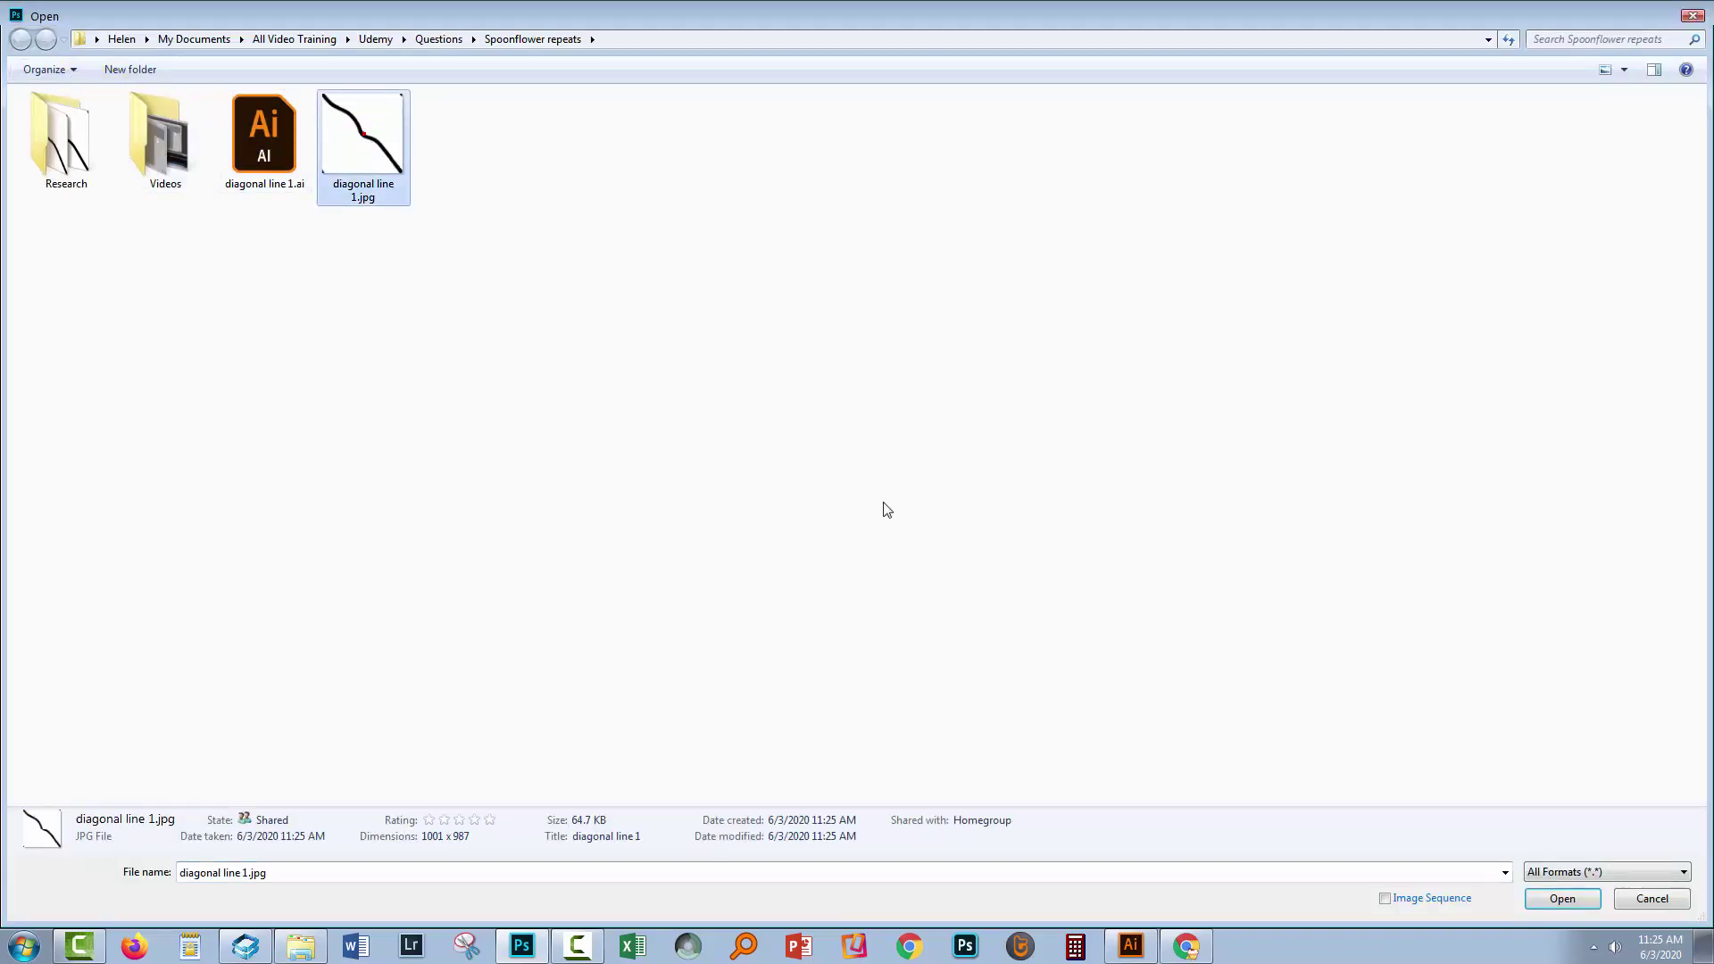
{"action": "left_click", "coordinate": [1562, 898]}
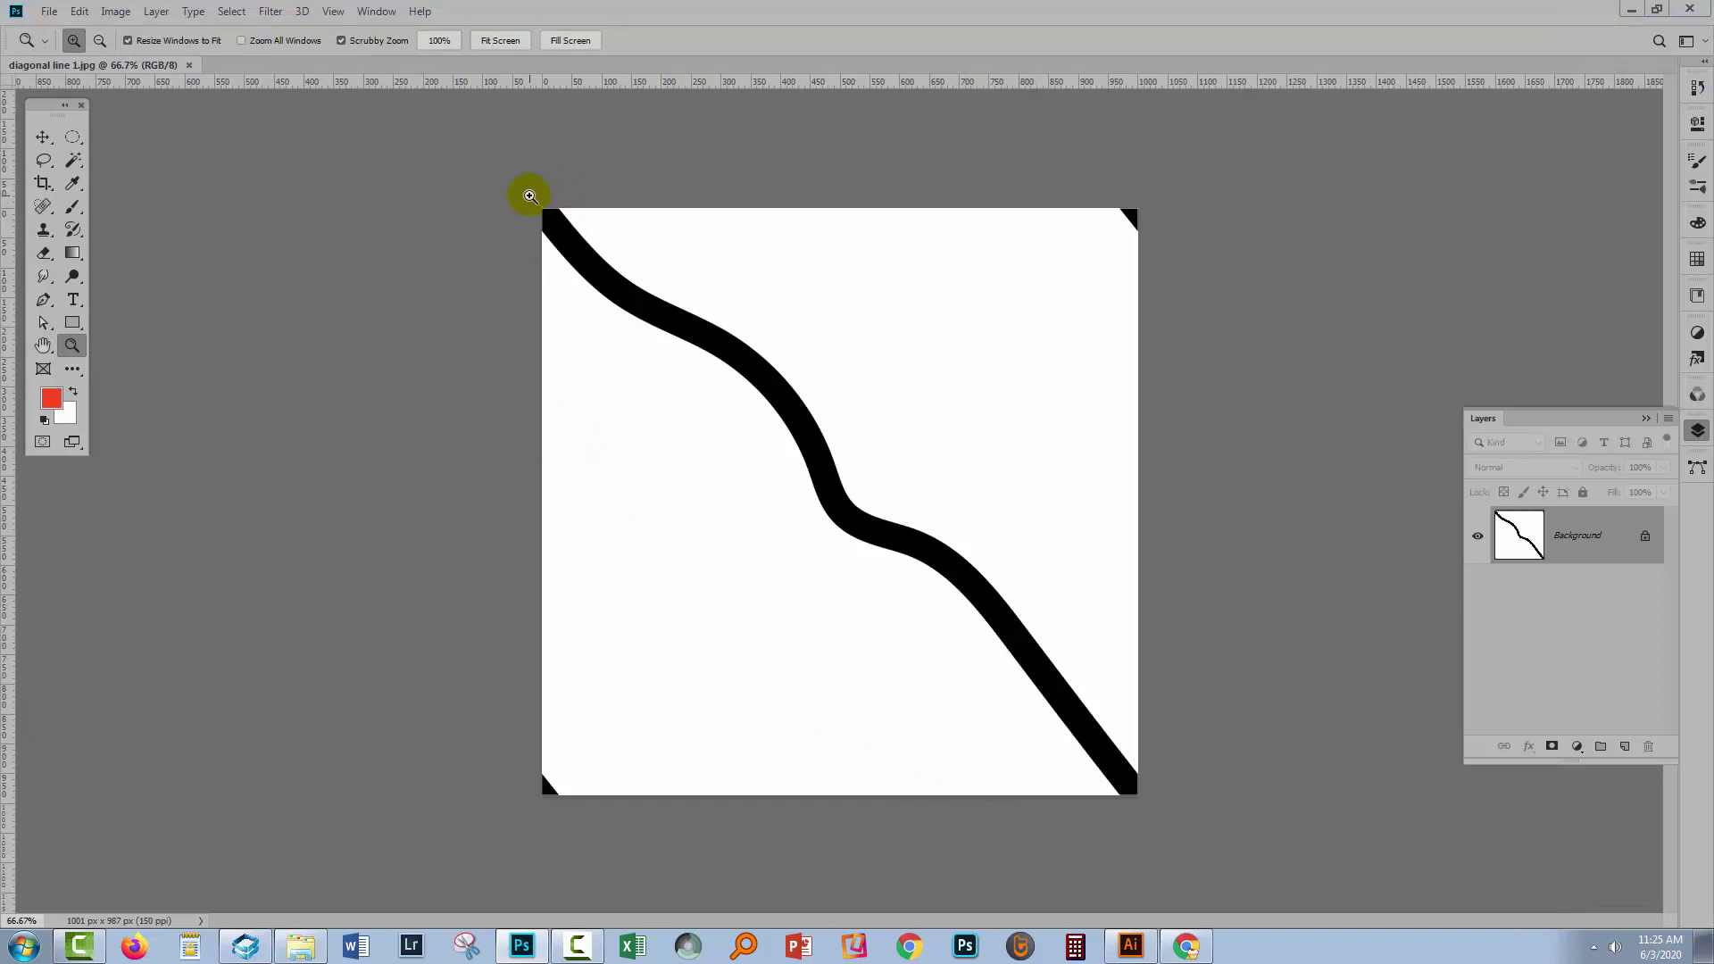
- Inspect the edges of the diagonal line tile close up at its upper-left and upper-right corners
{"action": "left_click_drag", "start_coordinate": [530, 195], "coordinate": [468, 427]}
{"action": "left_click_drag", "start_coordinate": [379, 367], "coordinate": [421, 429]}
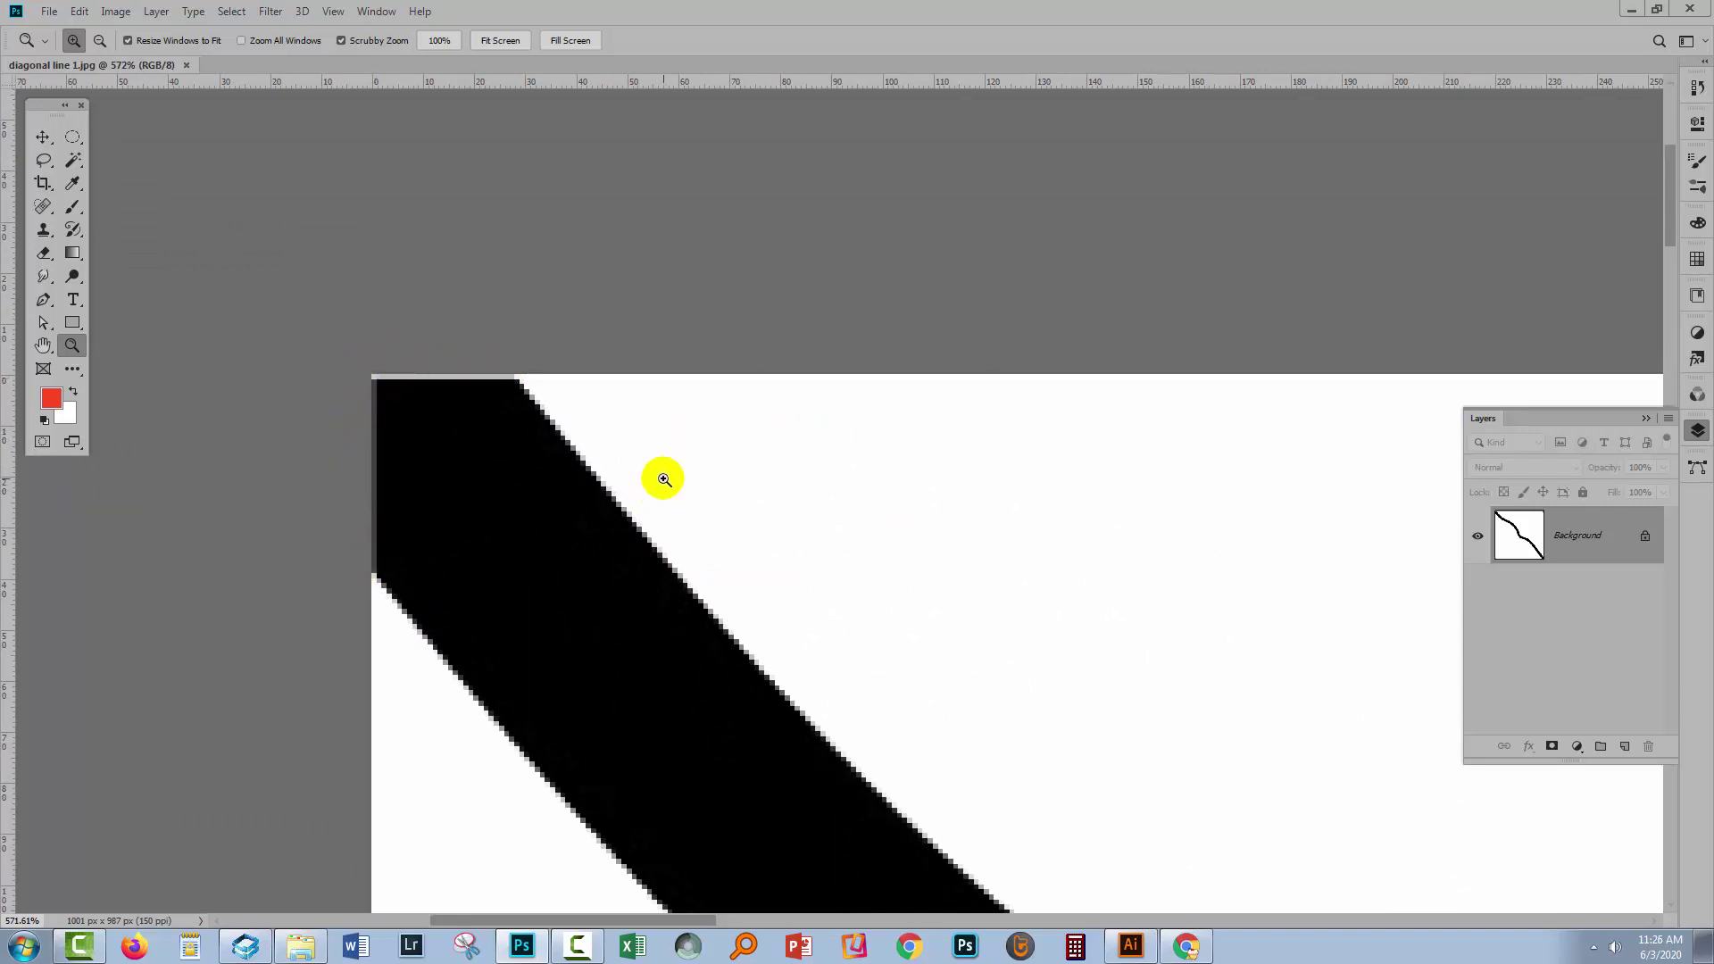
{"action": "key", "text": "ctrl+0"}
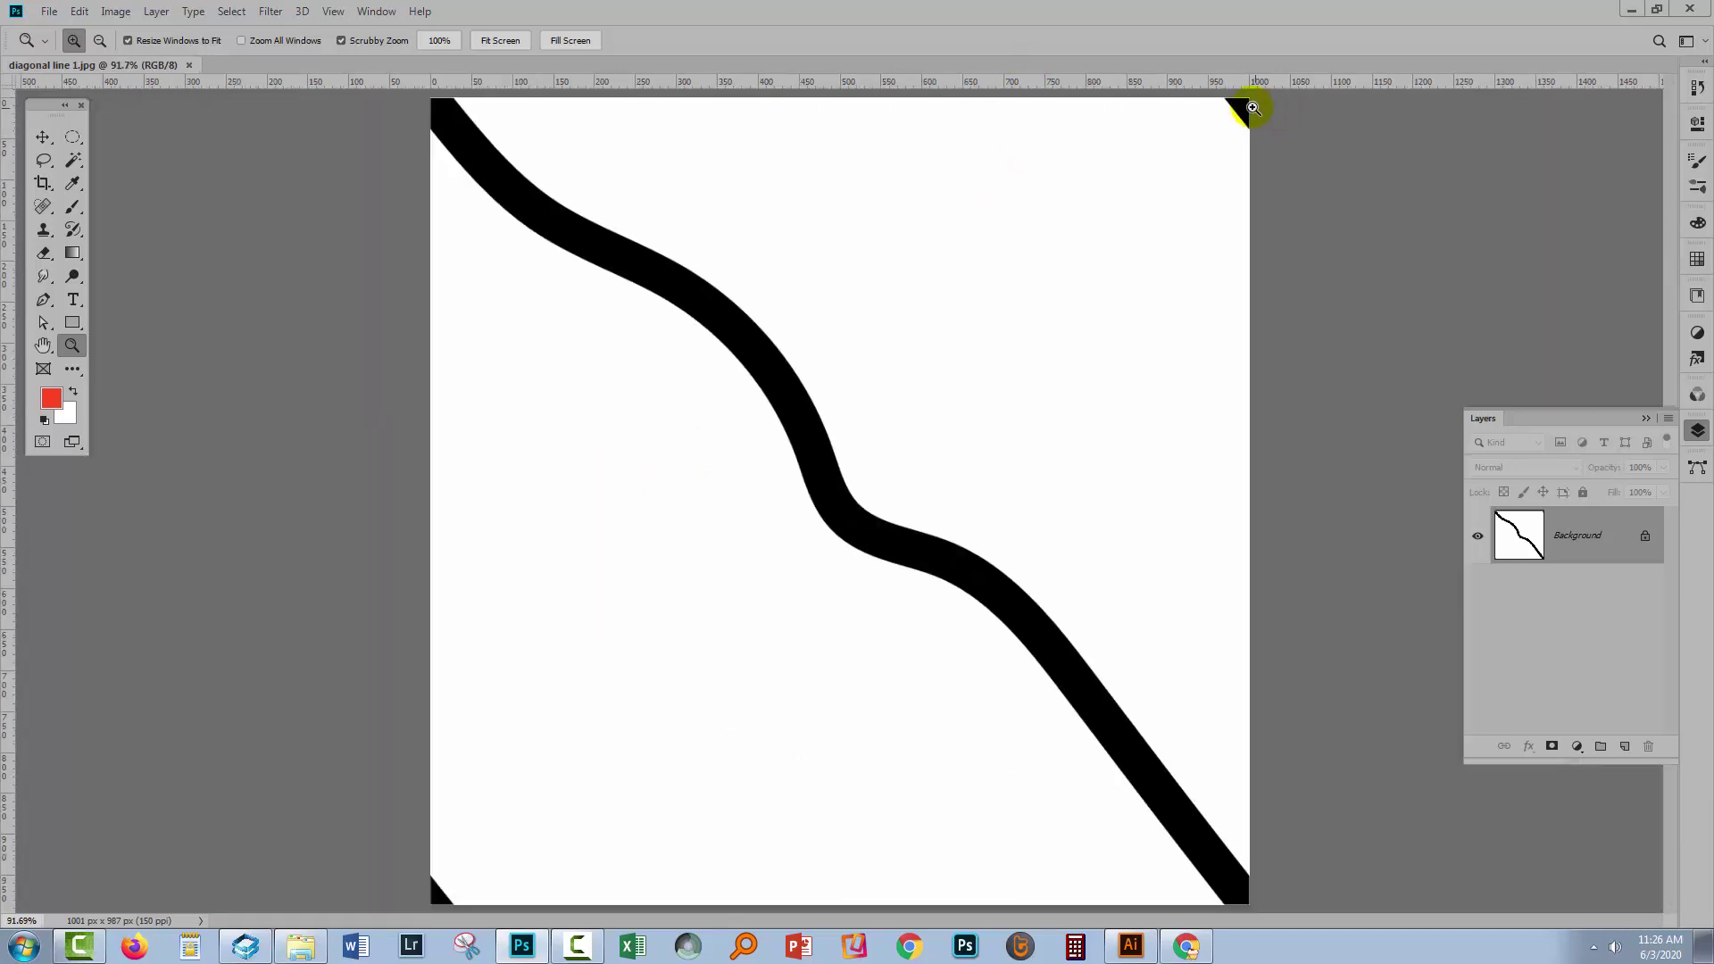
{"action": "left_click_drag", "start_coordinate": [1241, 105], "coordinate": [1163, 298]}
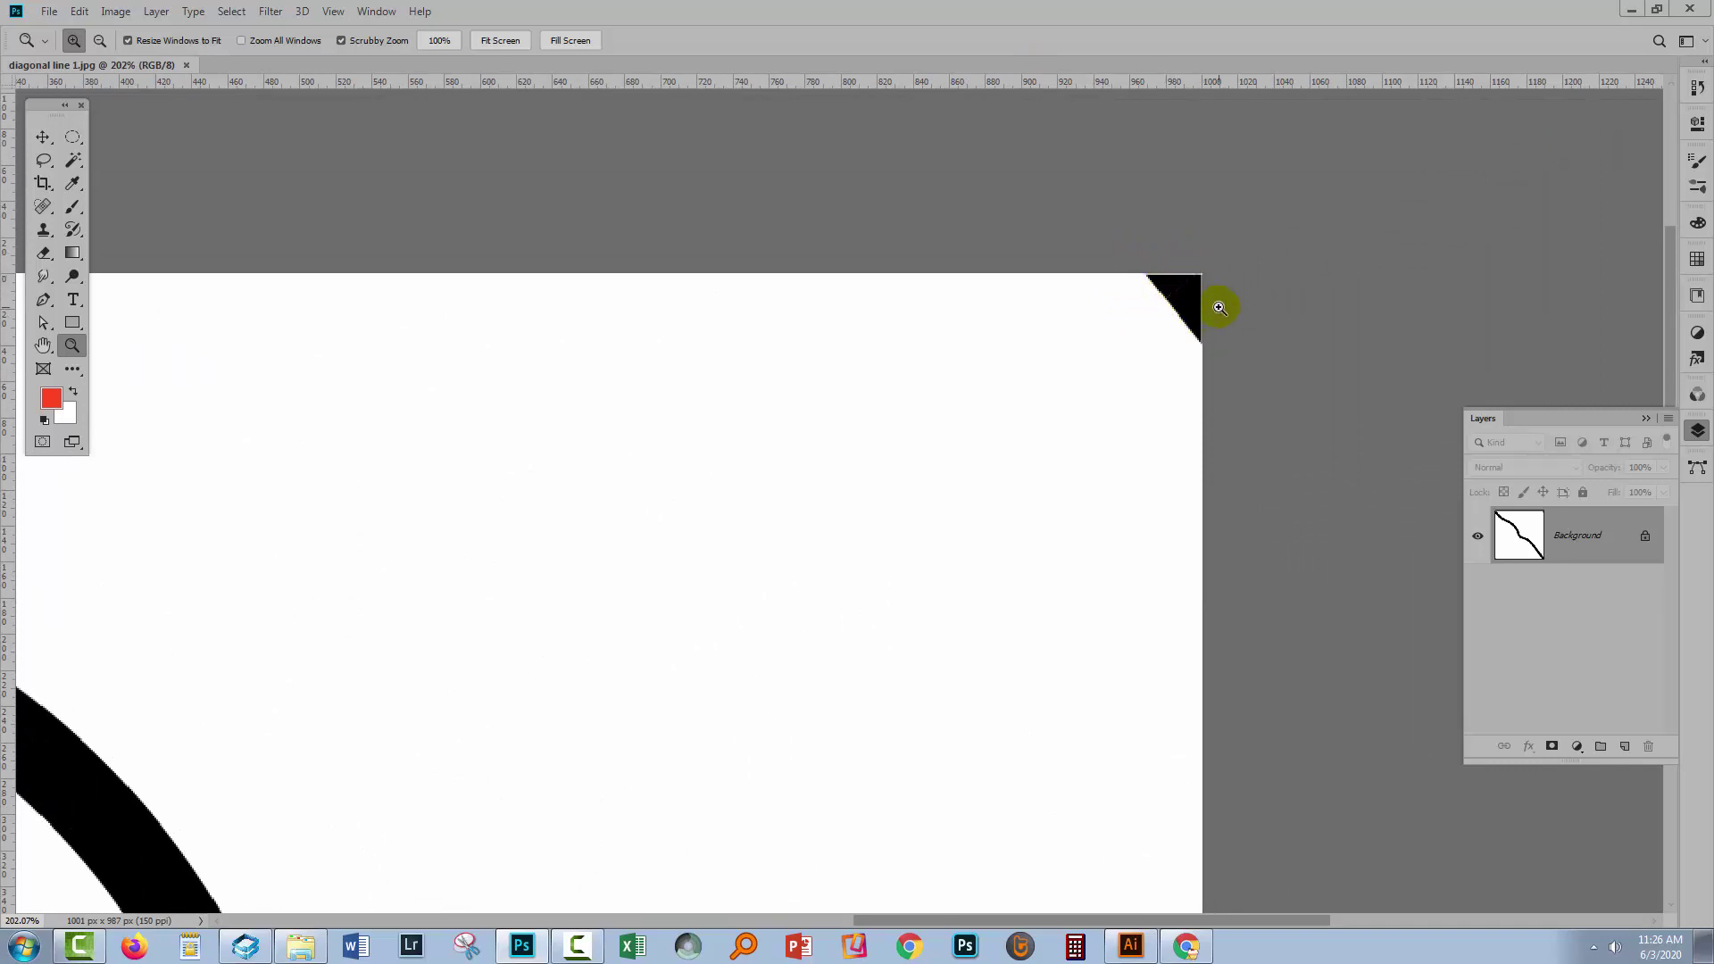
{"action": "key", "text": "ctrl+0"}
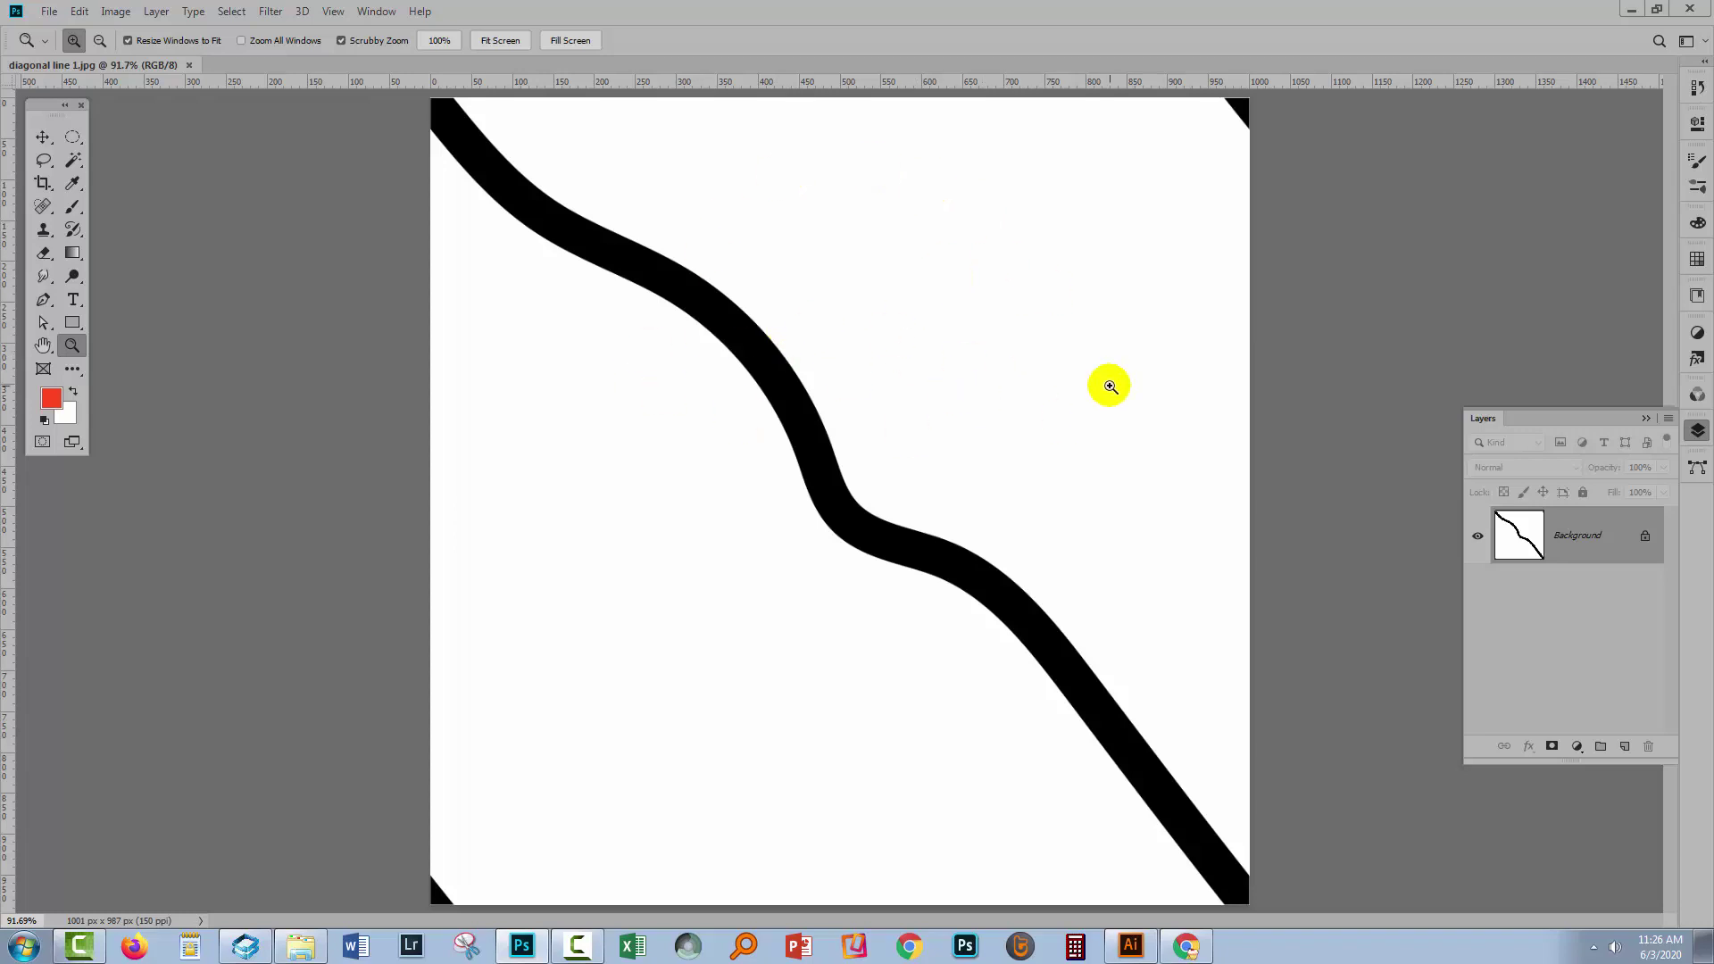
- Select the entire canvas and define it as a pattern named diagonal line 1.jpg
{"action": "left_click", "coordinate": [231, 11]}
{"action": "left_click", "coordinate": [229, 30]}
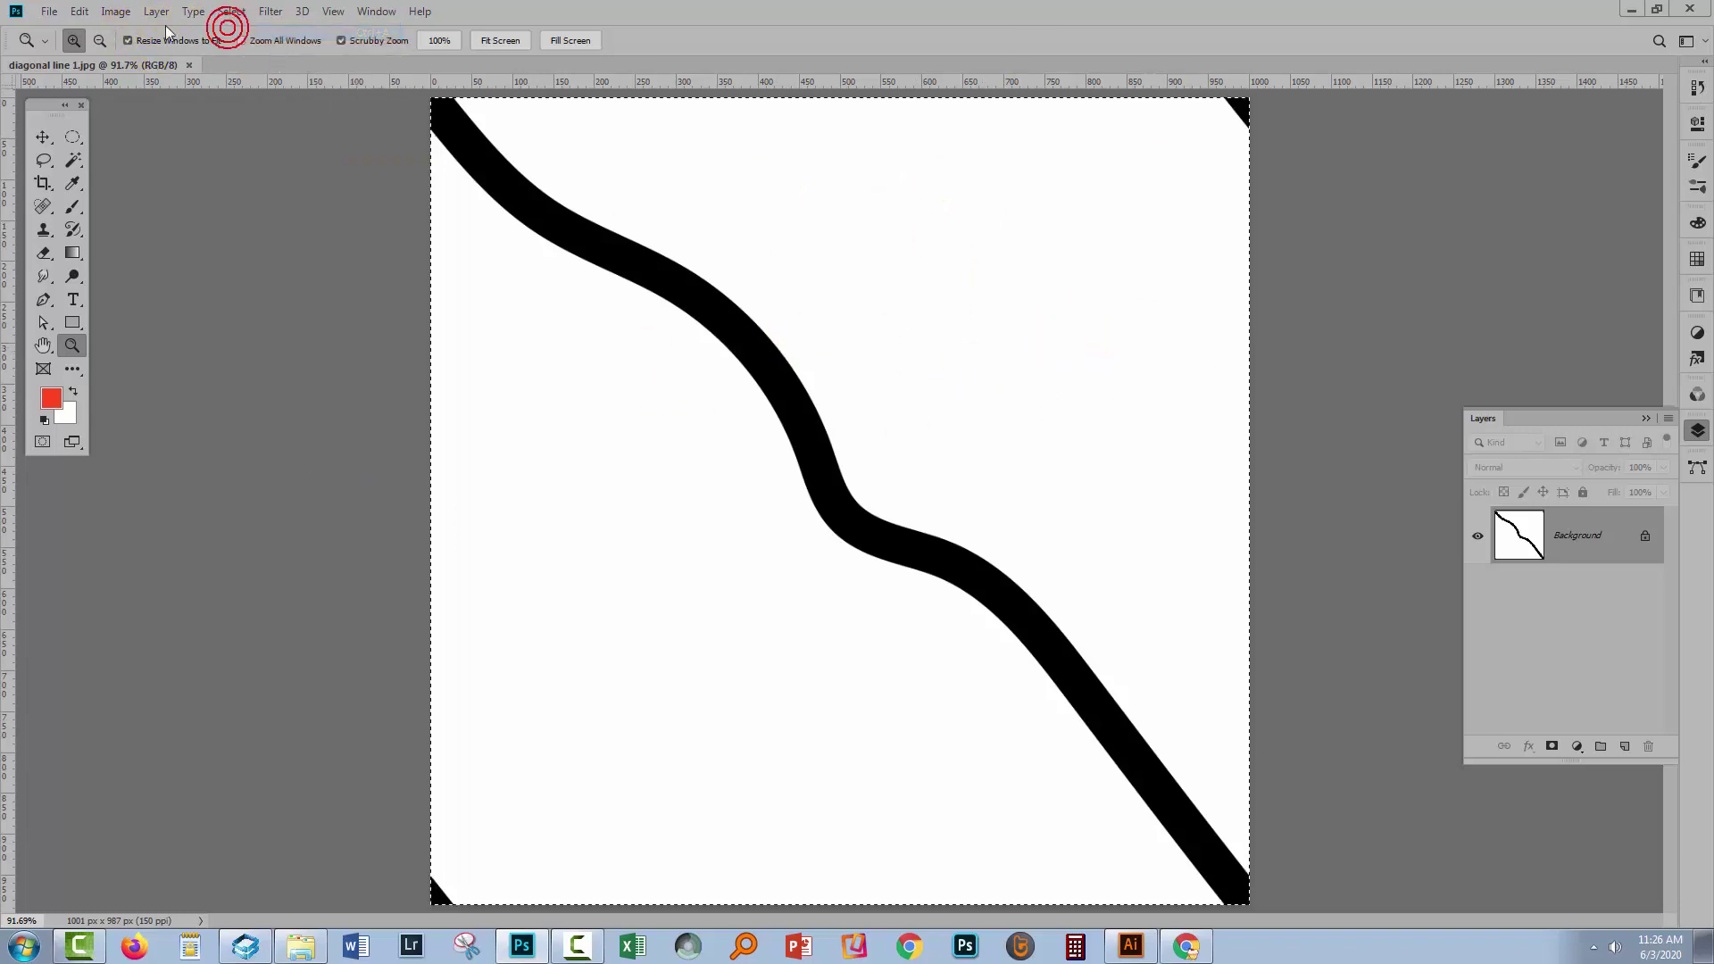
{"action": "left_click", "coordinate": [80, 12]}
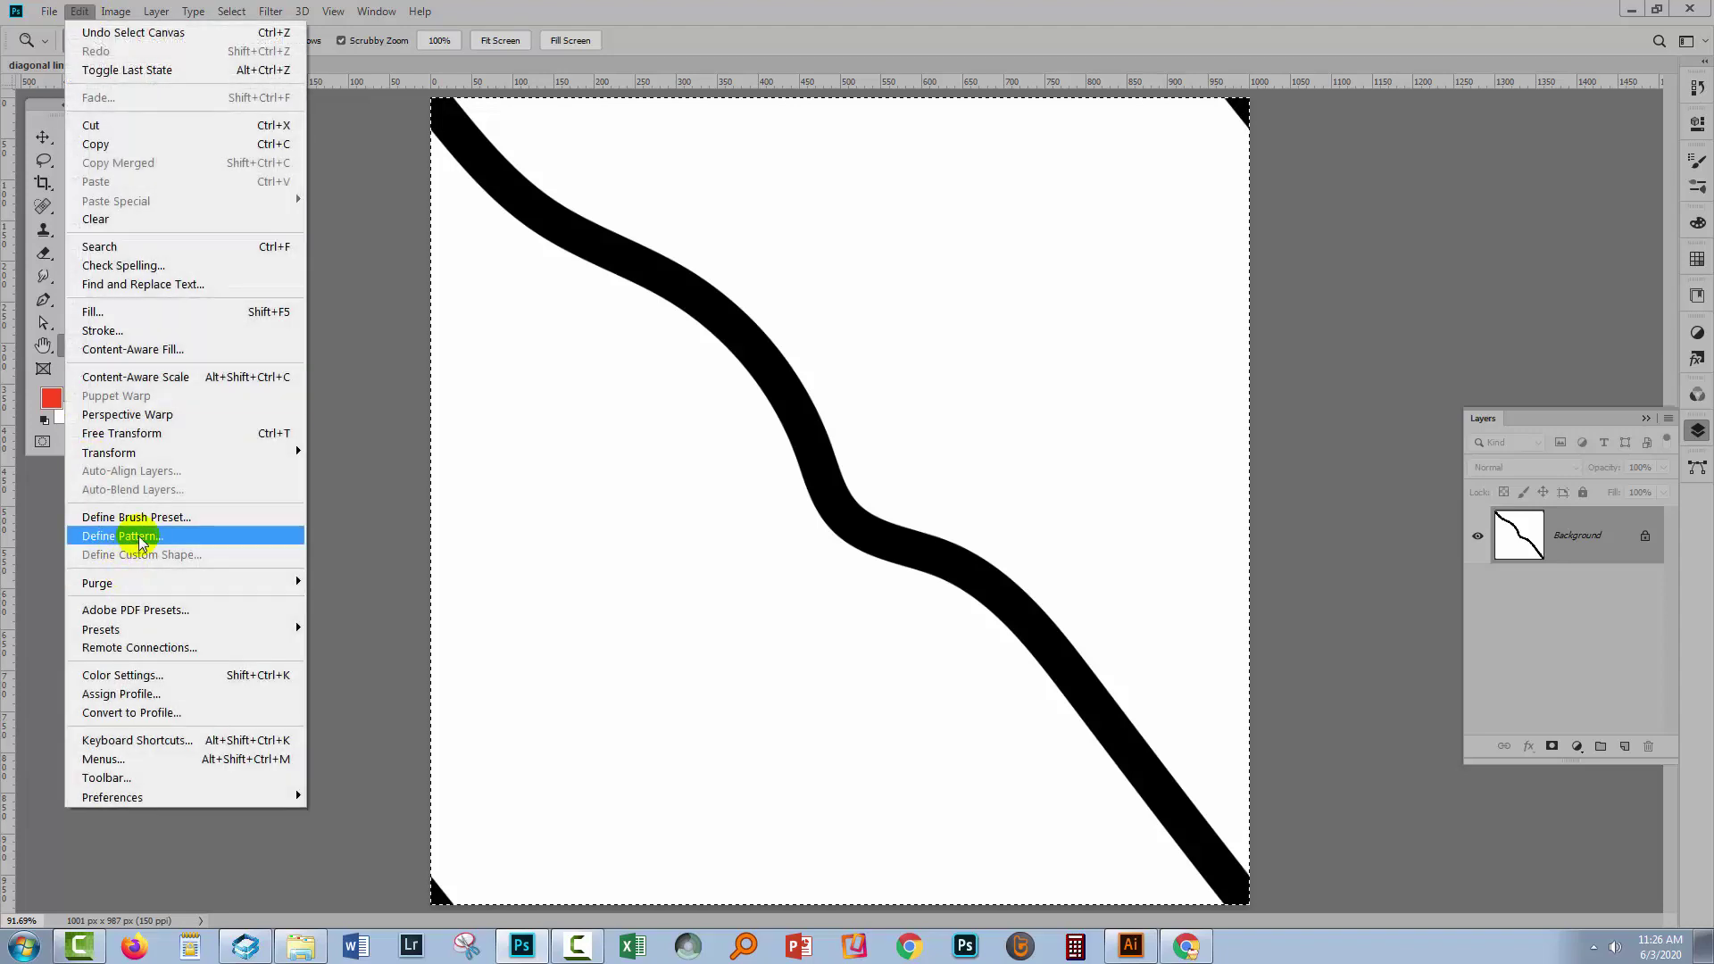
{"action": "left_click", "coordinate": [128, 537]}
{"action": "left_click", "coordinate": [1030, 415]}
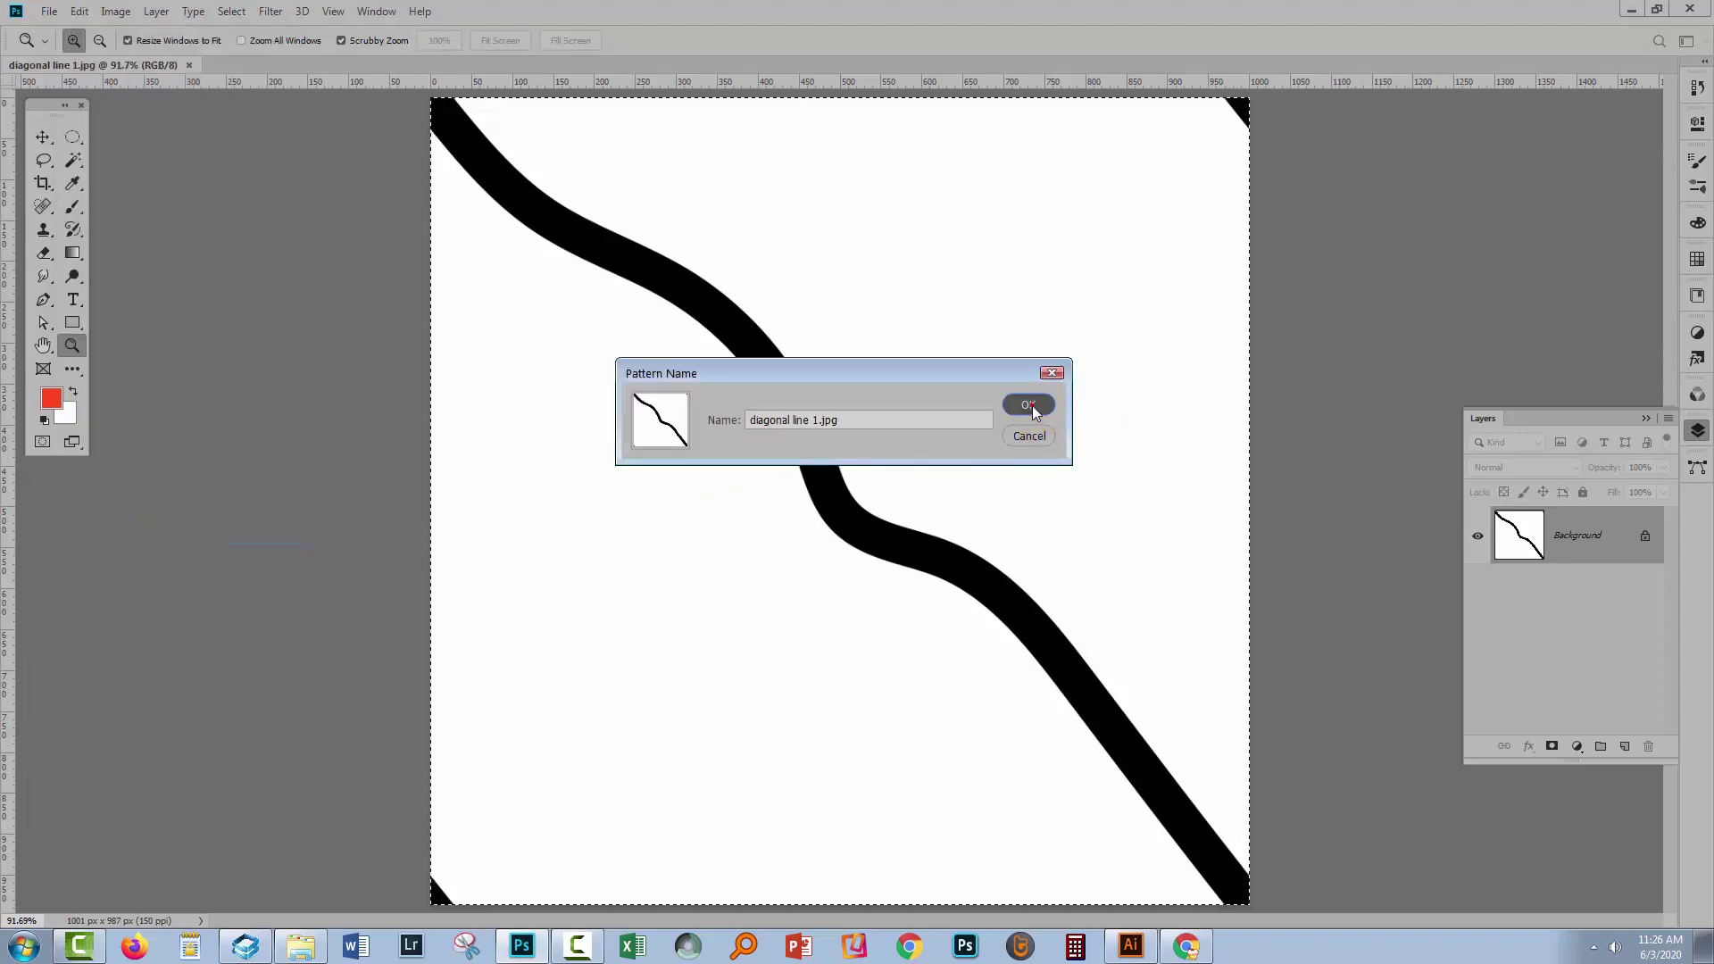
- Create a new 3600 x 3600 px RGB document at 300 pixels/inch with a white background
{"action": "key", "text": "ctrl+1"}
{"action": "left_click", "coordinate": [49, 12]}
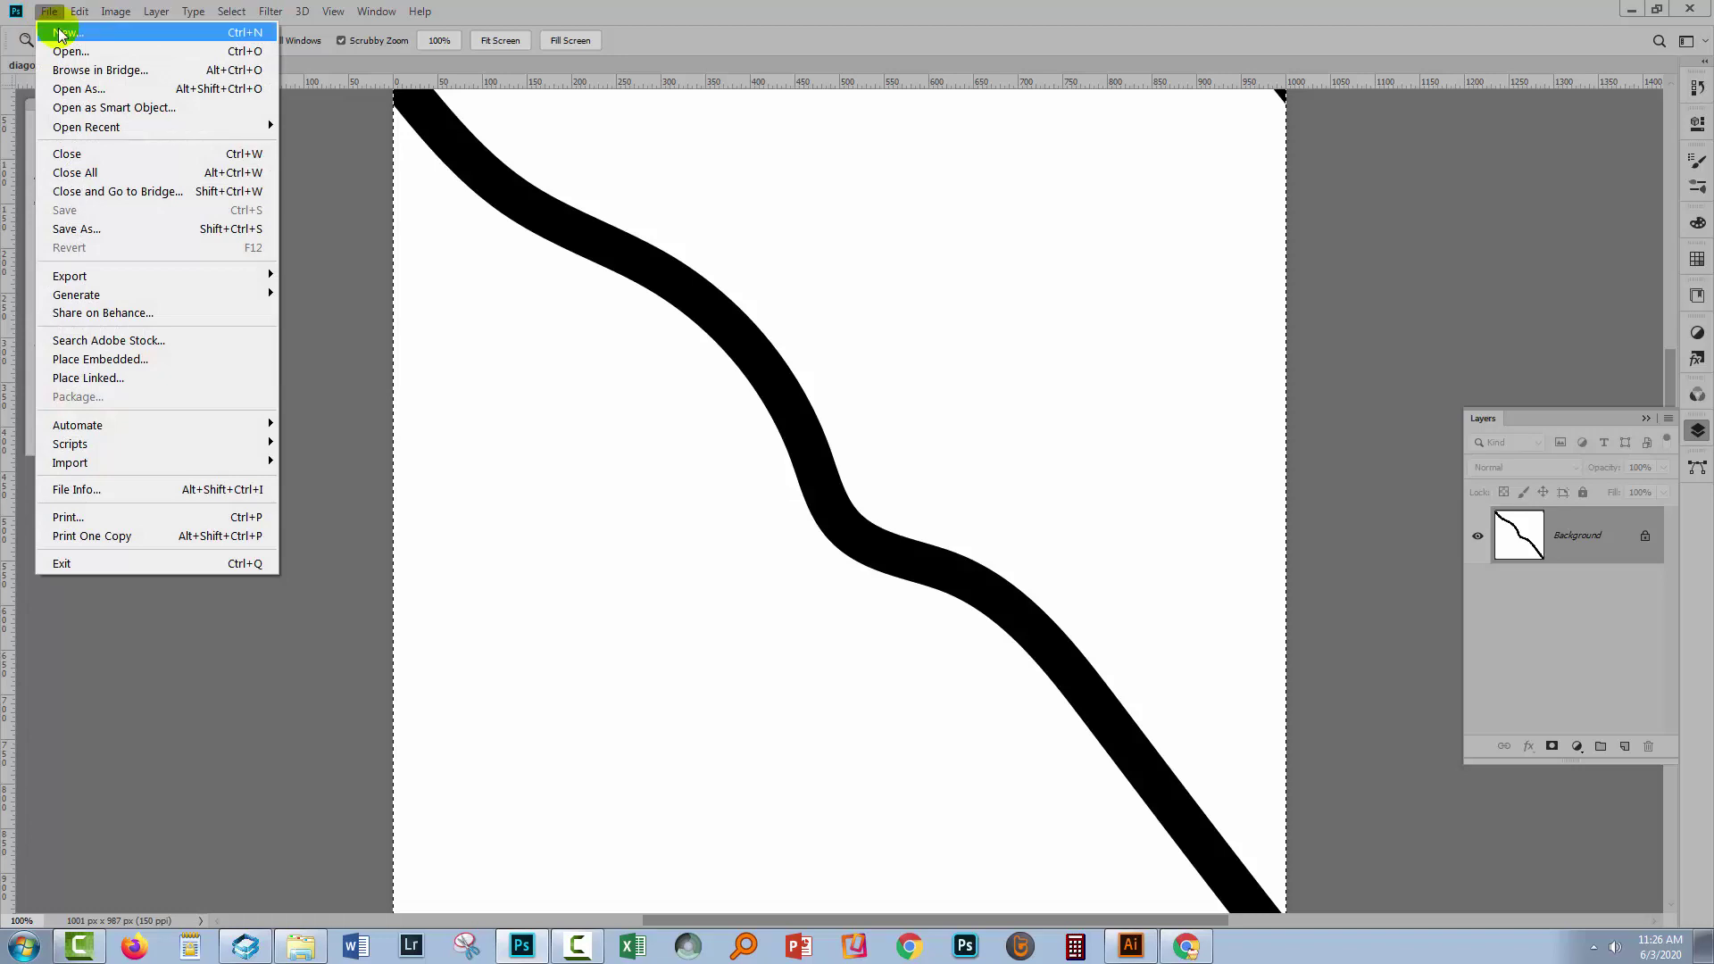
{"action": "left_click", "coordinate": [69, 32]}
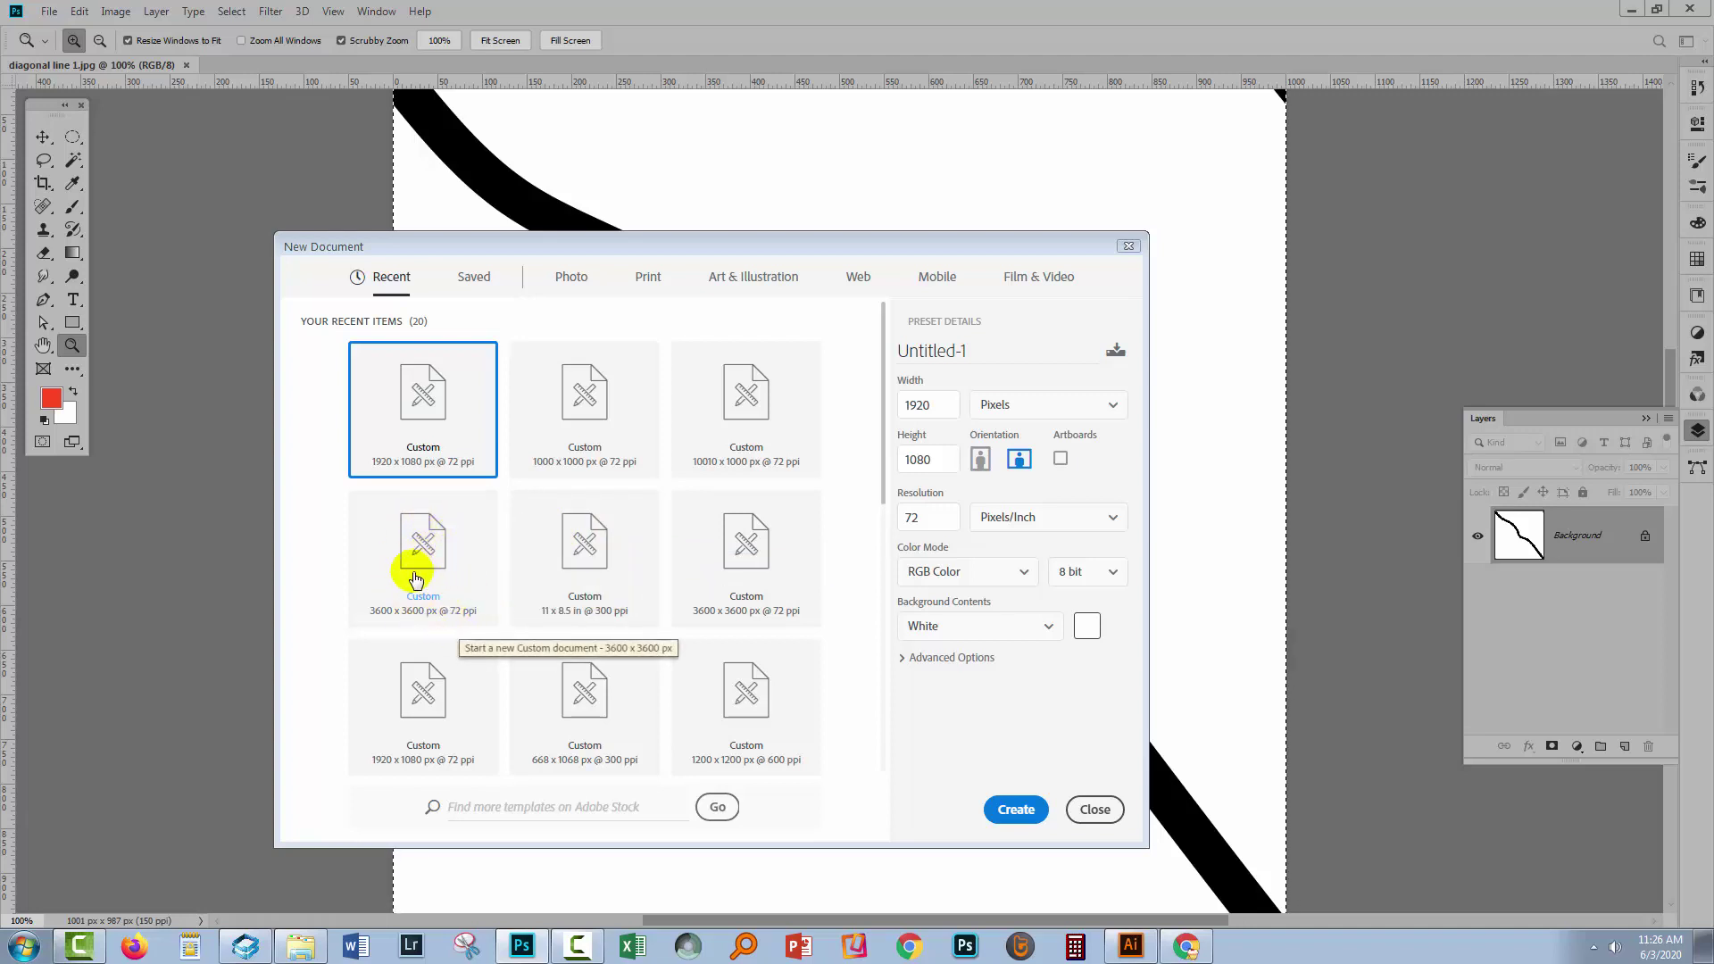
{"action": "left_click", "coordinate": [375, 544]}
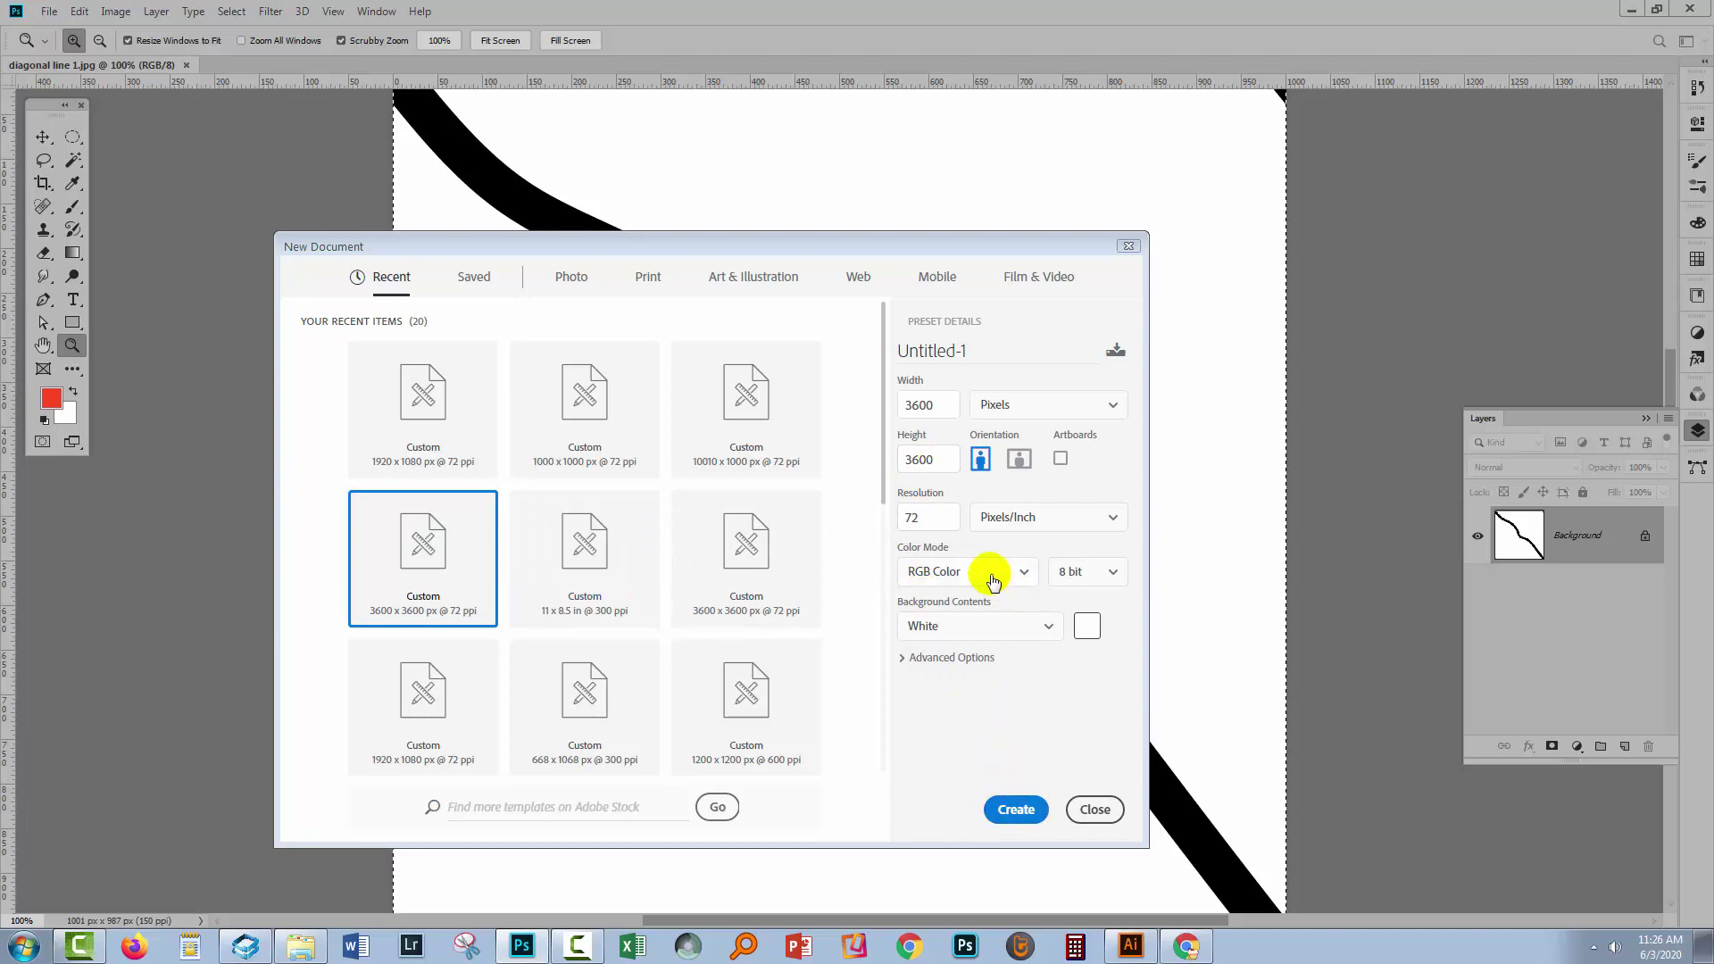
{"action": "double_click", "coordinate": [933, 518]}
{"action": "type", "text": "300"}
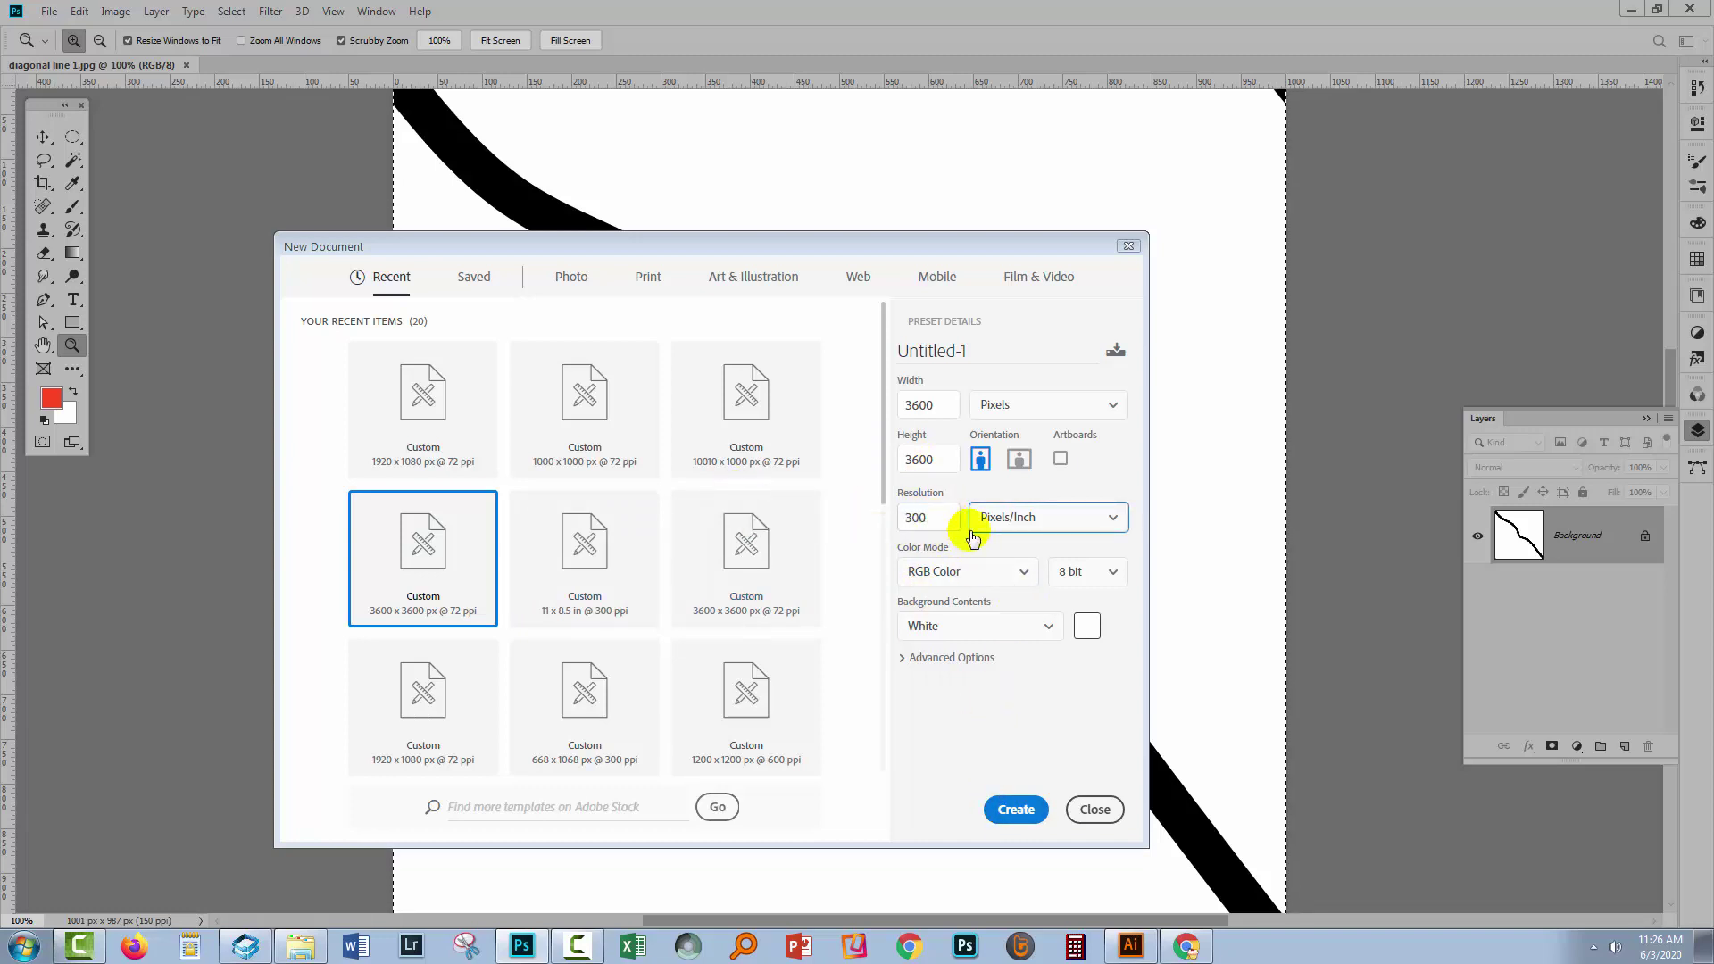
{"action": "left_click", "coordinate": [1015, 810]}
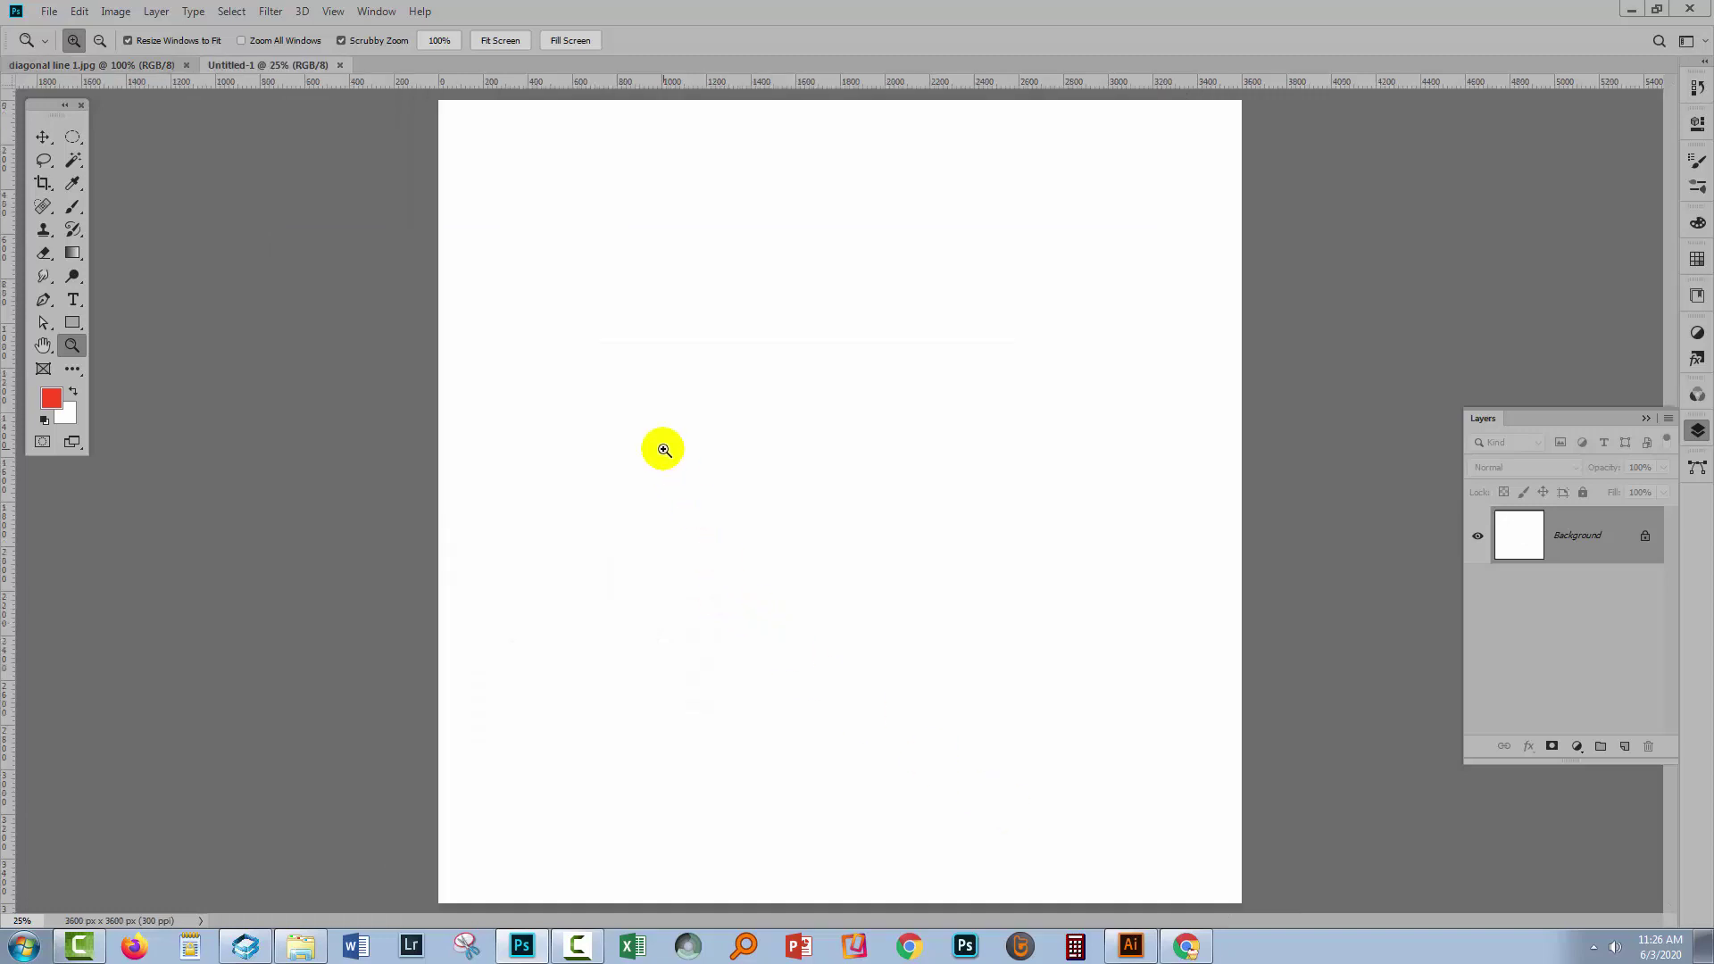
- Add a pattern fill layer with the diagonal line pattern at 100% scale and inspect where the tiles meet
{"action": "left_click", "coordinate": [154, 11]}
{"action": "mouse_move", "coordinate": [147, 266]}
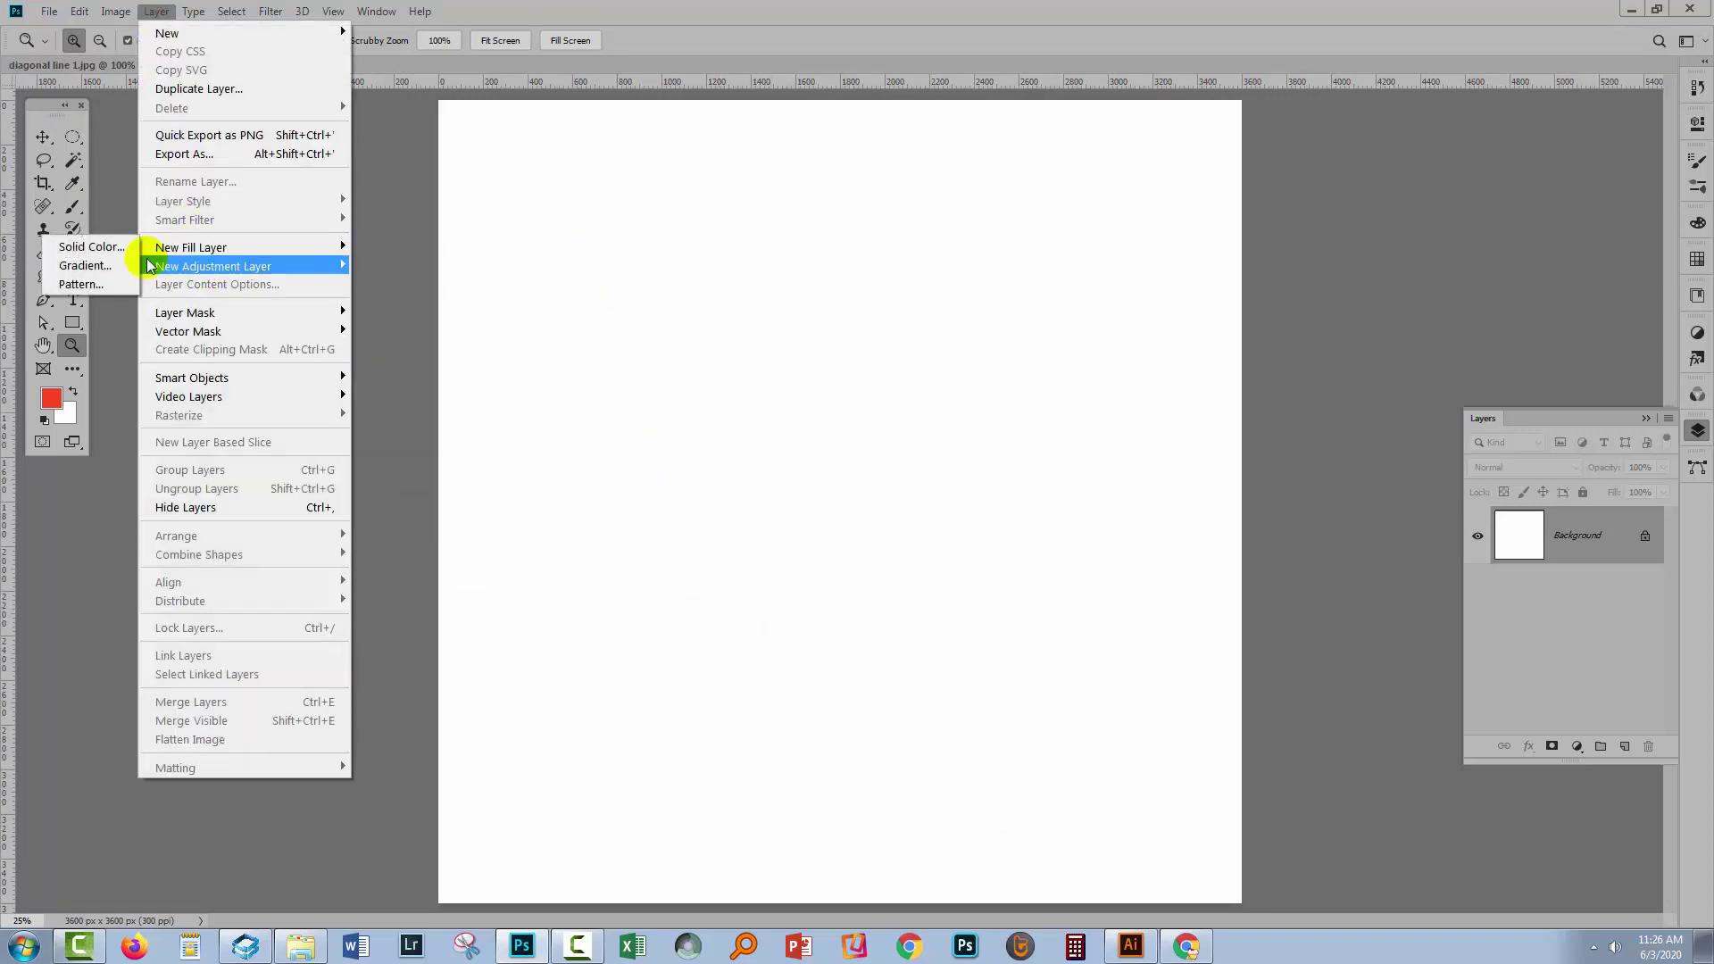
{"action": "left_click", "coordinate": [80, 284]}
{"action": "left_click", "coordinate": [808, 469]}
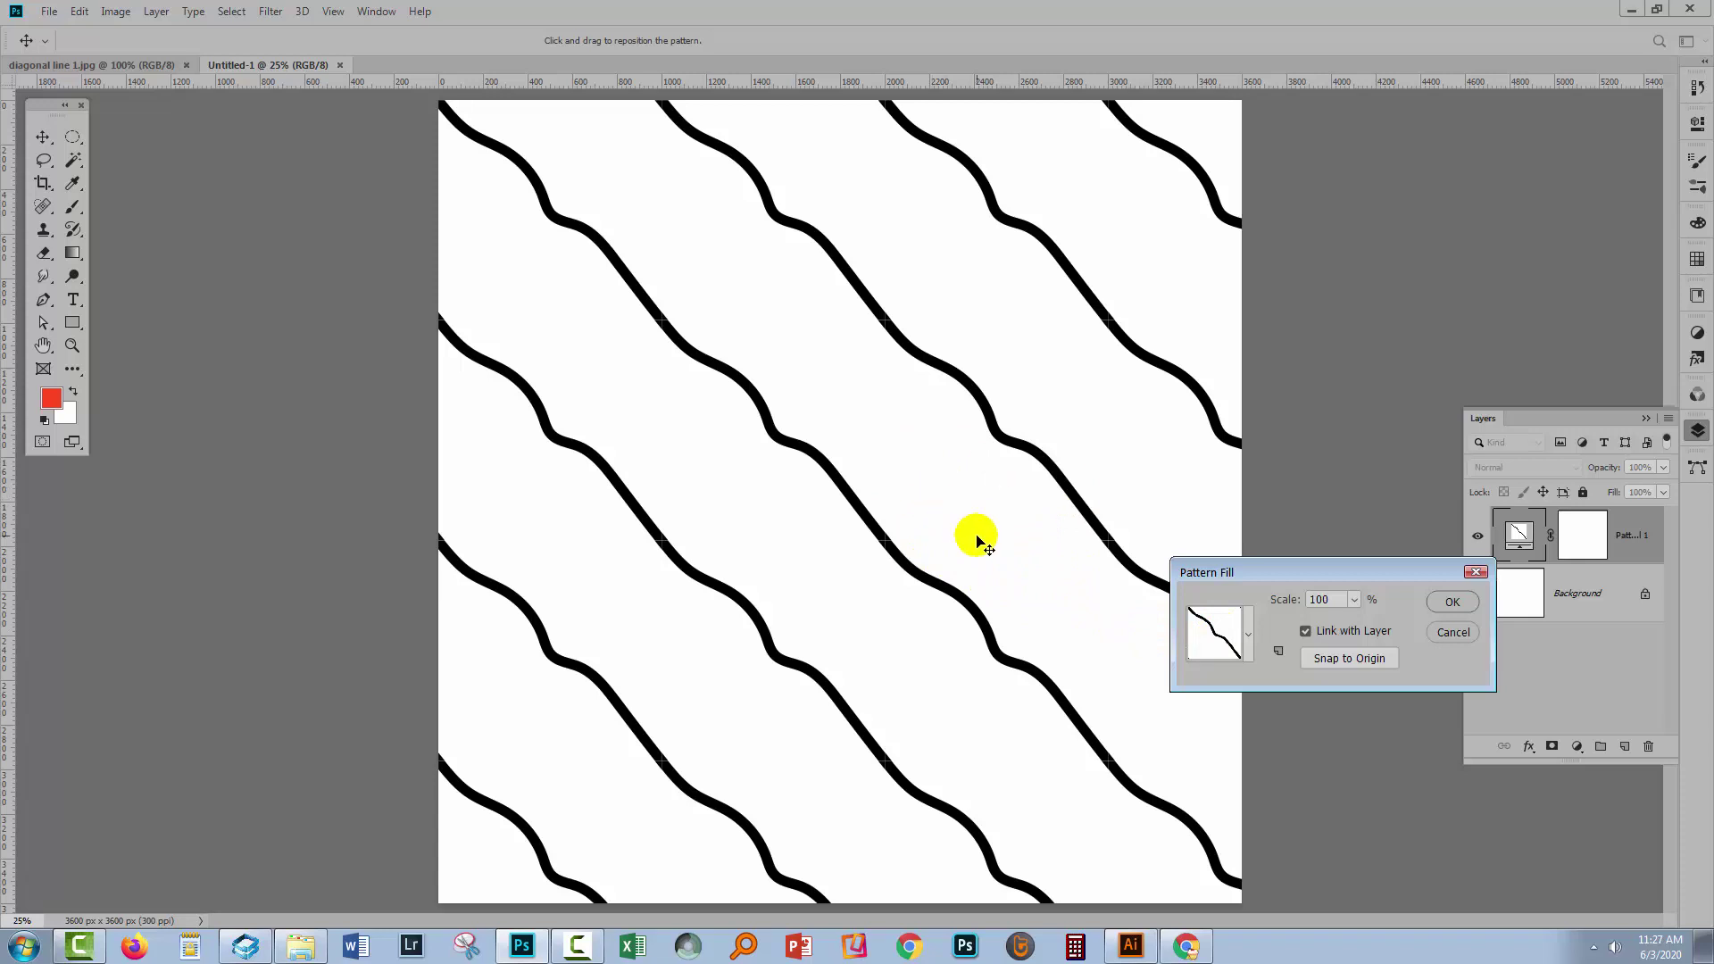
{"action": "left_click", "coordinate": [1452, 602]}
{"action": "key", "text": "z"}
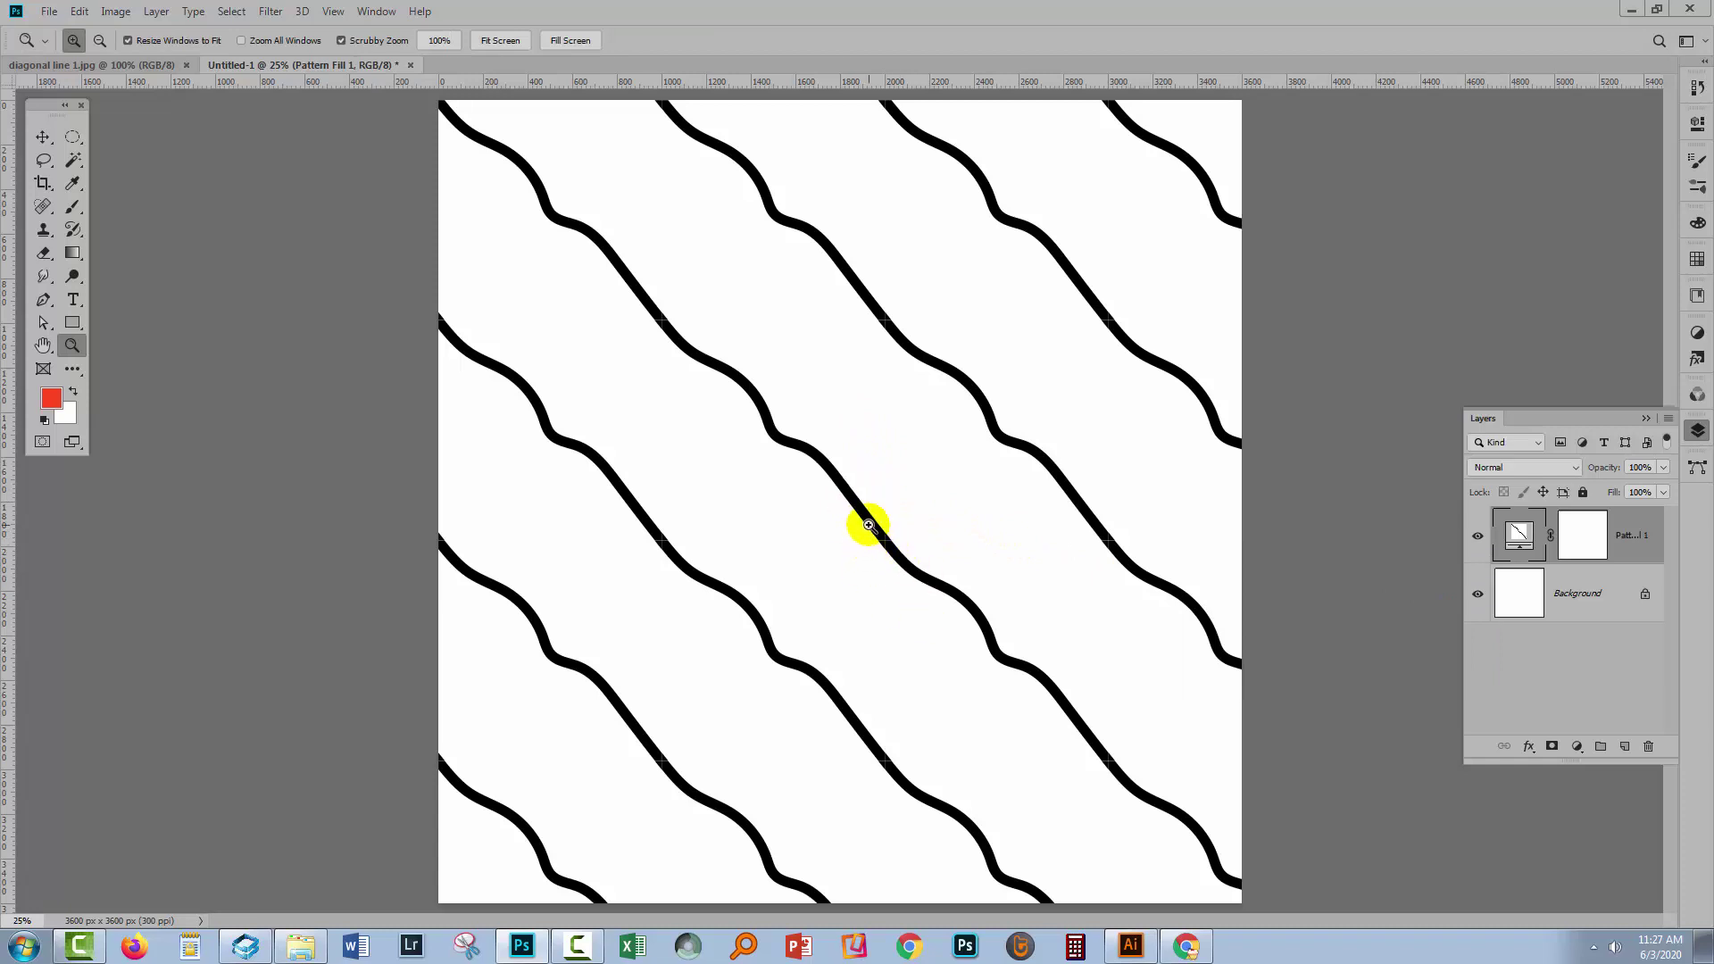
{"action": "left_click_drag", "start_coordinate": [865, 524], "coordinate": [1039, 705]}
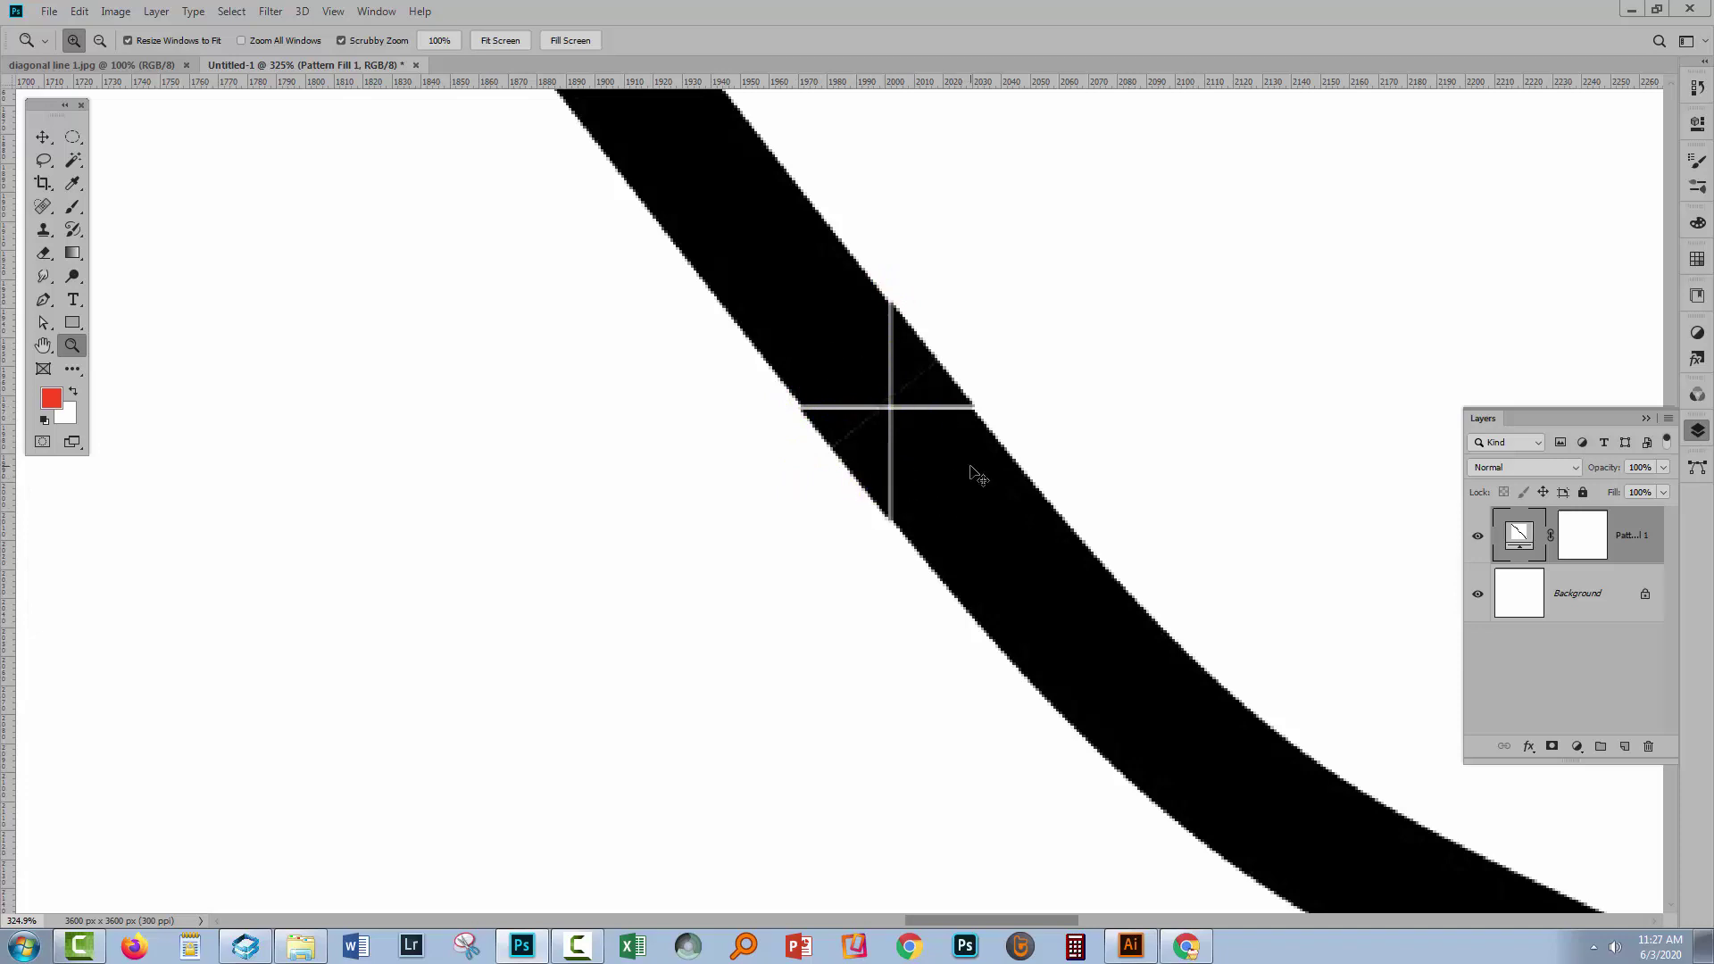
{"action": "key", "text": "ctrl+0"}
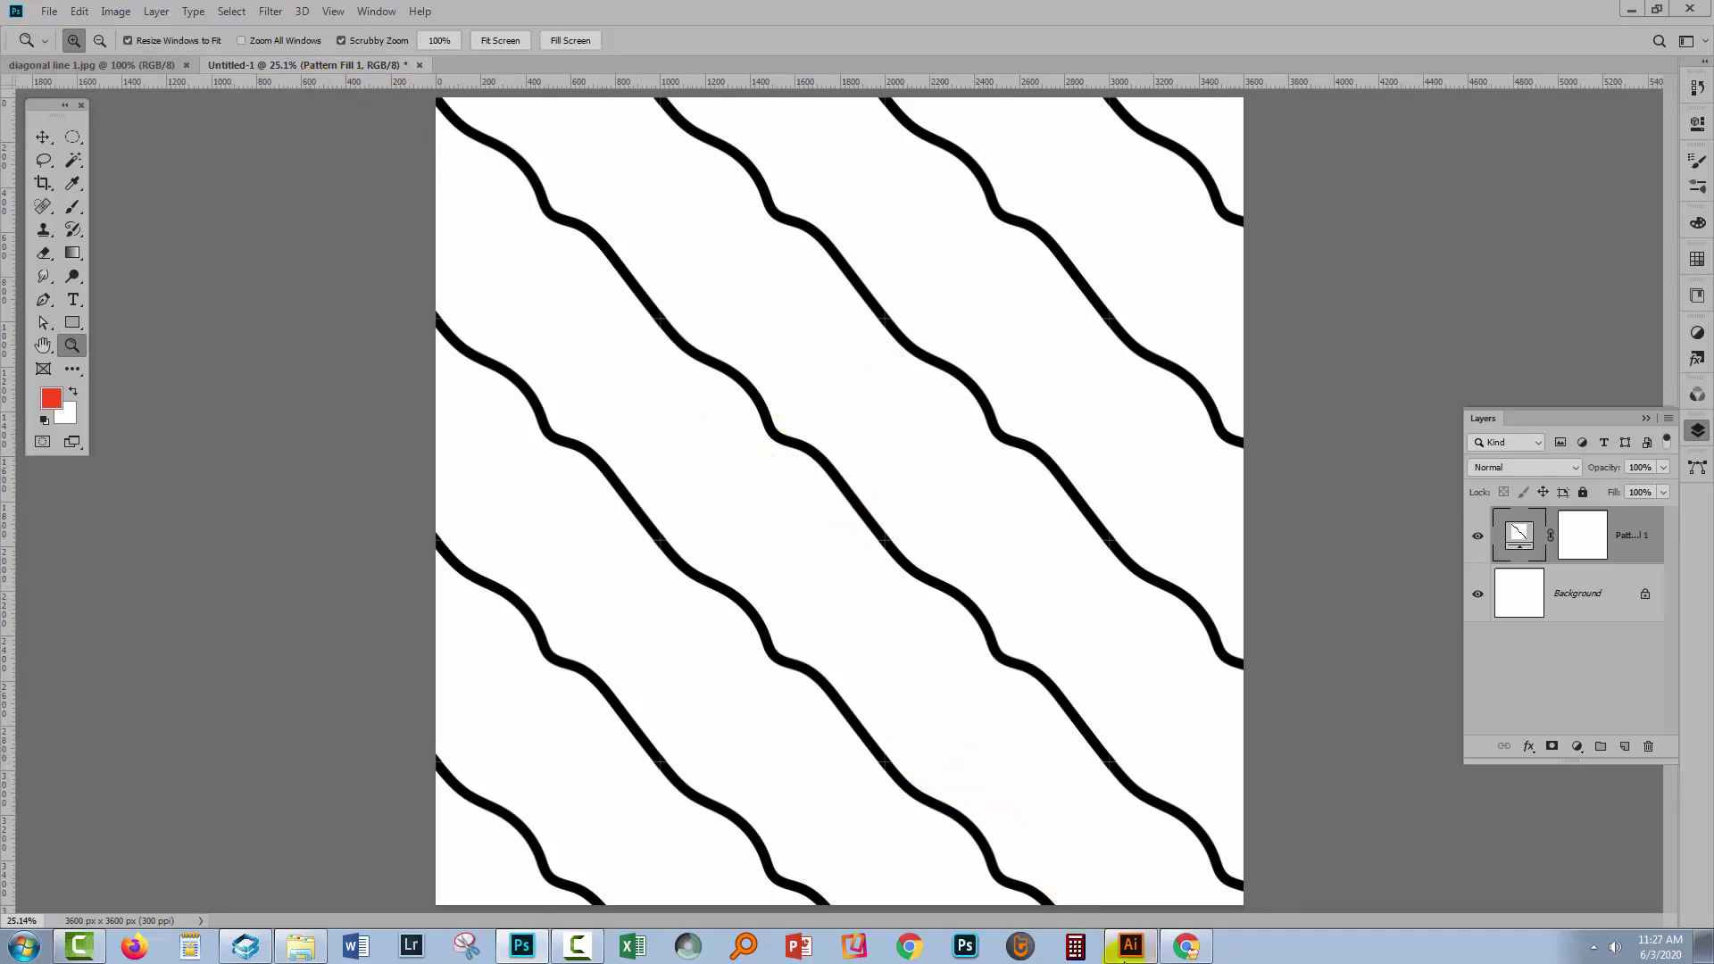
- Switch to Illustrator, delete the clip group from the artboard and open the diagonal-line pattern swatch for editing
{"action": "left_click", "coordinate": [1130, 945]}
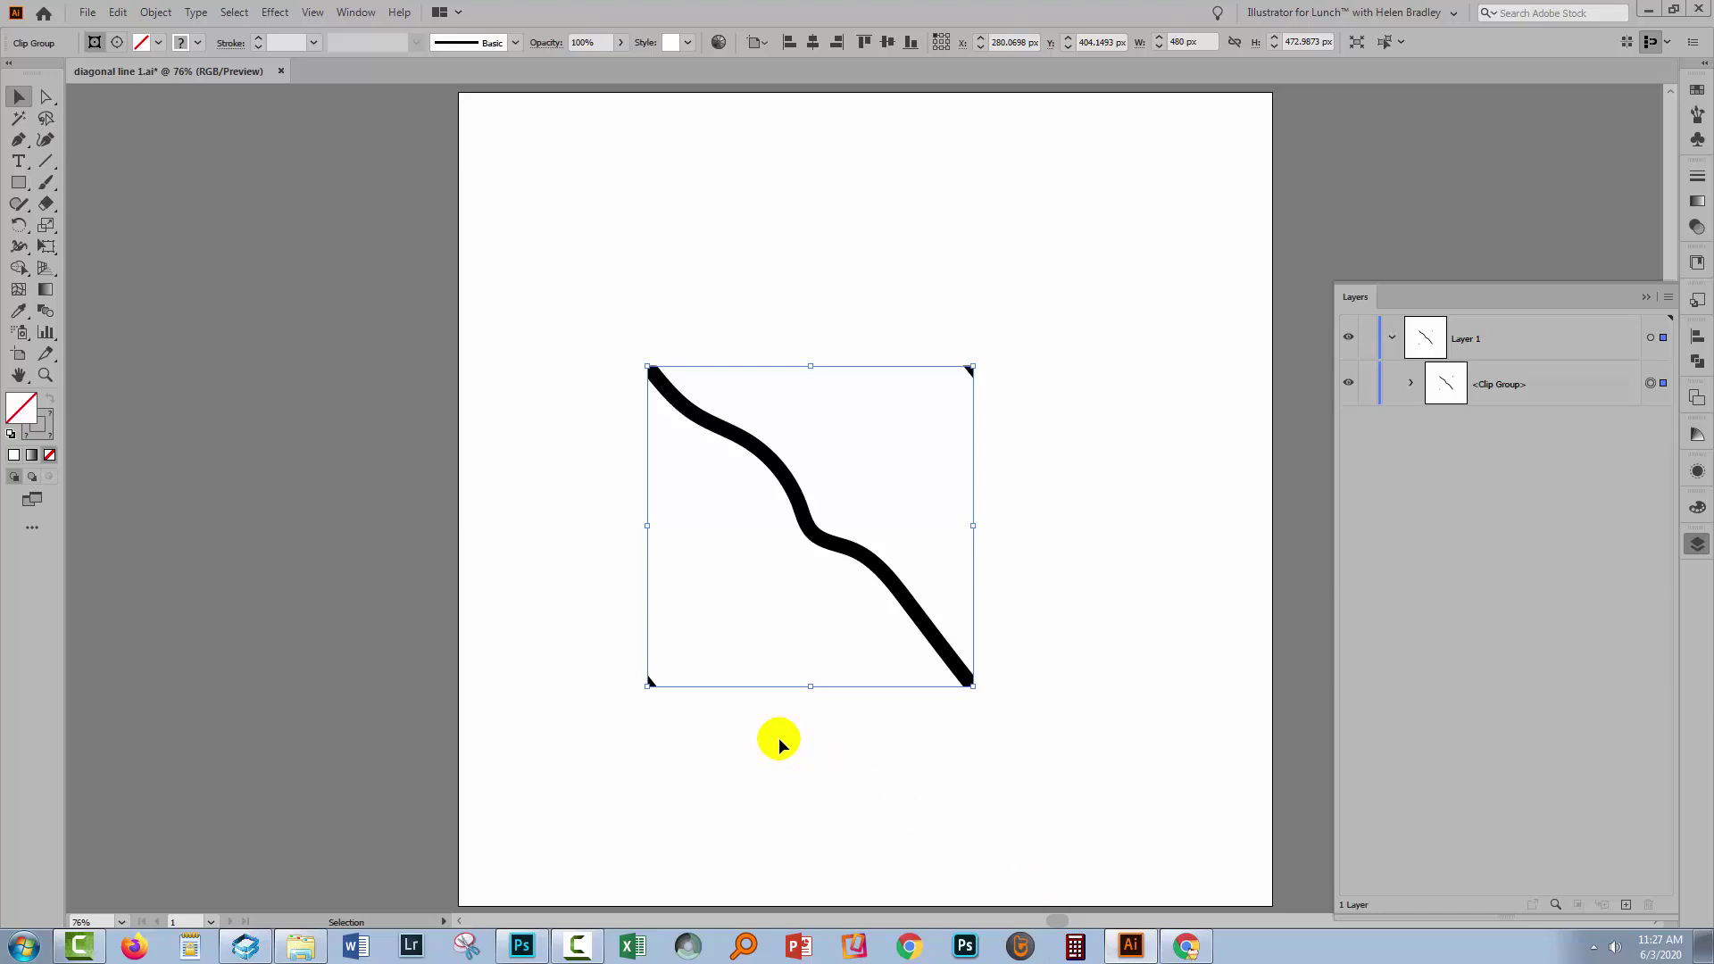
{"action": "key", "text": "Delete"}
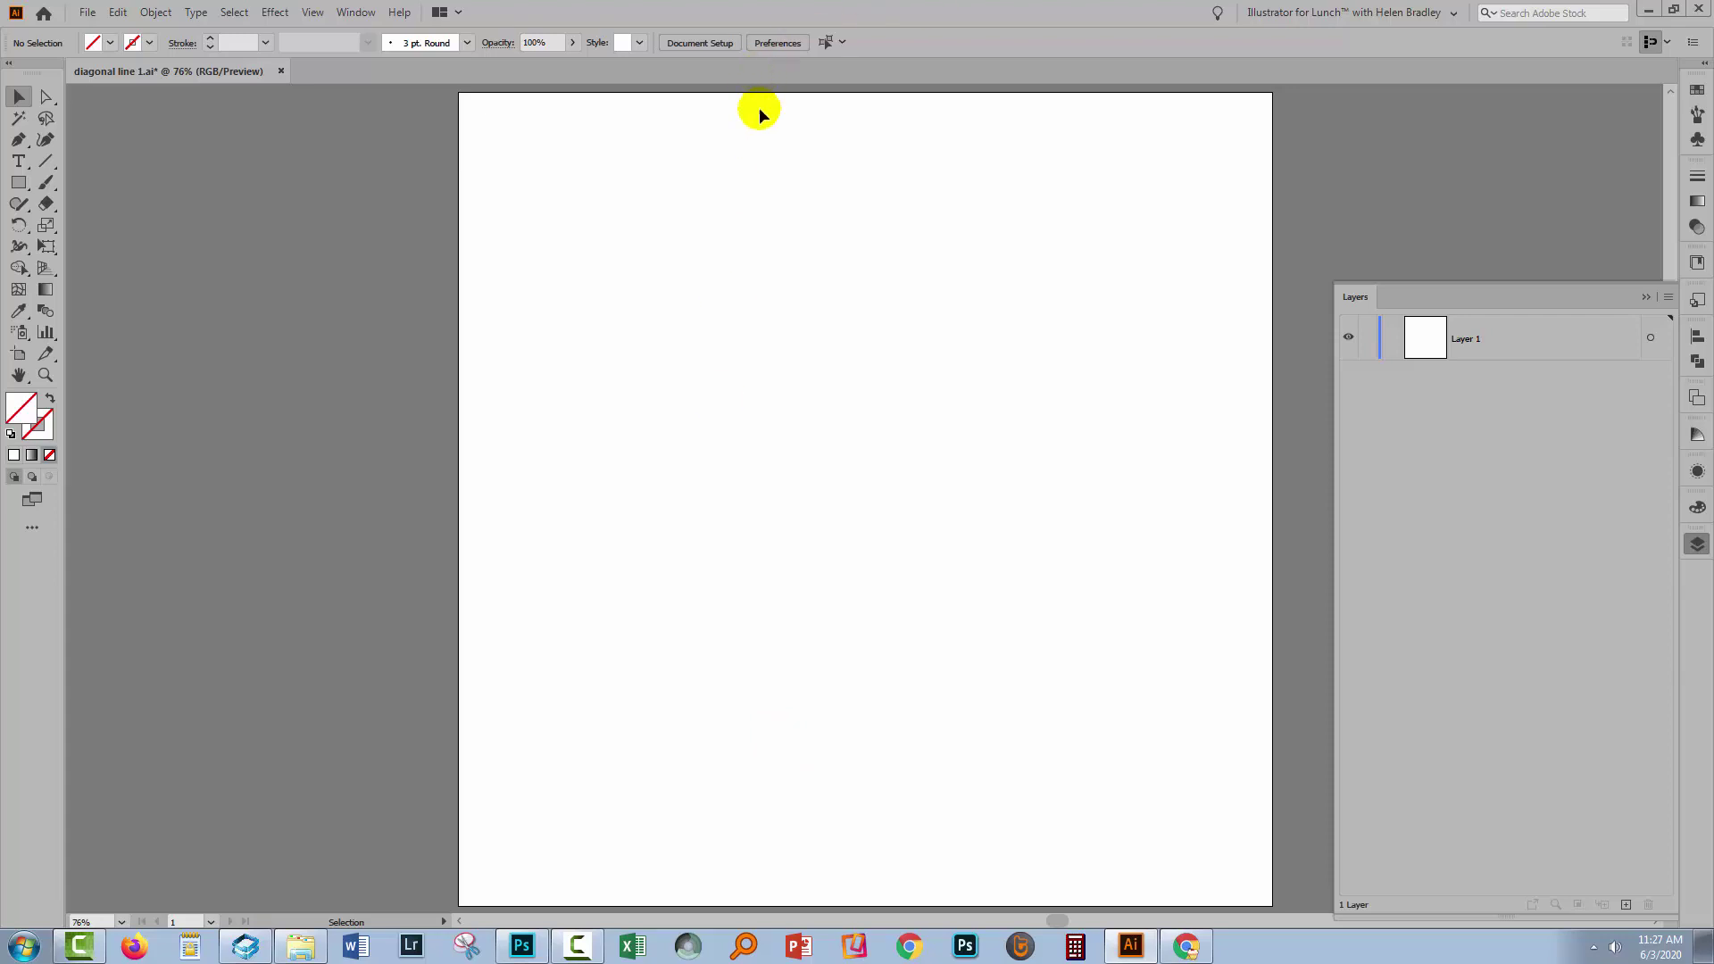
{"action": "left_click", "coordinate": [1697, 90]}
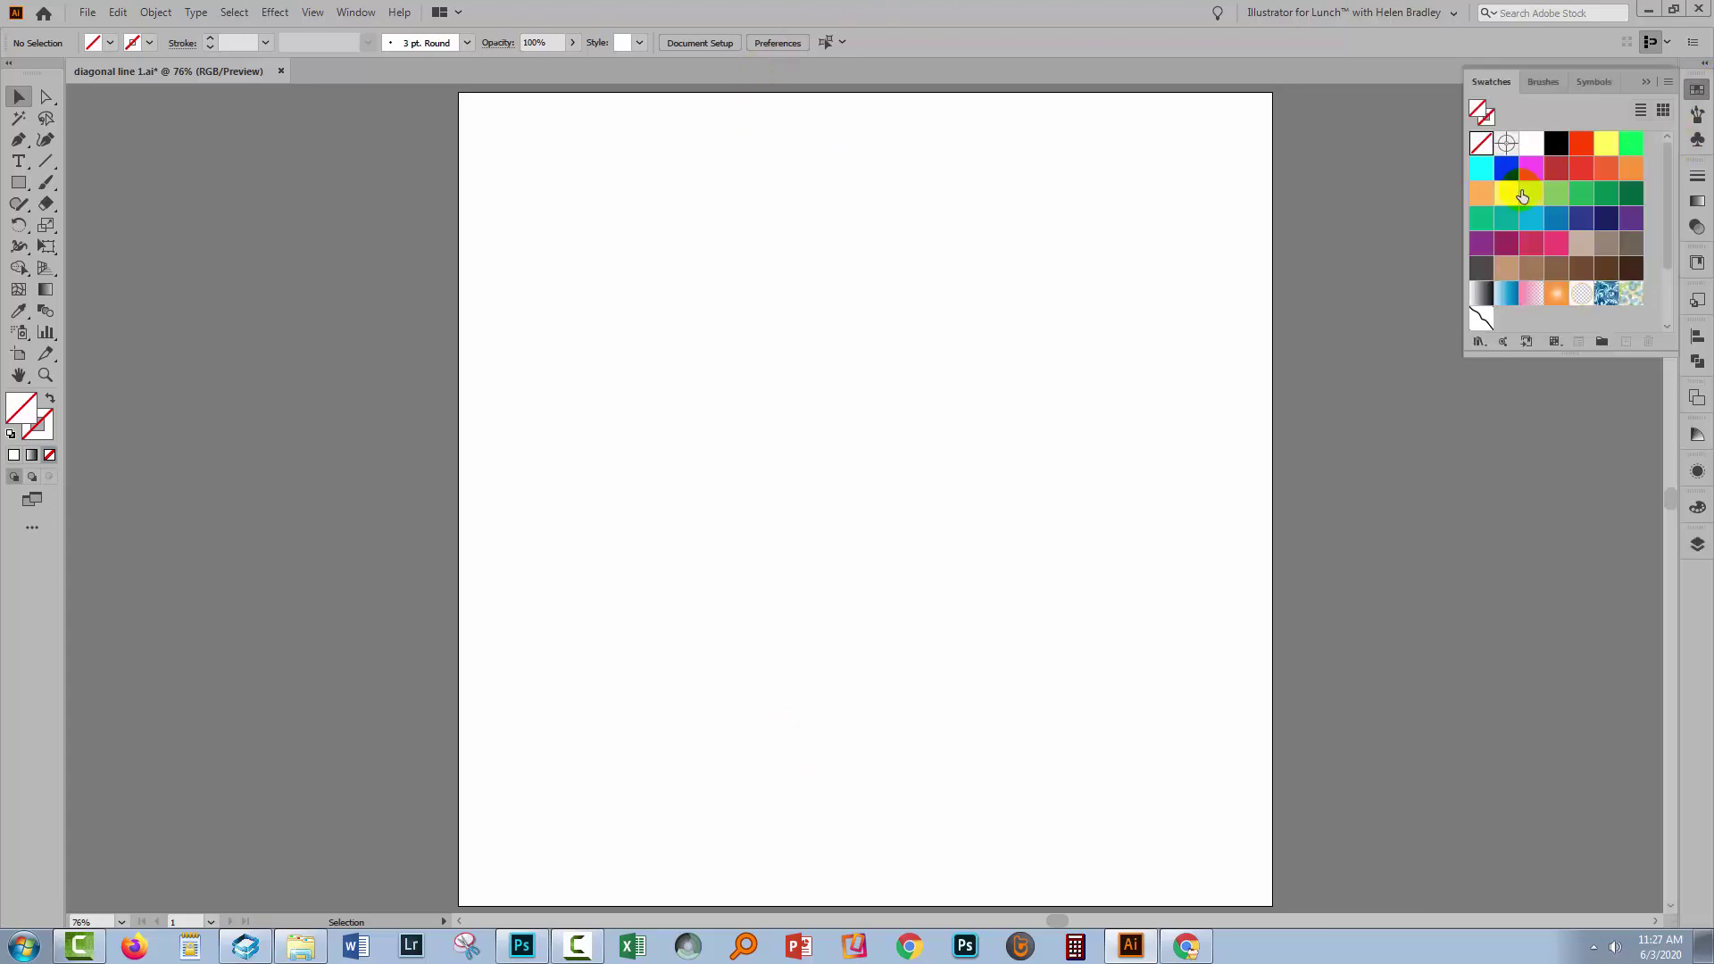
{"action": "double_click", "coordinate": [1479, 320]}
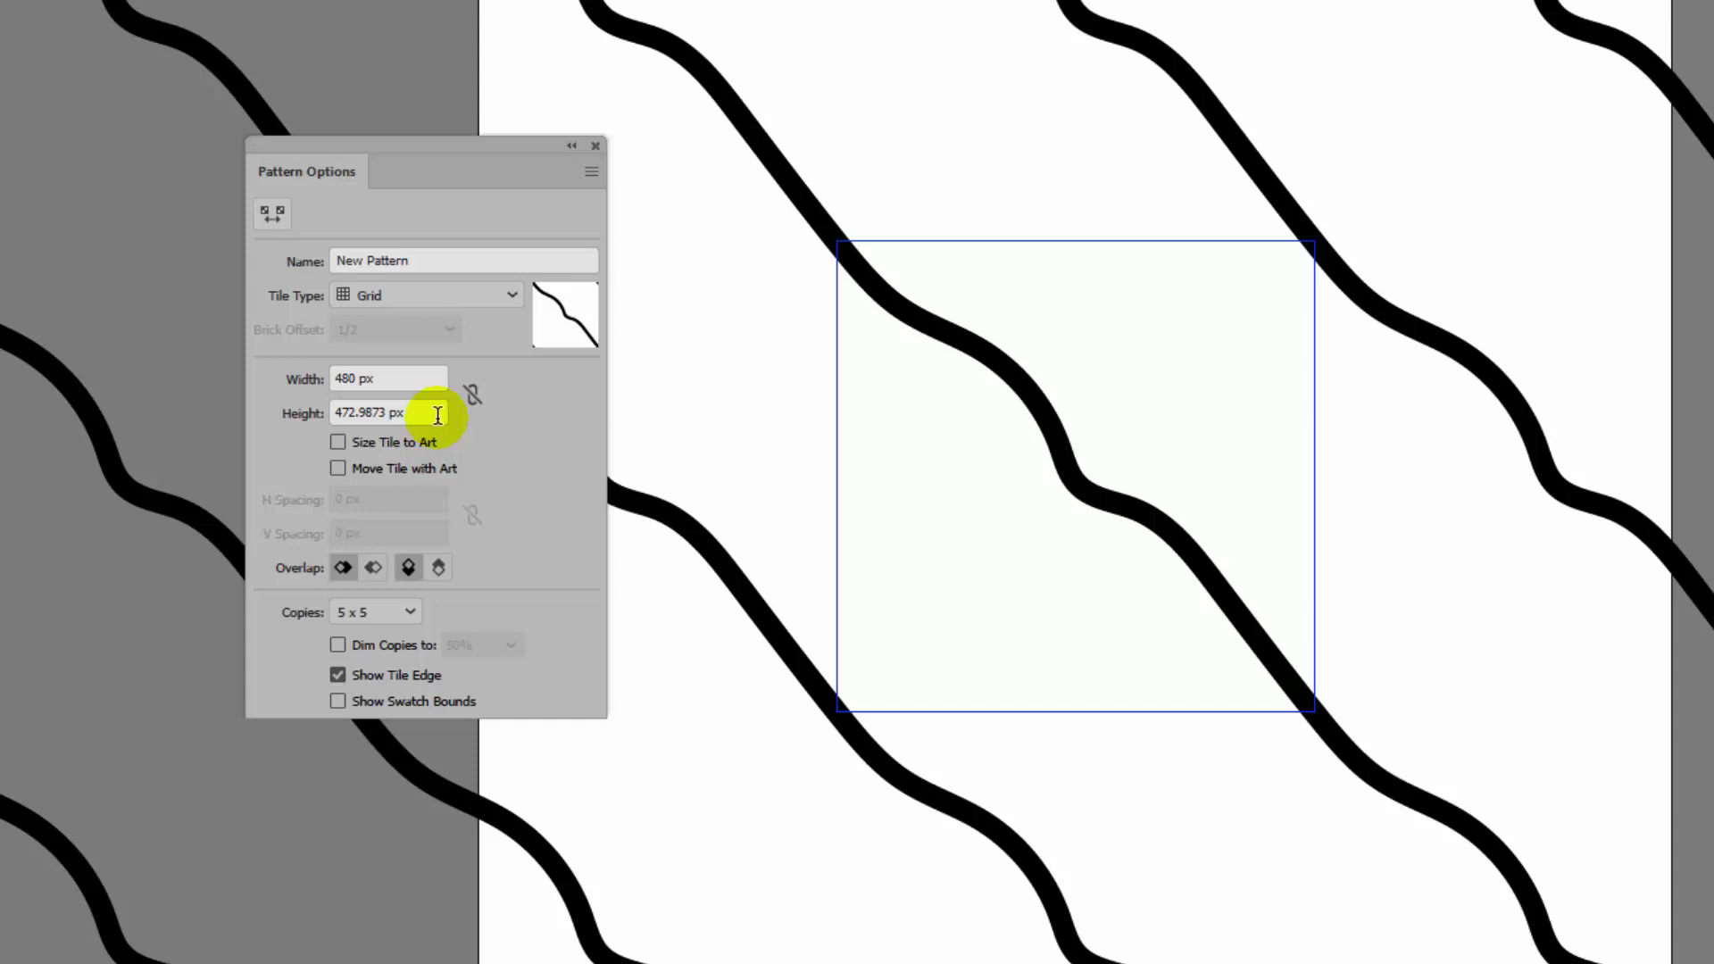
- Set the pattern tile's height to 474 px
{"action": "left_click_drag", "start_coordinate": [437, 415], "coordinate": [263, 404]}
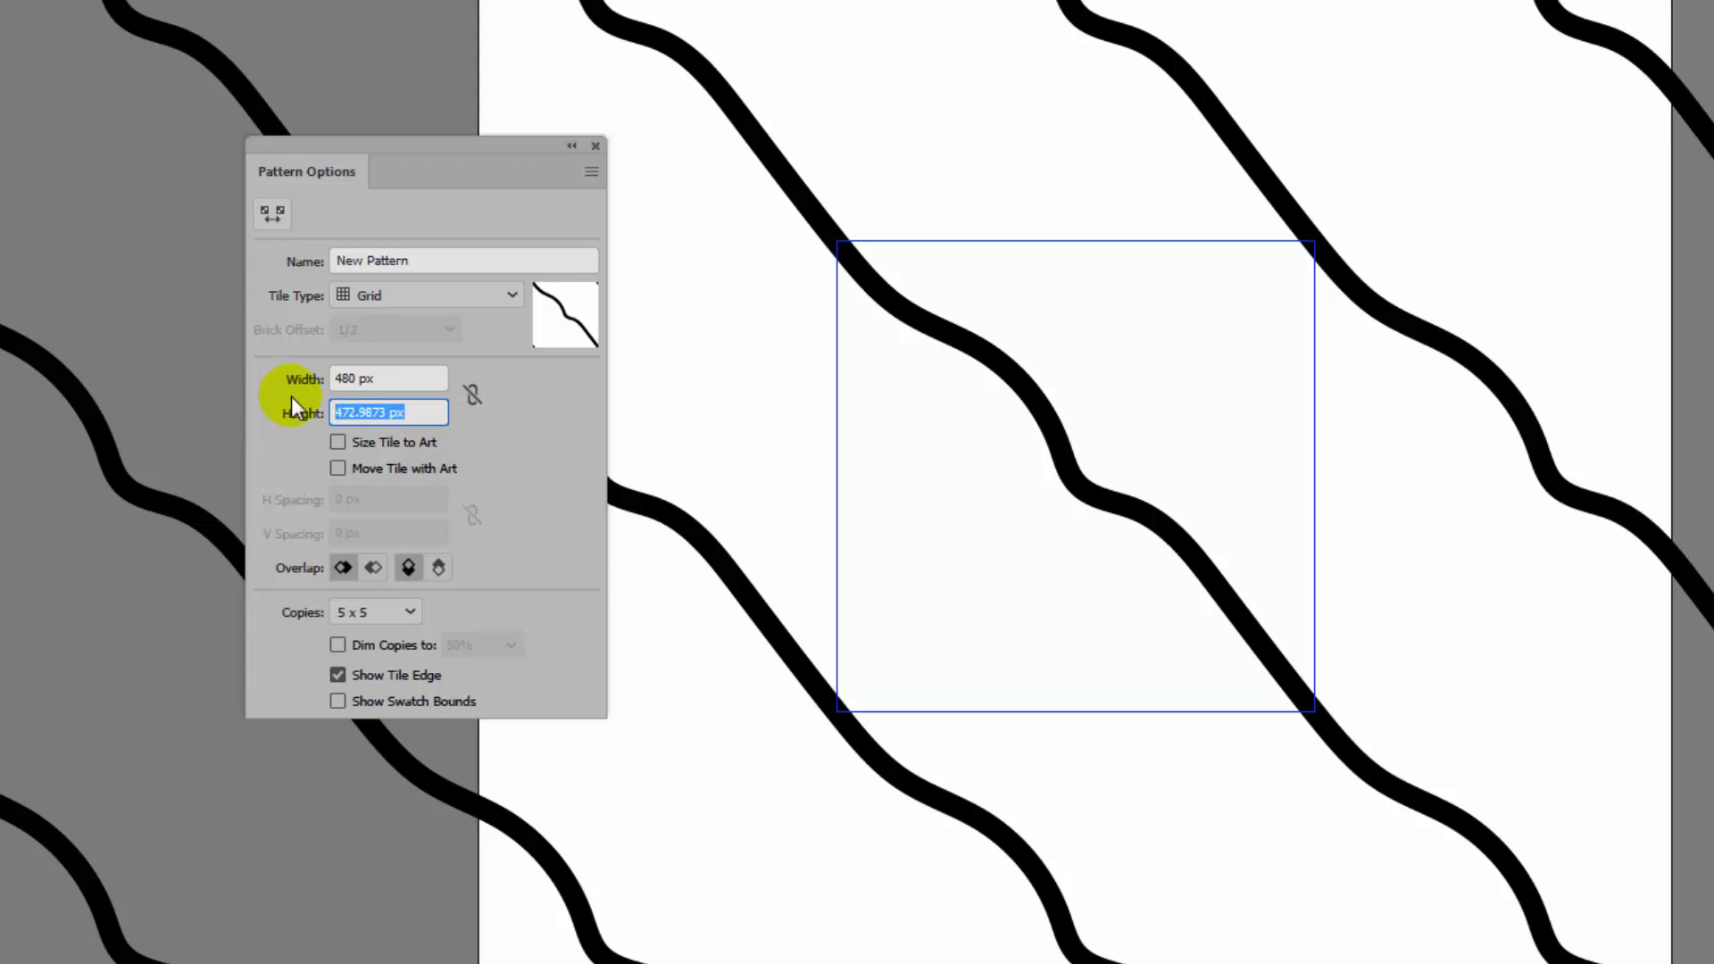
{"action": "type", "text": "47"}
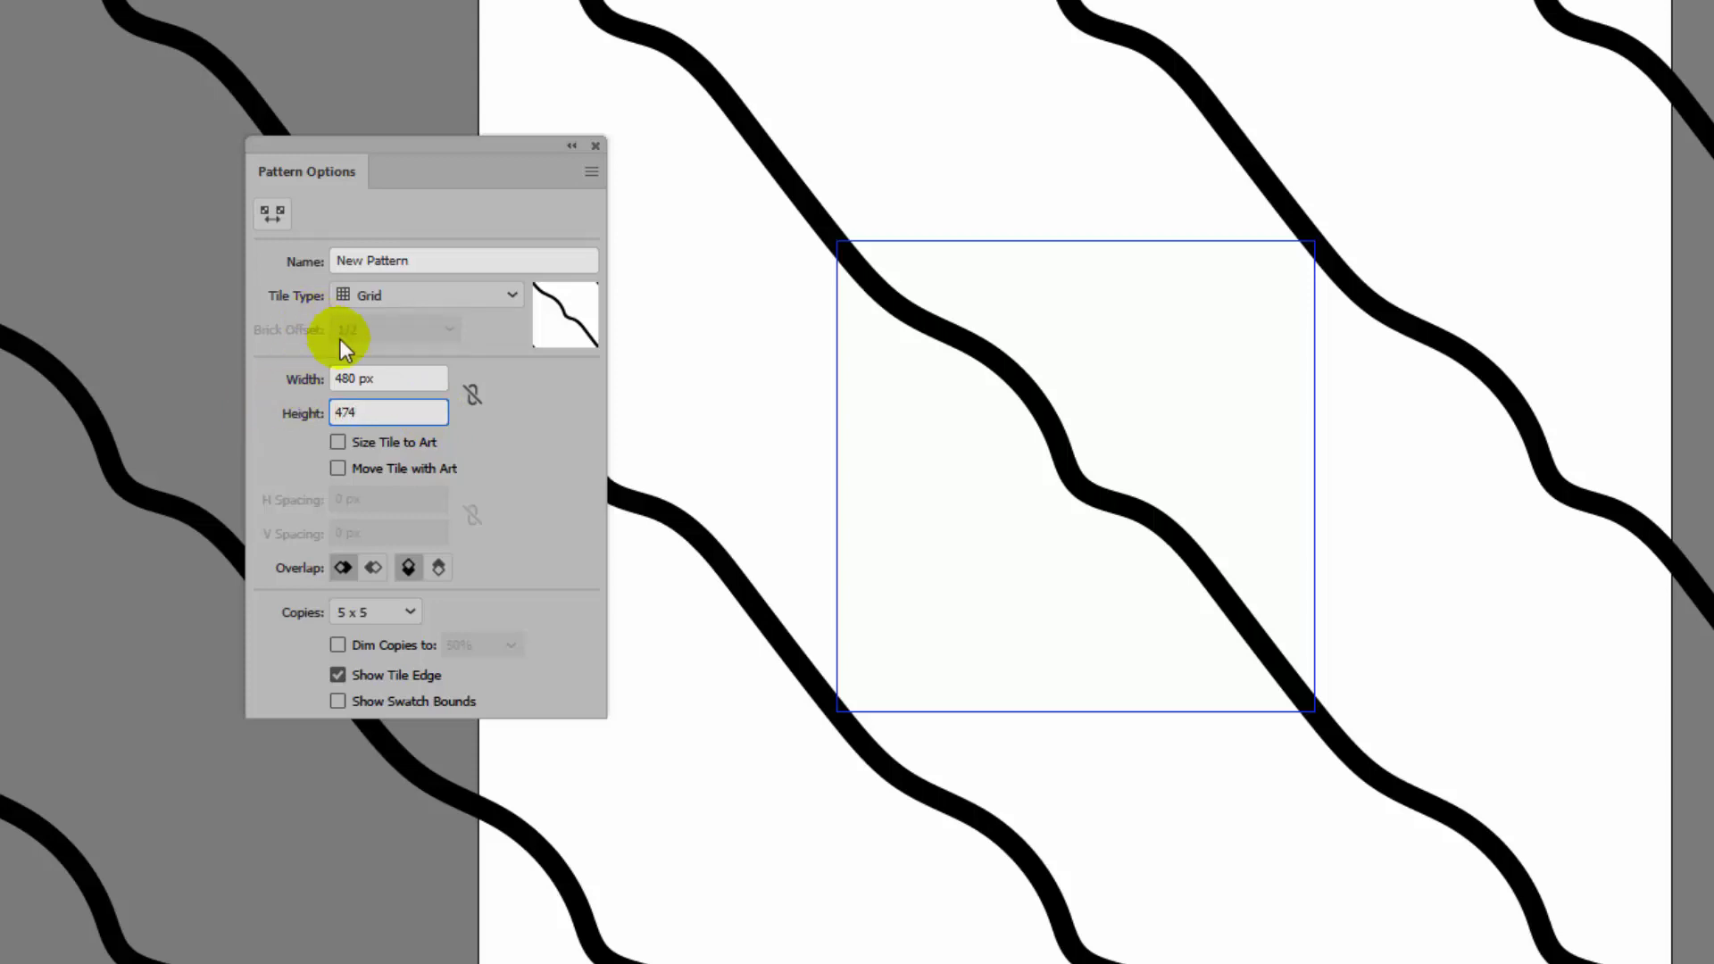
{"action": "type", "text": "4"}
{"action": "key", "text": "Tab"}
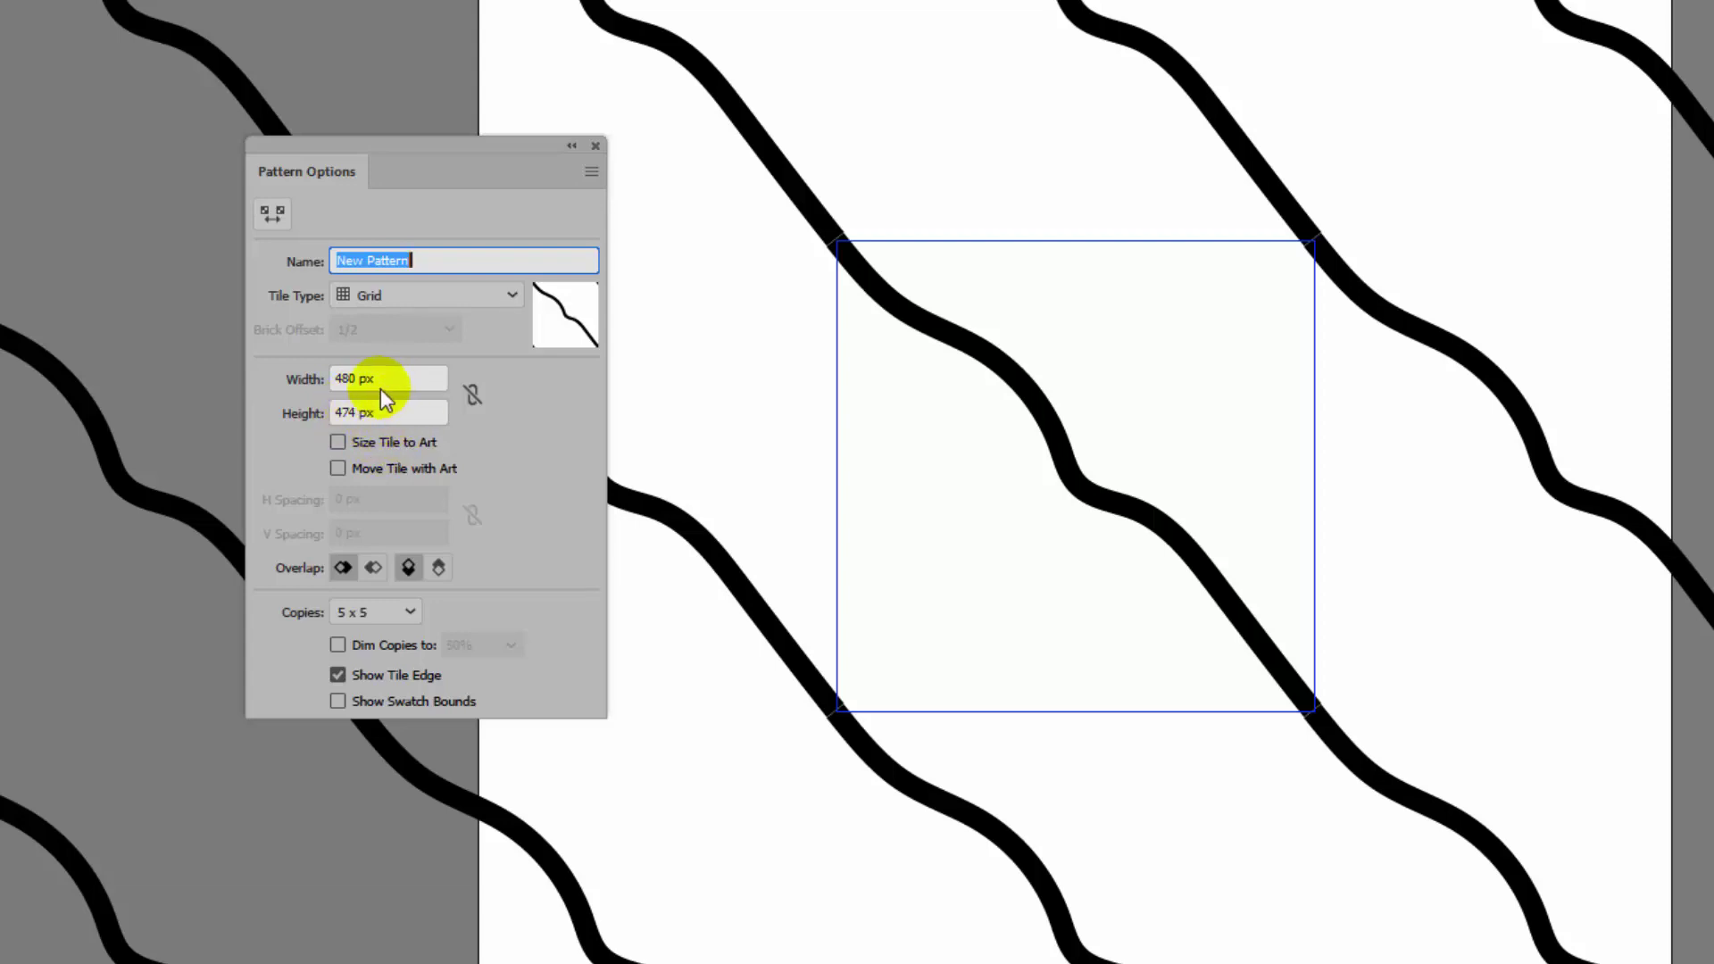
{"action": "key", "text": "Return"}
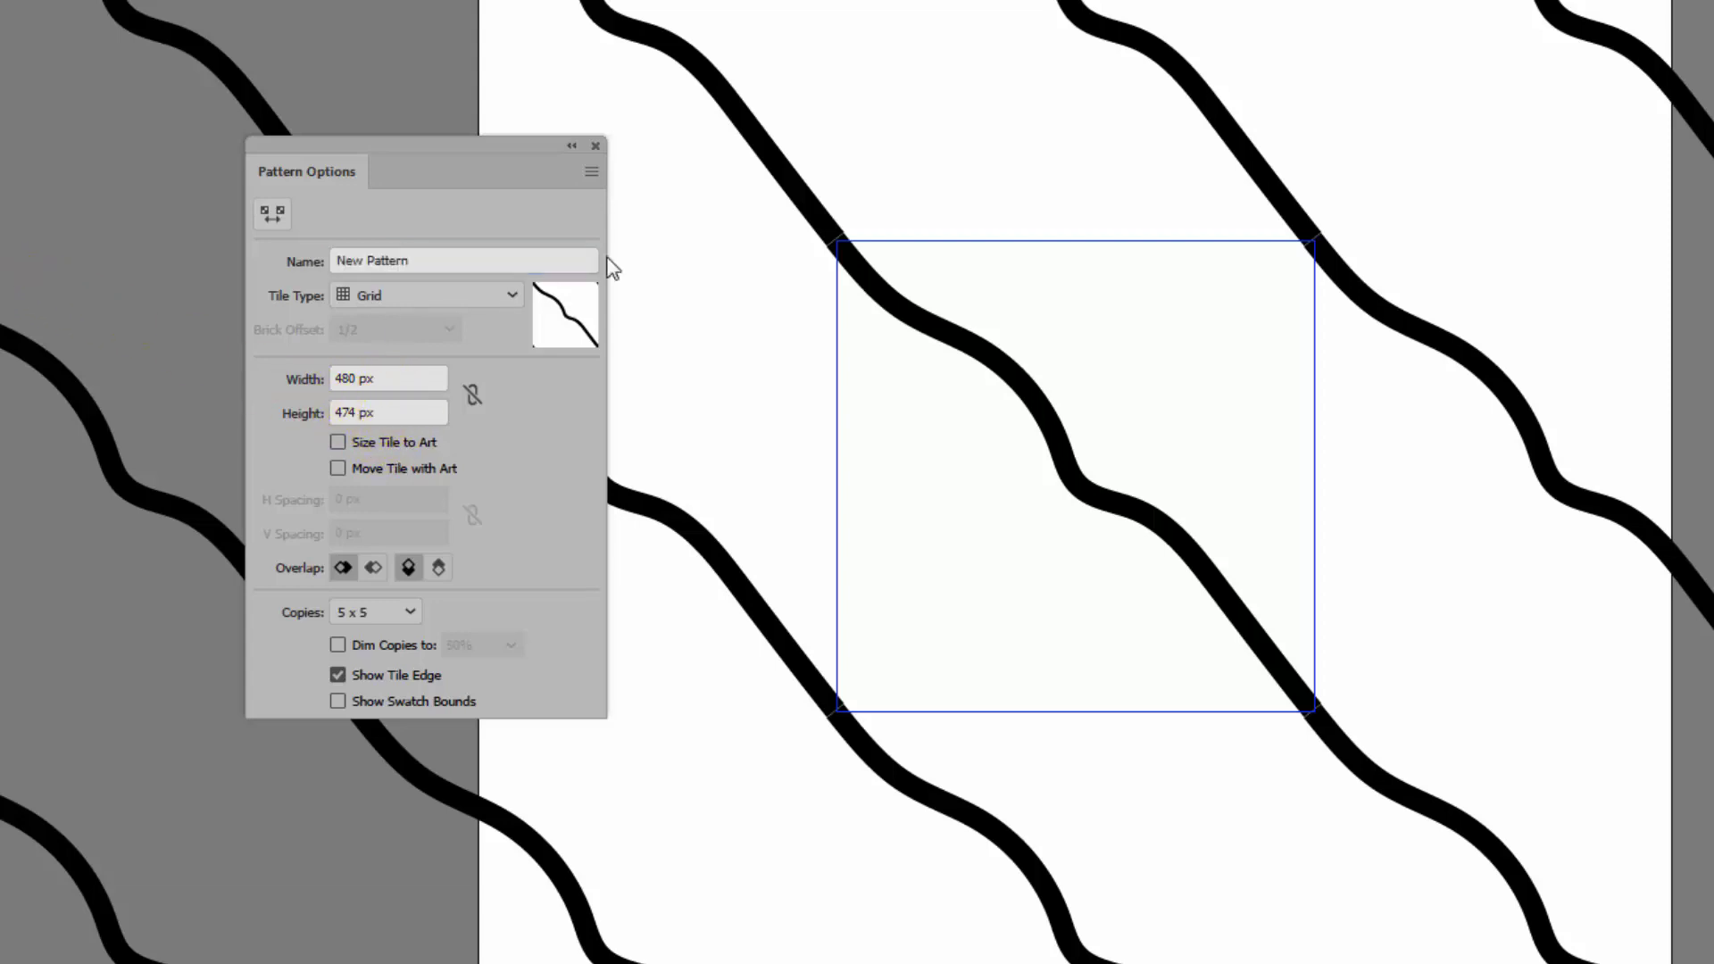
- Move the line's upper-left end anchor to about X 359.96 px, Y 362.5 px to close the gap with the neighbouring tile, and check the join
{"action": "key", "text": "z"}
{"action": "left_click_drag", "start_coordinate": [788, 190], "coordinate": [842, 349]}
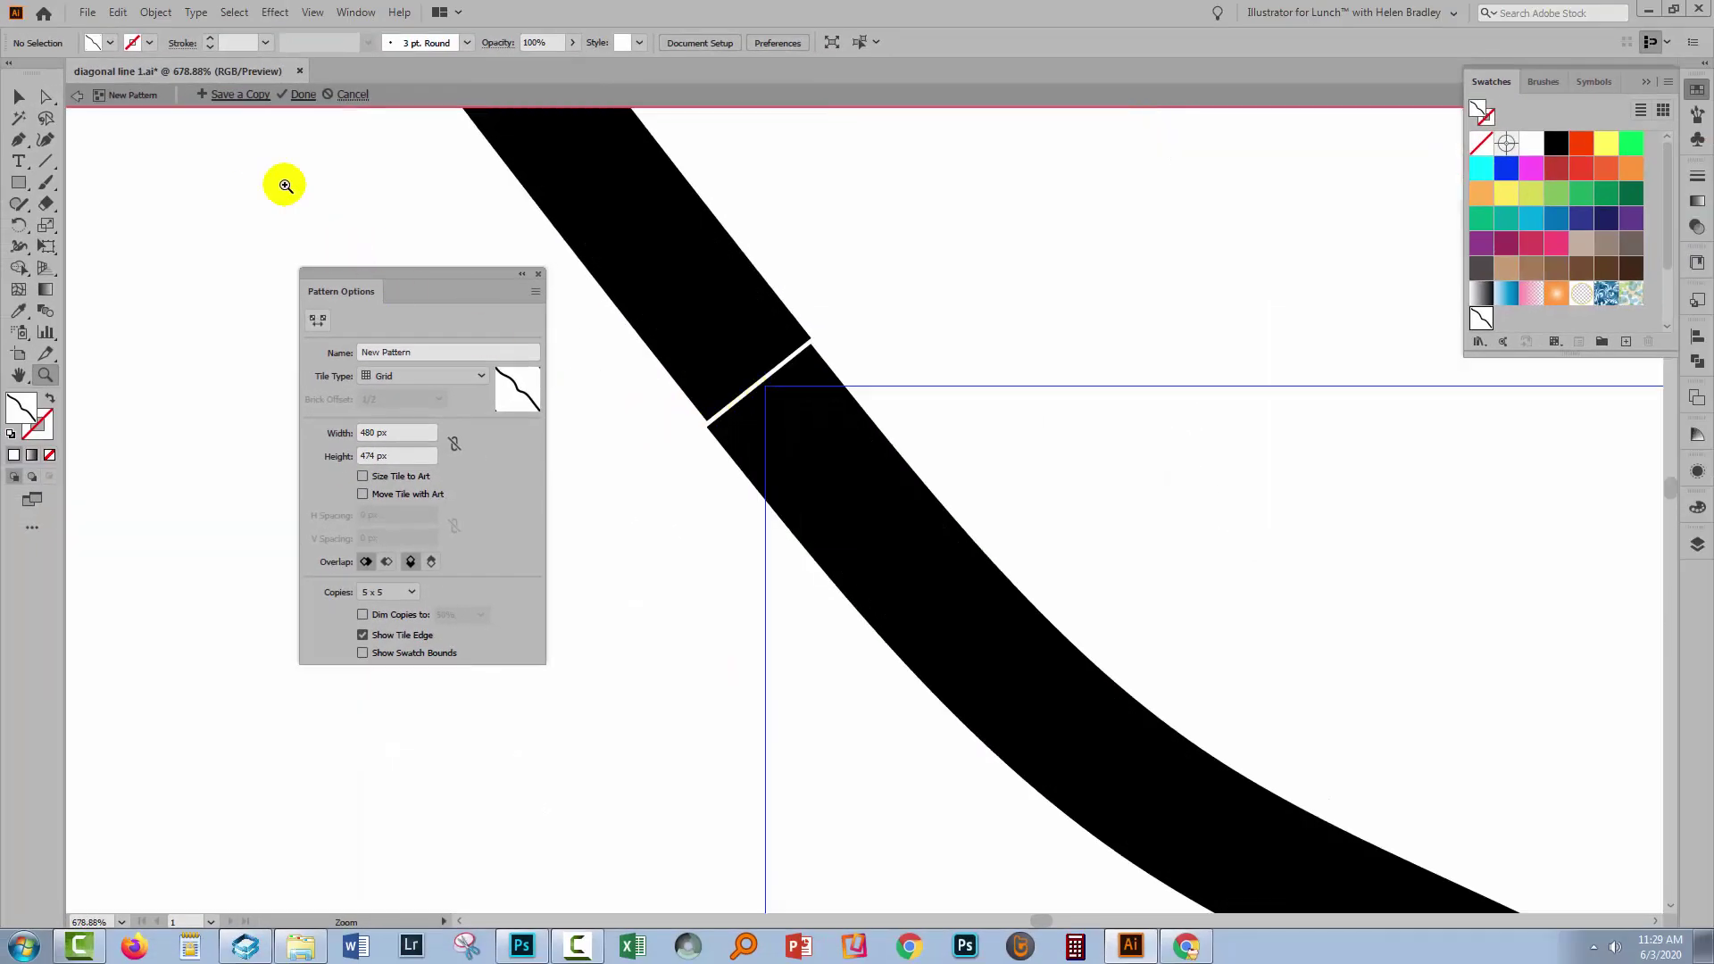
{"action": "left_click", "coordinate": [45, 96]}
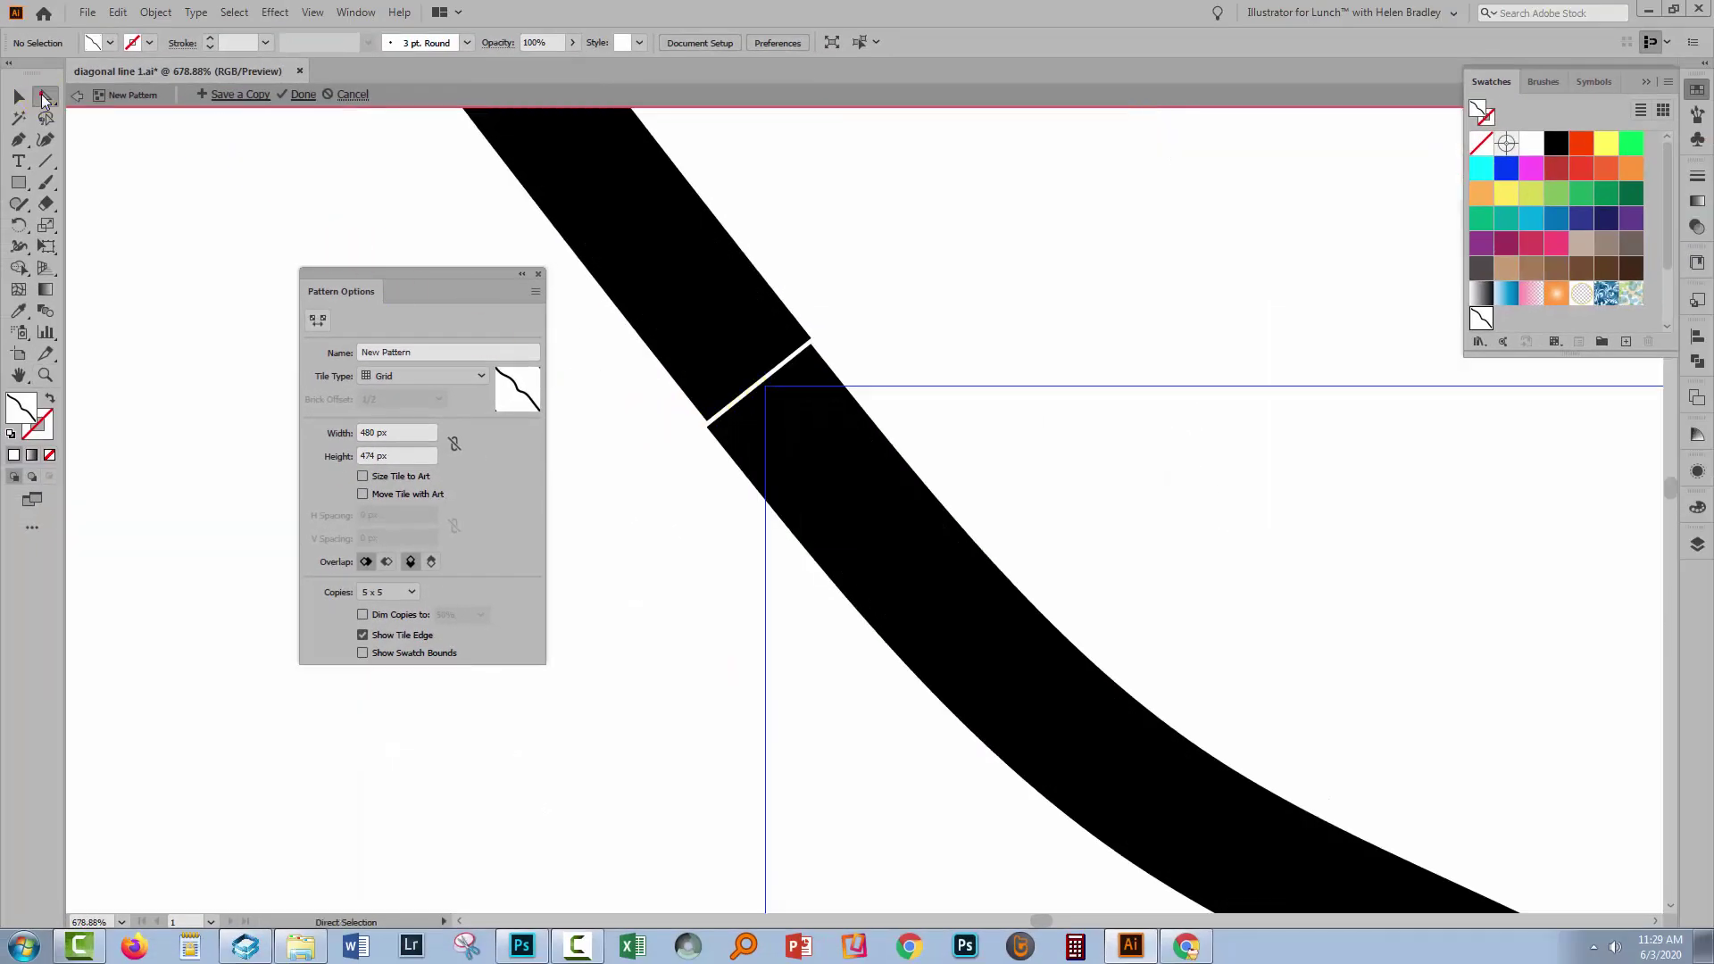
{"action": "left_click", "coordinate": [791, 424]}
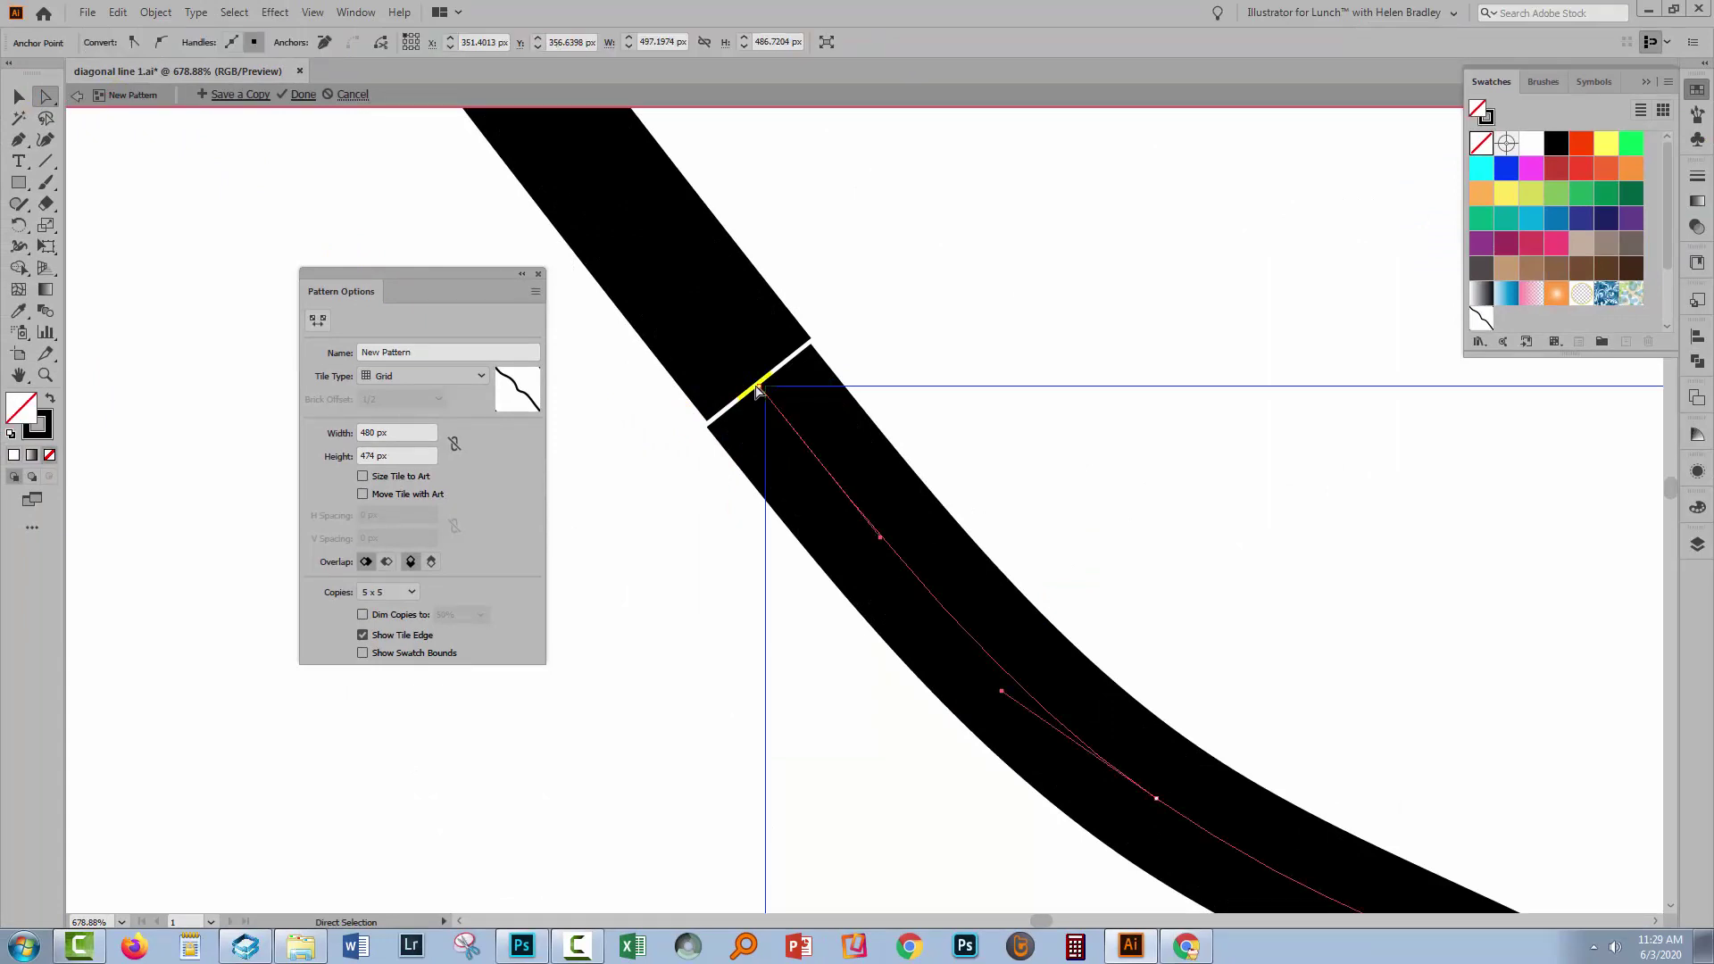
{"action": "left_click_drag", "start_coordinate": [757, 390], "coordinate": [759, 382]}
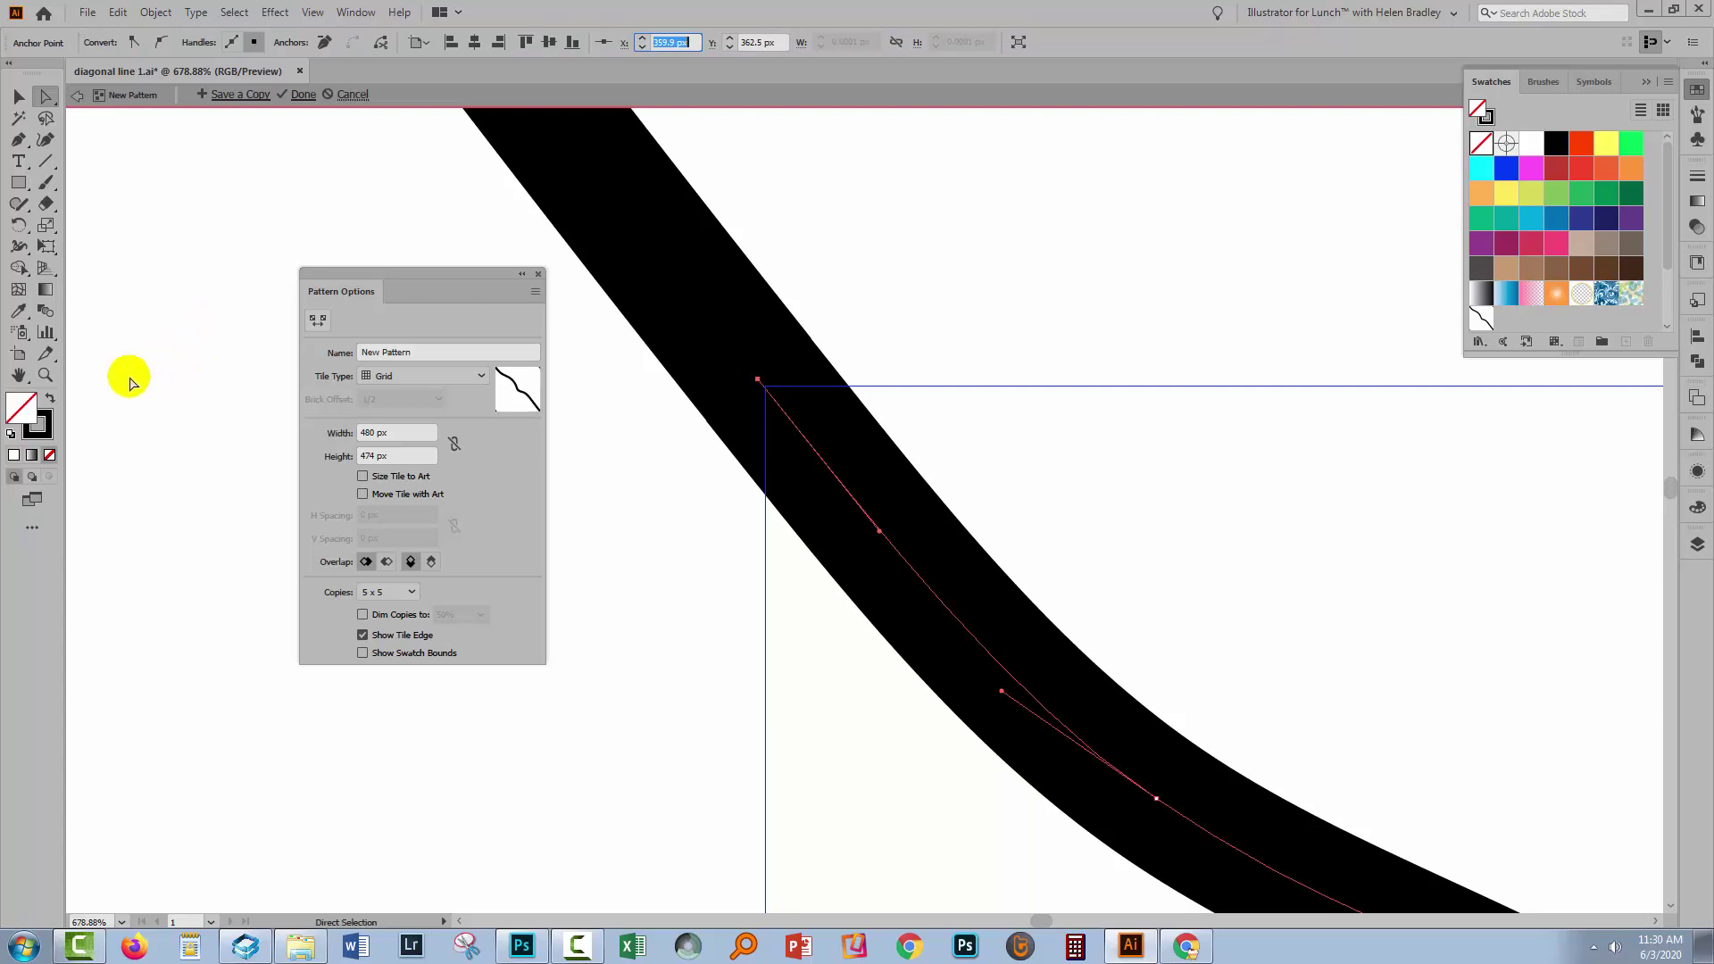
{"action": "left_click", "coordinate": [45, 376]}
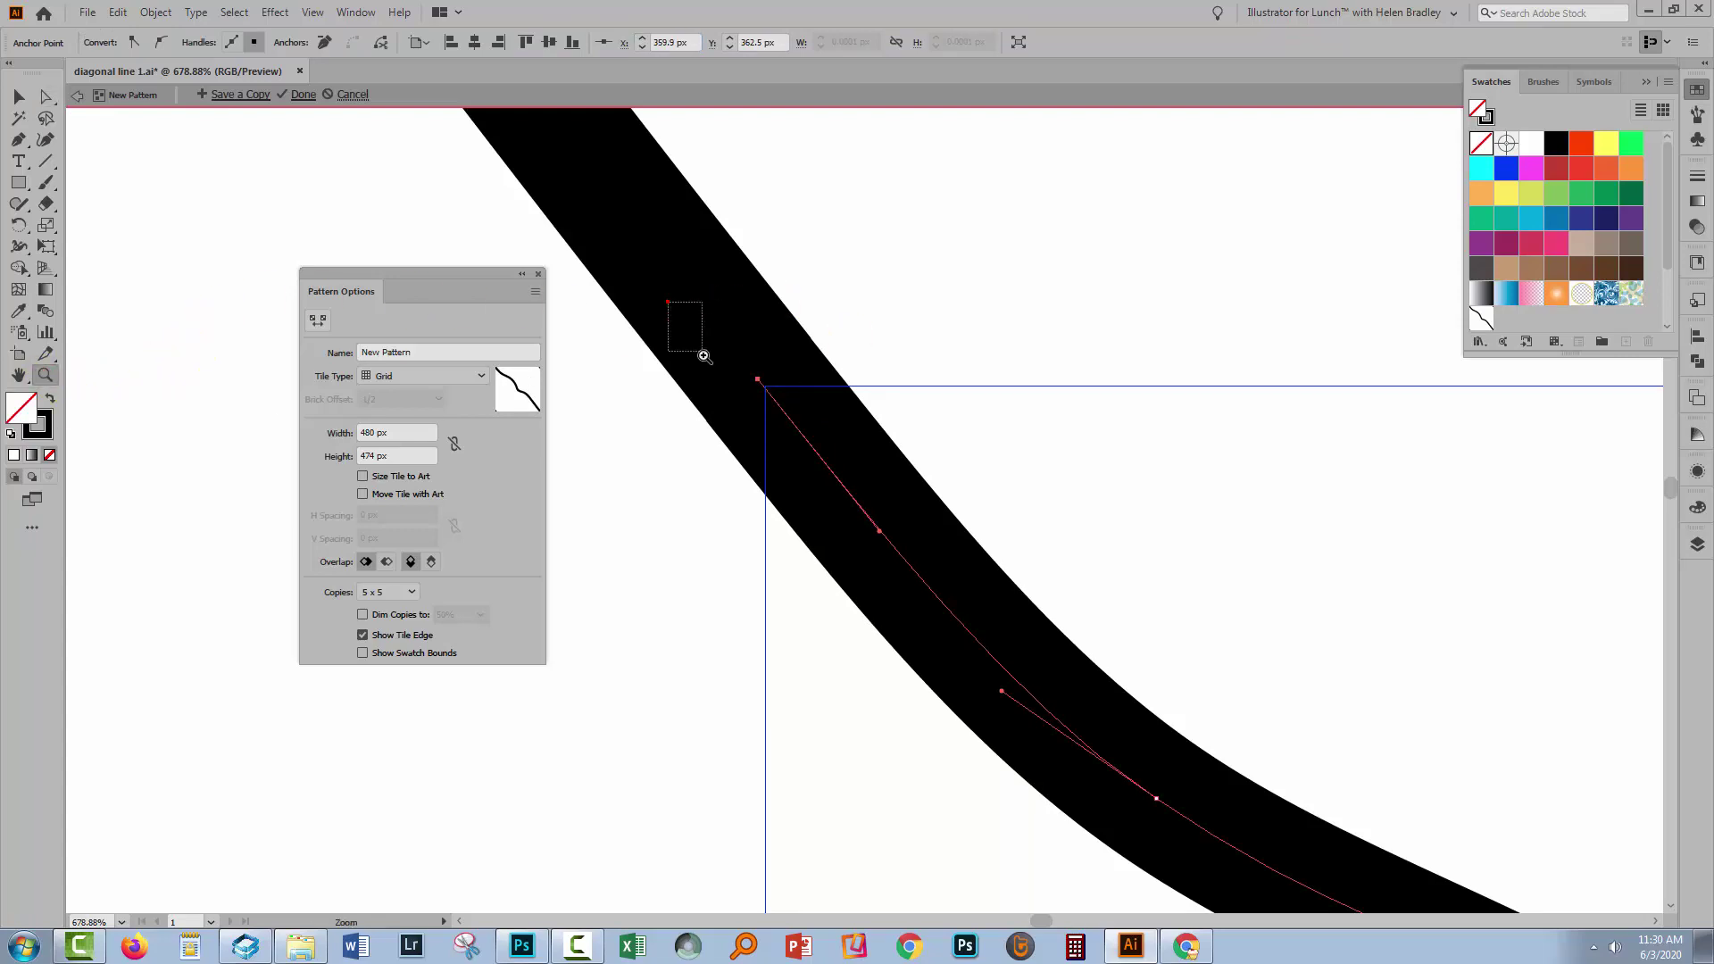
{"action": "left_click_drag", "start_coordinate": [703, 355], "coordinate": [866, 488]}
{"action": "key", "text": "a"}
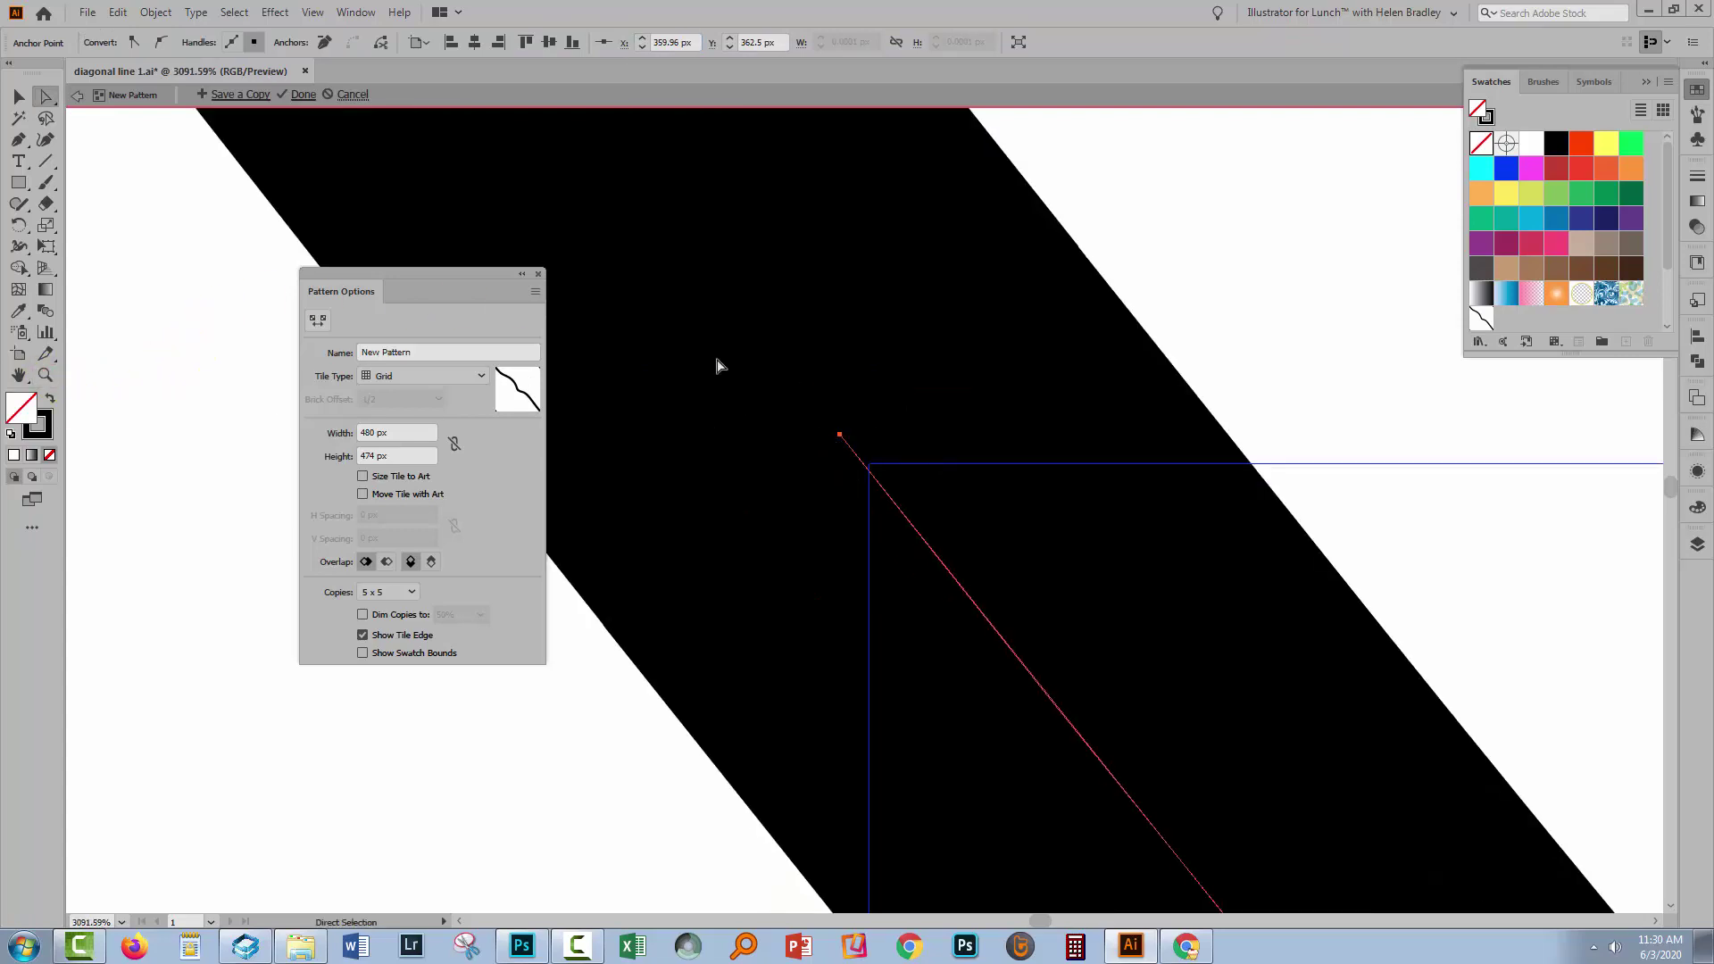
{"action": "key", "text": "ctrl+0"}
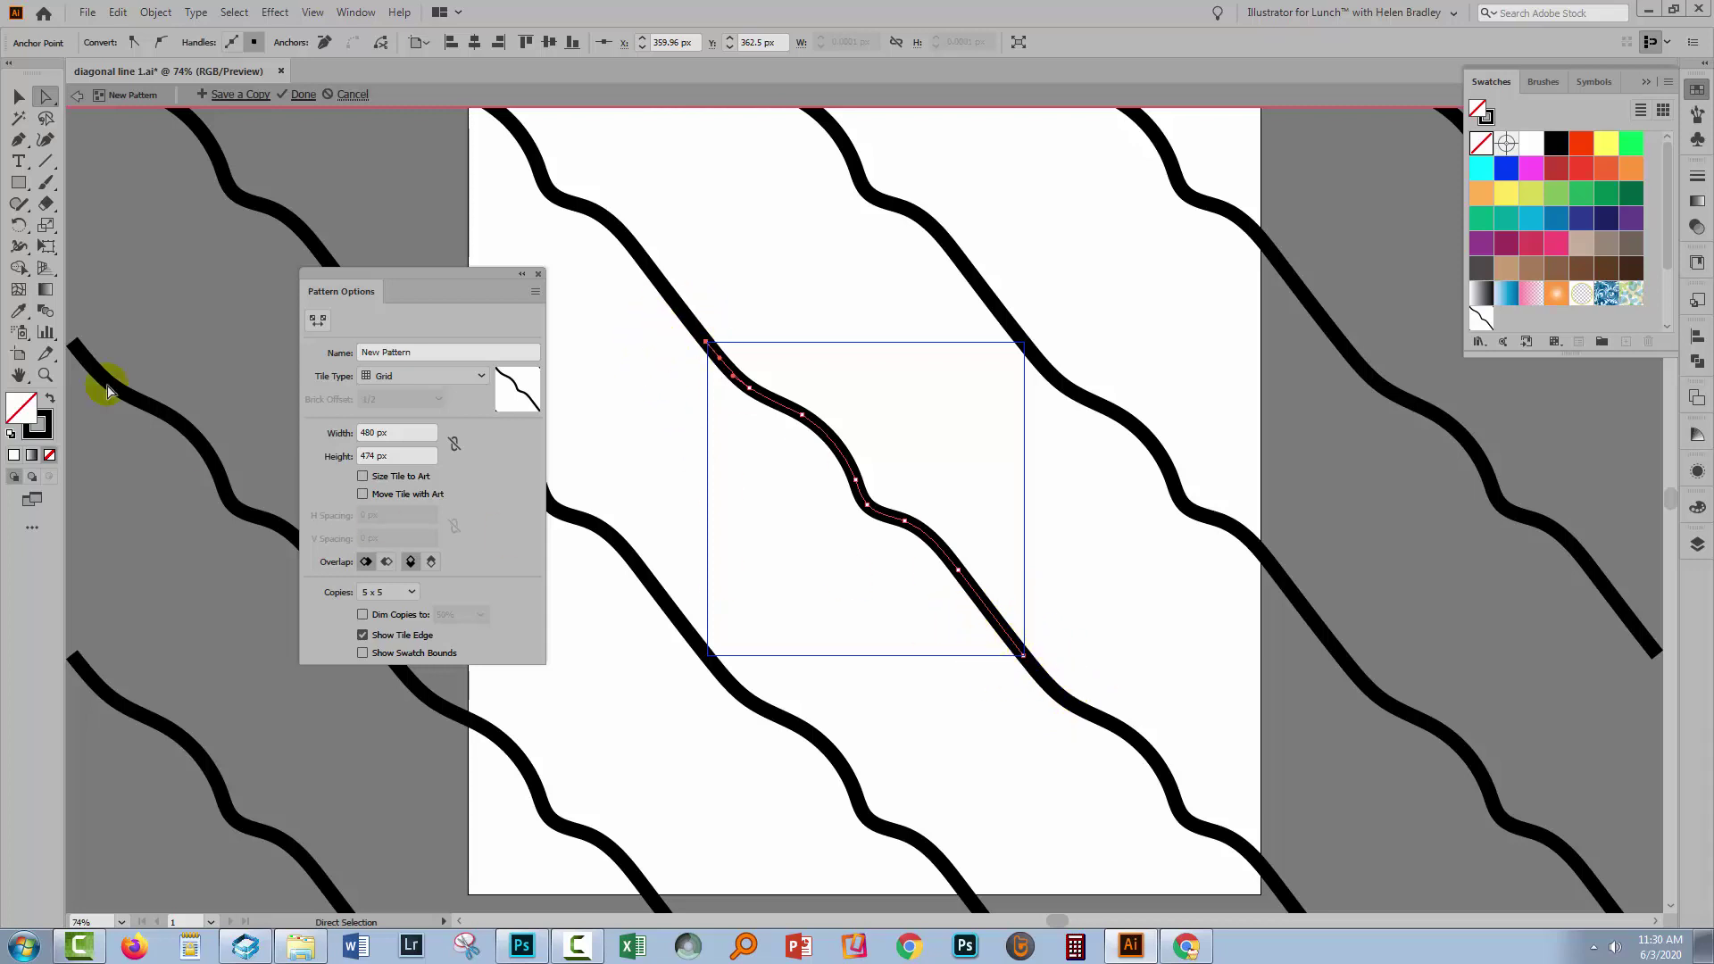
- Deselect the line, finish editing the pattern, and place the updated swatch's artwork on the artboard
{"action": "left_click", "coordinate": [18, 95]}
{"action": "left_click", "coordinate": [683, 432]}
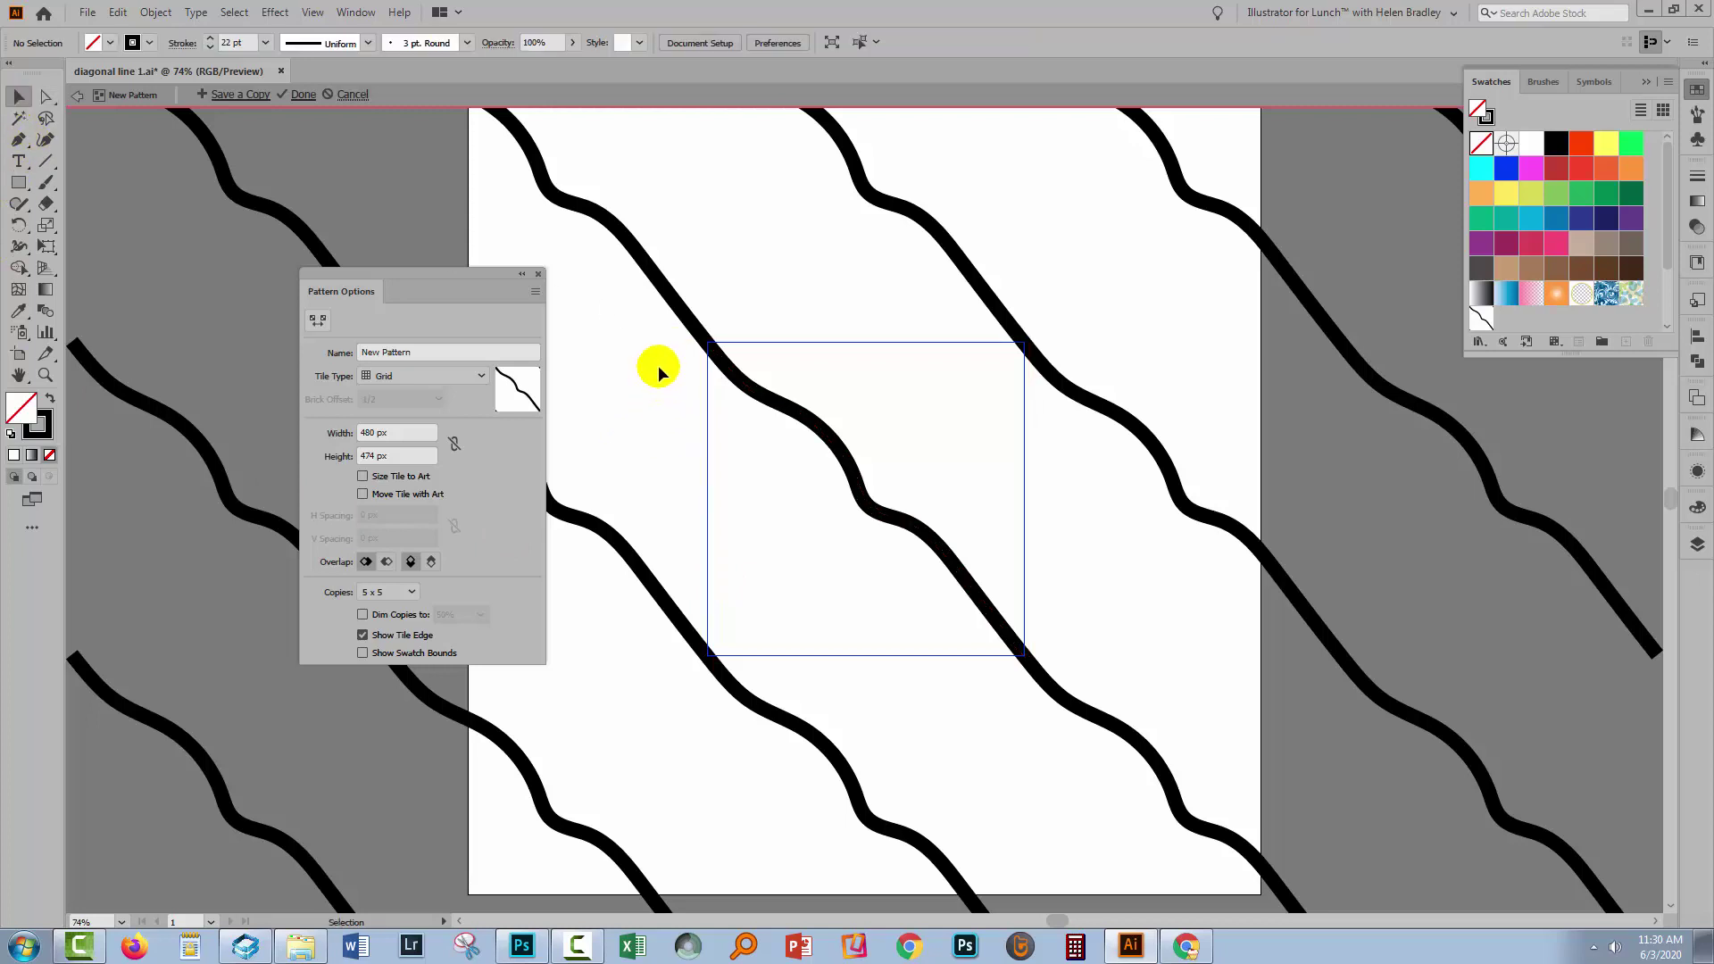
{"action": "left_click", "coordinate": [297, 93]}
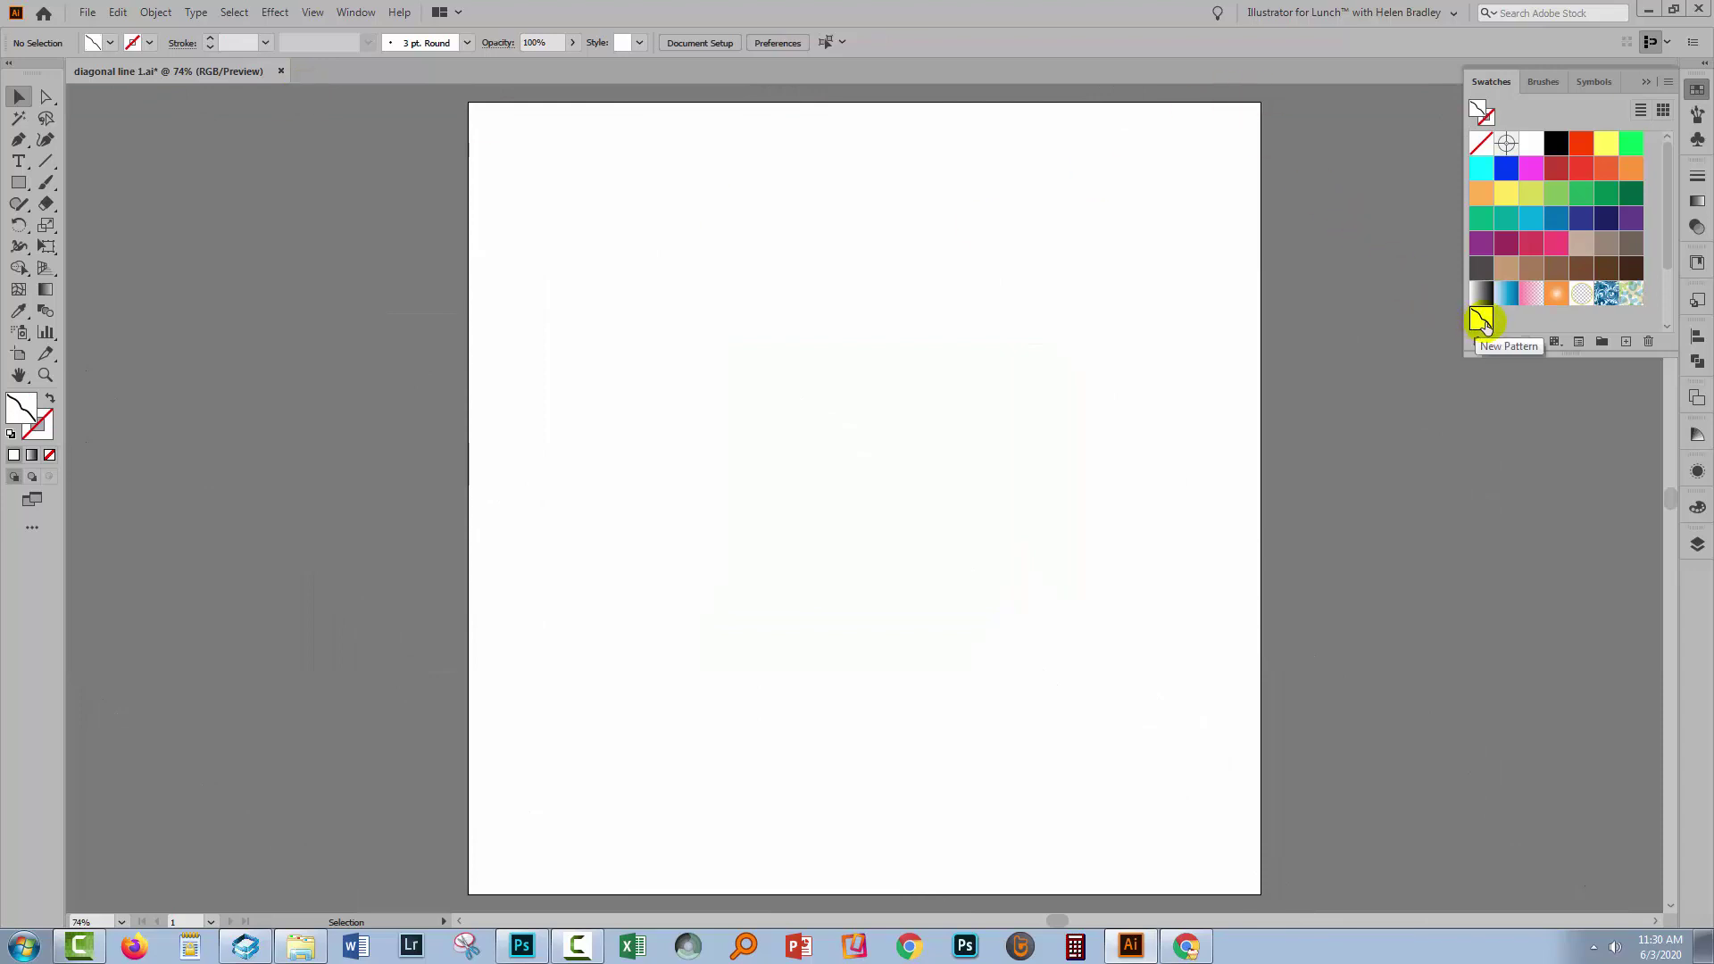
{"action": "left_click_drag", "start_coordinate": [1482, 319], "coordinate": [776, 527]}
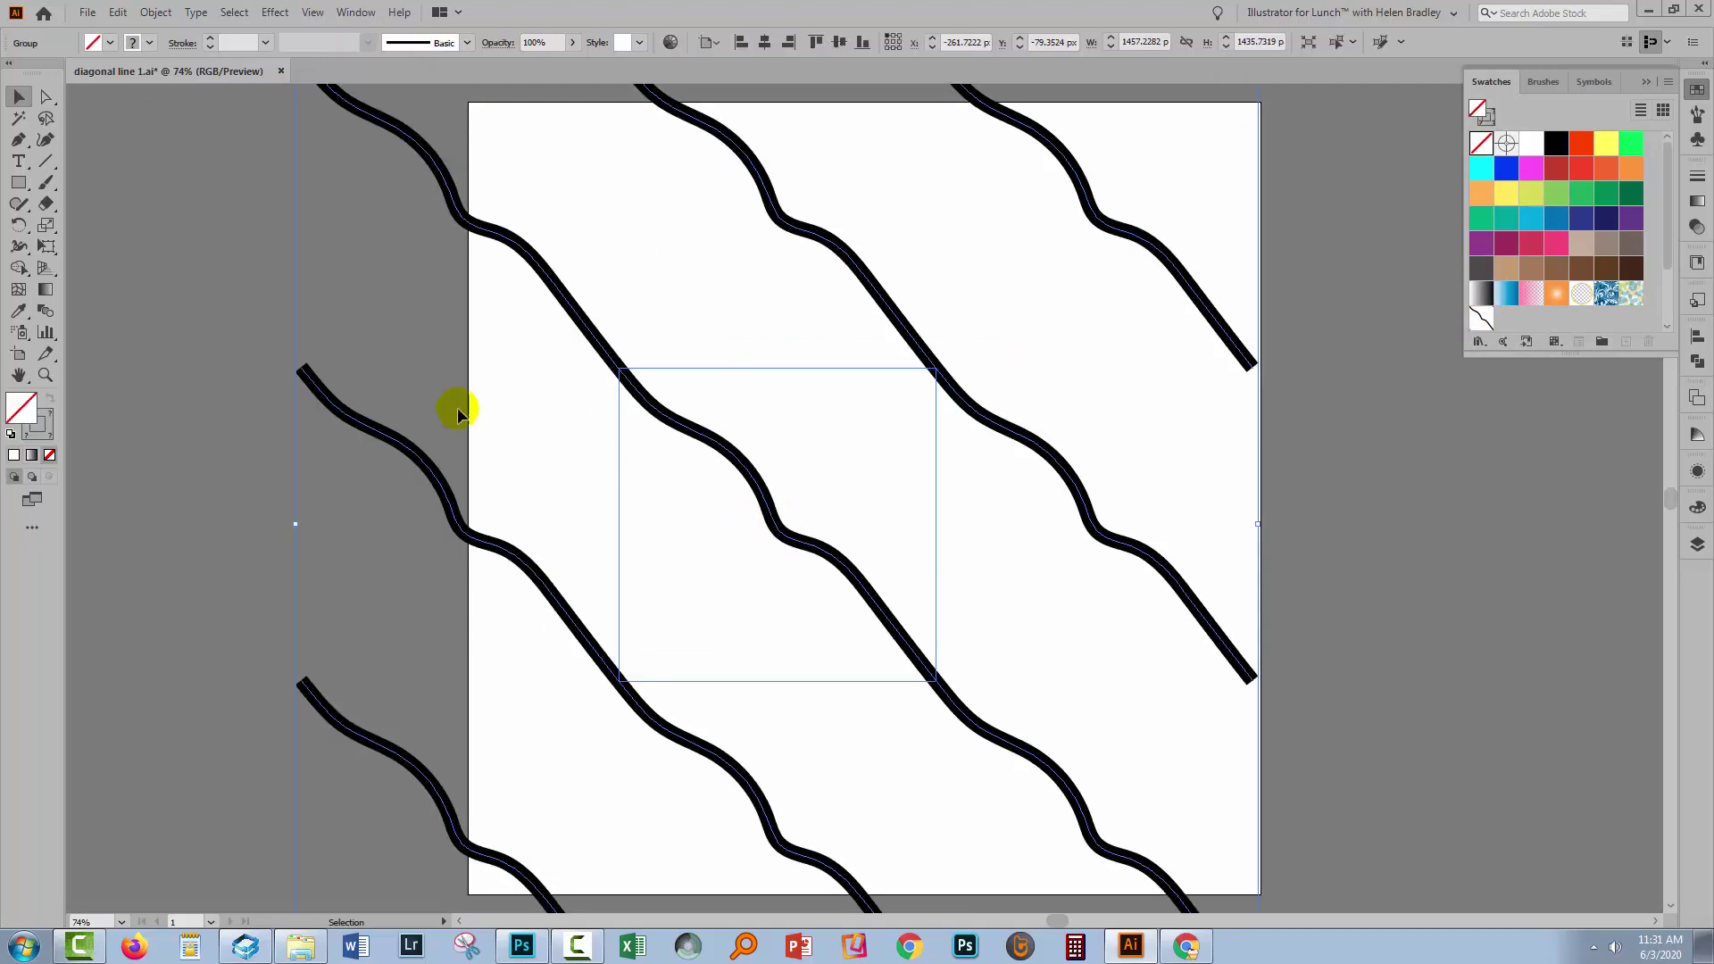
- Move the unpainted tile-boundary path out of the line group and place it above that group in Layer 1
{"action": "left_click", "coordinate": [47, 99]}
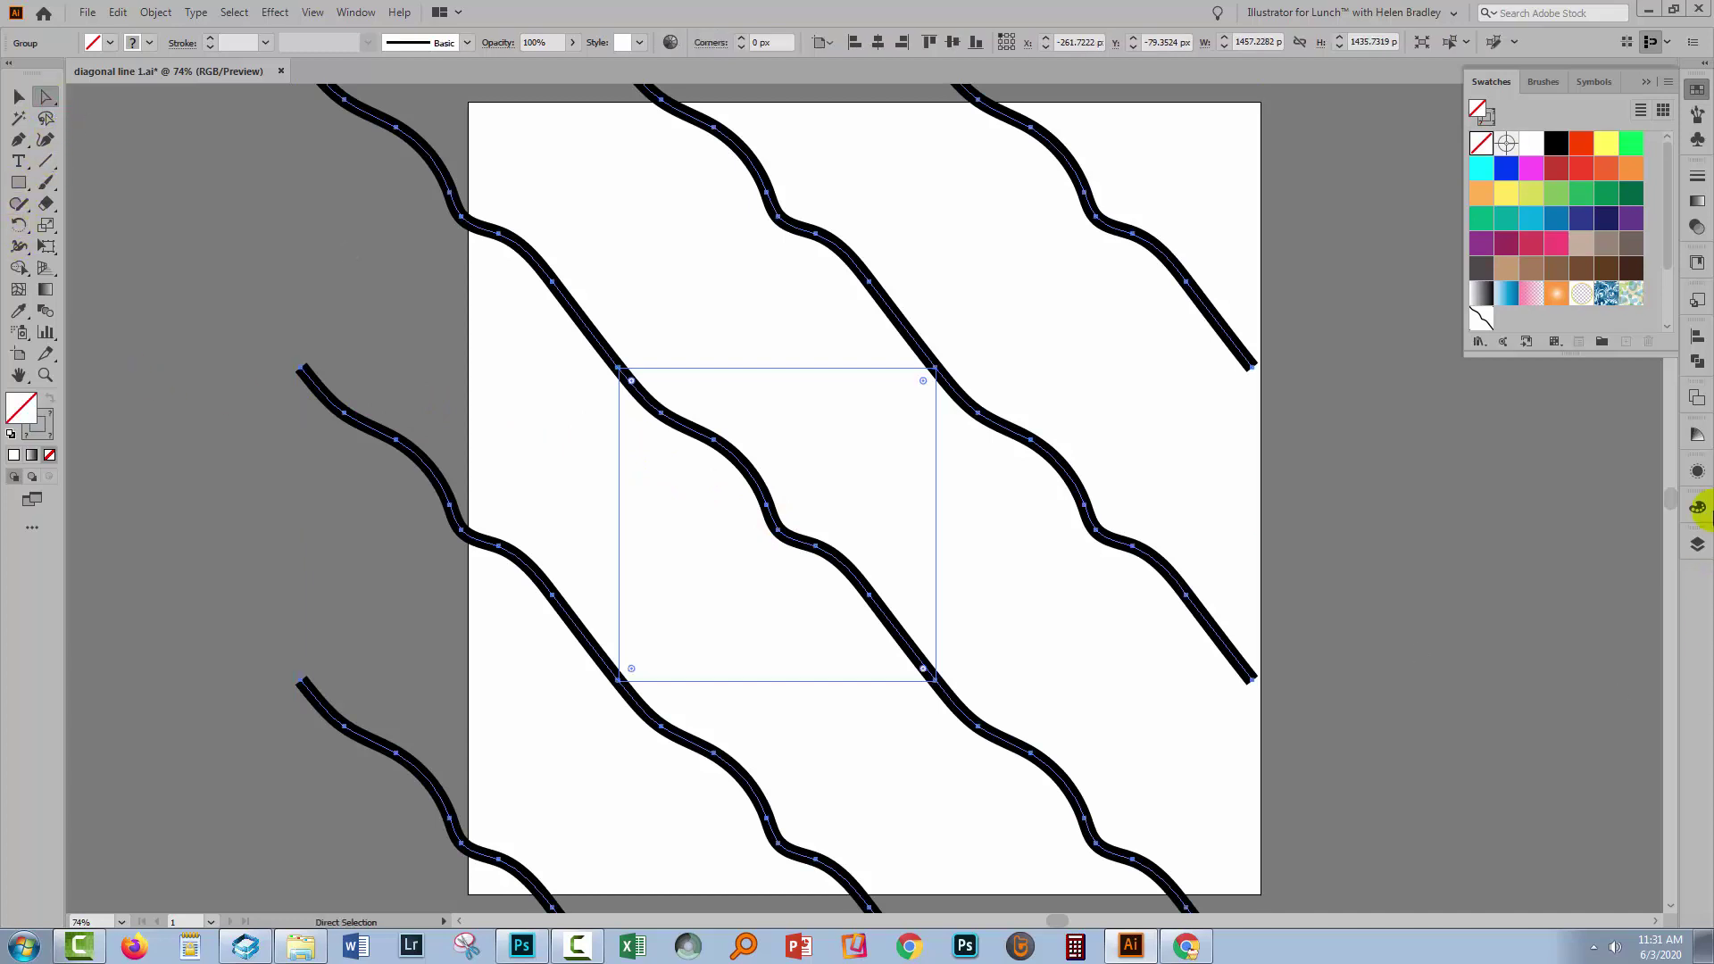
{"action": "left_click", "coordinate": [1697, 543]}
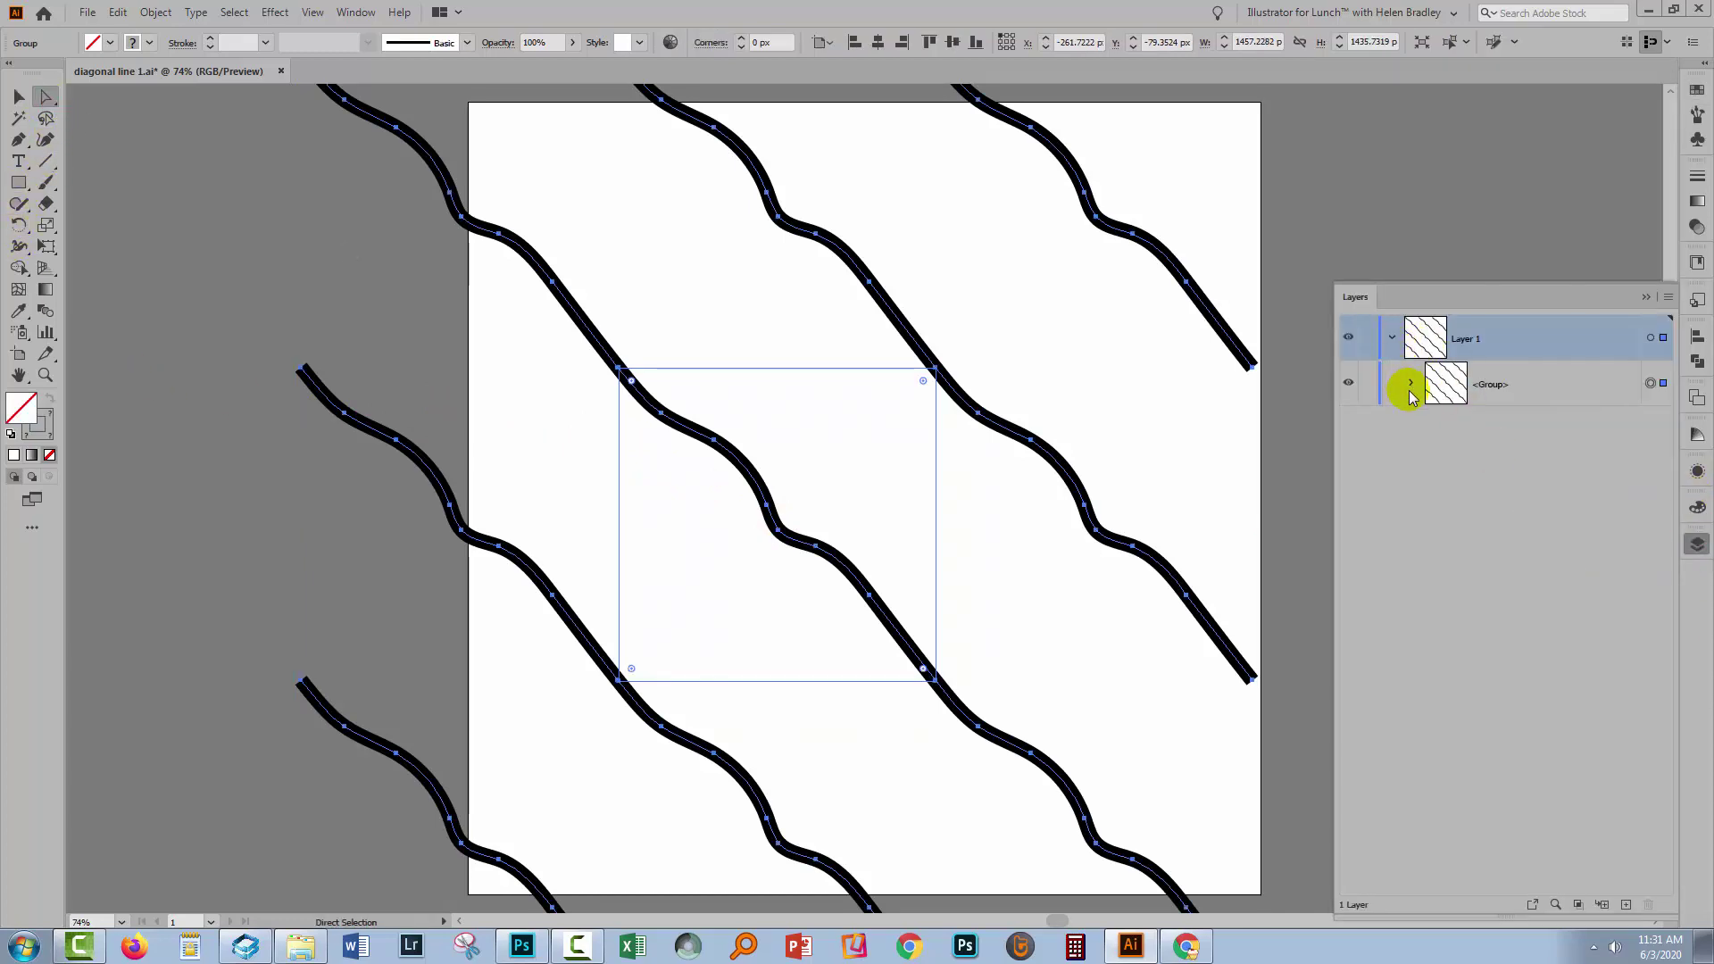
{"action": "left_click", "coordinate": [1411, 384]}
{"action": "left_click", "coordinate": [1558, 834]}
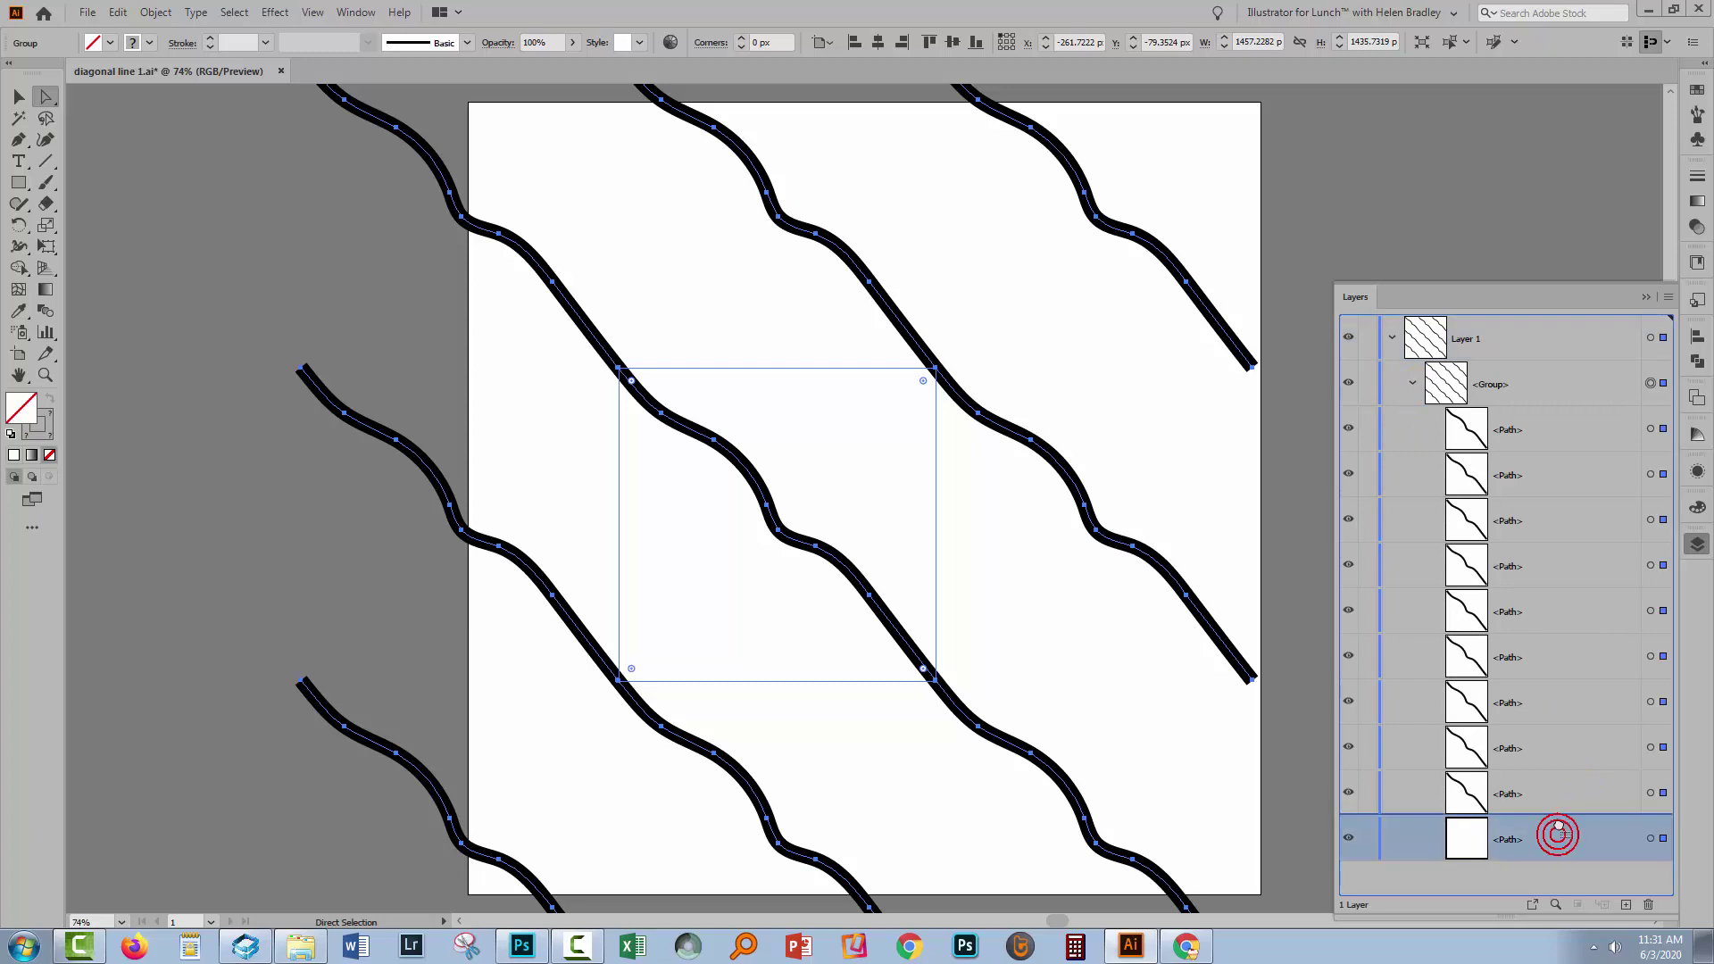
{"action": "left_click_drag", "start_coordinate": [1557, 835], "coordinate": [1499, 371]}
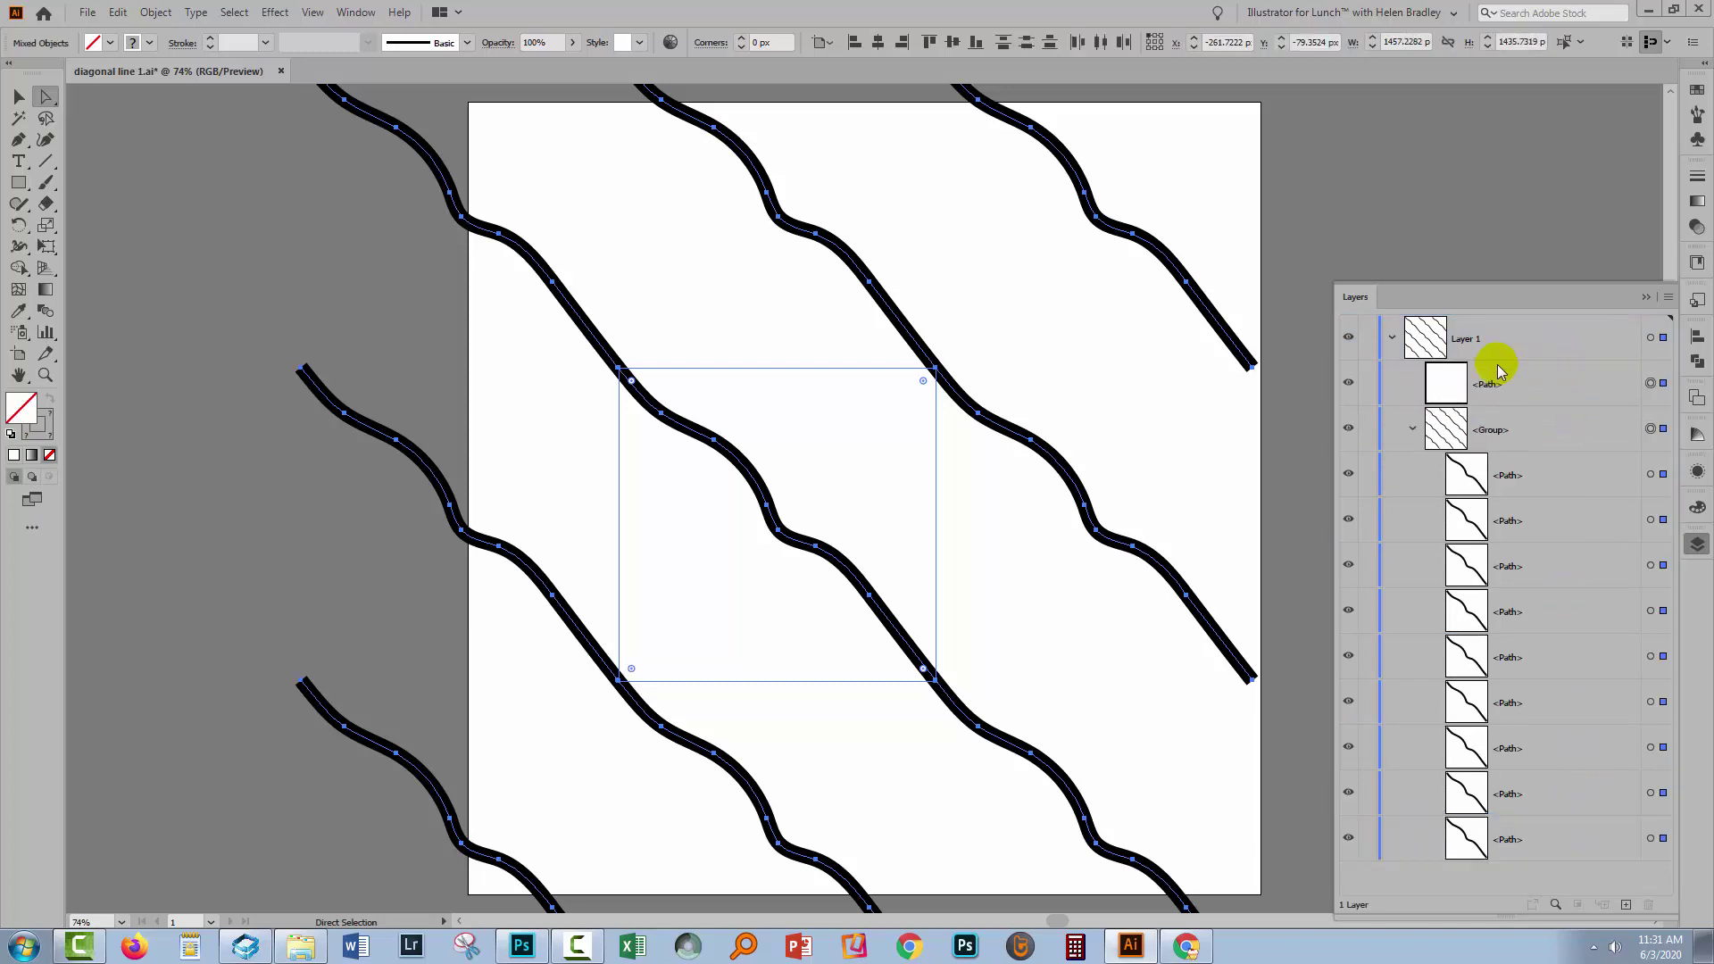
- Make a clipping mask that crops the diagonal lines to the tile-boundary rectangle
{"action": "key", "text": "v"}
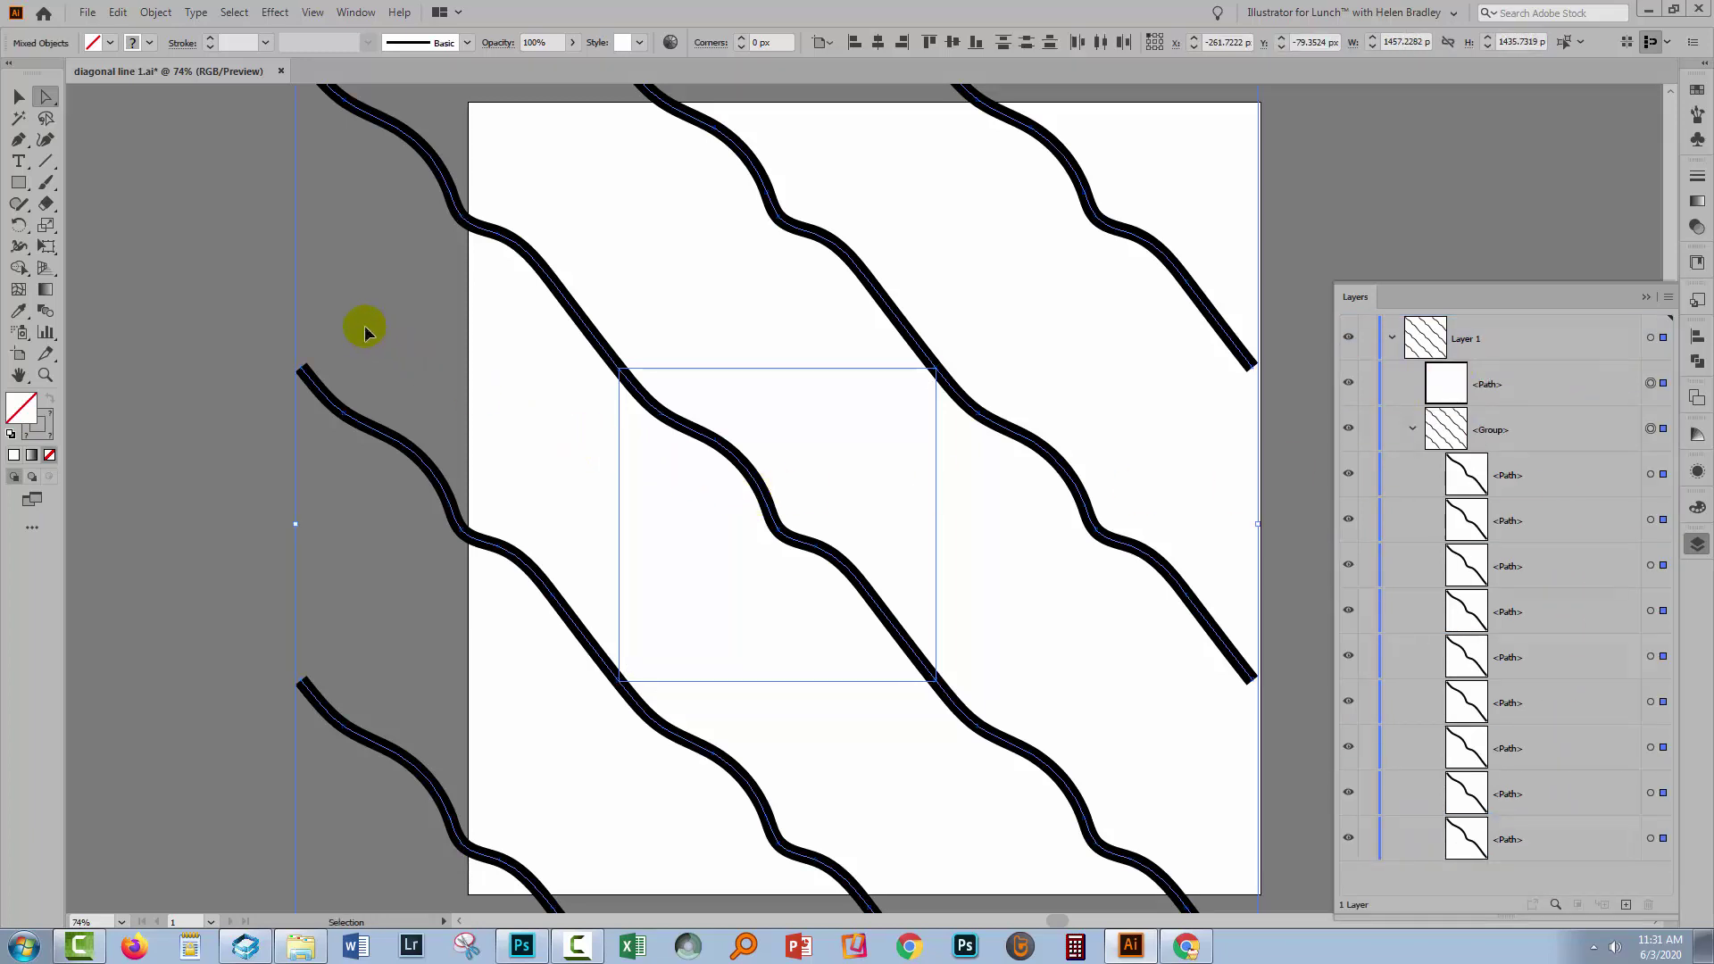
{"action": "key", "text": "a"}
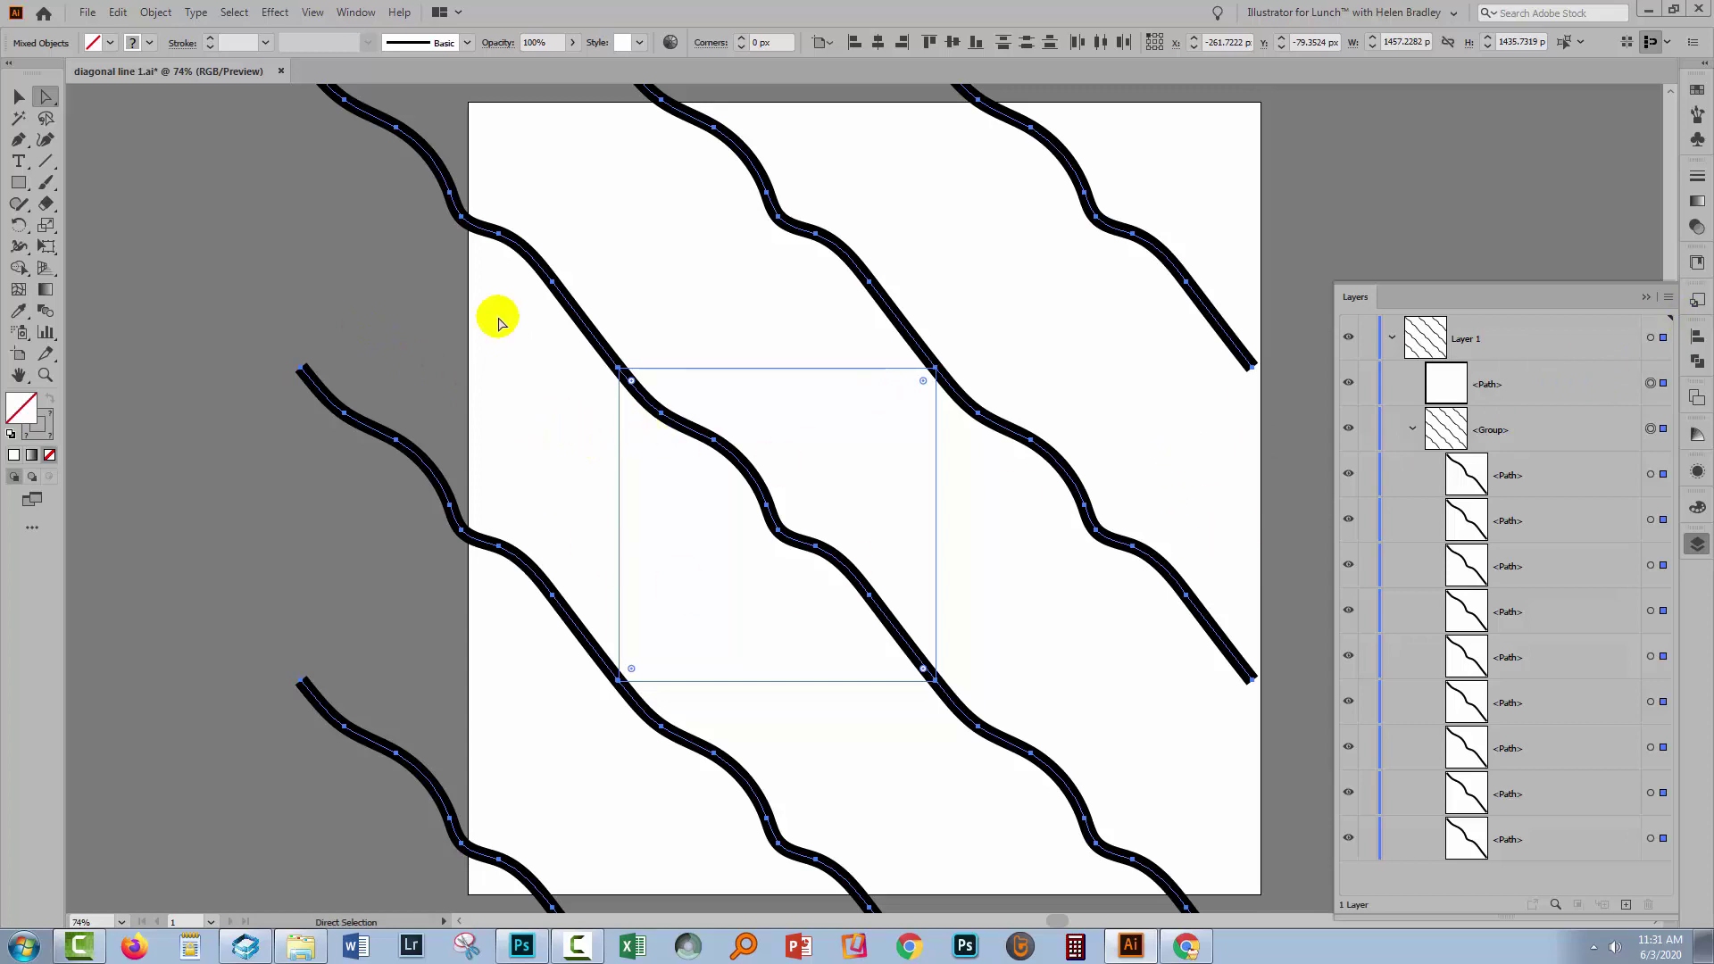
{"action": "left_click", "coordinate": [155, 12]}
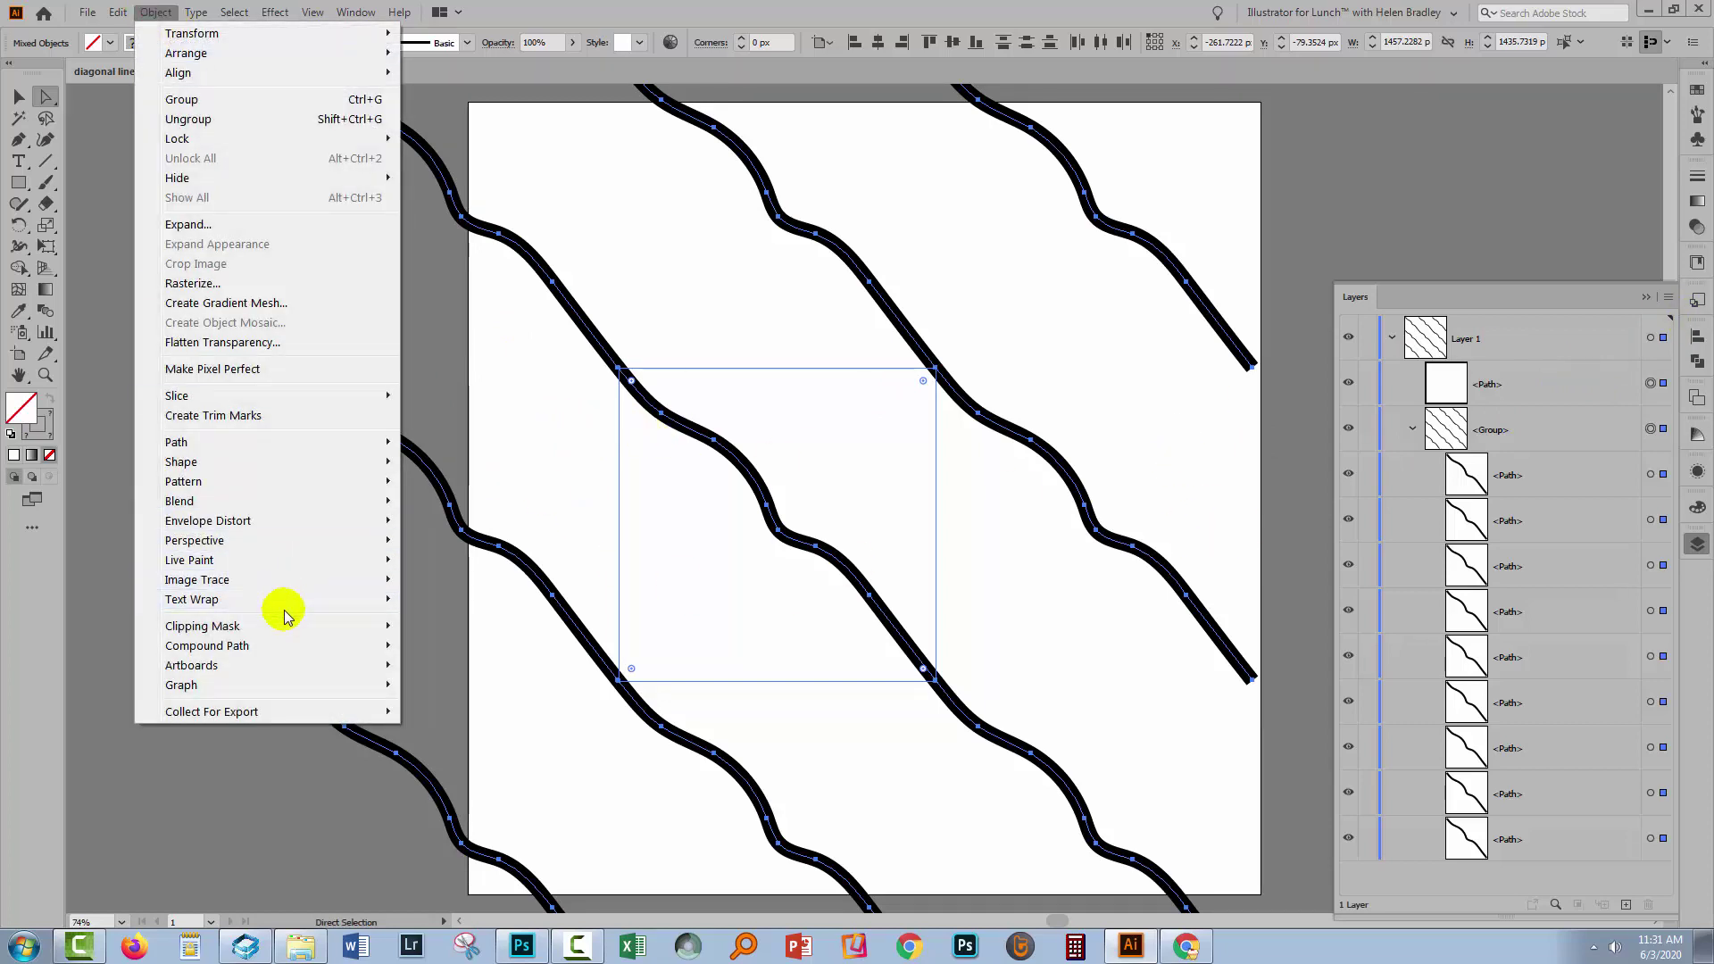
{"action": "mouse_move", "coordinate": [295, 627]}
{"action": "left_click", "coordinate": [432, 625]}
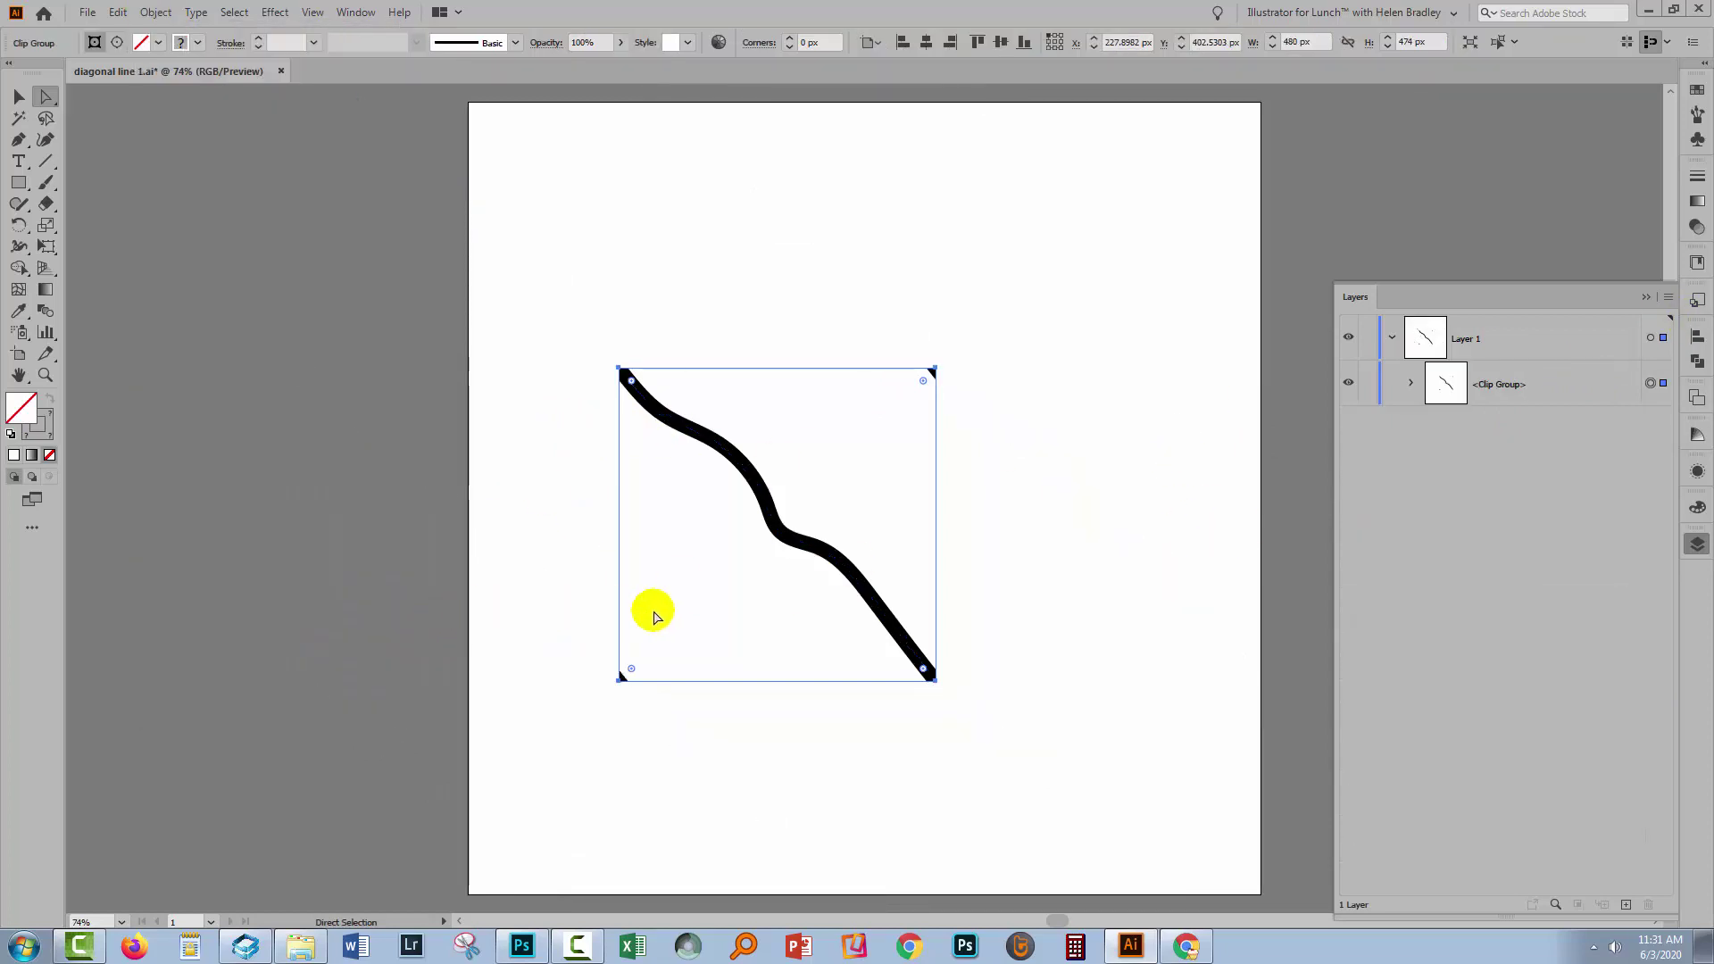
- Export the clipped tile as the JPEG "diagonal line fixed pattern size.jpg" in RGB, maximum quality, at 150 ppi
{"action": "left_click", "coordinate": [88, 11]}
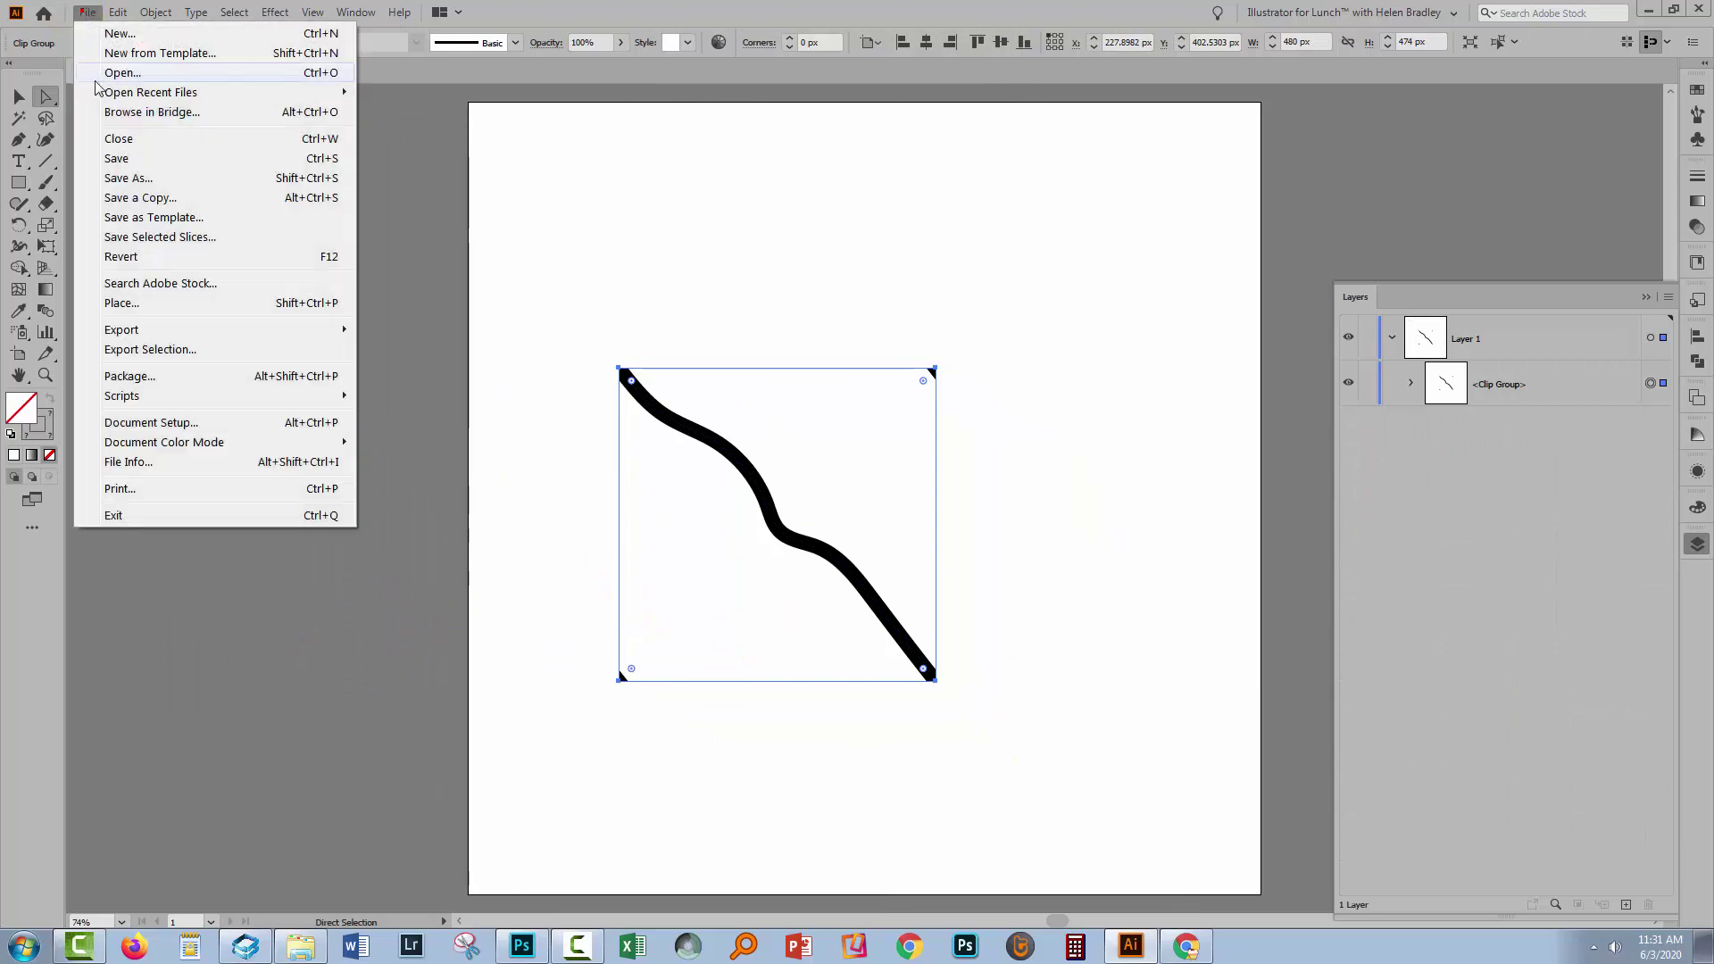
{"action": "mouse_move", "coordinate": [178, 329]}
{"action": "left_click", "coordinate": [391, 341]}
{"action": "left_click", "coordinate": [188, 750]}
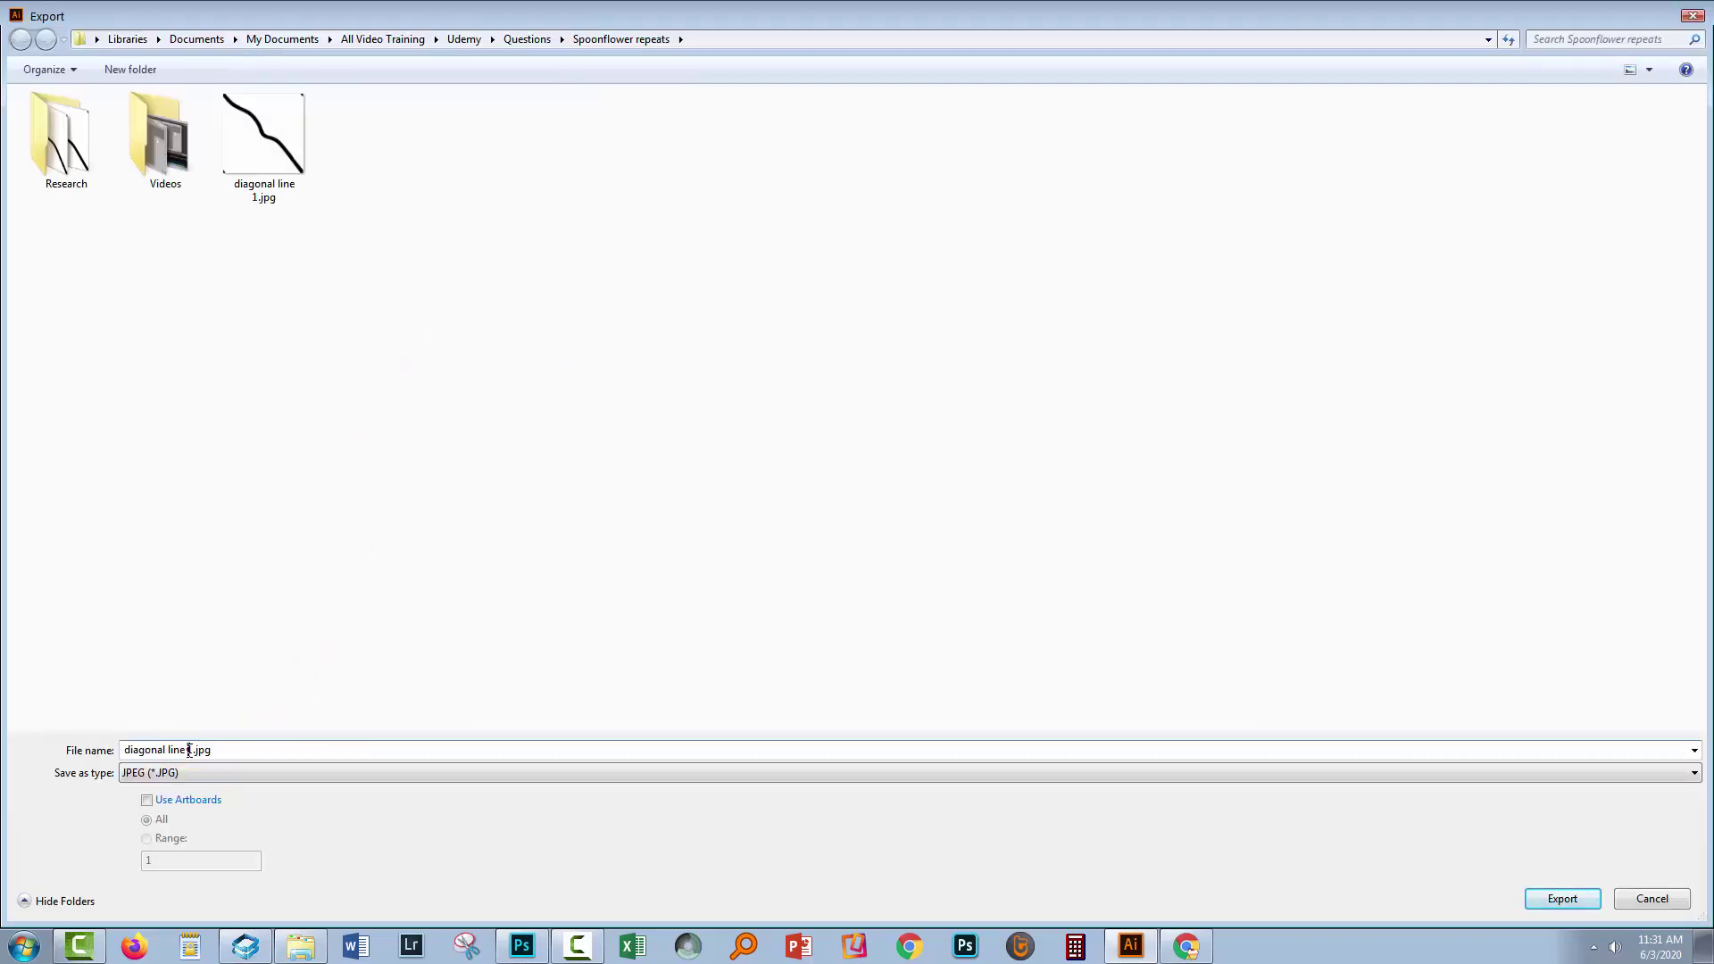
{"action": "type", "text": "attern size"}
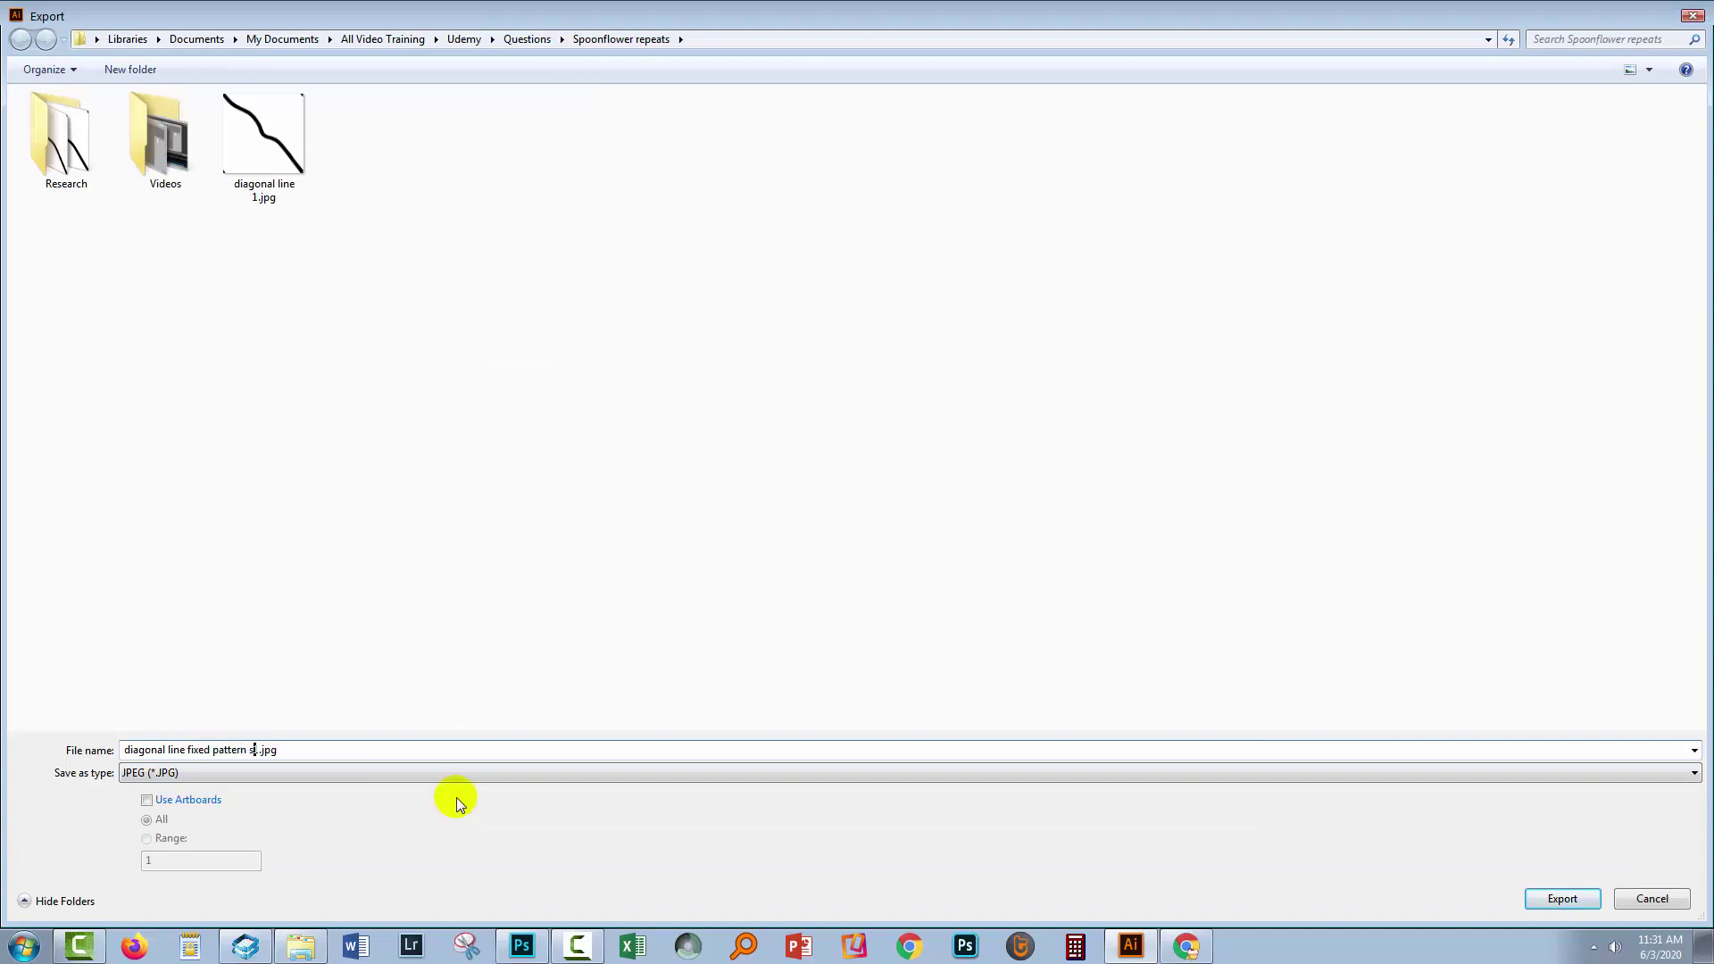
{"action": "left_click", "coordinate": [1557, 899]}
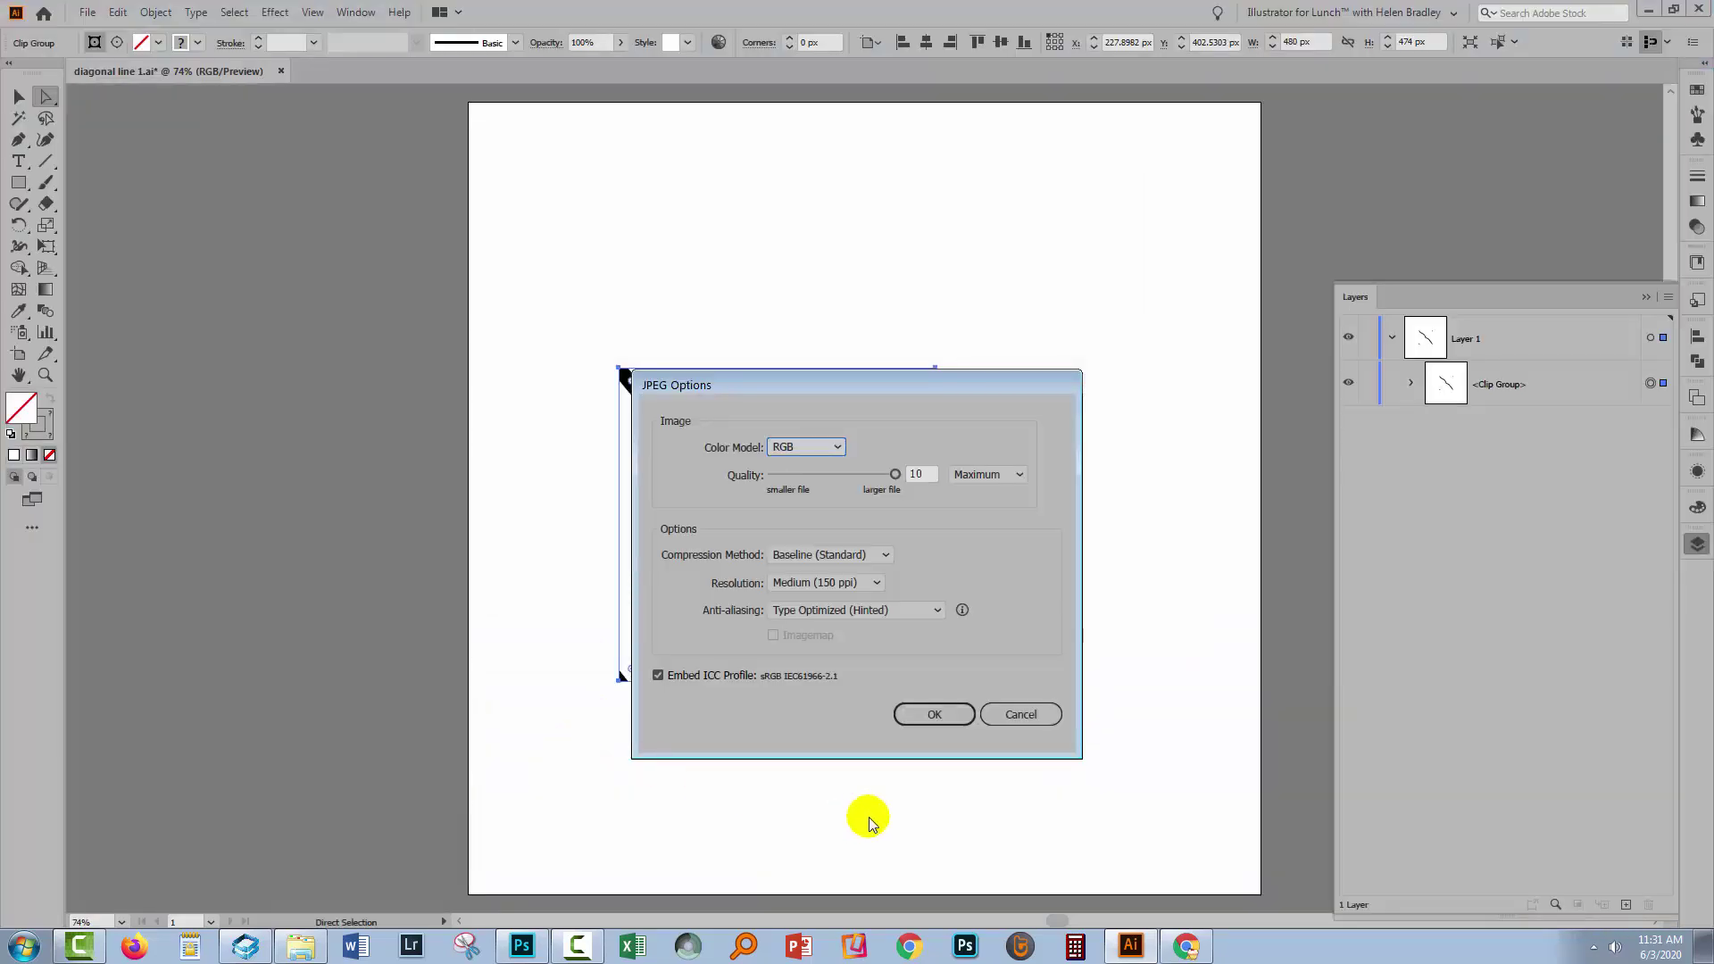
{"action": "left_click", "coordinate": [937, 714]}
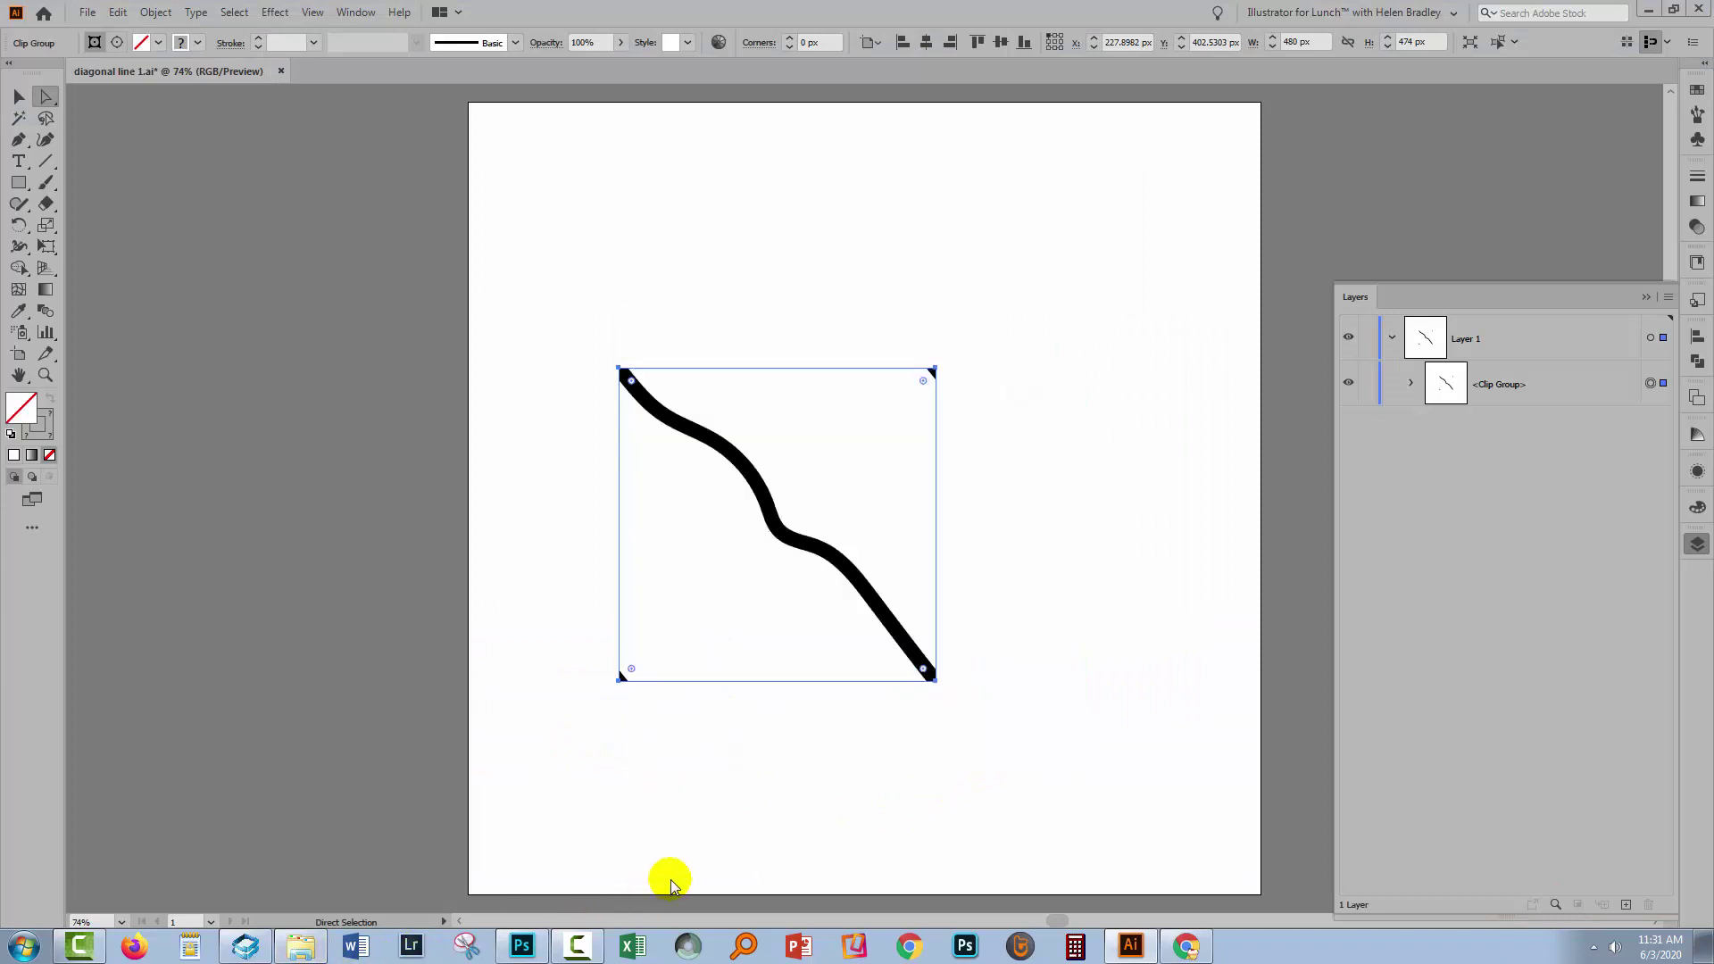
- Switch to Photoshop, close diagonal line 1.jpg and open "diagonal line fixed pattern size.jpg"
{"action": "left_click", "coordinate": [522, 946]}
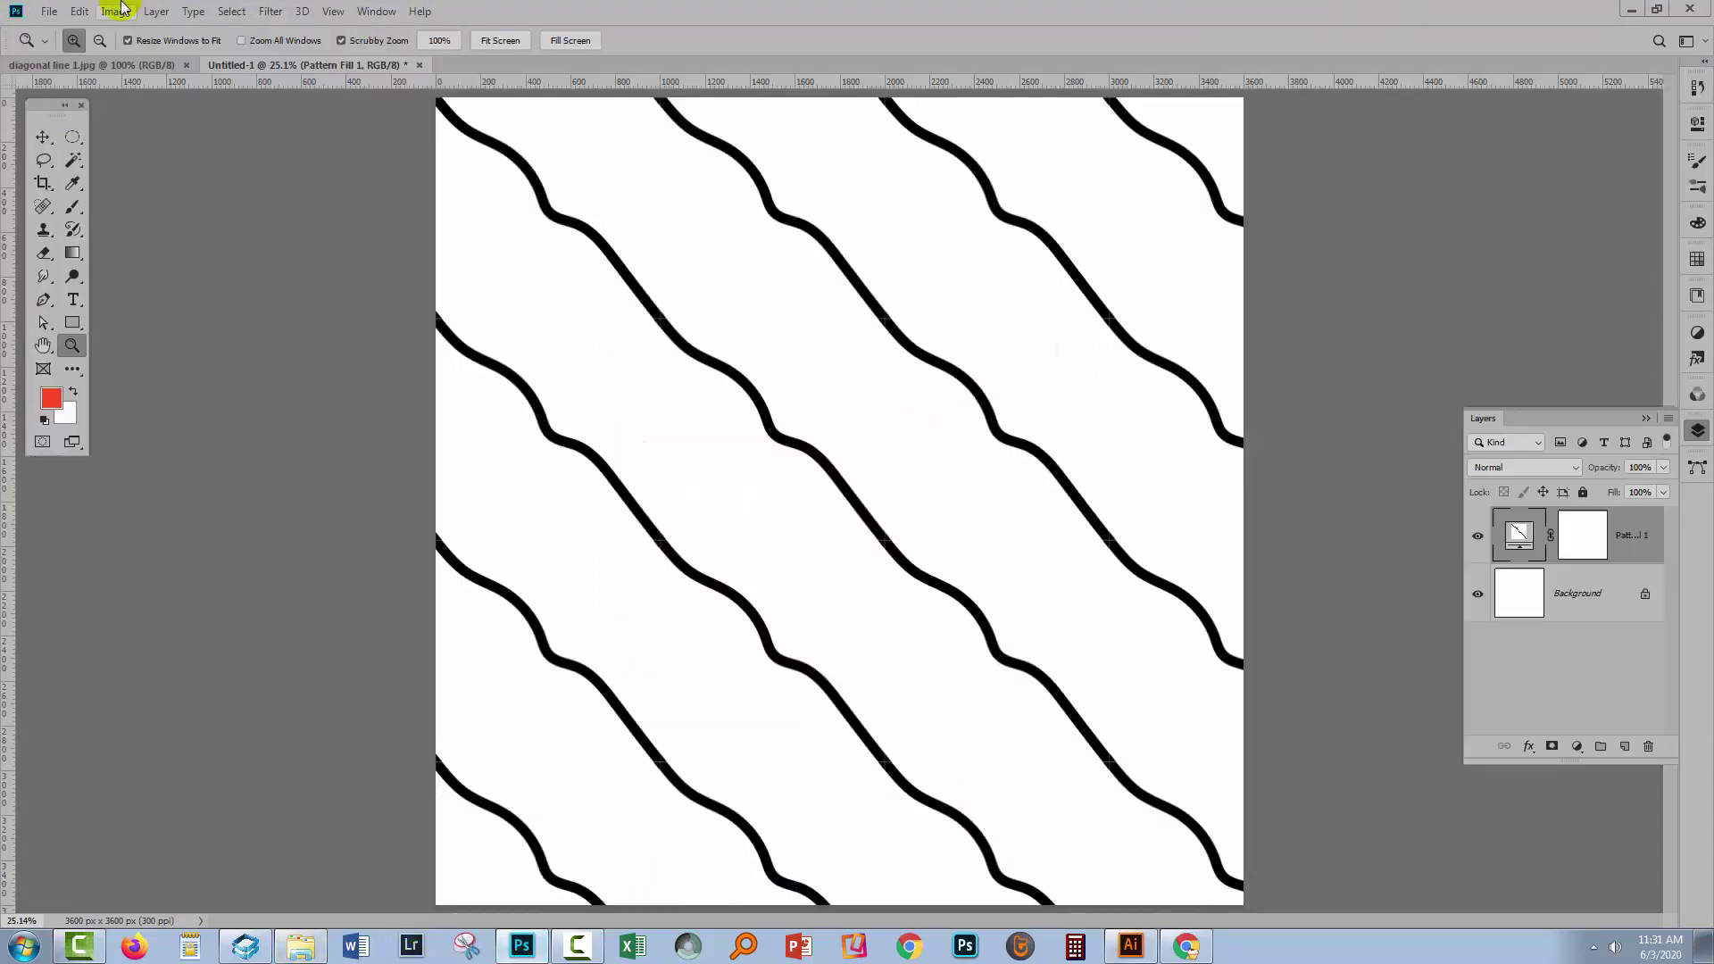
{"action": "left_click", "coordinate": [157, 65]}
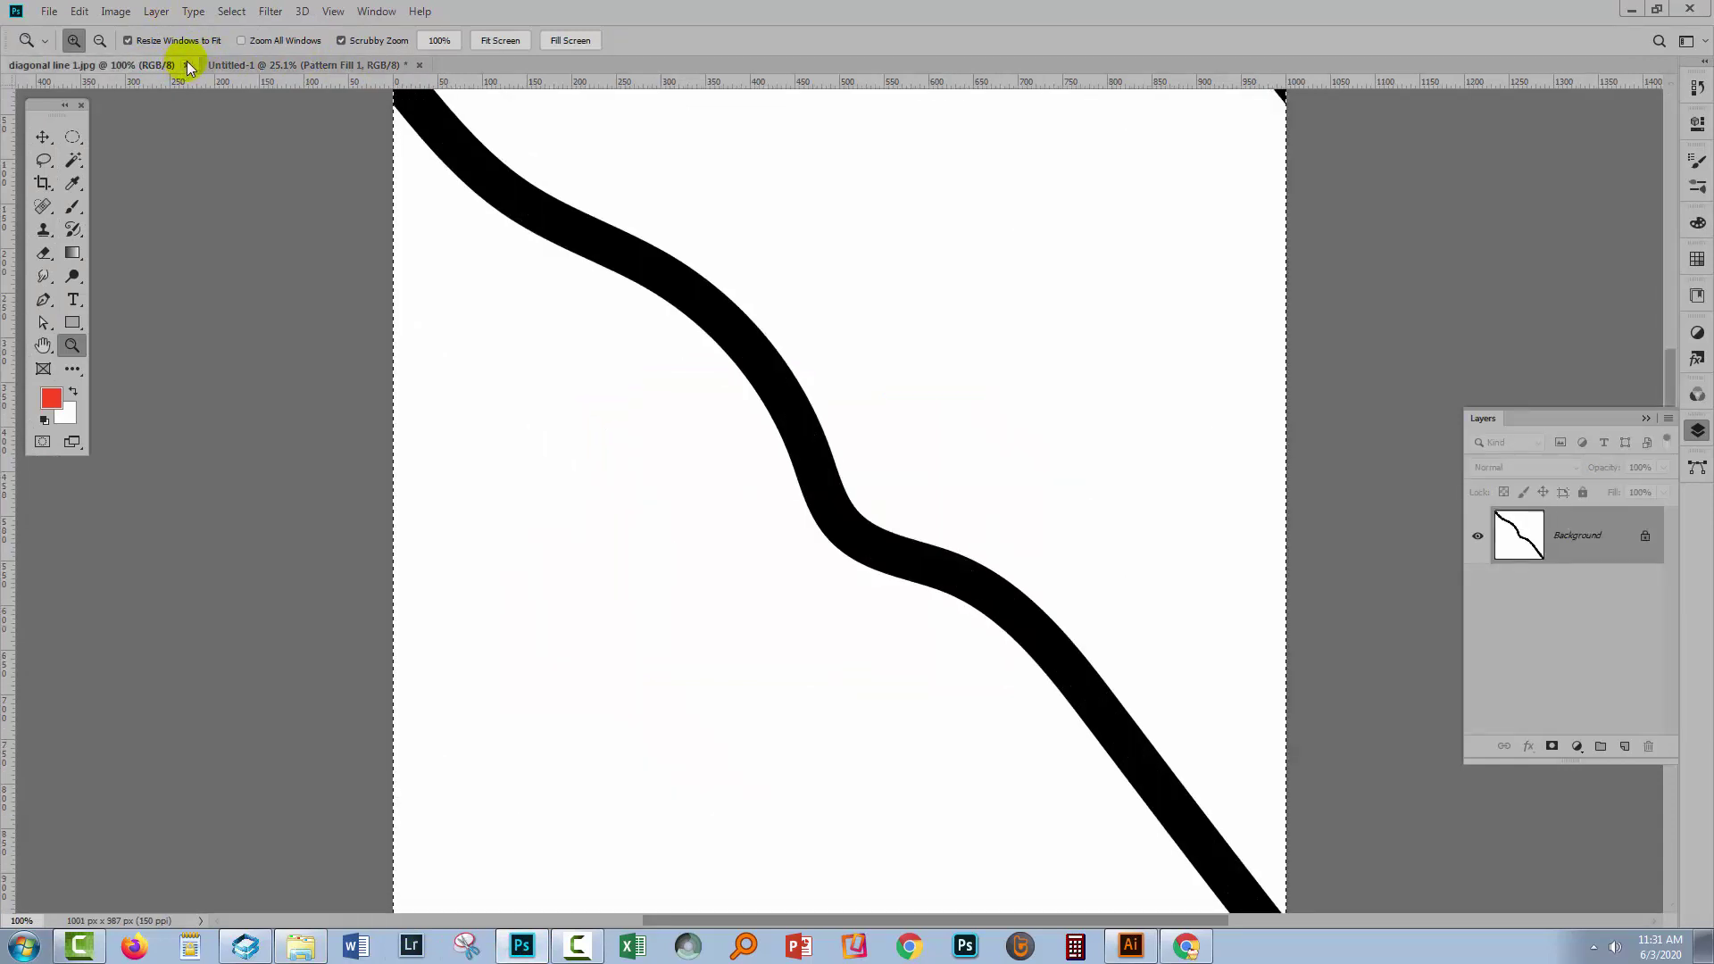
{"action": "left_click", "coordinate": [186, 65]}
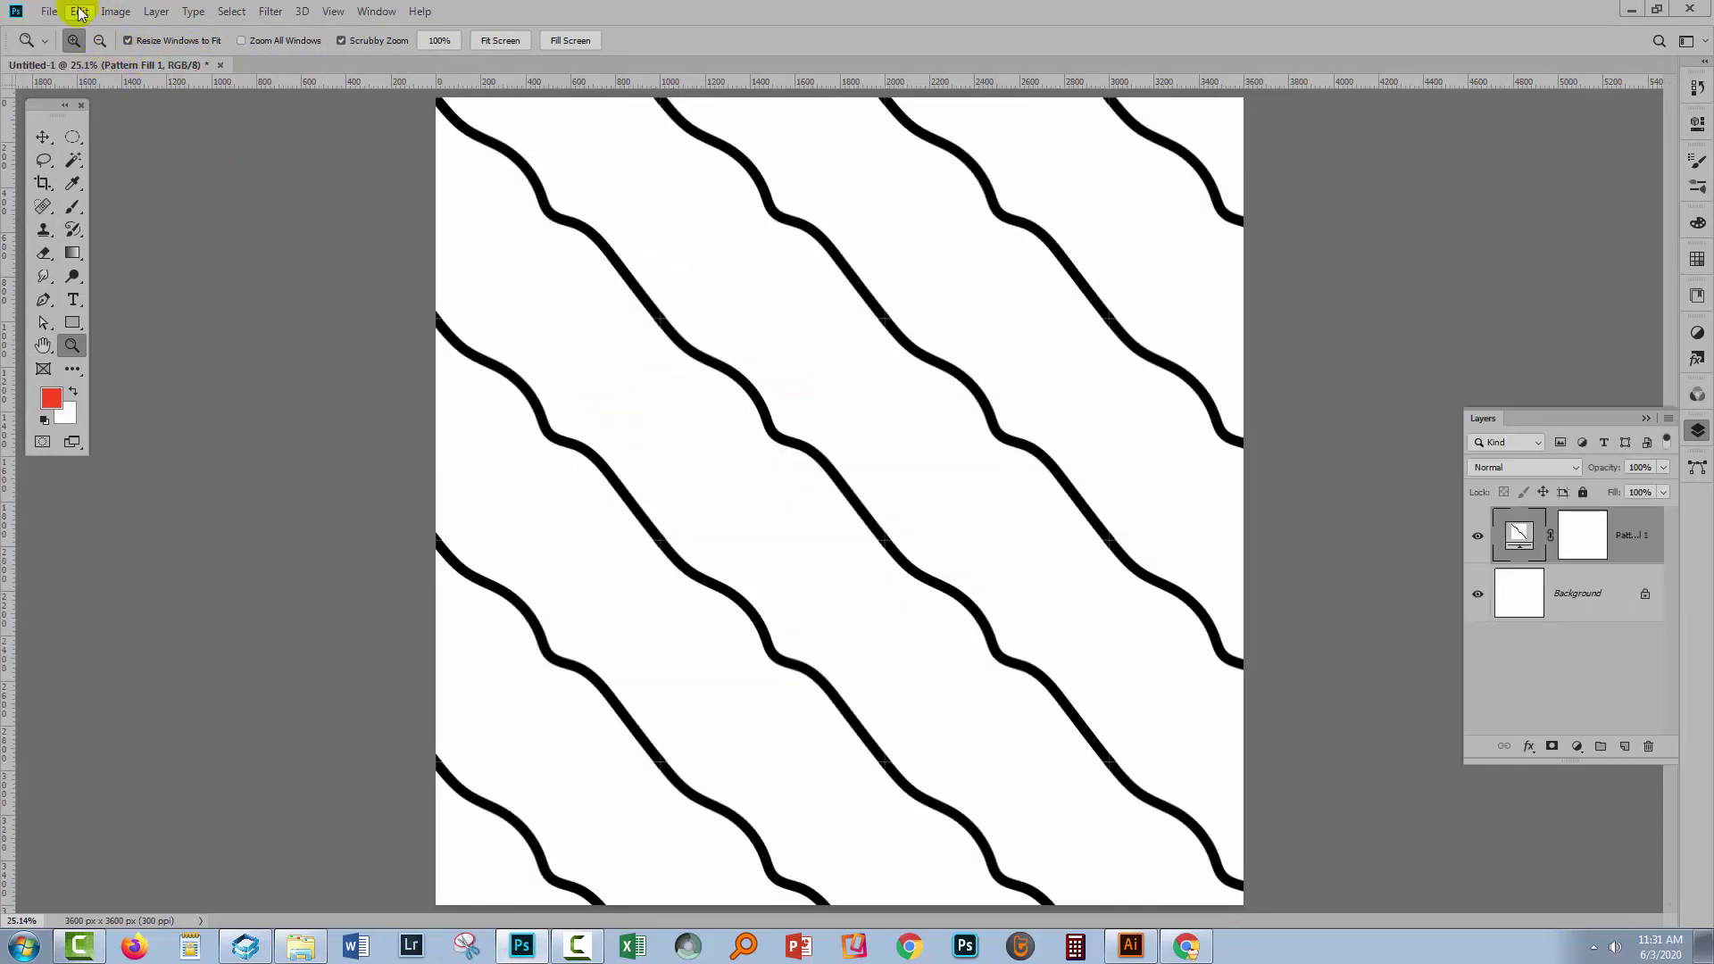
{"action": "left_click", "coordinate": [49, 11]}
{"action": "left_click", "coordinate": [55, 45]}
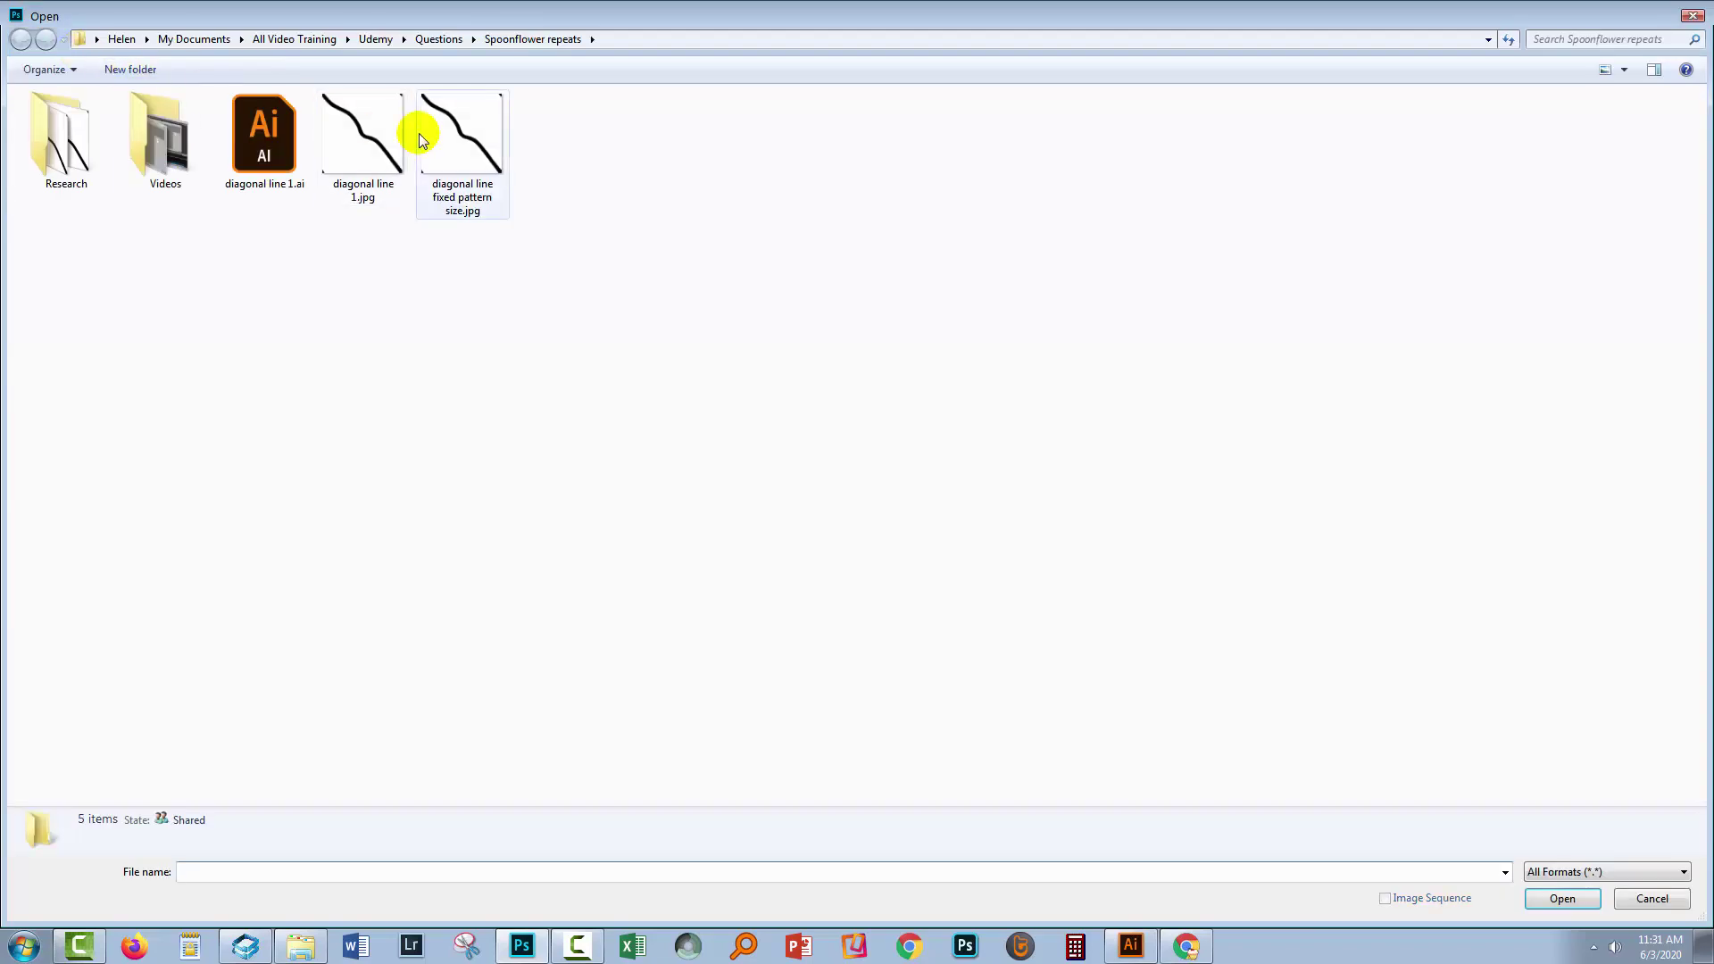
{"action": "left_click", "coordinate": [420, 132]}
{"action": "left_click", "coordinate": [1562, 898]}
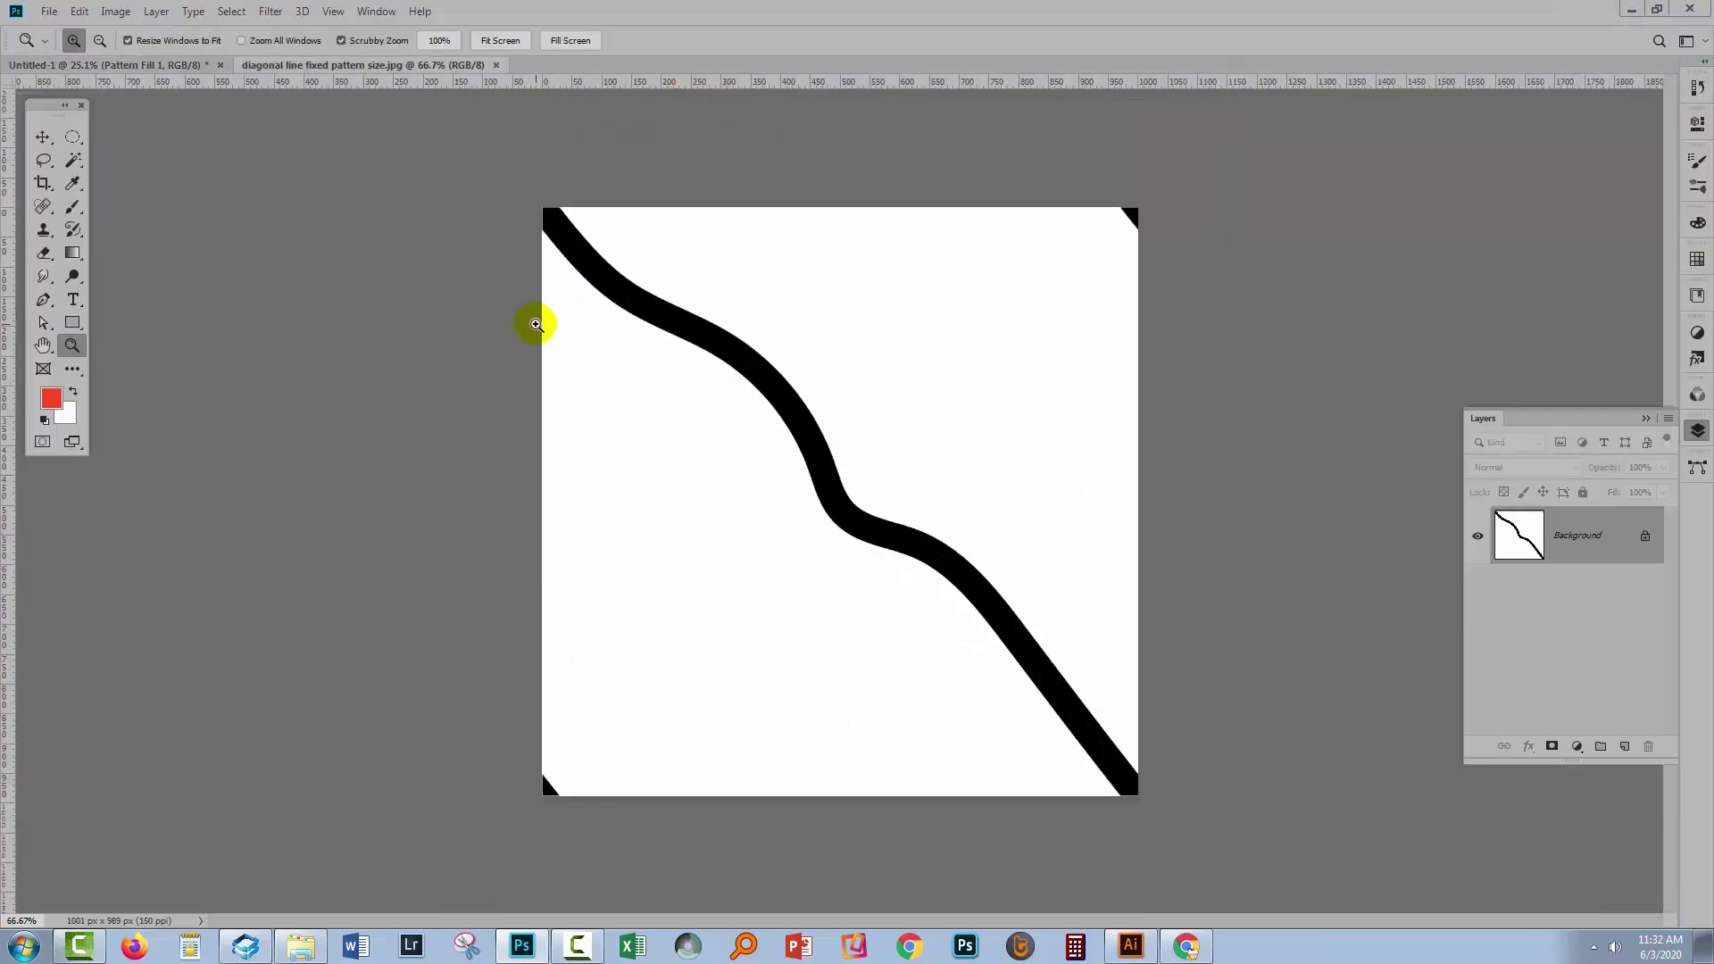
- Examine the exported tile's corners and edges up close for stray pixels, then fit the whole image in view
{"action": "left_click_drag", "start_coordinate": [559, 229], "coordinate": [597, 309]}
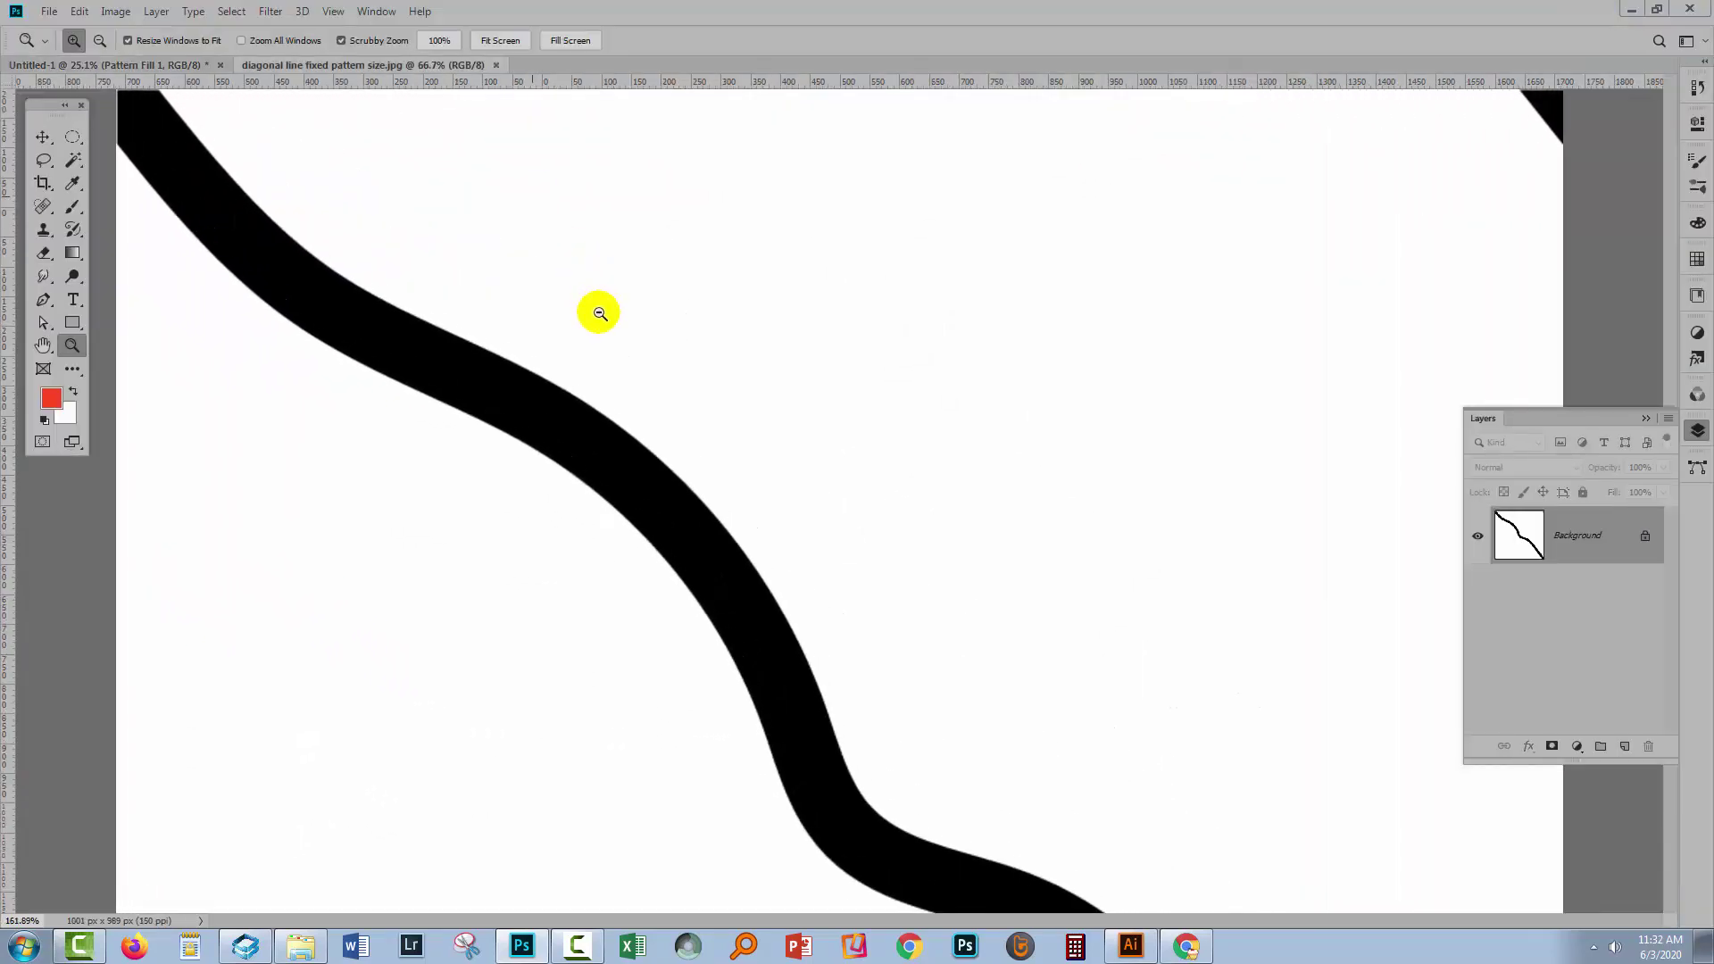
{"action": "left_click_drag", "start_coordinate": [279, 298], "coordinate": [341, 338]}
{"action": "left_click_drag", "start_coordinate": [350, 438], "coordinate": [427, 556]}
{"action": "left_click", "coordinate": [558, 580], "text": "alt"}
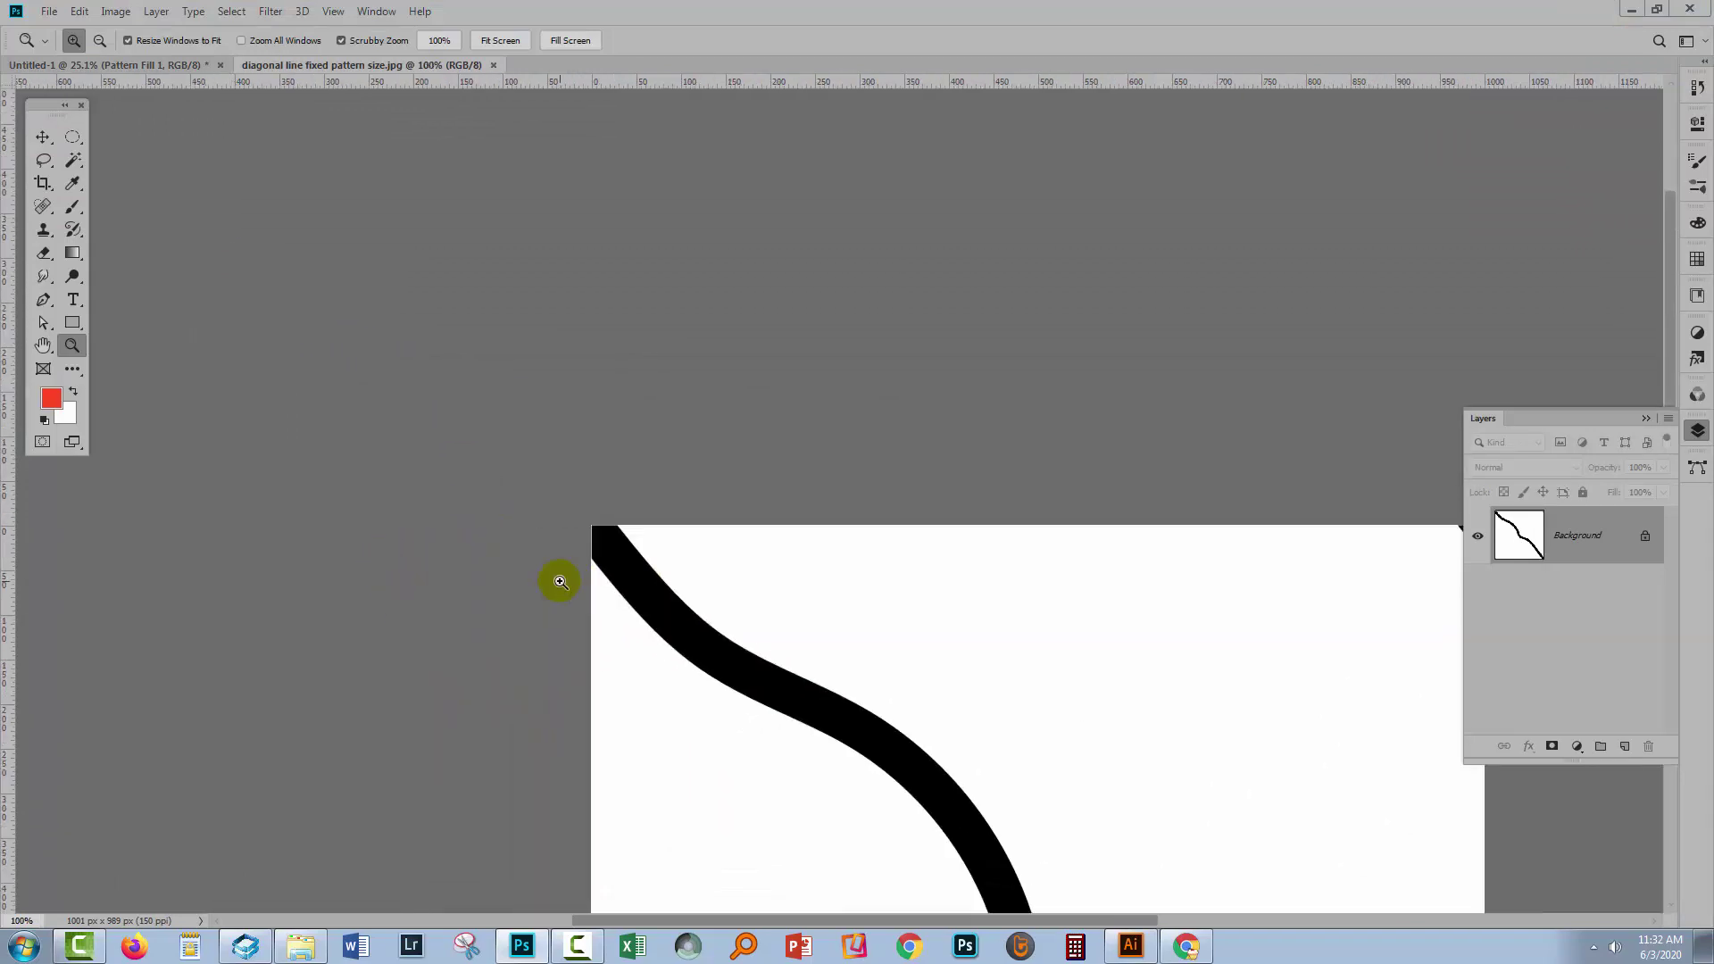
{"action": "left_click_drag", "start_coordinate": [559, 581], "coordinate": [394, 677]}
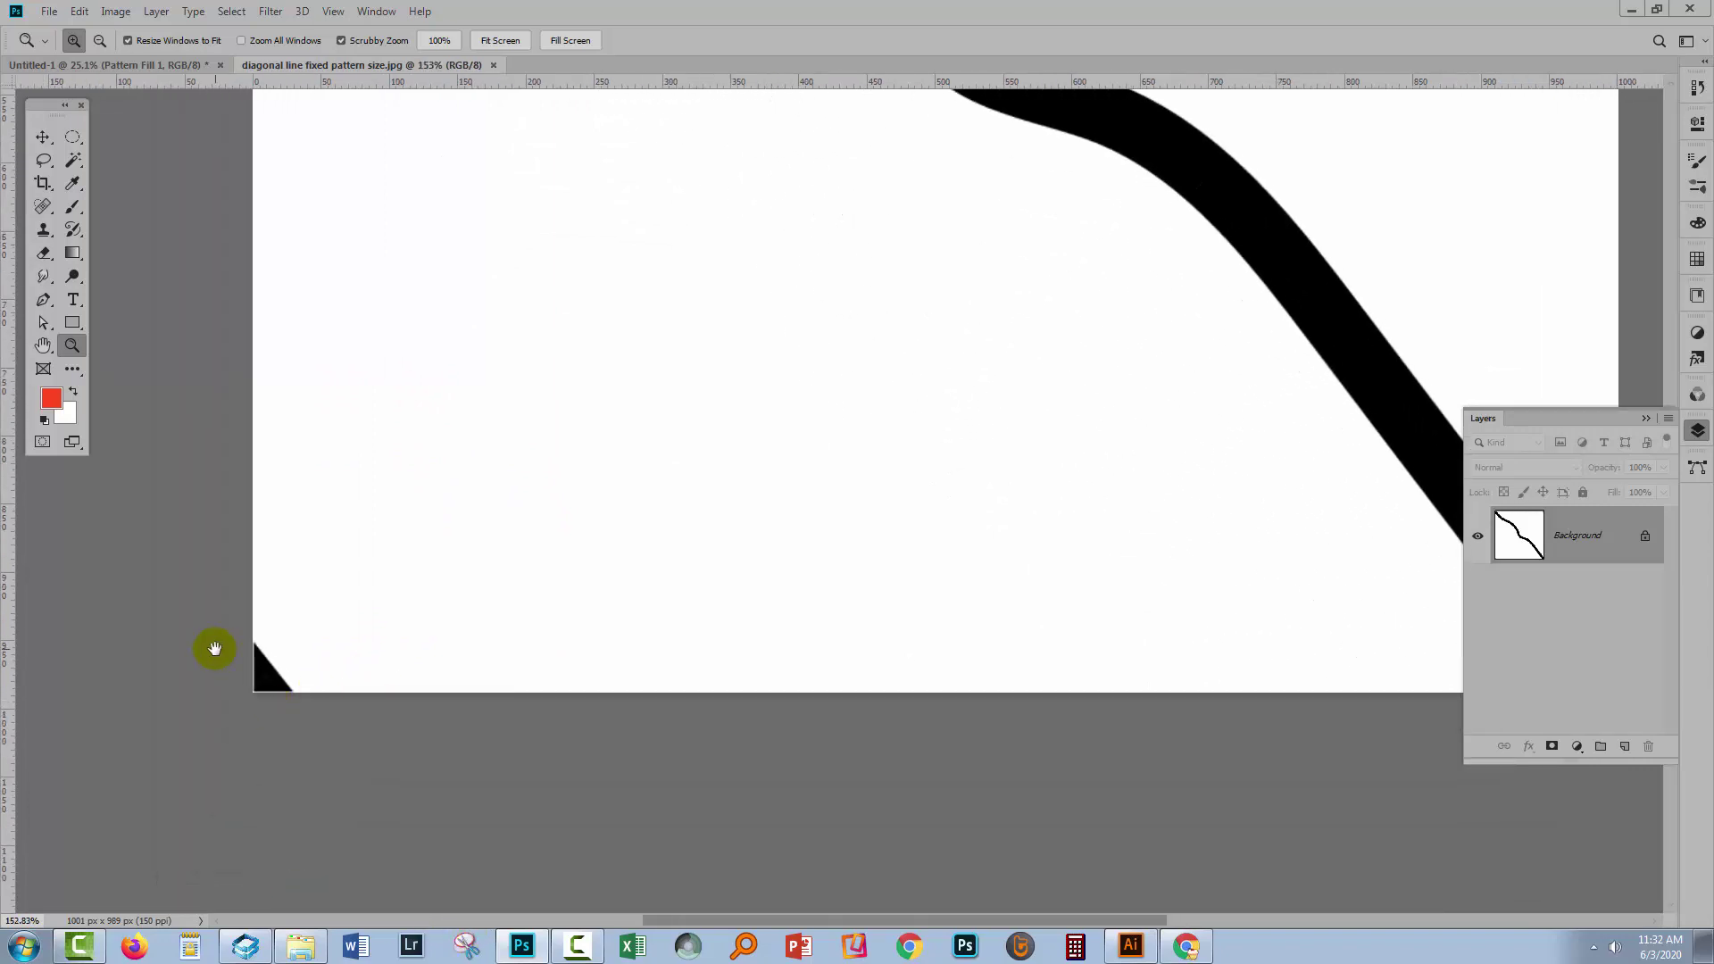
{"action": "key", "text": "ctrl+0"}
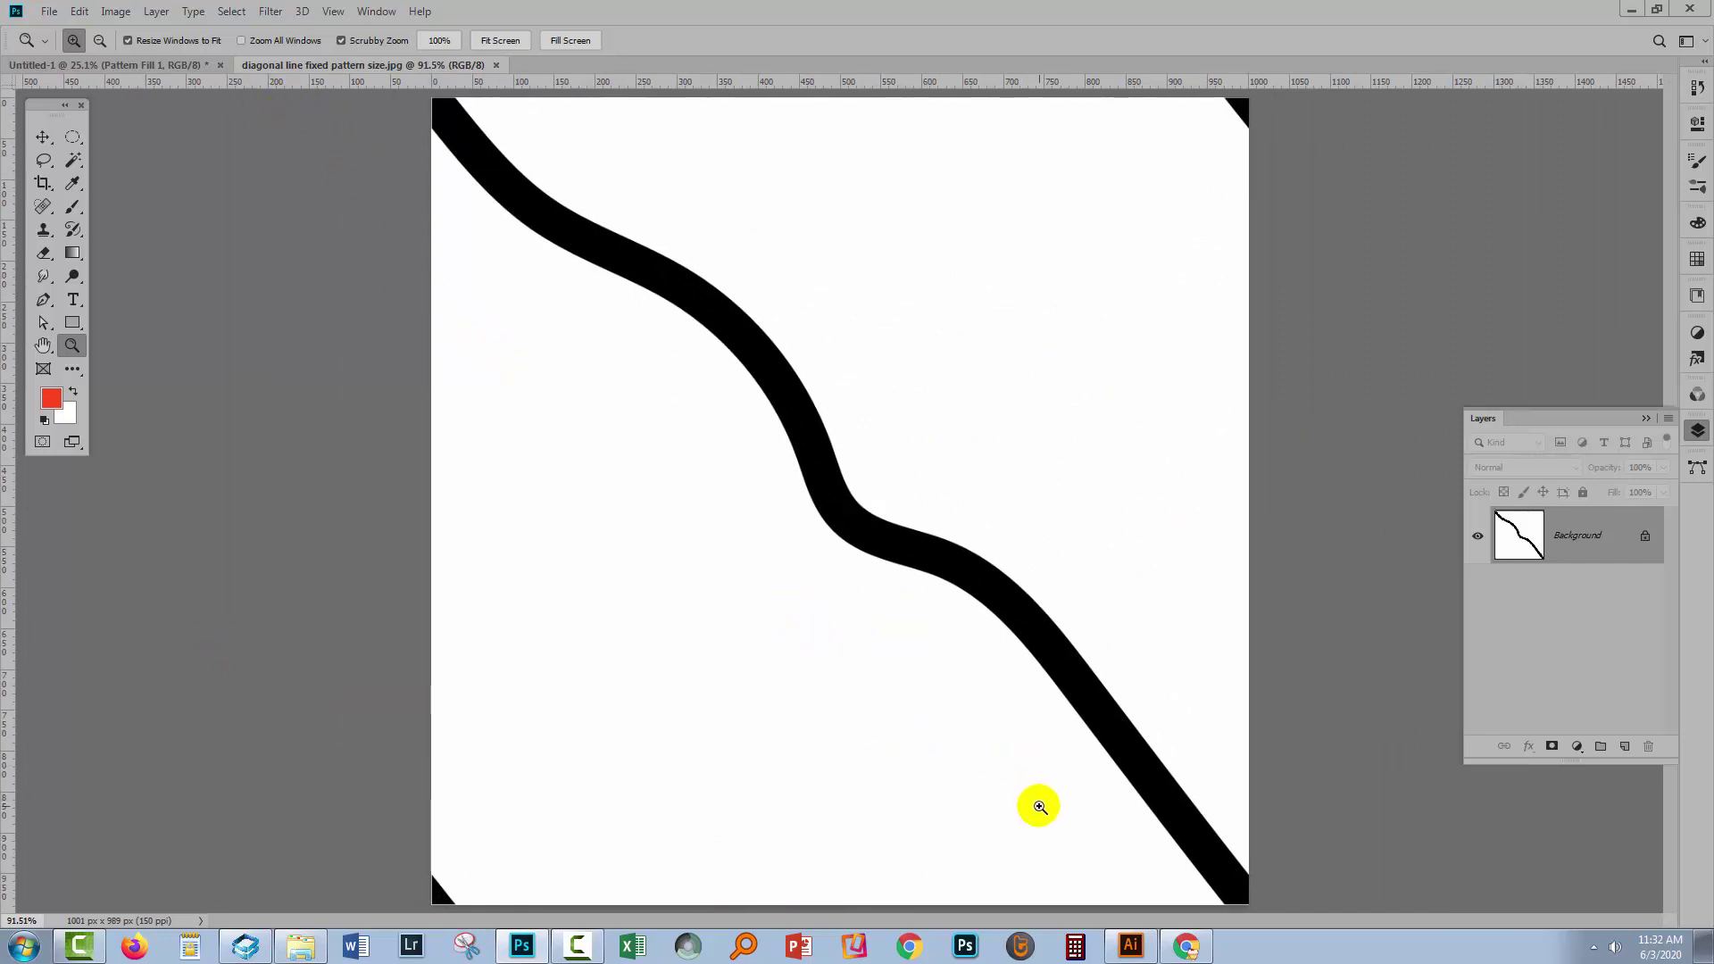
- Switch to Illustrator and set the clip group's position to X 0 px and Y 0 px
{"action": "left_click", "coordinate": [1128, 953]}
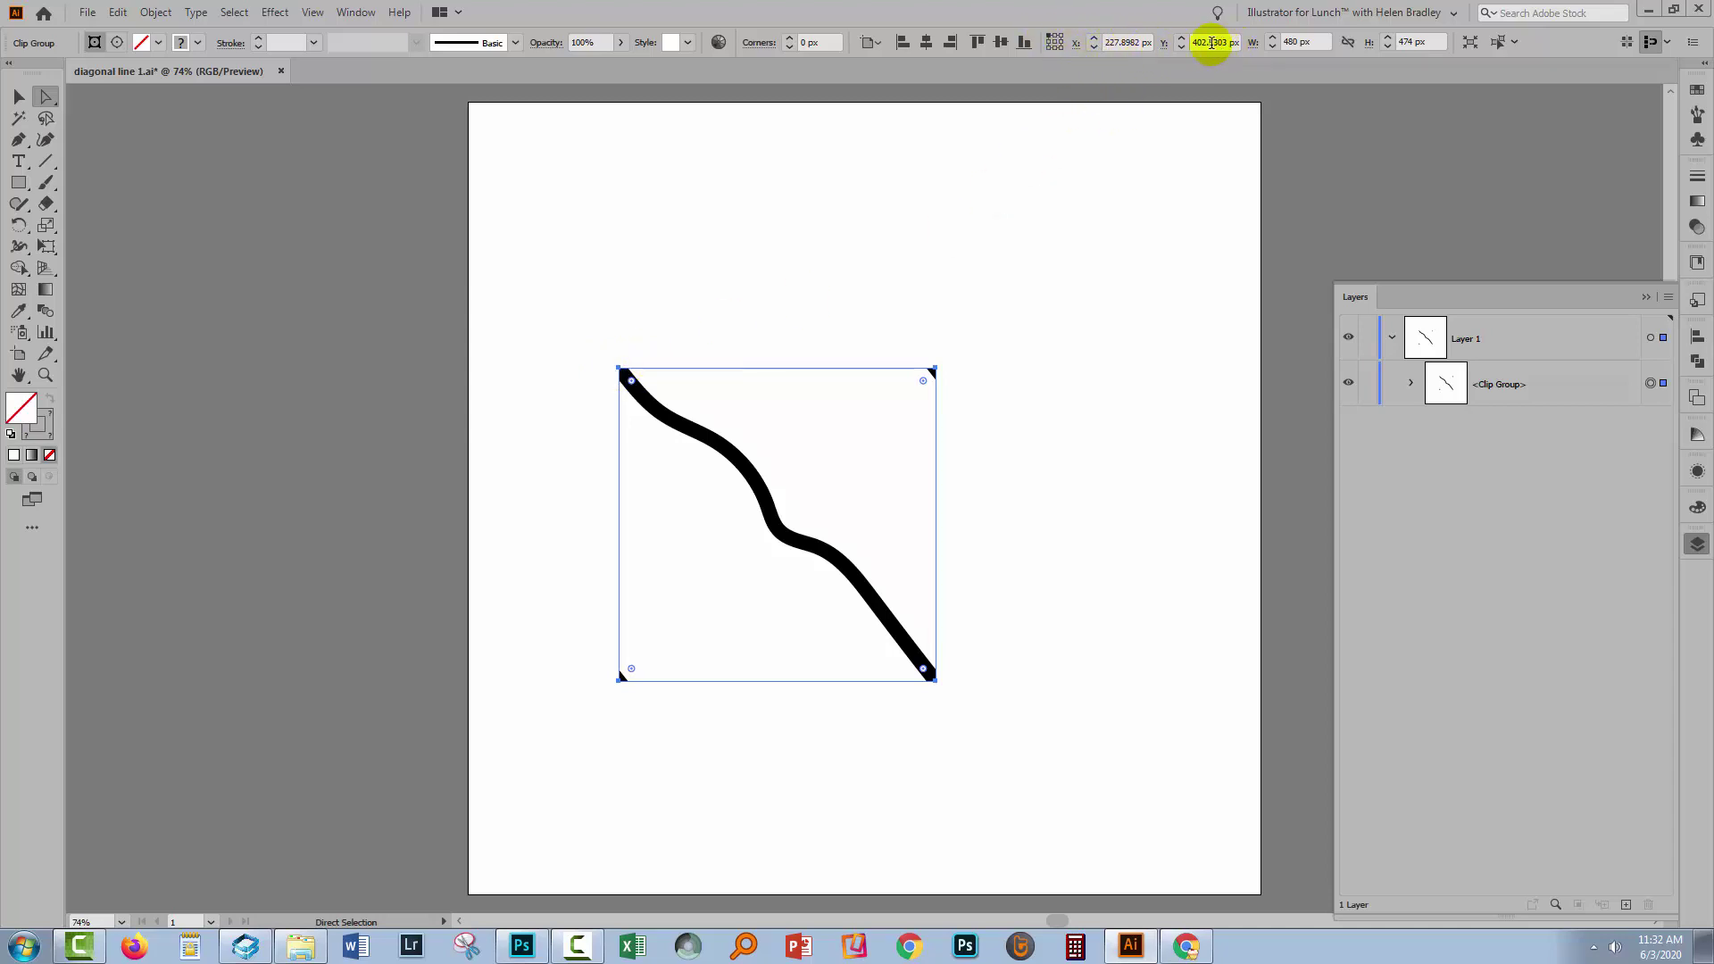
{"action": "left_click", "coordinate": [1105, 43]}
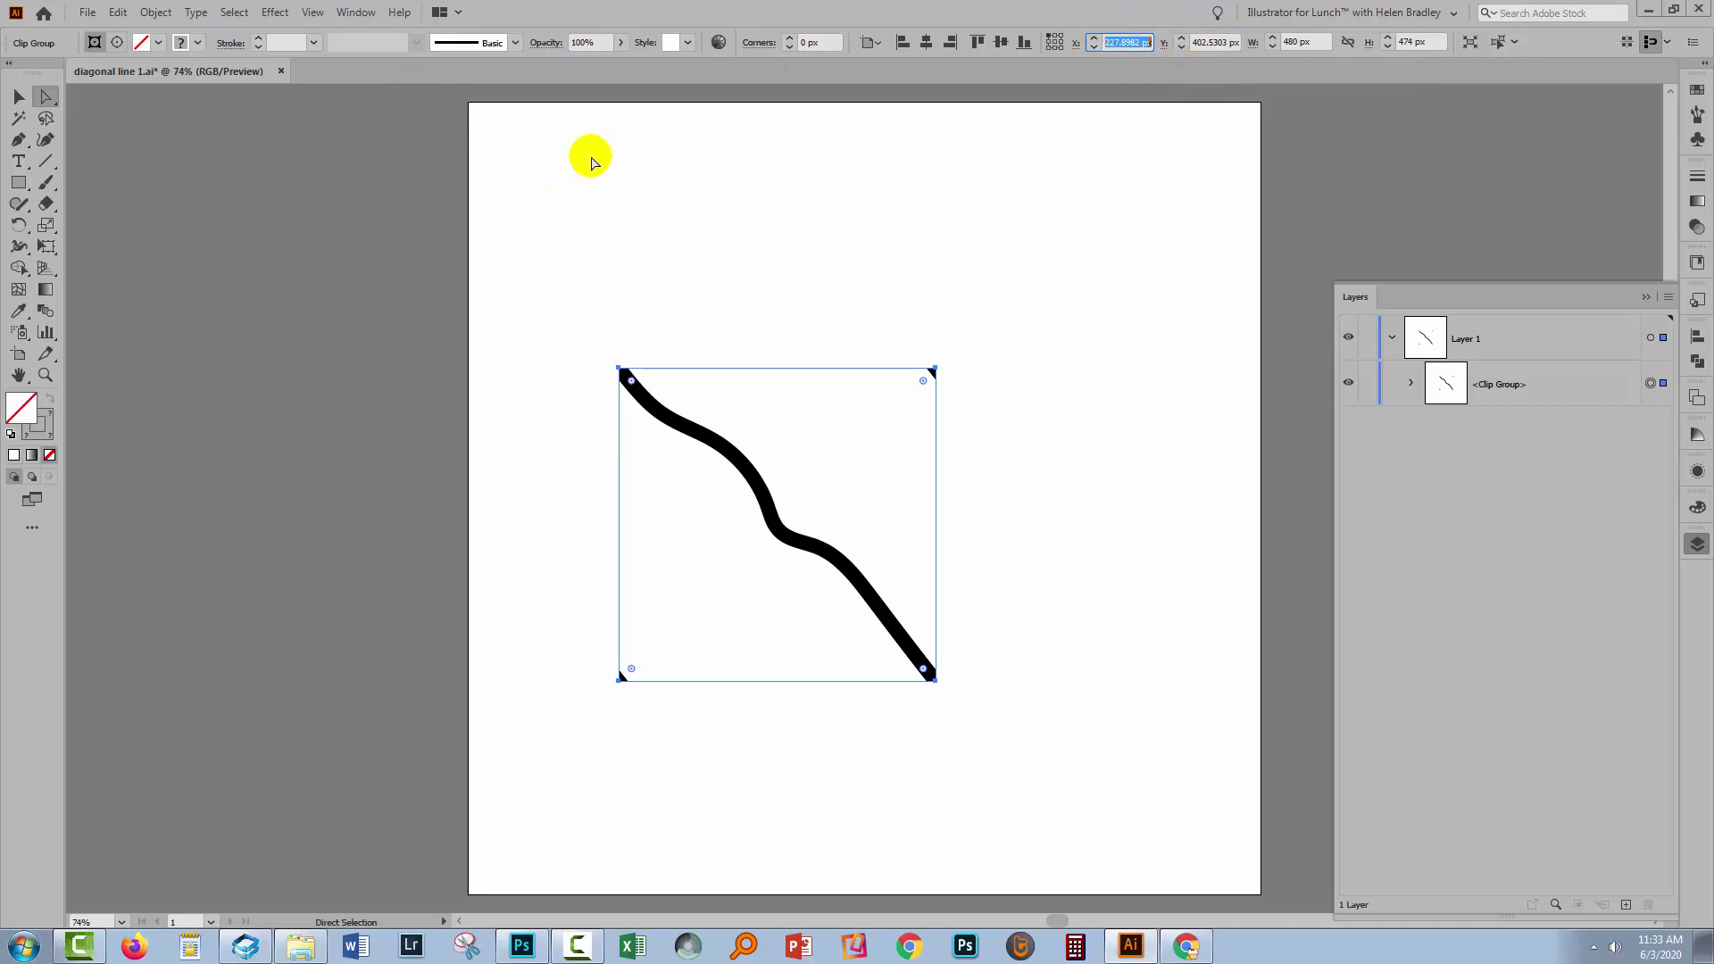
{"action": "type", "text": "0"}
{"action": "key", "text": "Tab"}
{"action": "type", "text": "0"}
{"action": "key", "text": "Tab"}
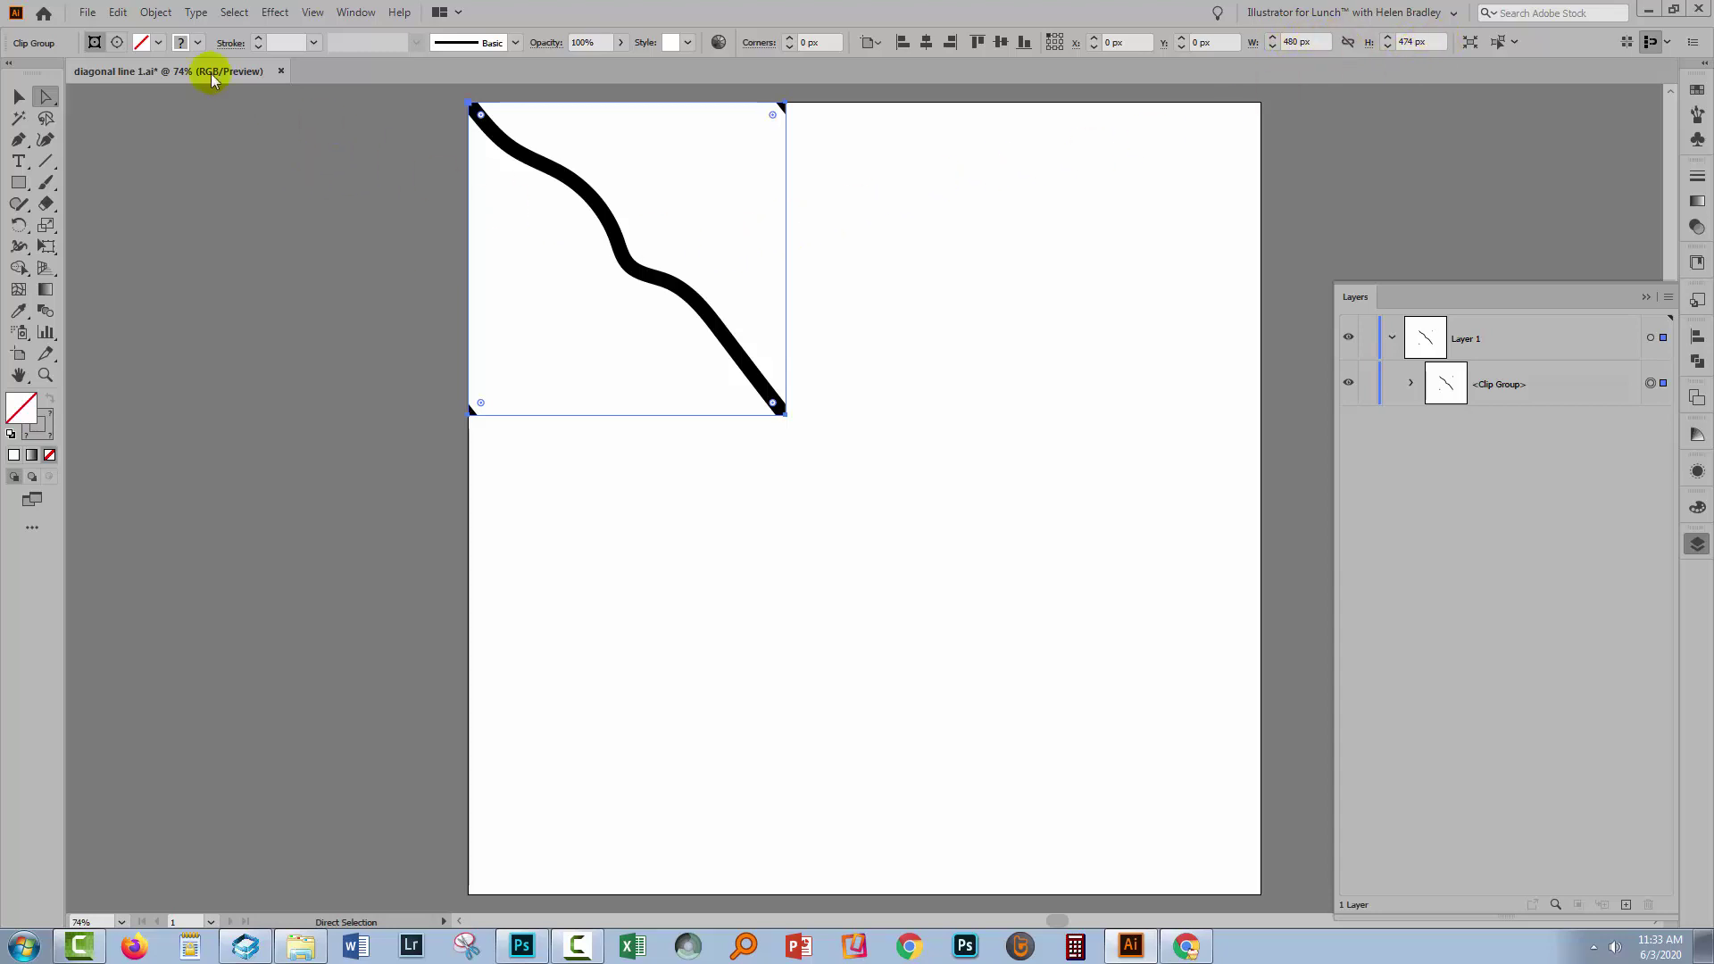
- Export the repositioned tile as the JPEG "diagonal line fixed pattern size fixed alignment.jpg" in RGB, maximum quality, at 150 ppi
{"action": "left_click", "coordinate": [86, 13]}
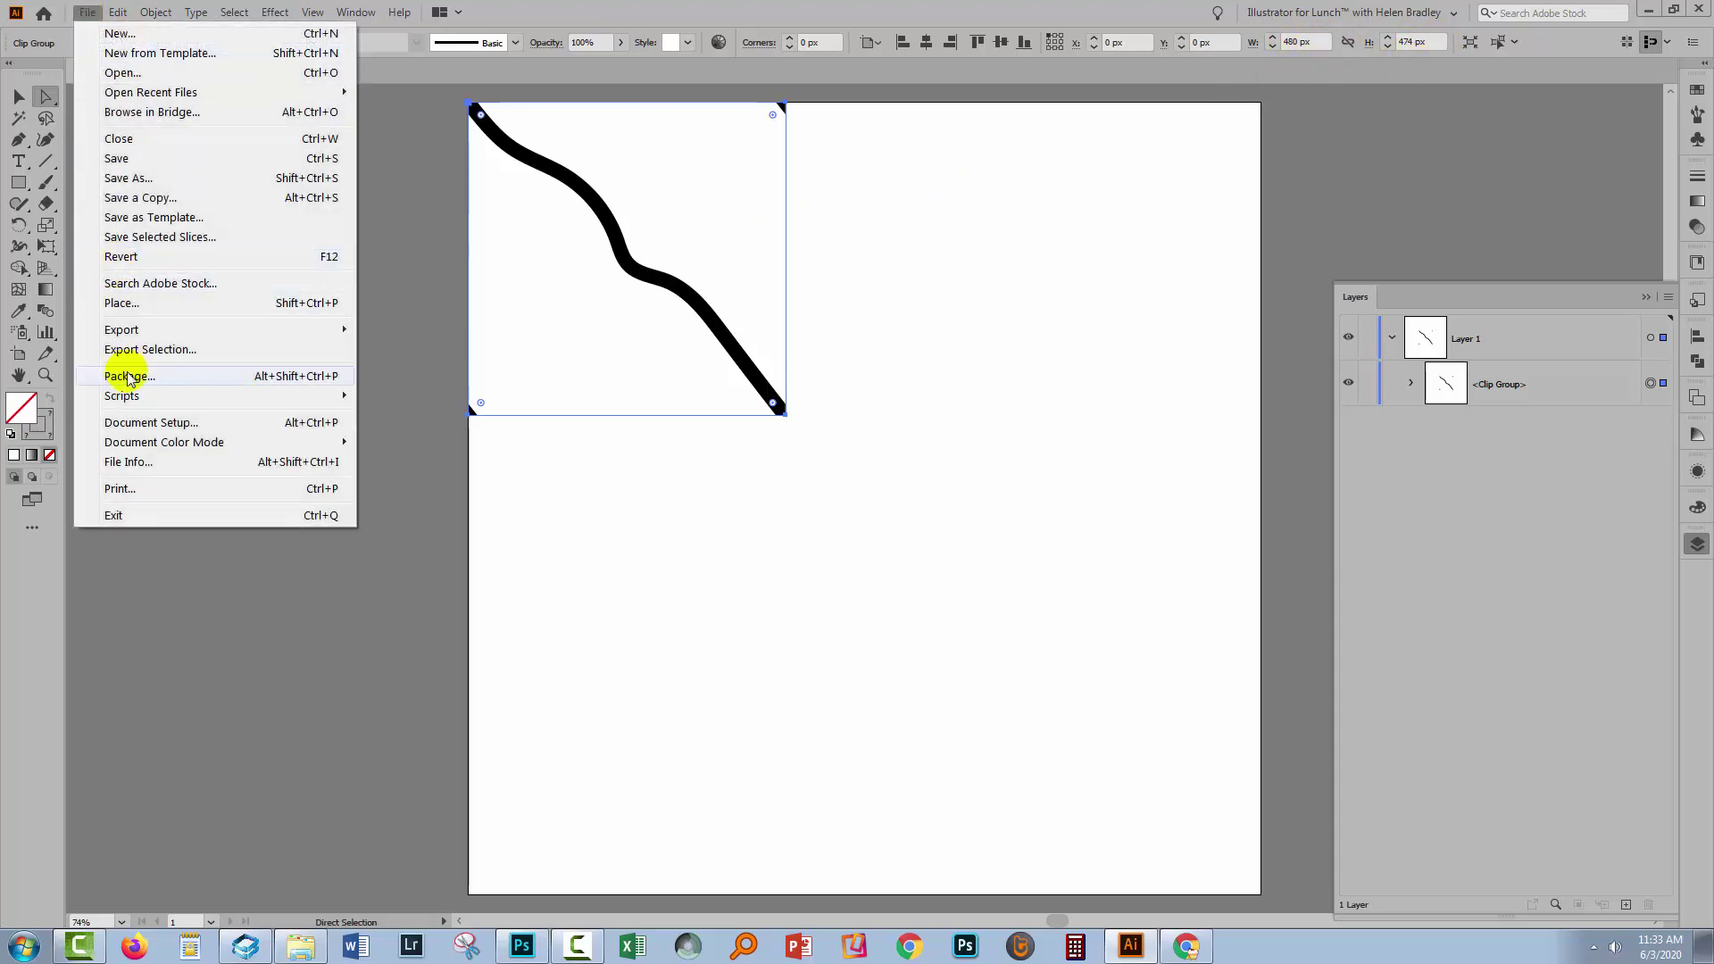
{"action": "mouse_move", "coordinate": [141, 330]}
{"action": "left_click", "coordinate": [457, 357]}
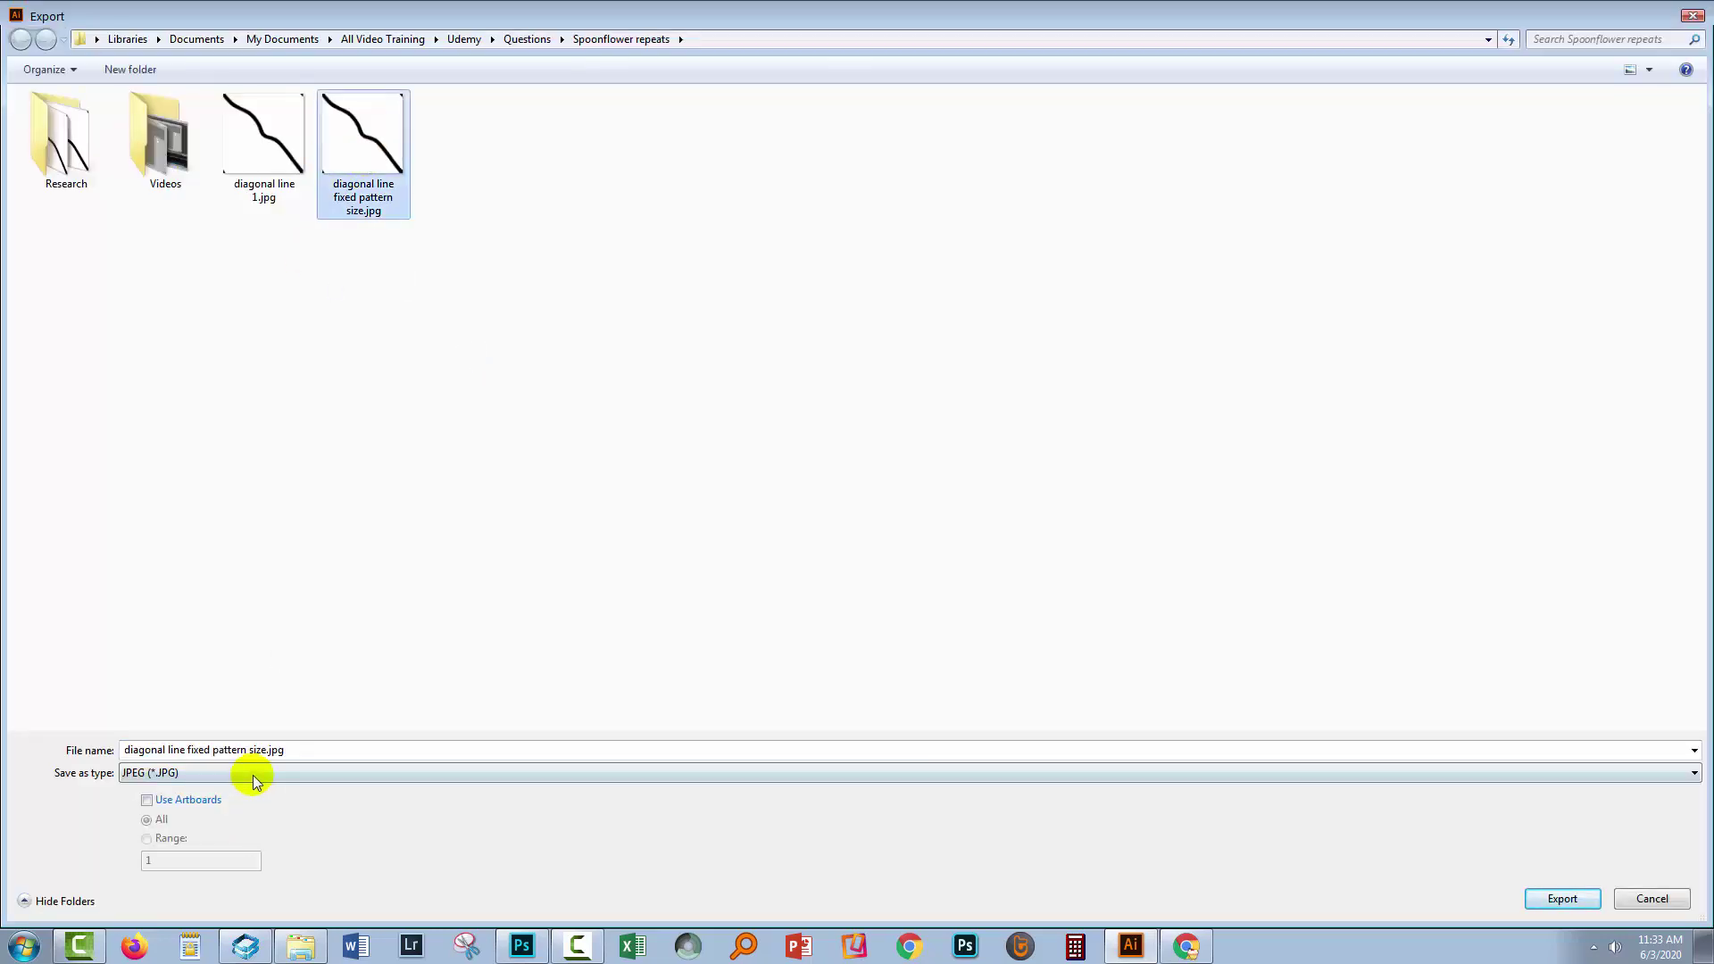
{"action": "type", "text": "fixed alignment"}
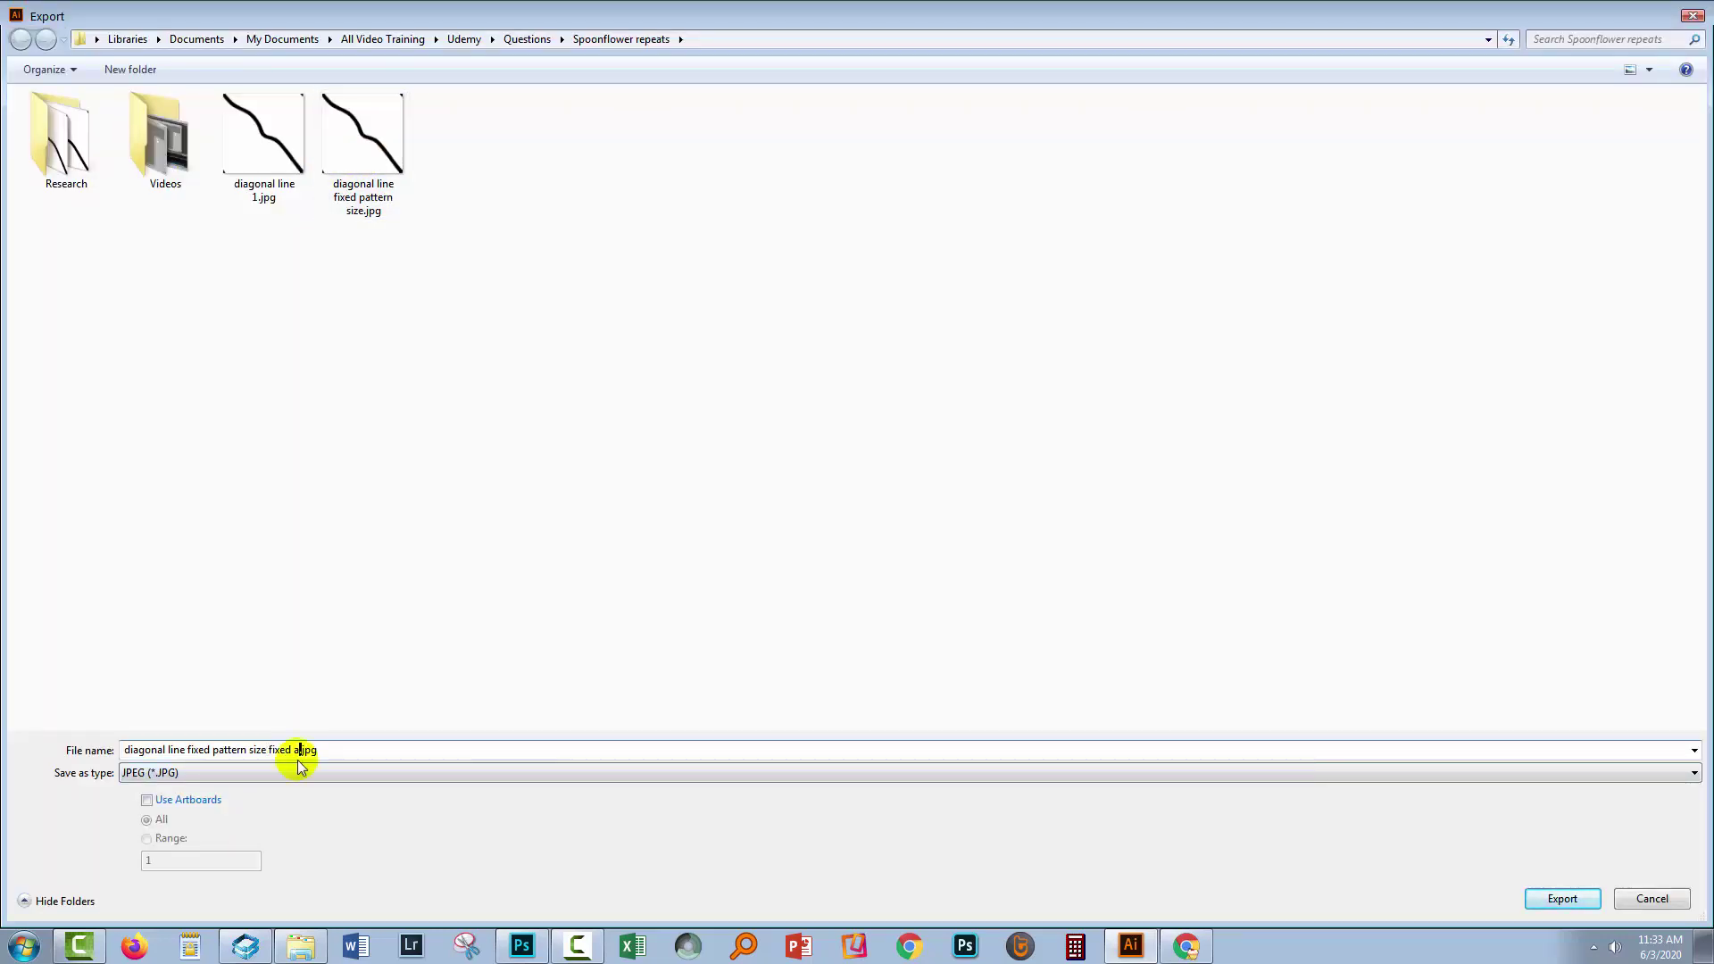
{"action": "key", "text": "Return"}
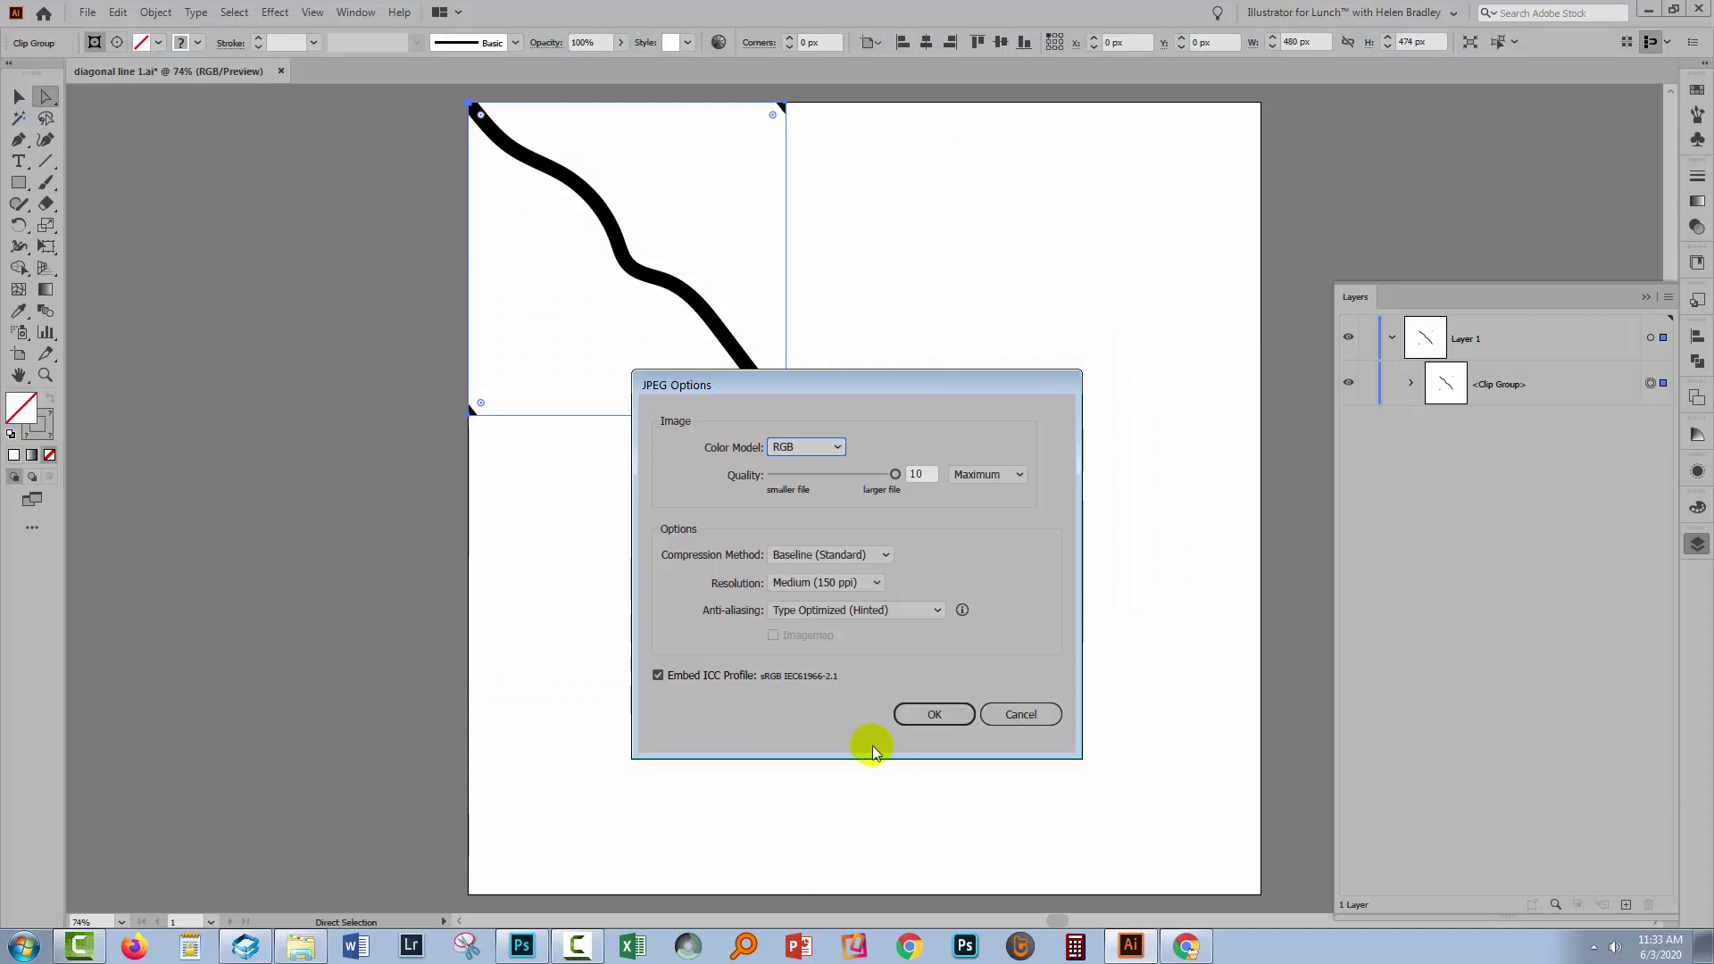
{"action": "left_click", "coordinate": [928, 713]}
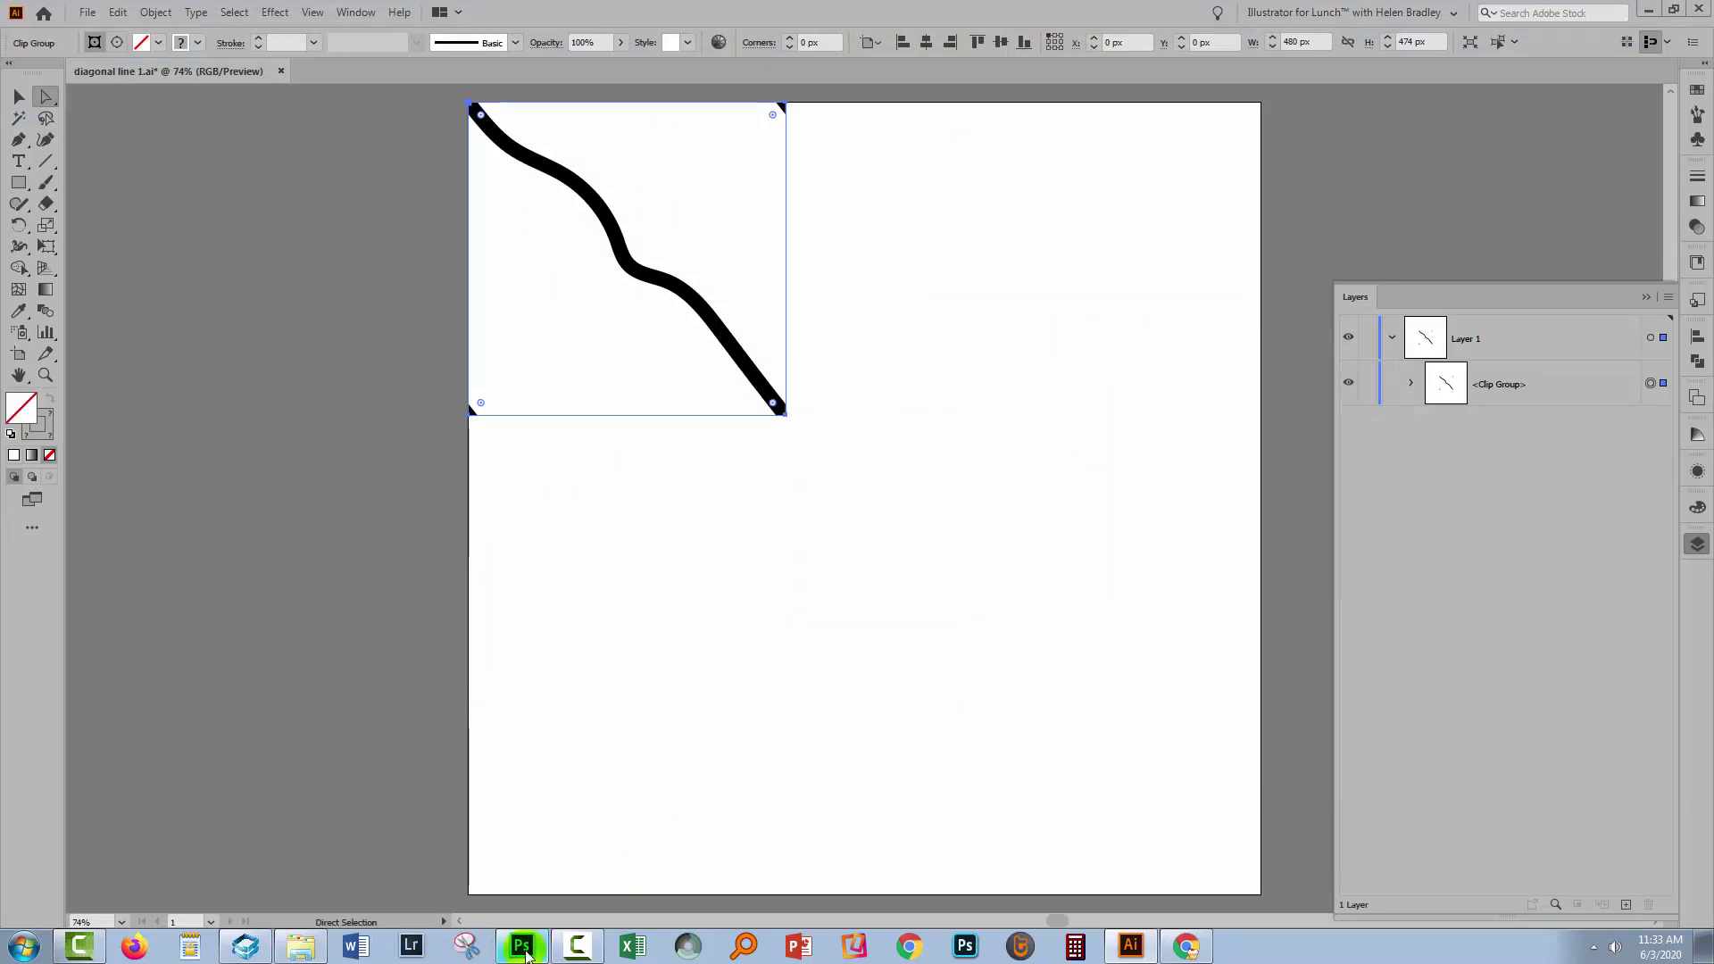
- Switch to Photoshop, close the previous tile image and open "diagonal line fixed pattern size fixed alignment.jpg"
{"action": "left_click", "coordinate": [524, 951]}
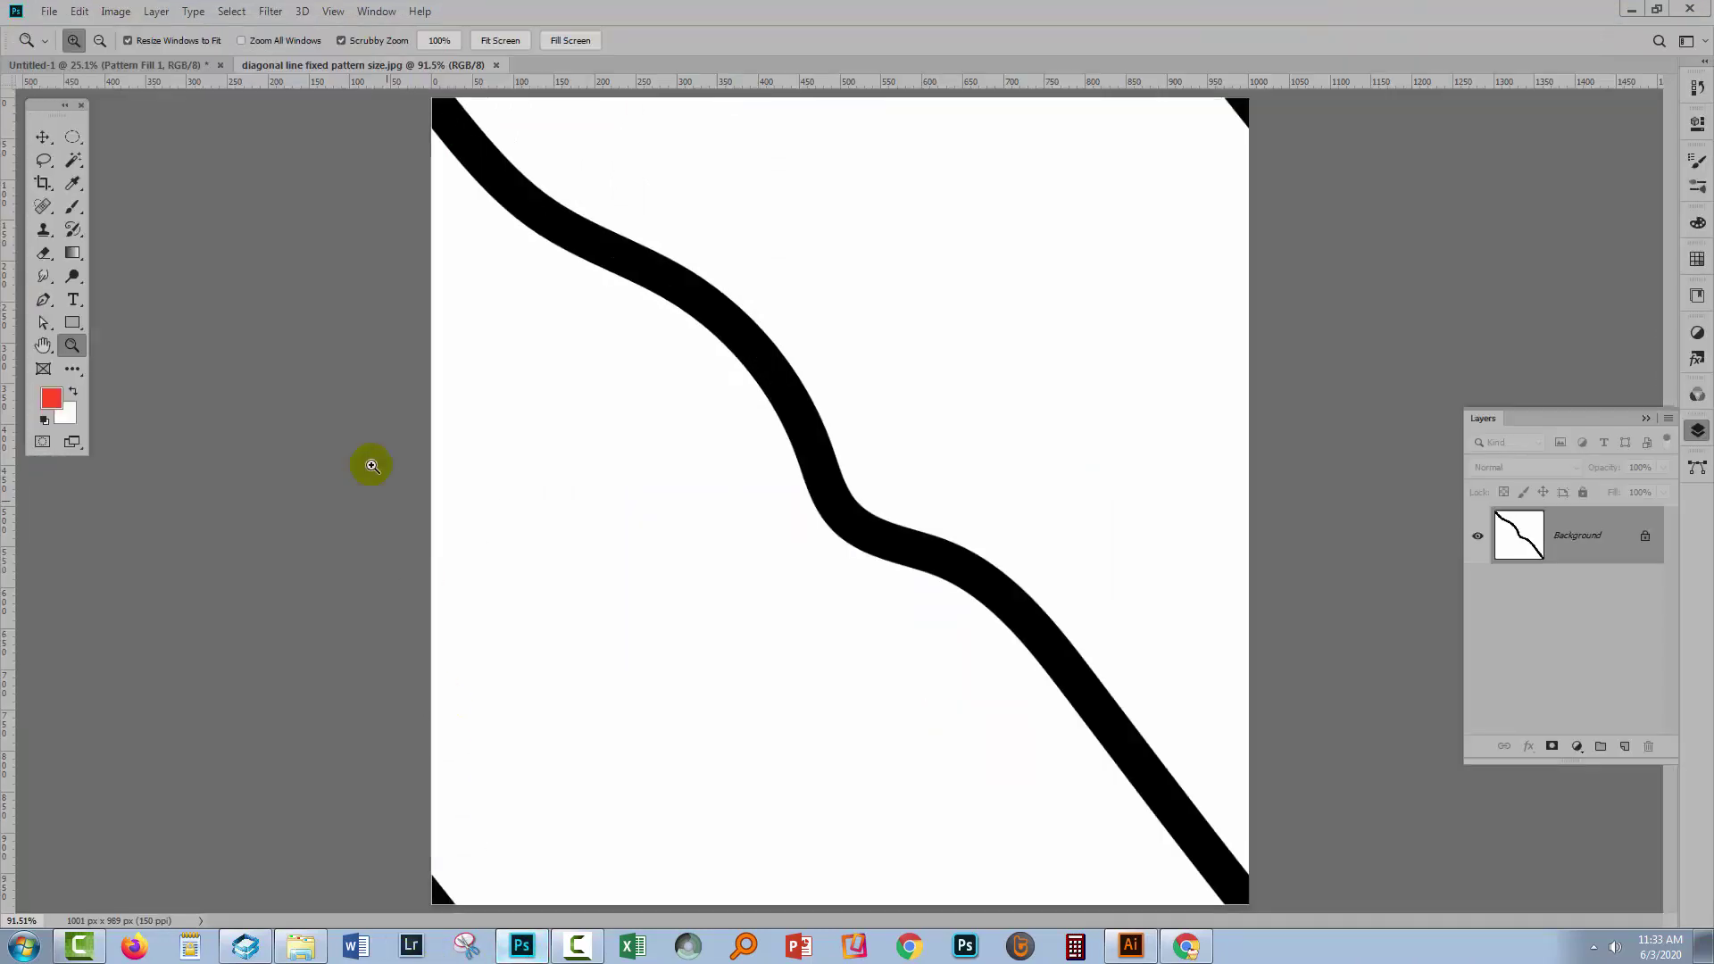
{"action": "left_click", "coordinate": [496, 65]}
{"action": "left_click", "coordinate": [54, 12]}
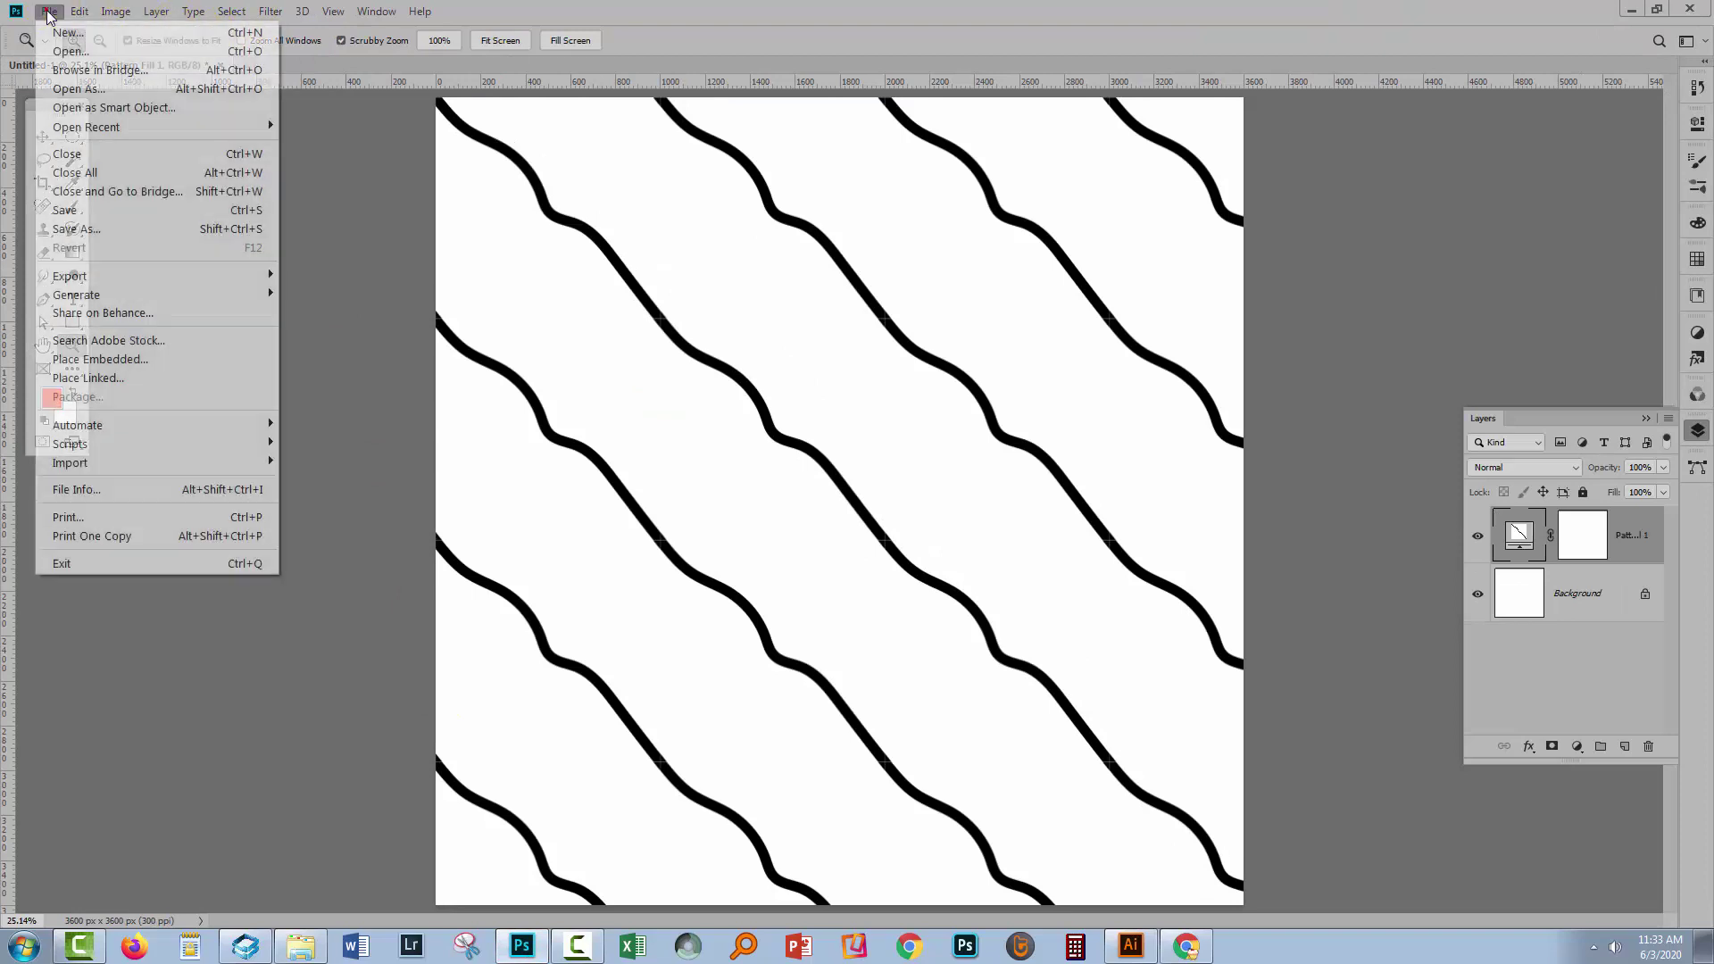
{"action": "left_click", "coordinate": [98, 51]}
{"action": "left_click", "coordinate": [462, 143]}
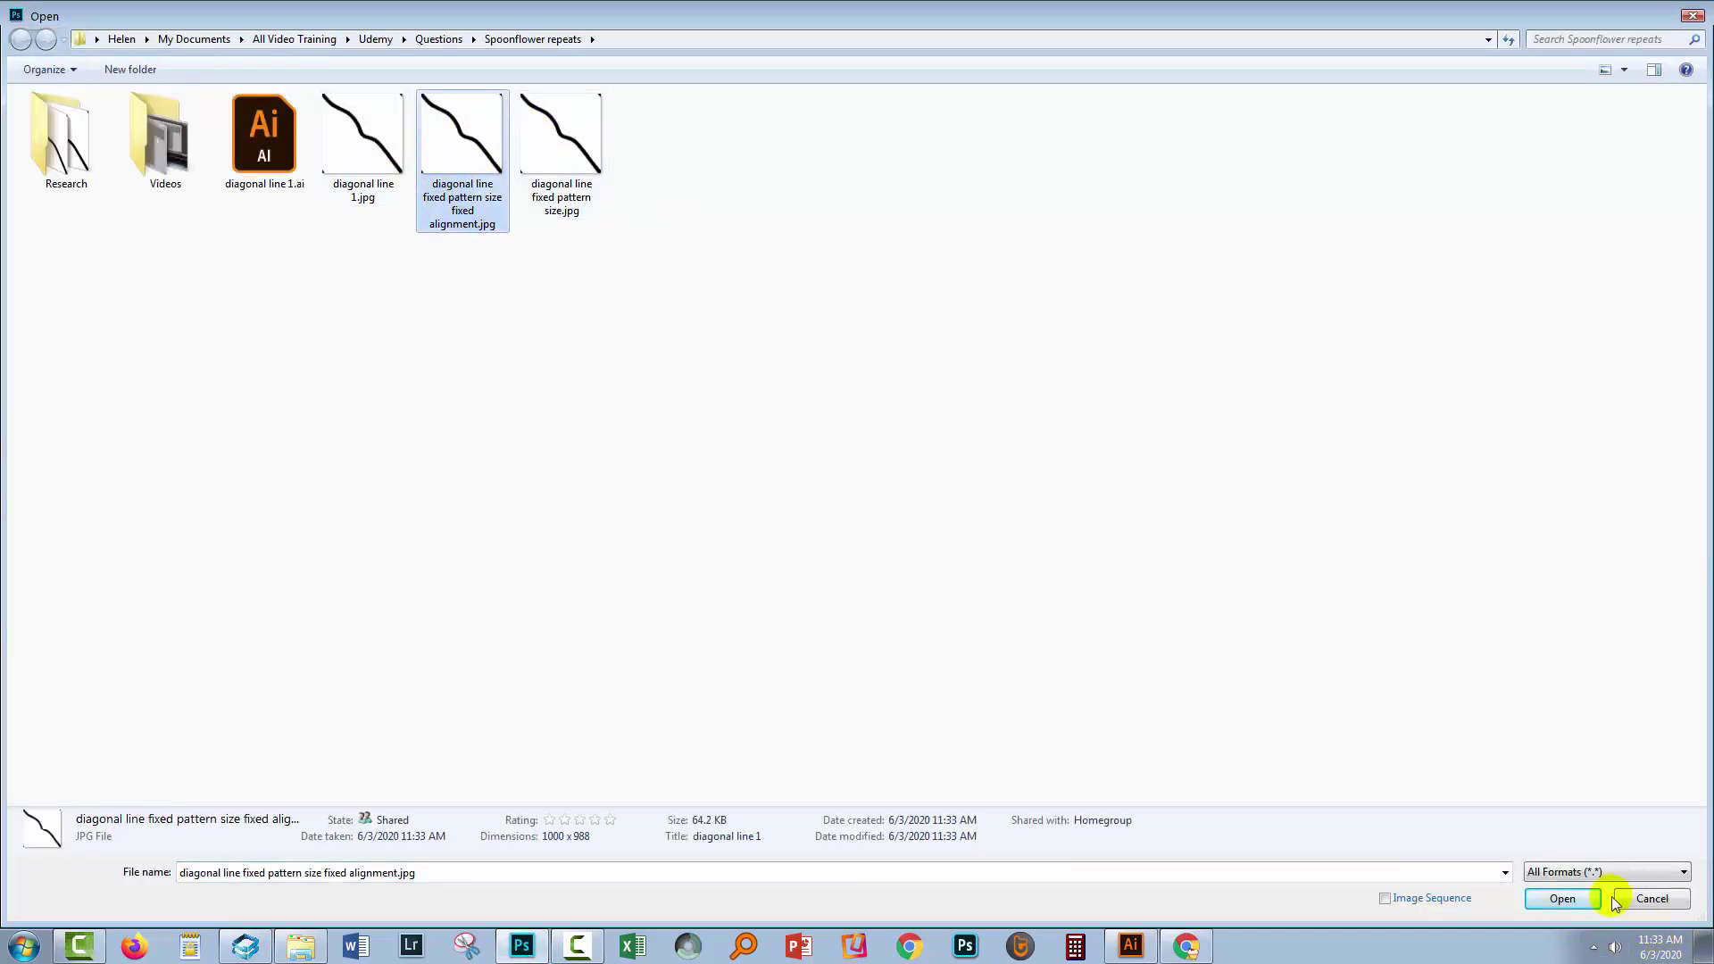
{"action": "left_click", "coordinate": [1562, 898]}
- Examine the realigned tile's corners and edges at high magnification for stray edge pixels
{"action": "left_click_drag", "start_coordinate": [548, 199], "coordinate": [593, 286]}
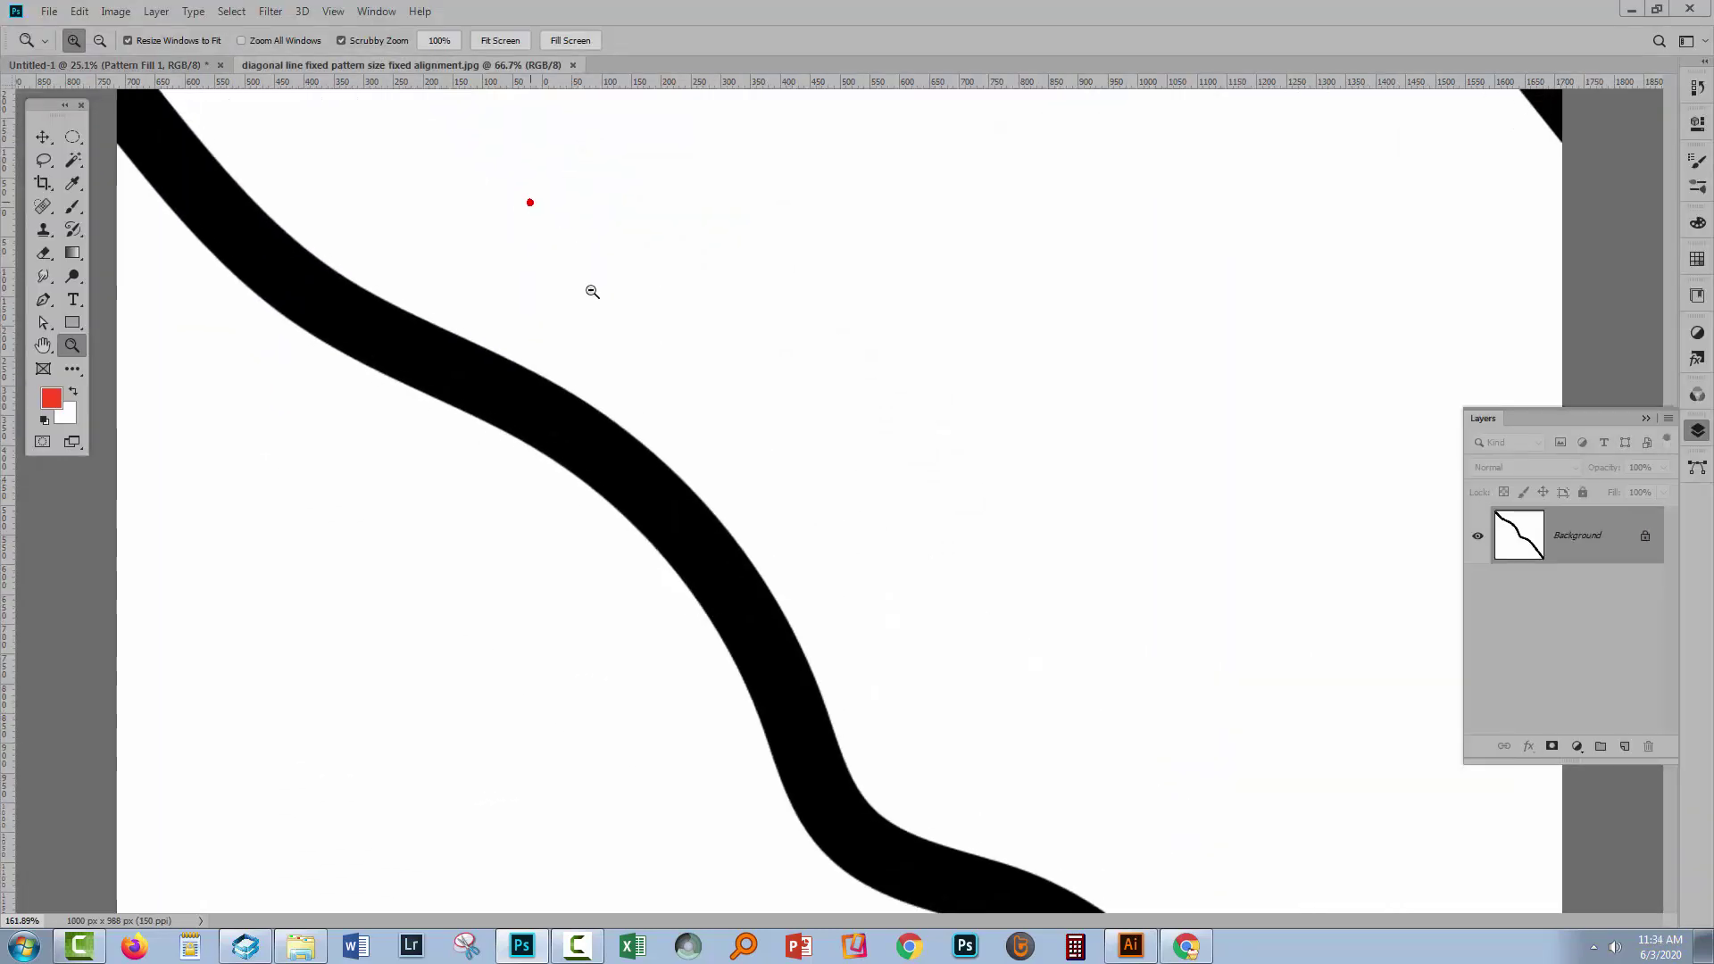
{"action": "left_click_drag", "start_coordinate": [398, 356], "coordinate": [631, 432]}
{"action": "left_click_drag", "start_coordinate": [1109, 257], "coordinate": [1190, 439]}
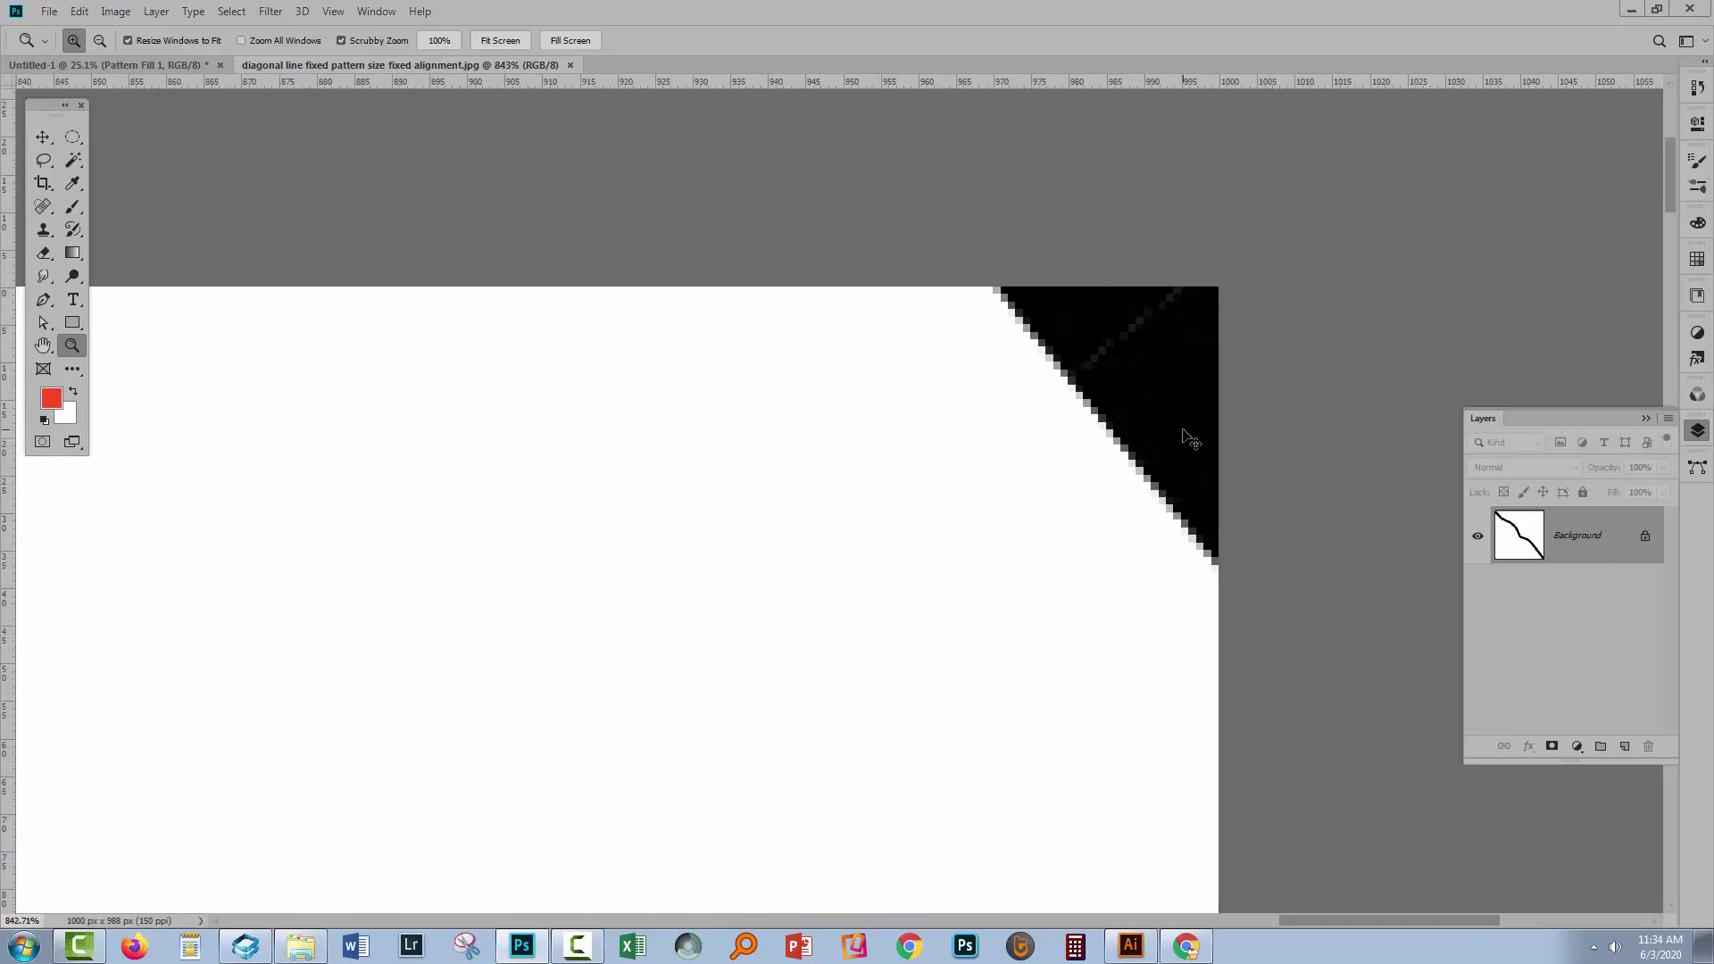
- Examine the realigned tile's bottom-left and bottom-right corners at high magnification for stray edge pixels
{"action": "key", "text": "ctrl+0"}
{"action": "left_click_drag", "start_coordinate": [402, 887], "coordinate": [202, 435]}
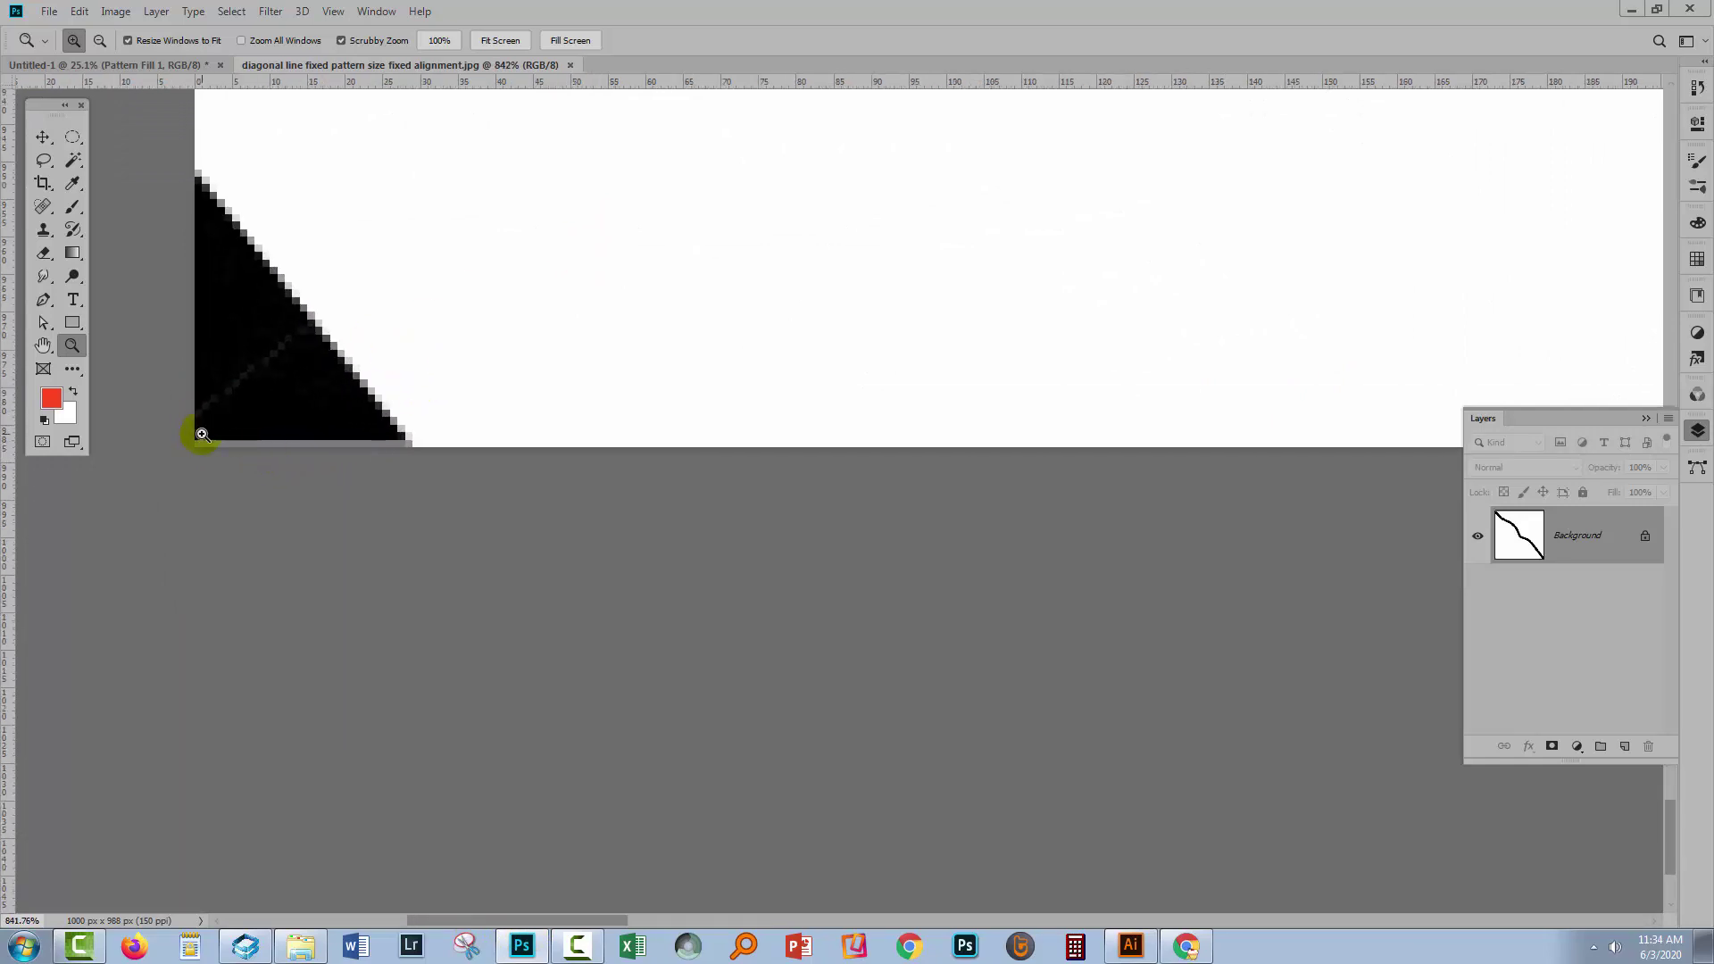
{"action": "key", "text": "ctrl+0"}
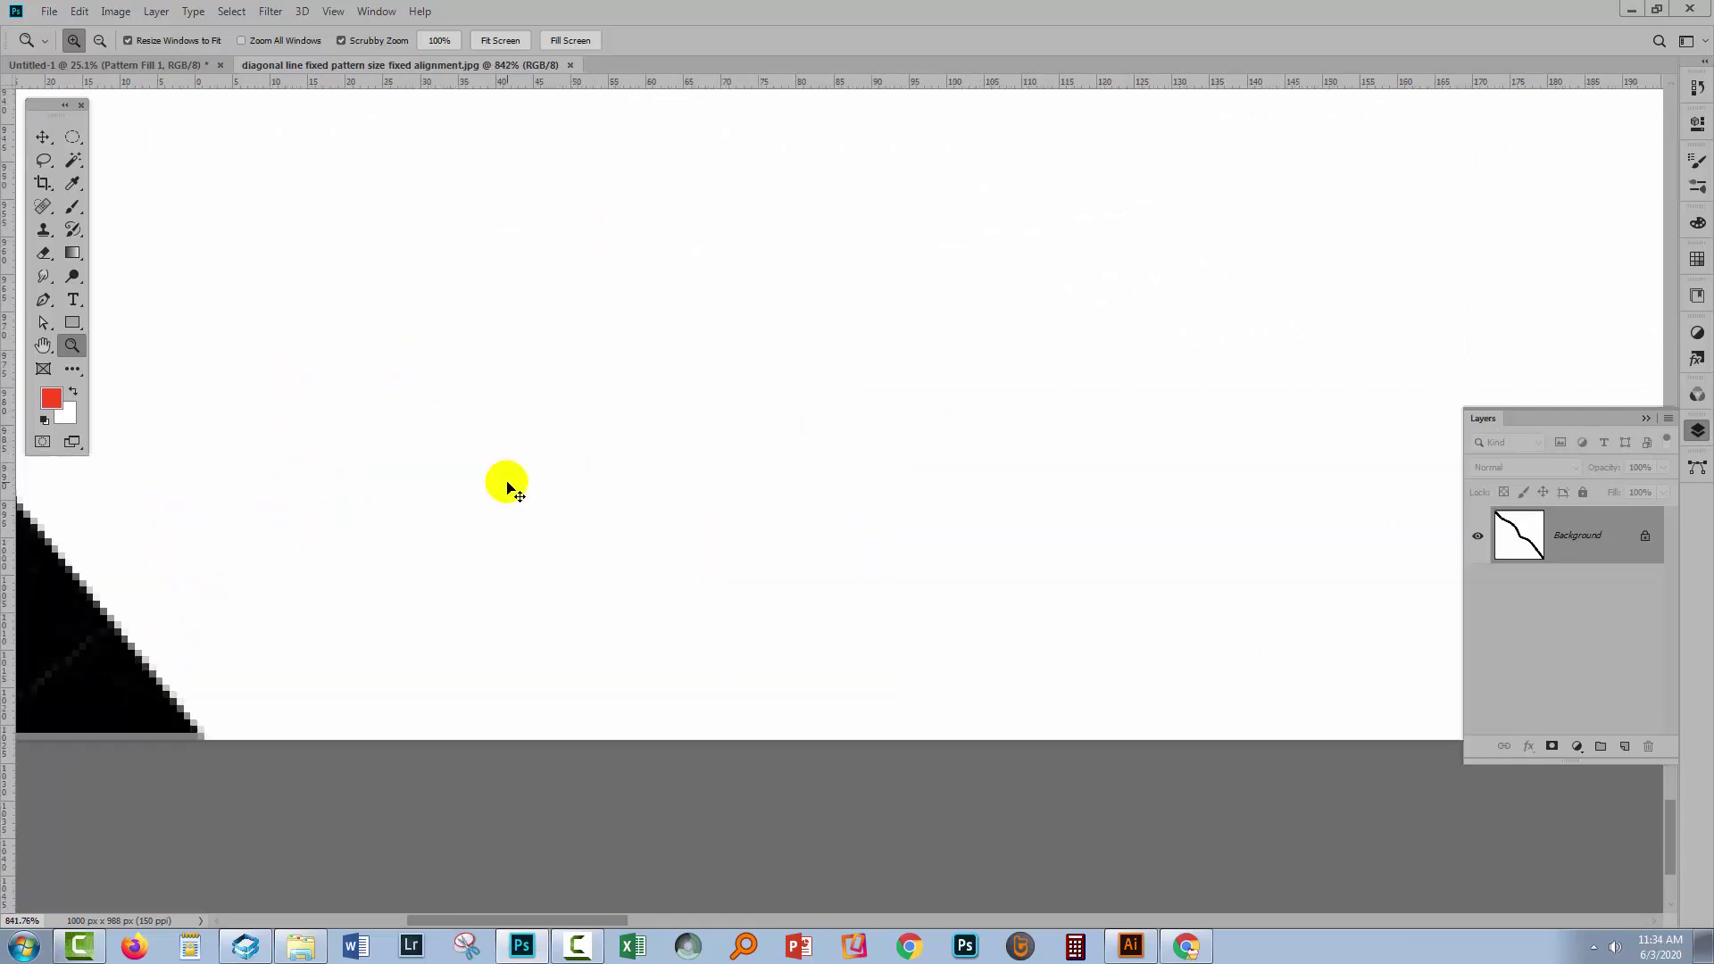
{"action": "left_click_drag", "start_coordinate": [1217, 796], "coordinate": [1237, 692]}
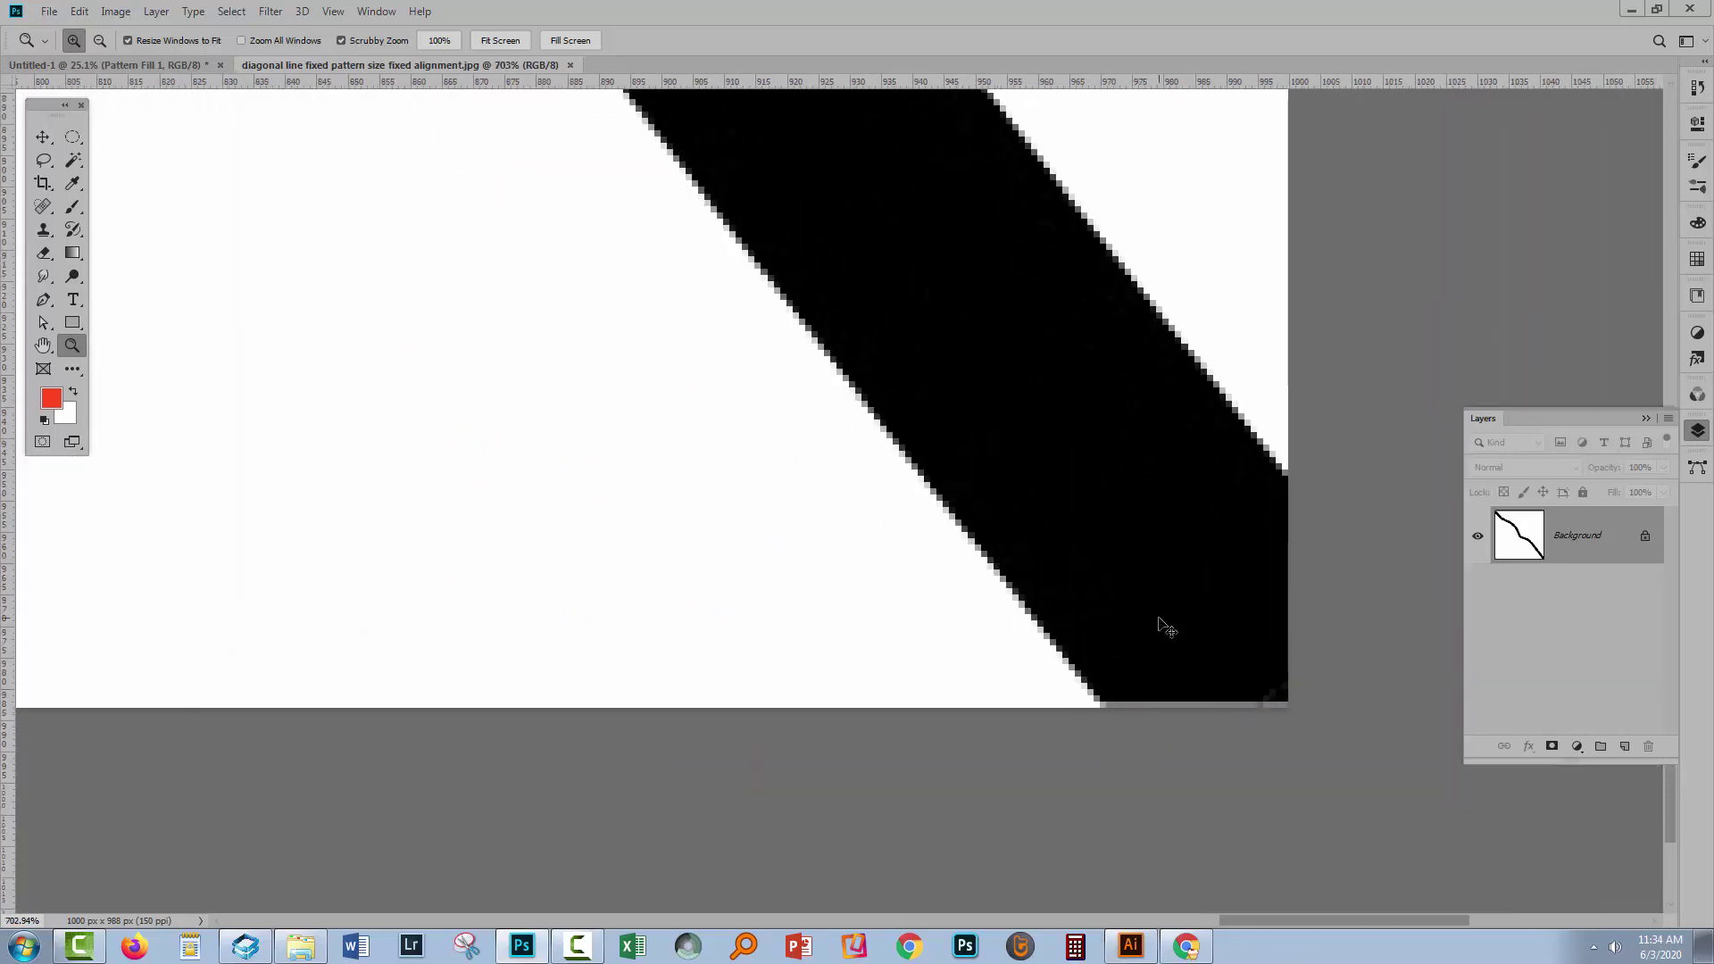
{"action": "key", "text": "ctrl+0"}
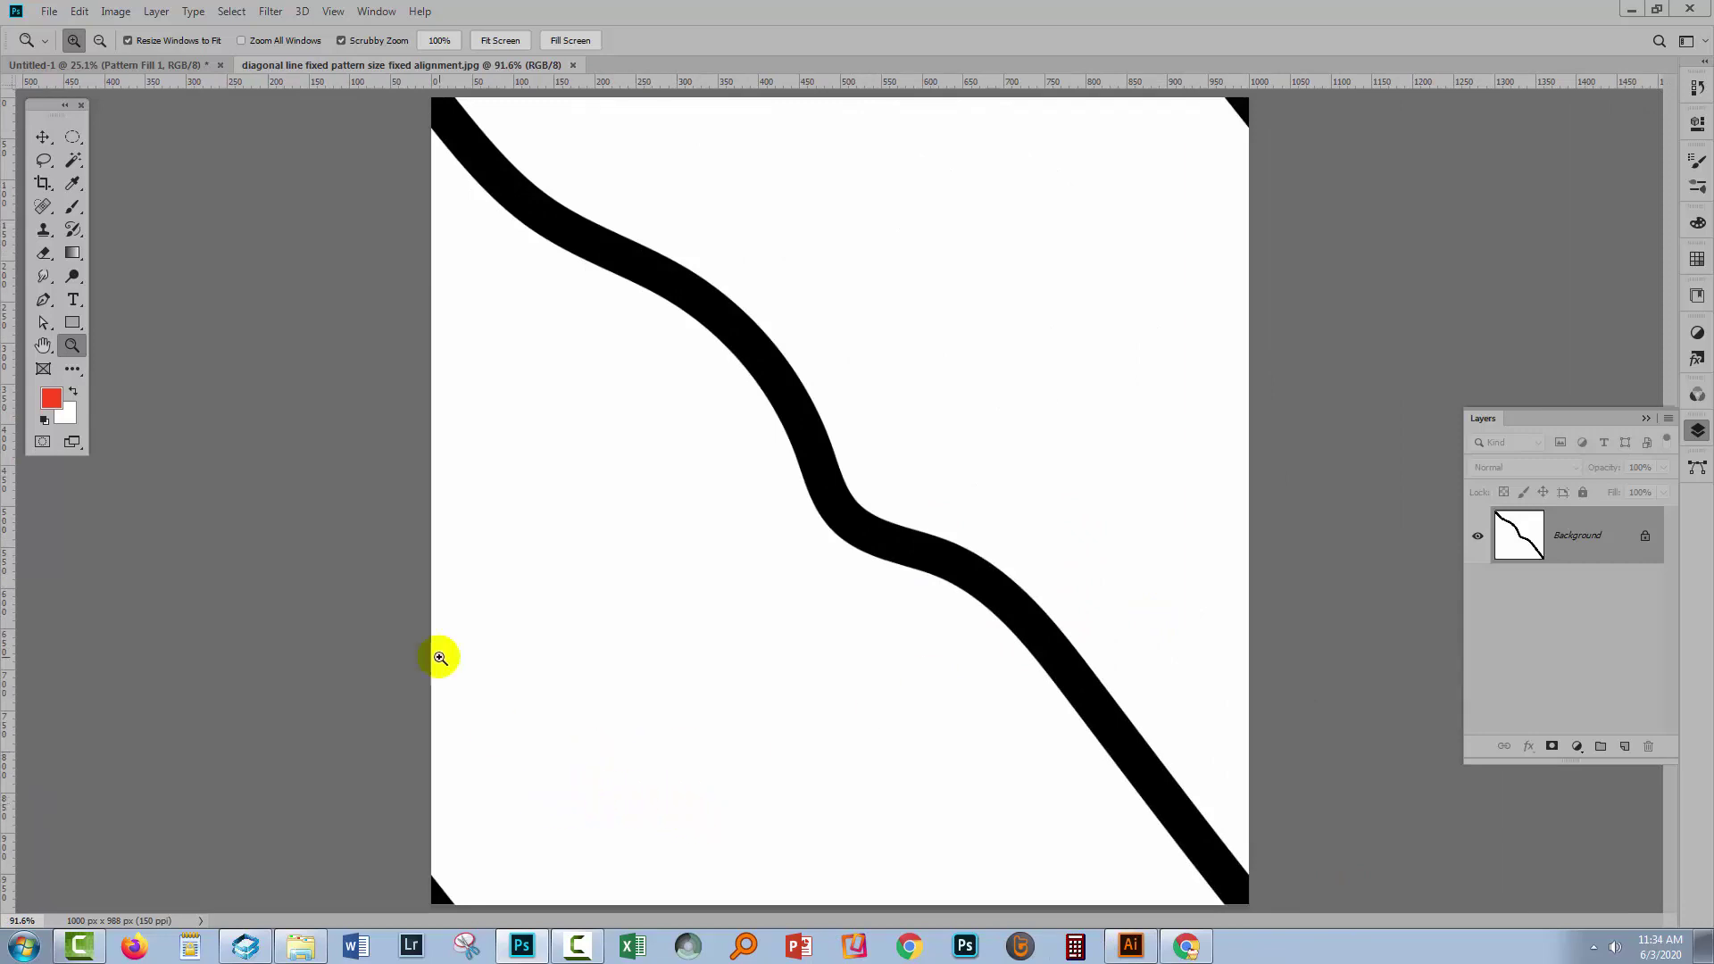
- Select the whole realigned tile image and define it as a pattern under the suggested name
{"action": "left_click", "coordinate": [231, 12]}
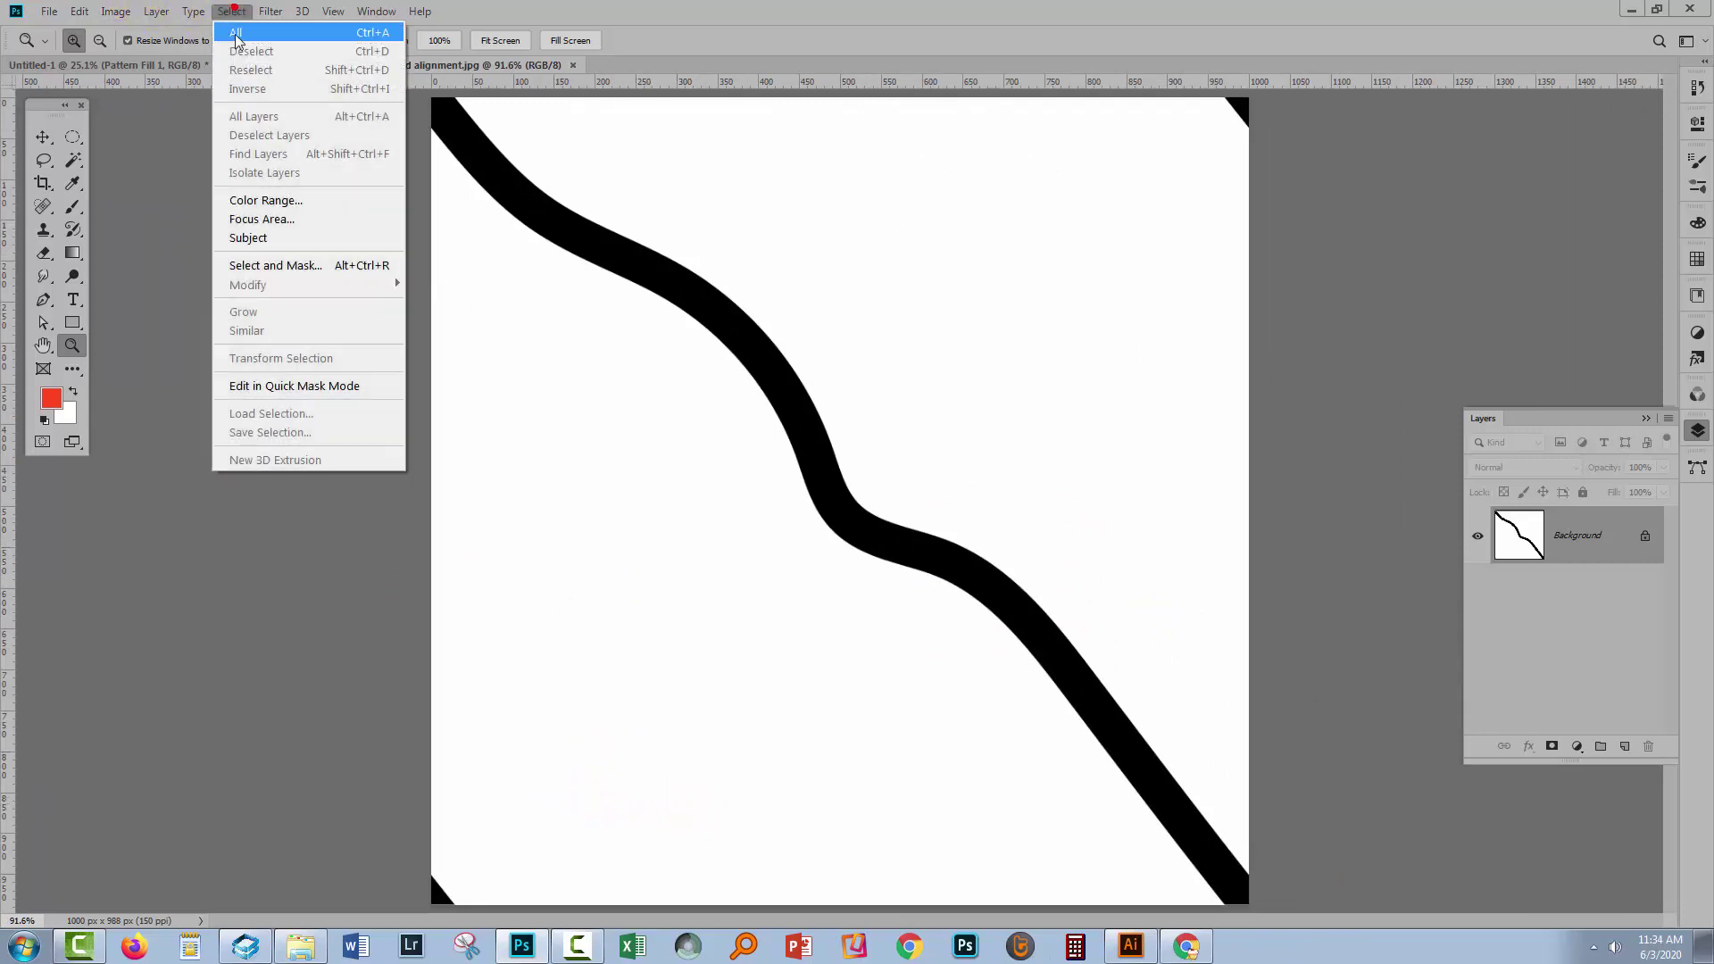
{"action": "left_click", "coordinate": [237, 34]}
{"action": "left_click", "coordinate": [83, 13]}
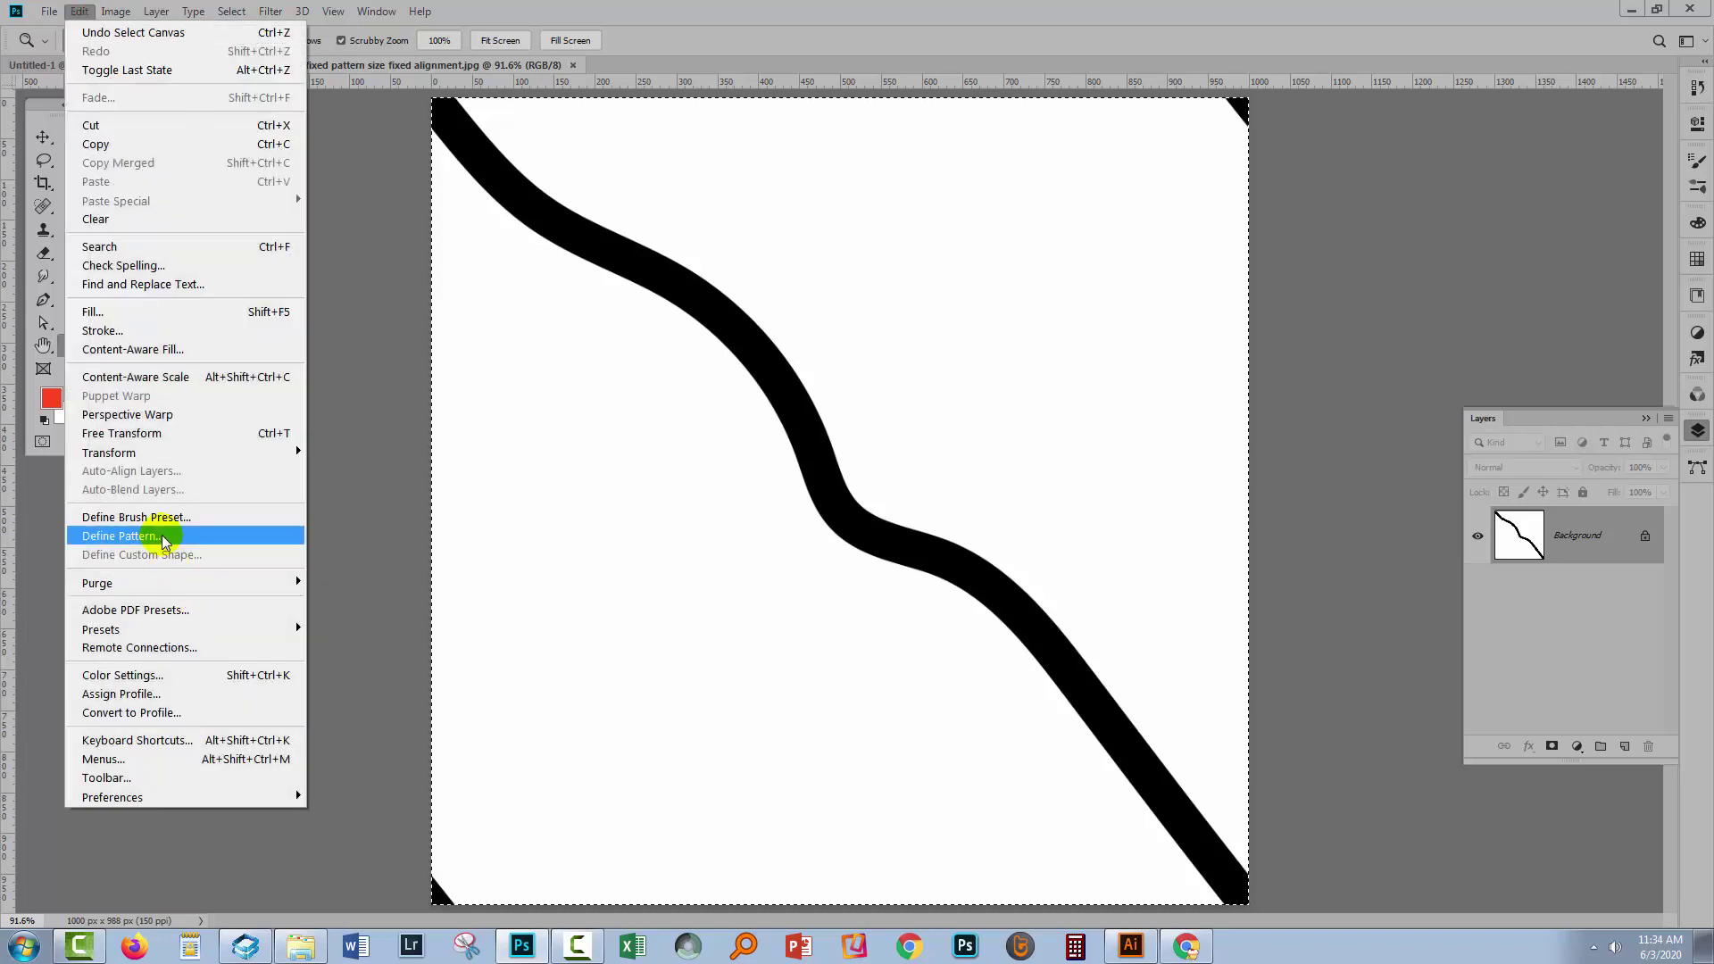
{"action": "left_click", "coordinate": [180, 535]}
{"action": "left_click", "coordinate": [1031, 401]}
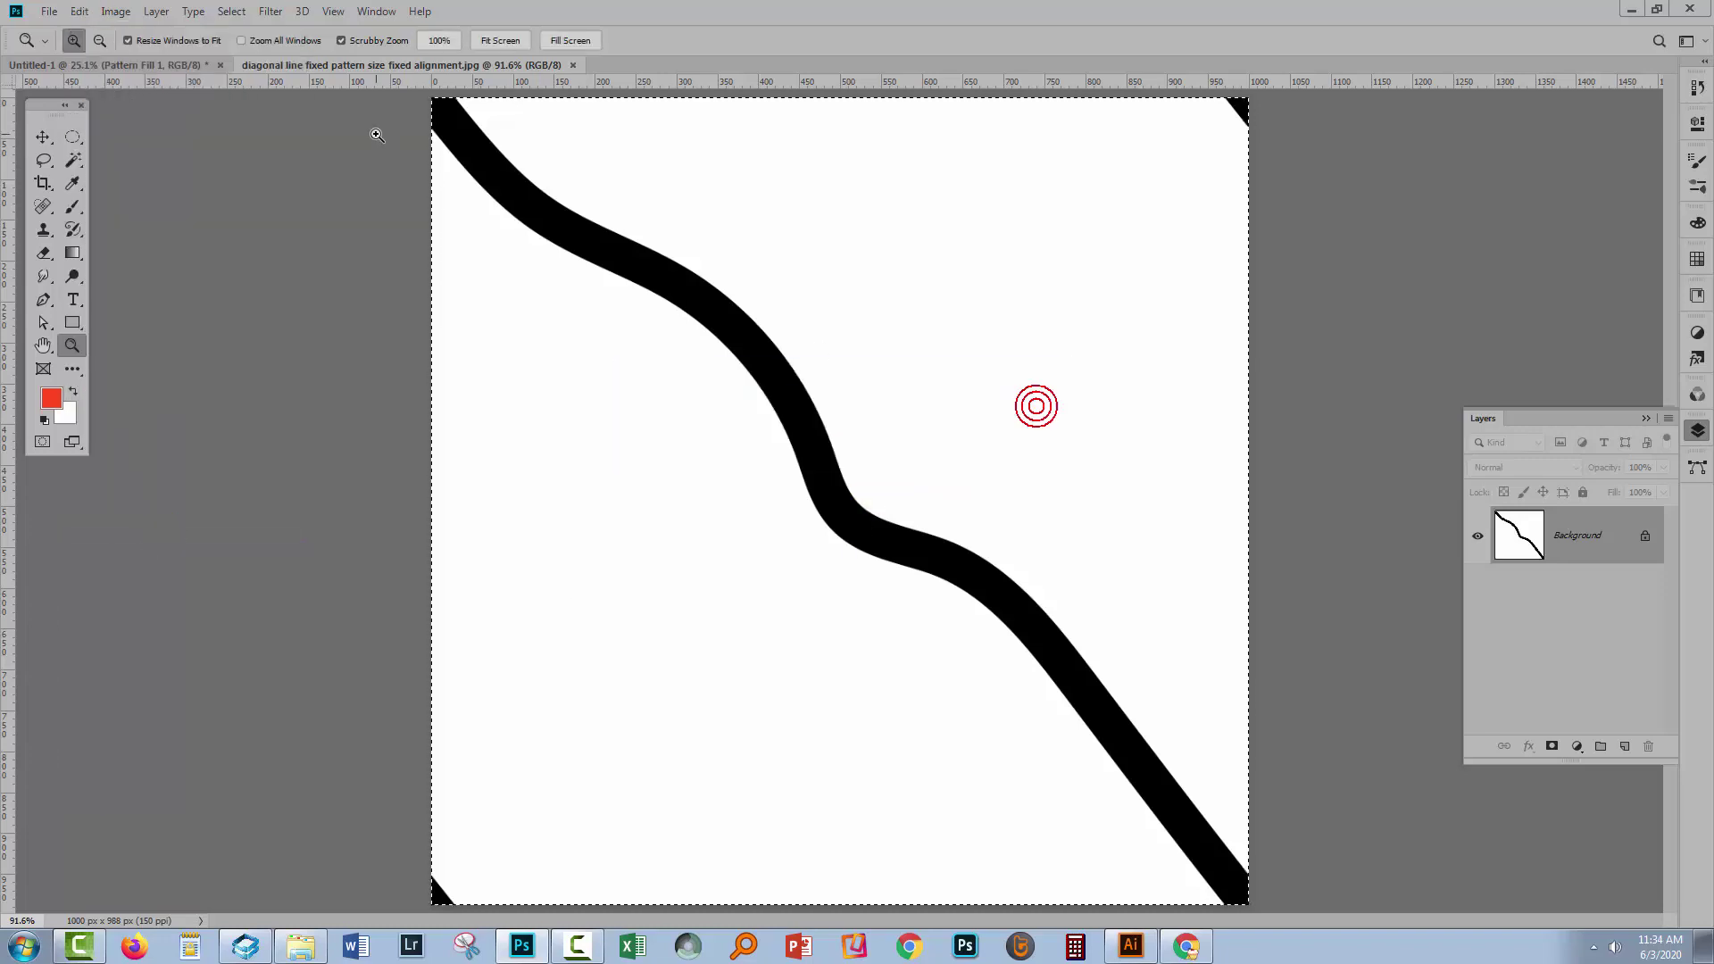
- In the Untitled-1 document, change the pattern fill layer to the newly defined tile pattern at 100% scale
{"action": "left_click", "coordinate": [134, 65]}
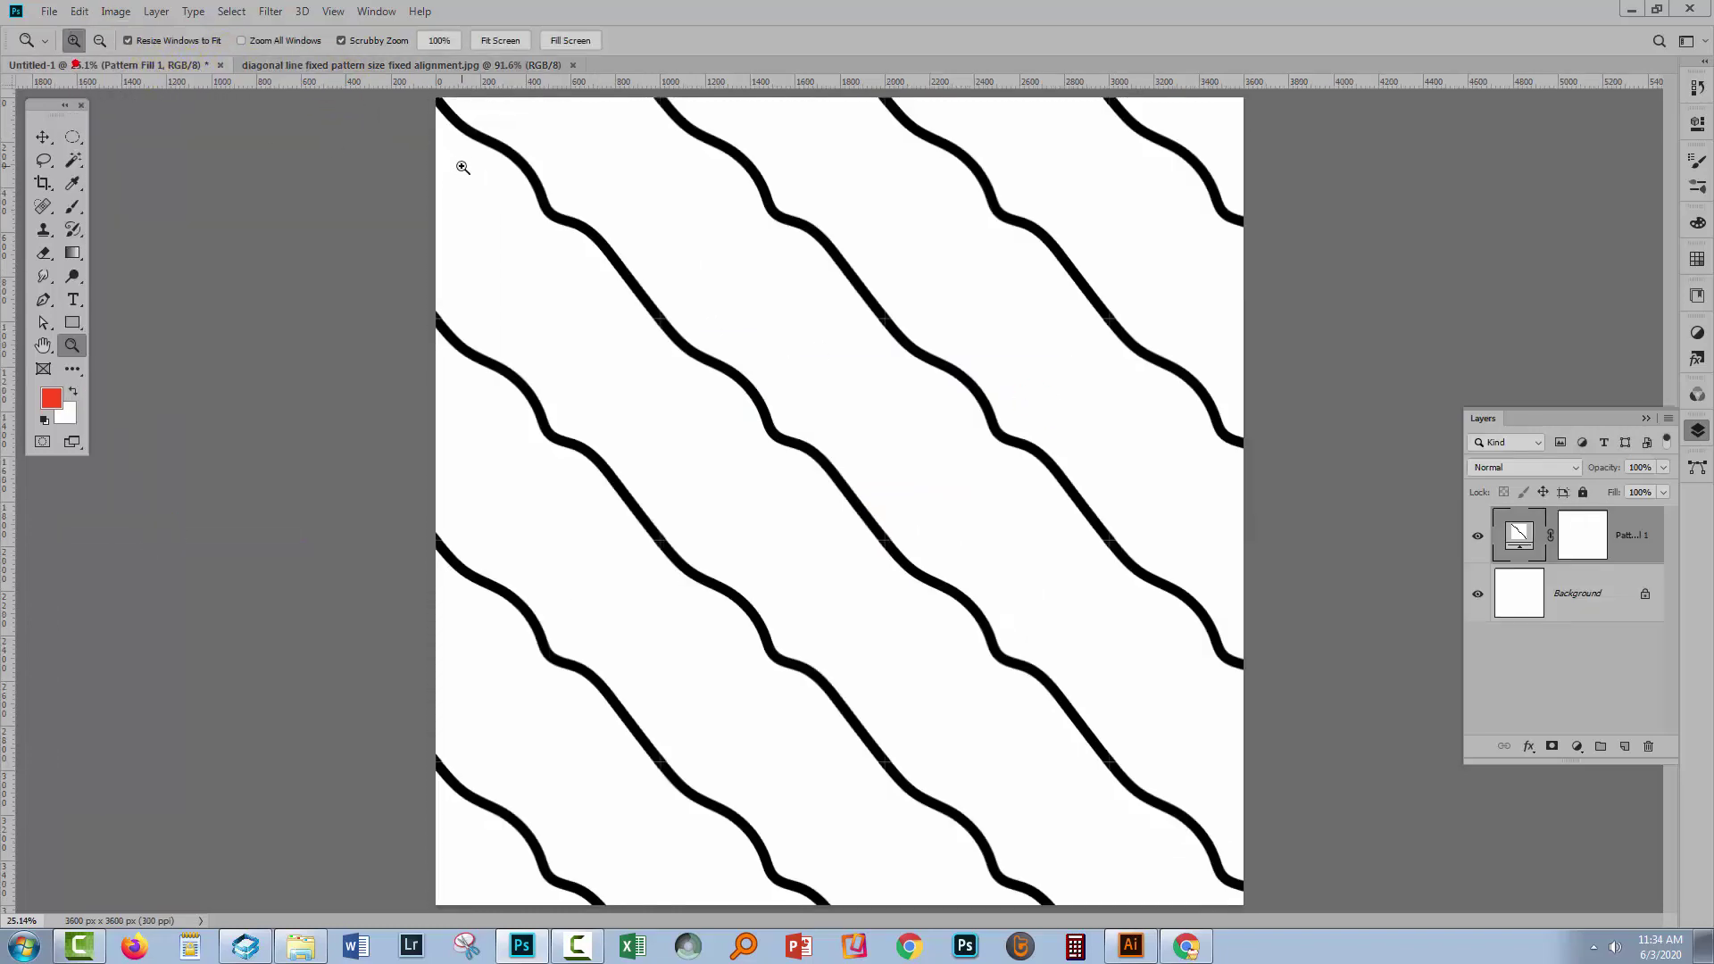
{"action": "double_click", "coordinate": [1519, 536]}
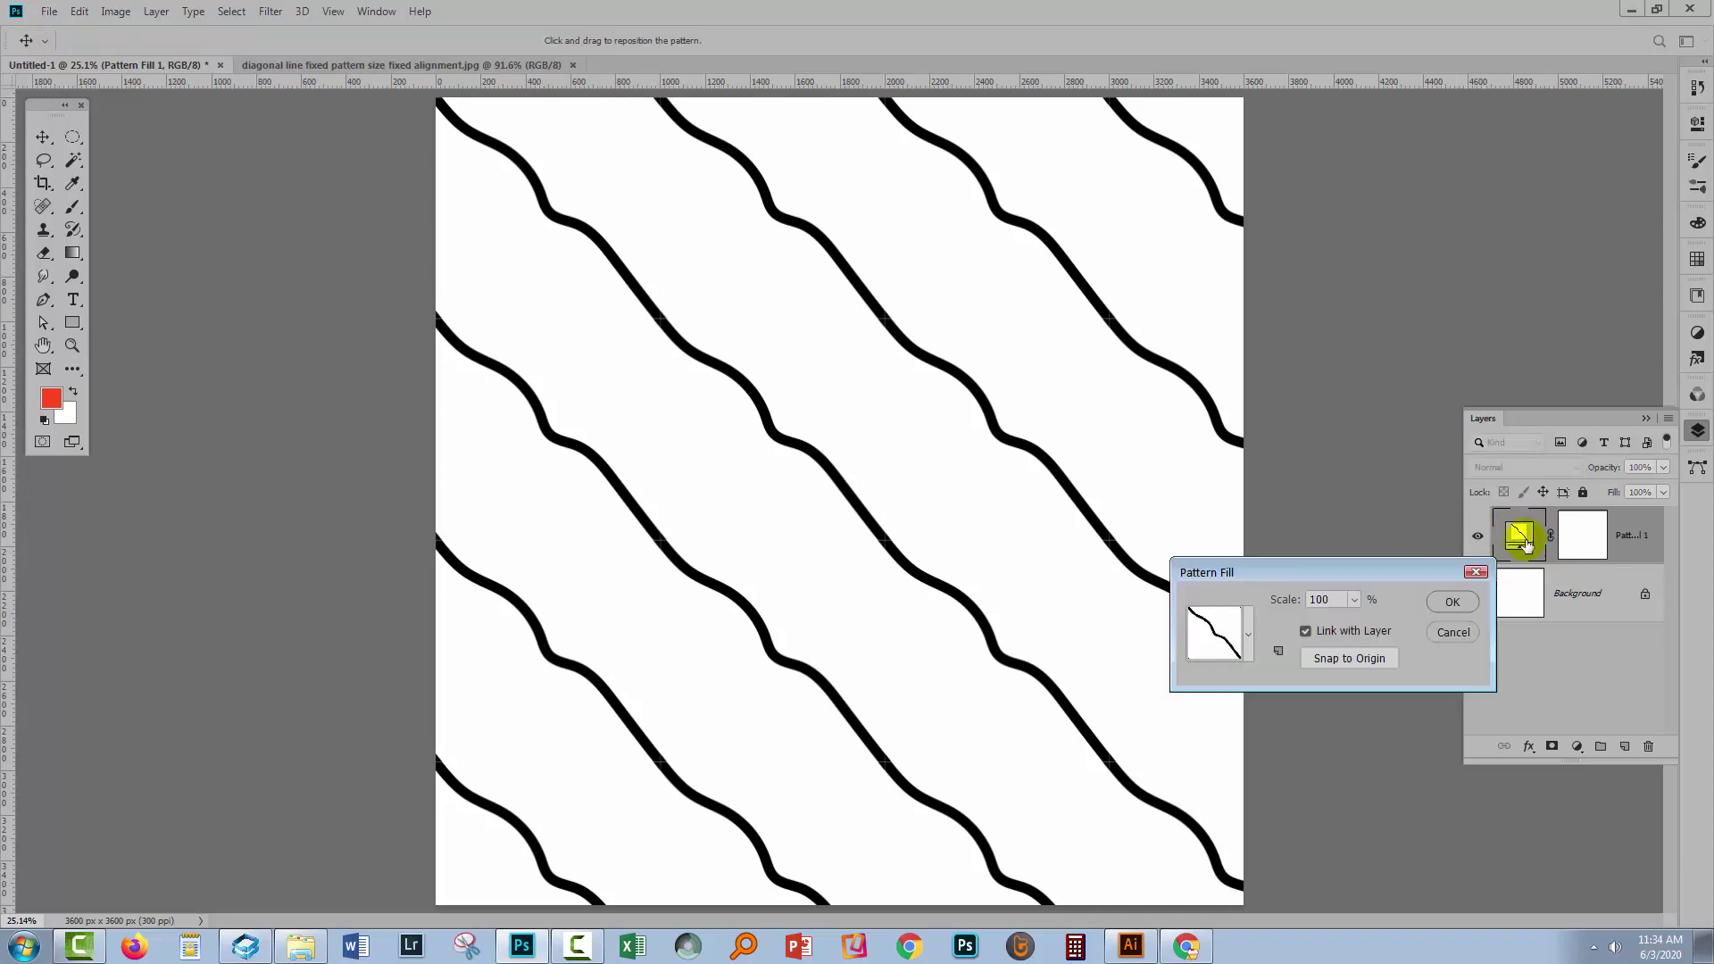
{"action": "left_click", "coordinate": [1248, 638]}
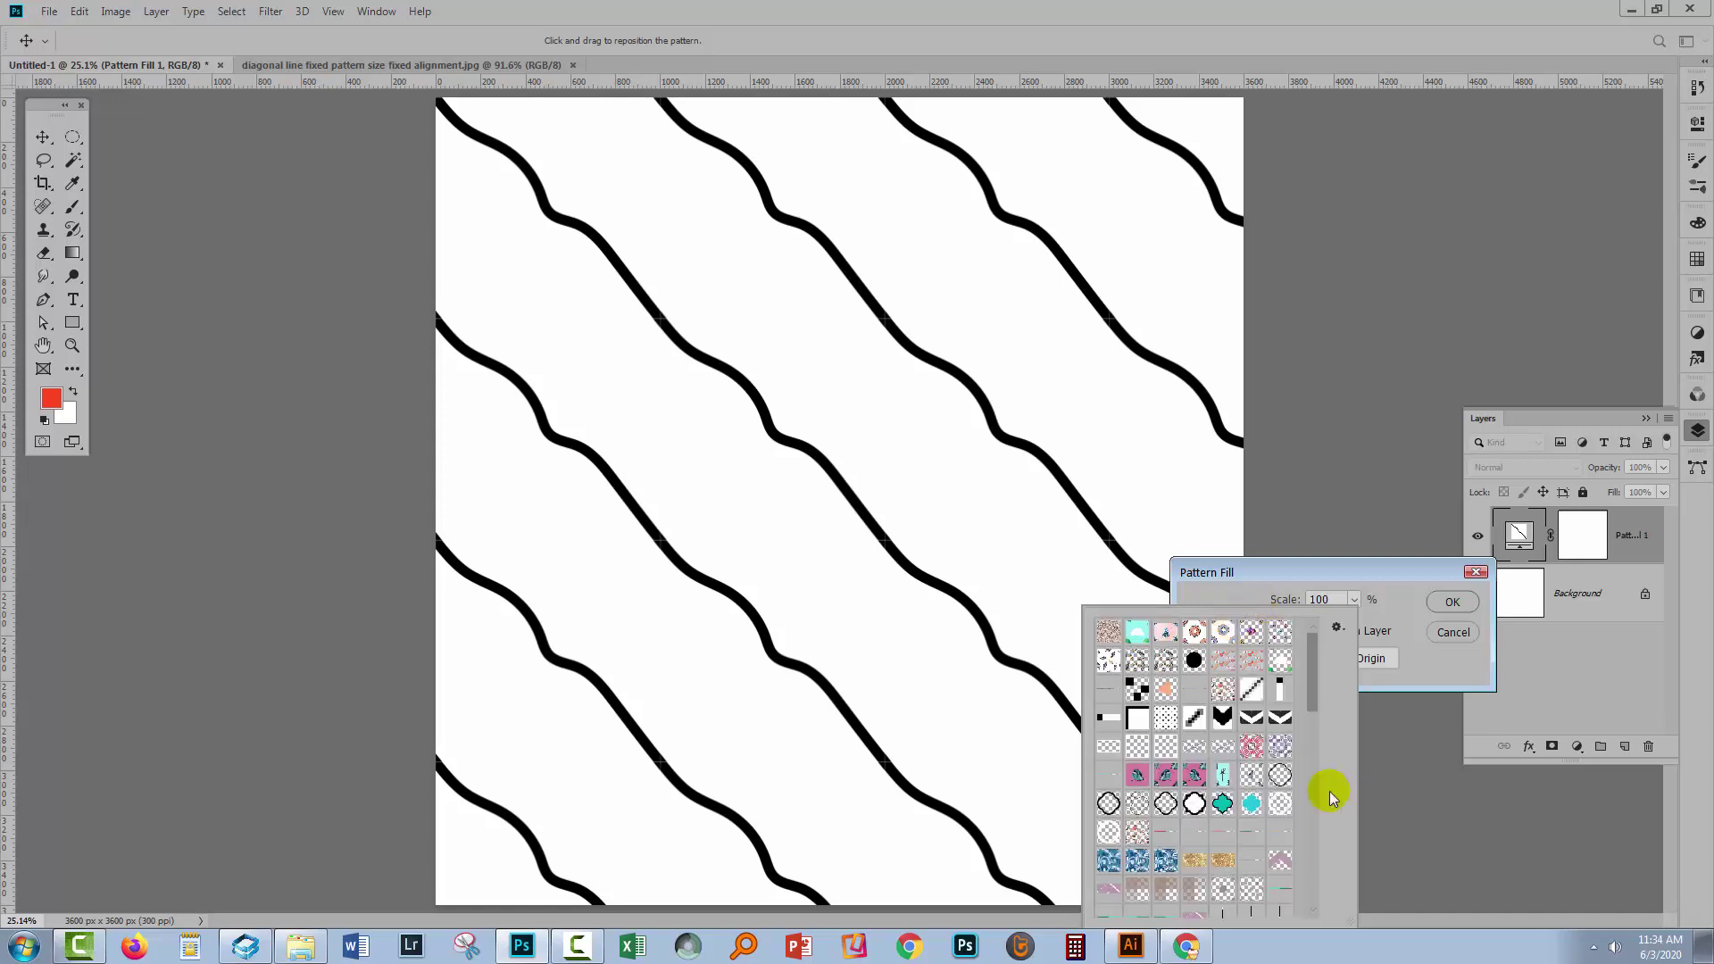
{"action": "left_click_drag", "start_coordinate": [1304, 650], "coordinate": [1304, 907]}
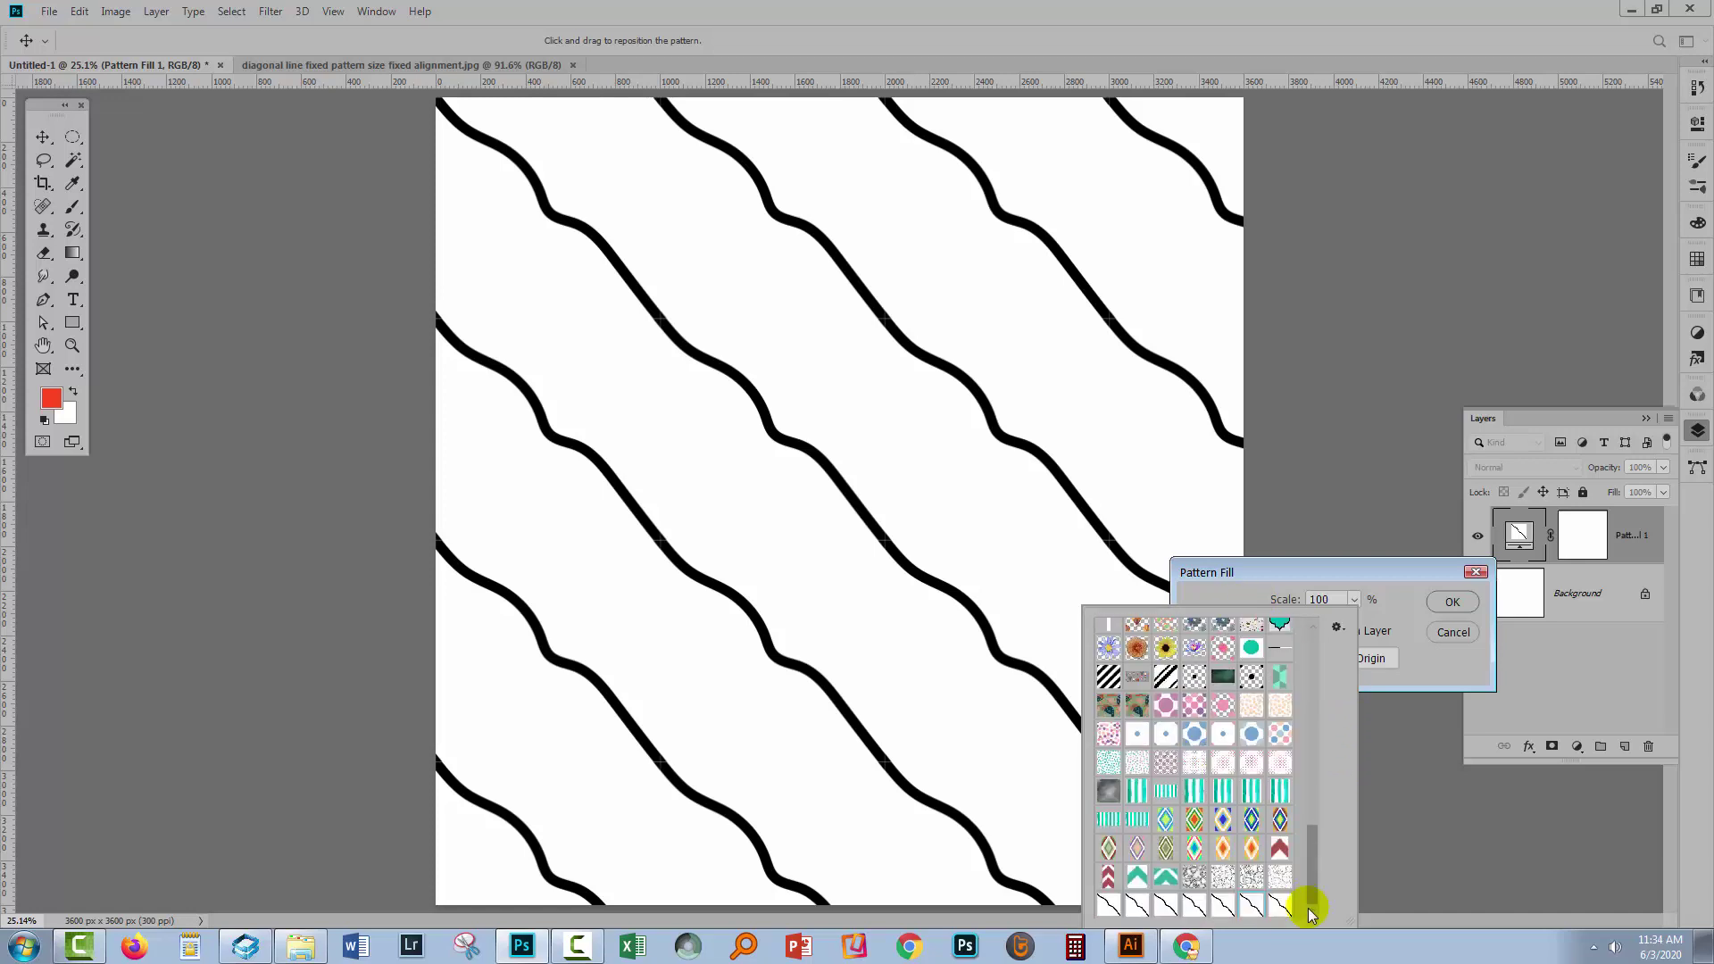
{"action": "left_click", "coordinate": [1276, 905]}
{"action": "left_click", "coordinate": [1285, 907]}
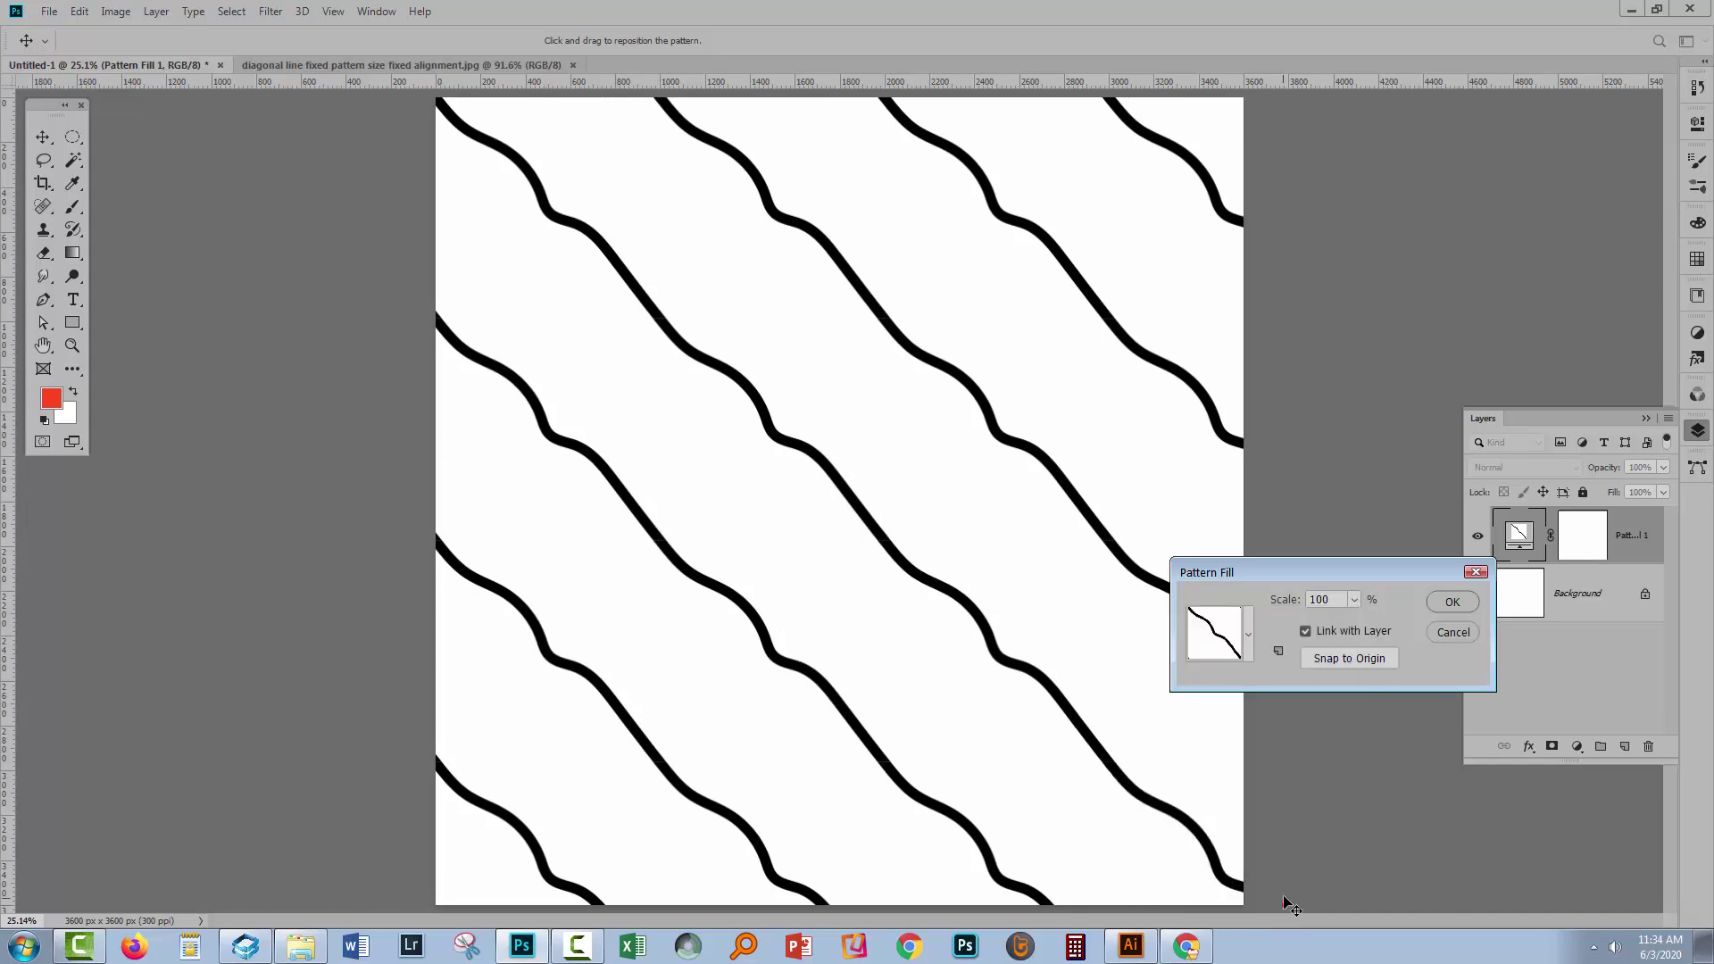
{"action": "left_click", "coordinate": [1454, 602]}
- Examine a tile join on a diagonal line in the pattern fill at high magnification for a visible seam
{"action": "key", "text": "z"}
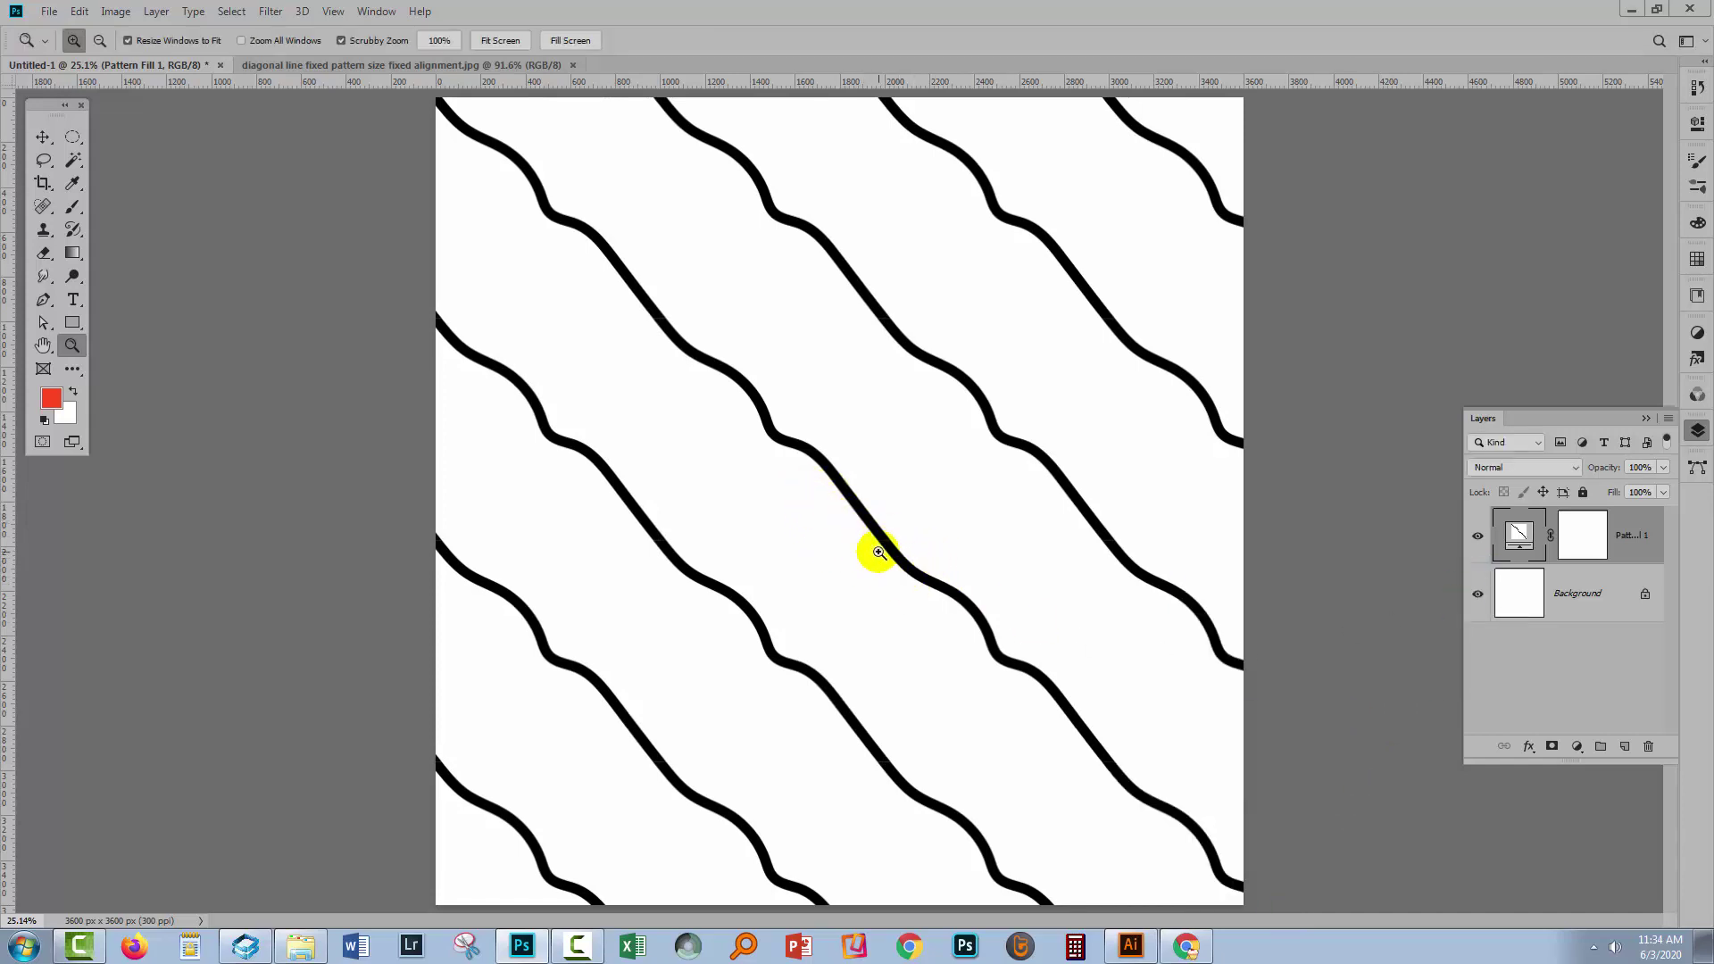
{"action": "left_click_drag", "start_coordinate": [876, 551], "coordinate": [1050, 649]}
{"action": "left_click_drag", "start_coordinate": [1128, 377], "coordinate": [705, 682]}
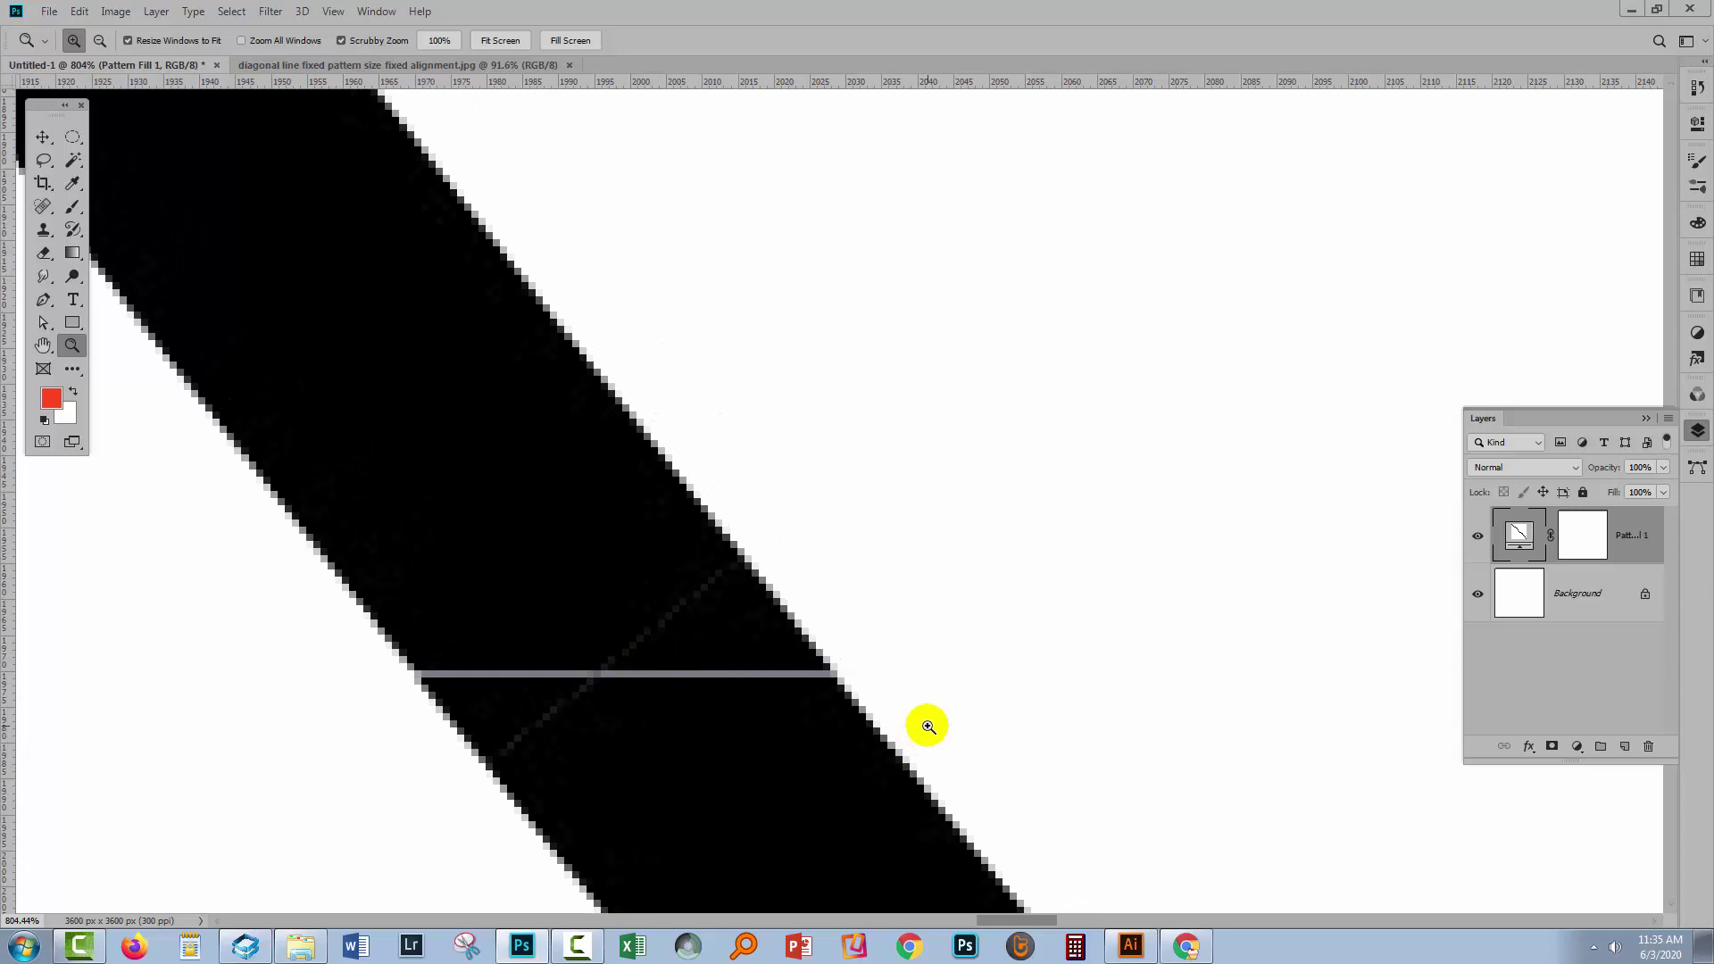
{"action": "key", "text": "ctrl+0"}
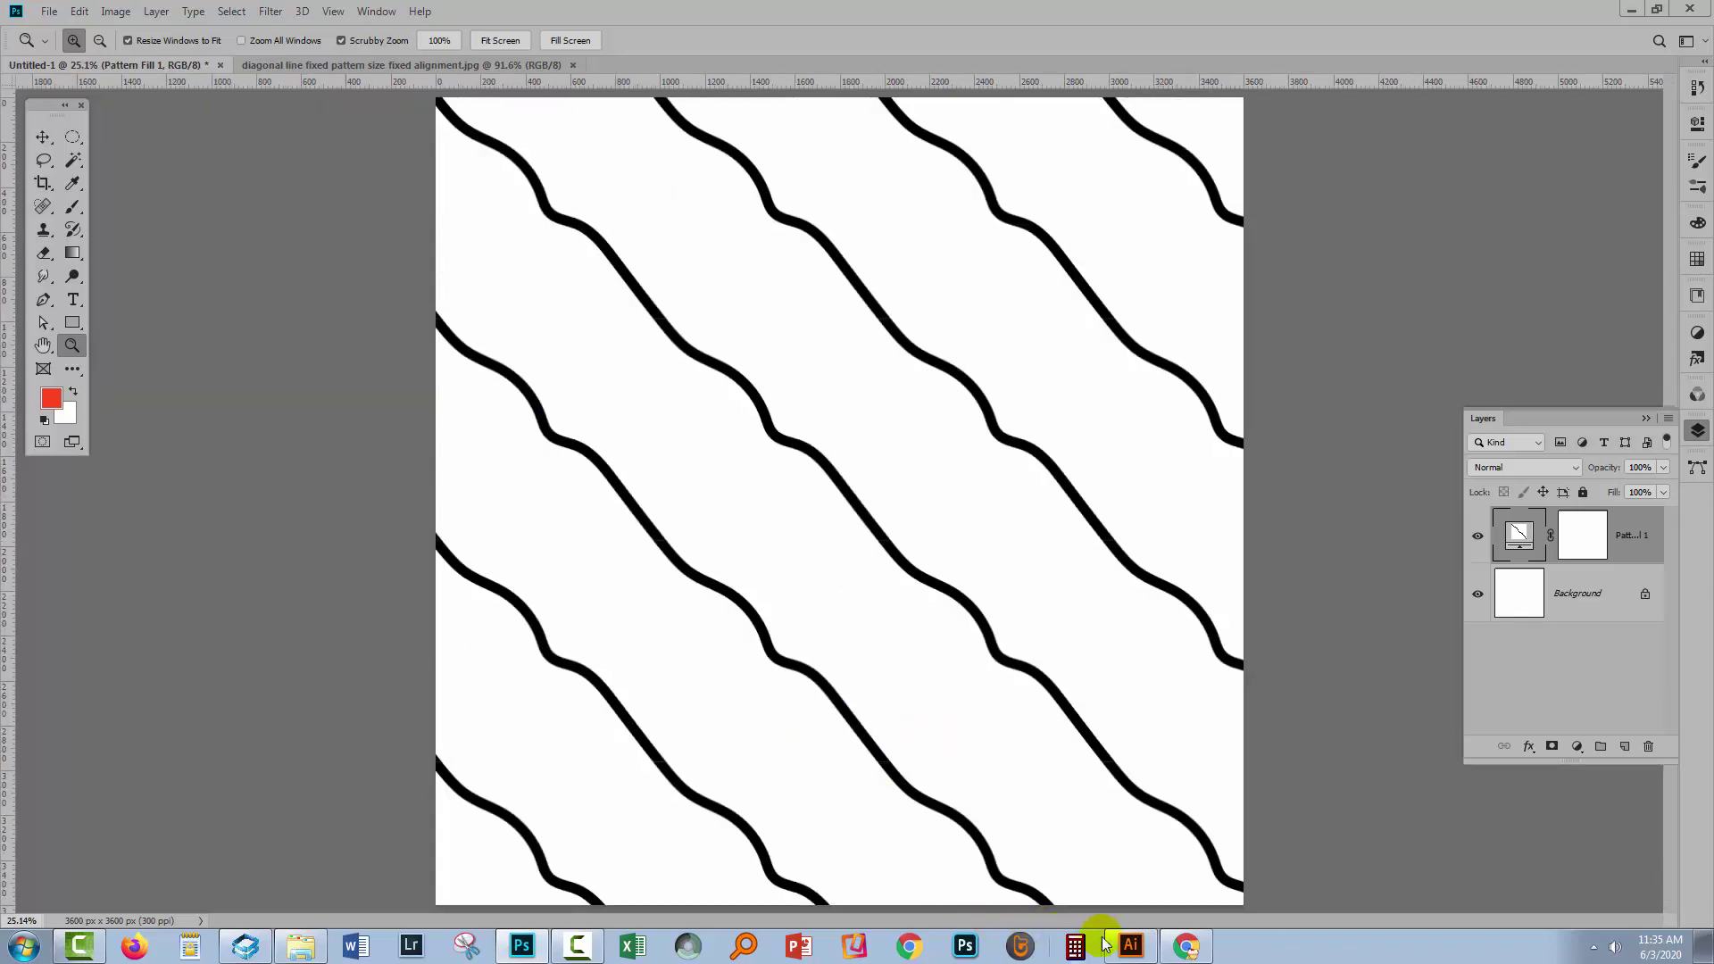
- Switch to Illustrator, select the tile and set it up in Save for Web with Clip to Artboard turned off
{"action": "left_click", "coordinate": [1130, 945]}
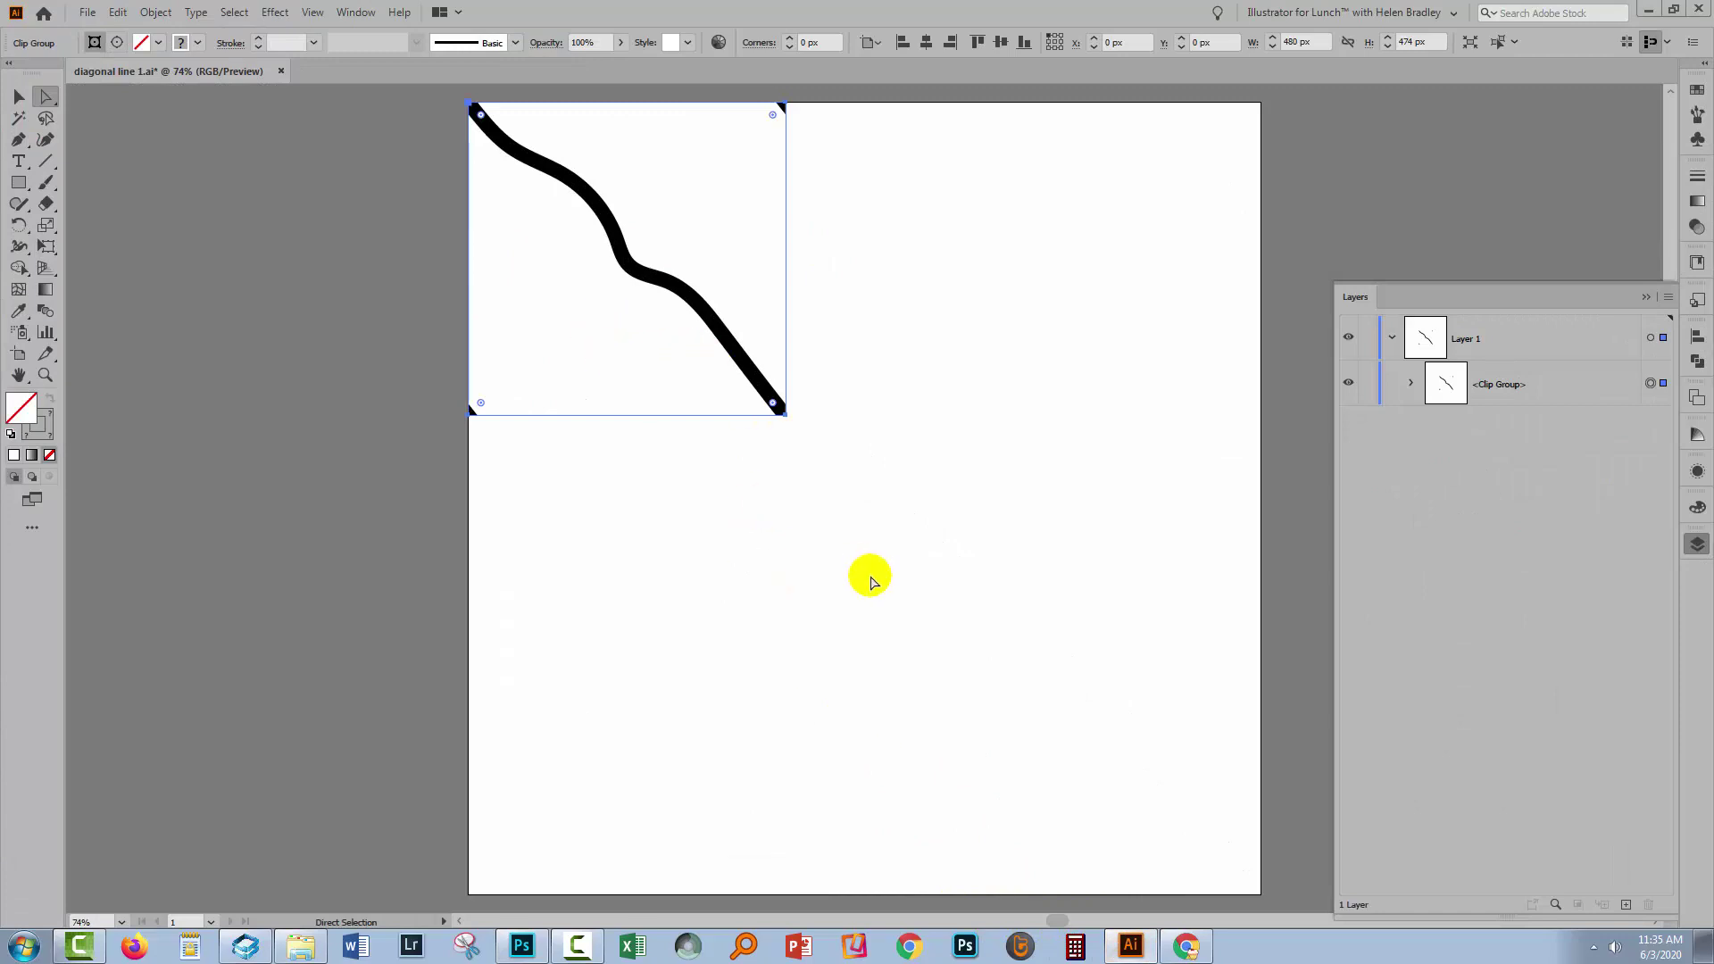
{"action": "key", "text": "ctrl+0"}
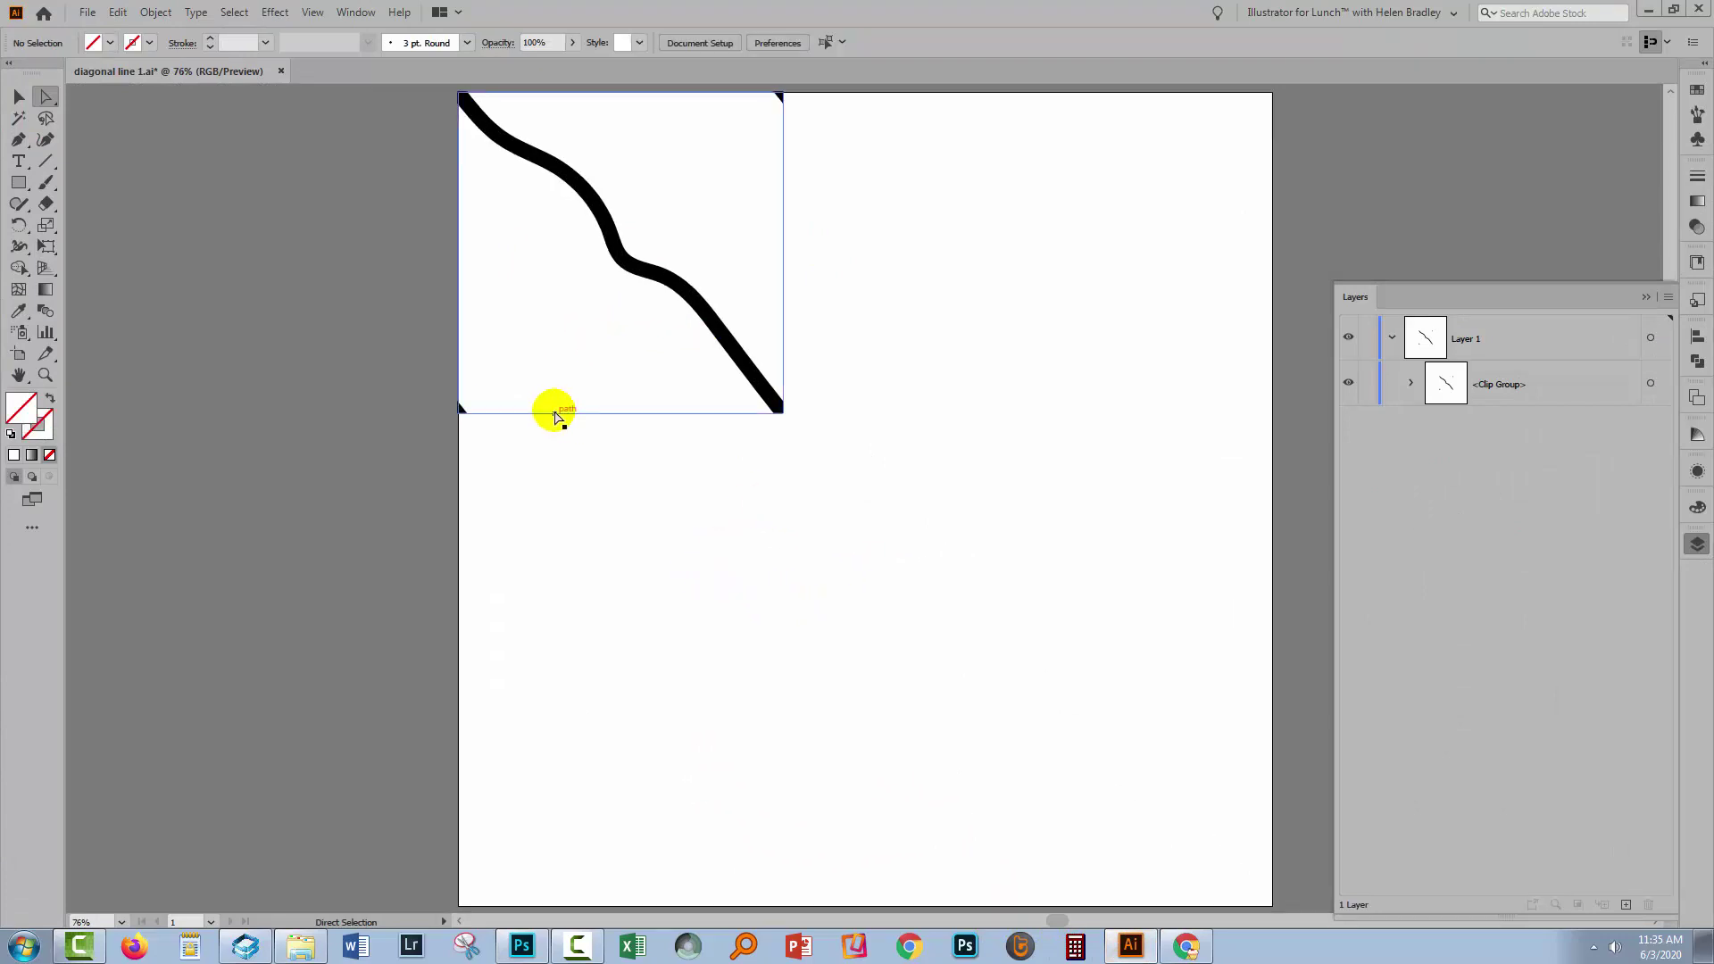
{"action": "left_click", "coordinate": [559, 412]}
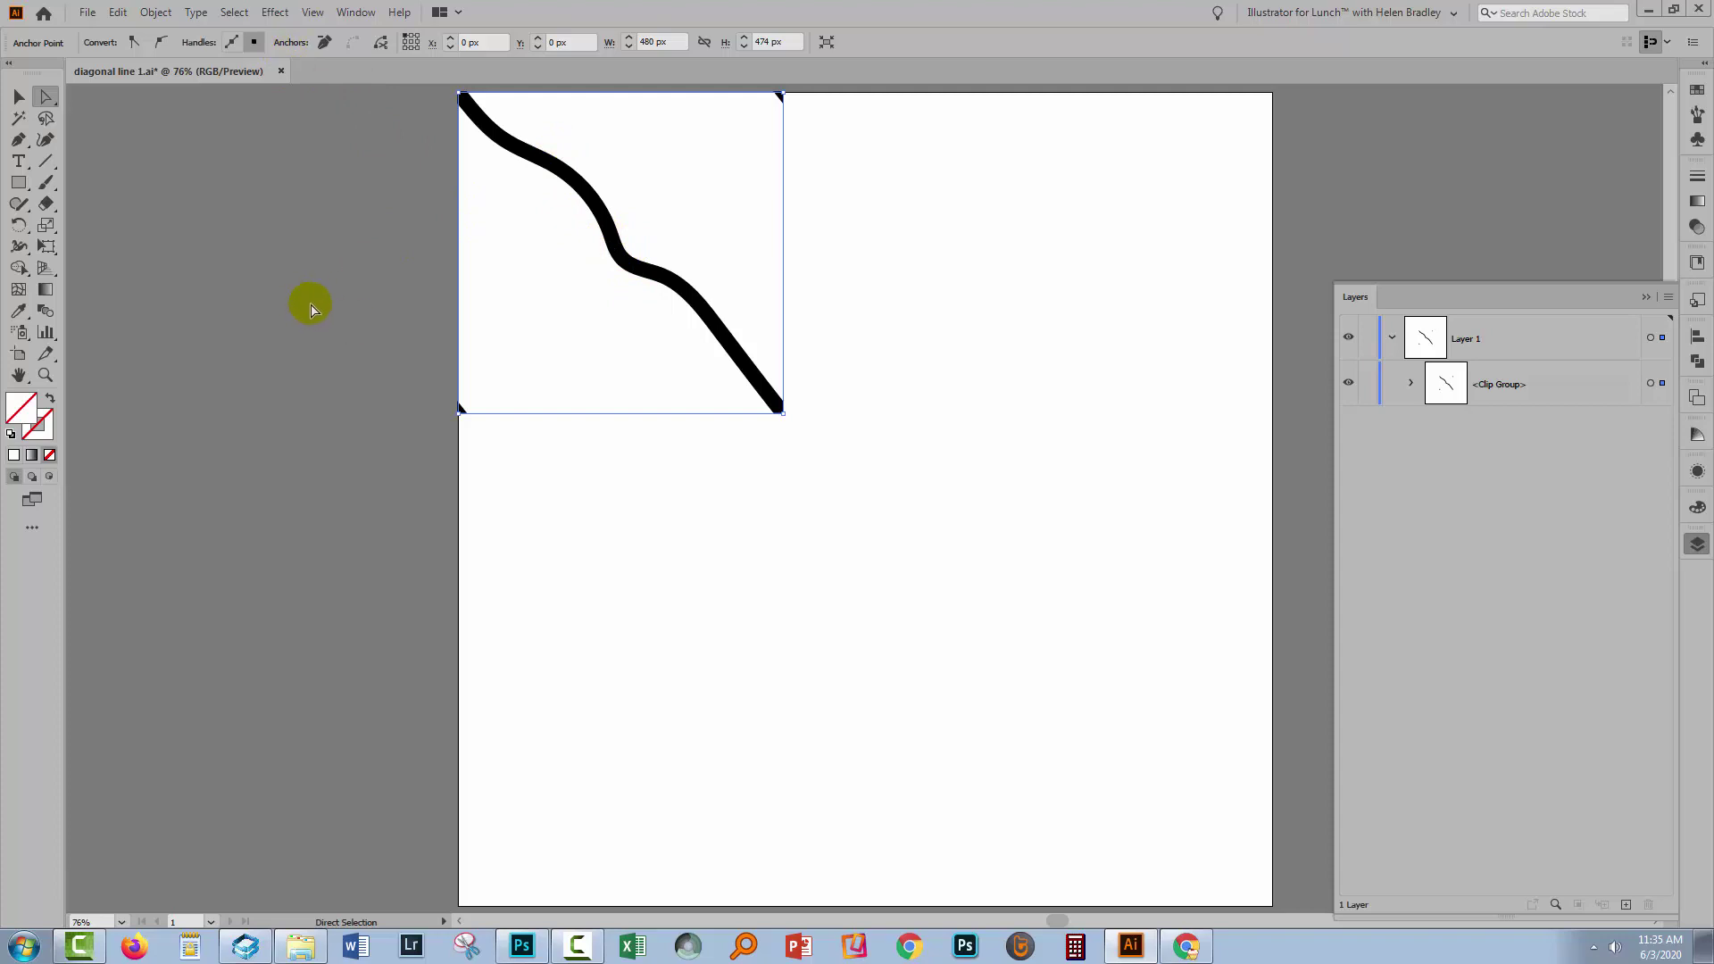
{"action": "left_click", "coordinate": [85, 12]}
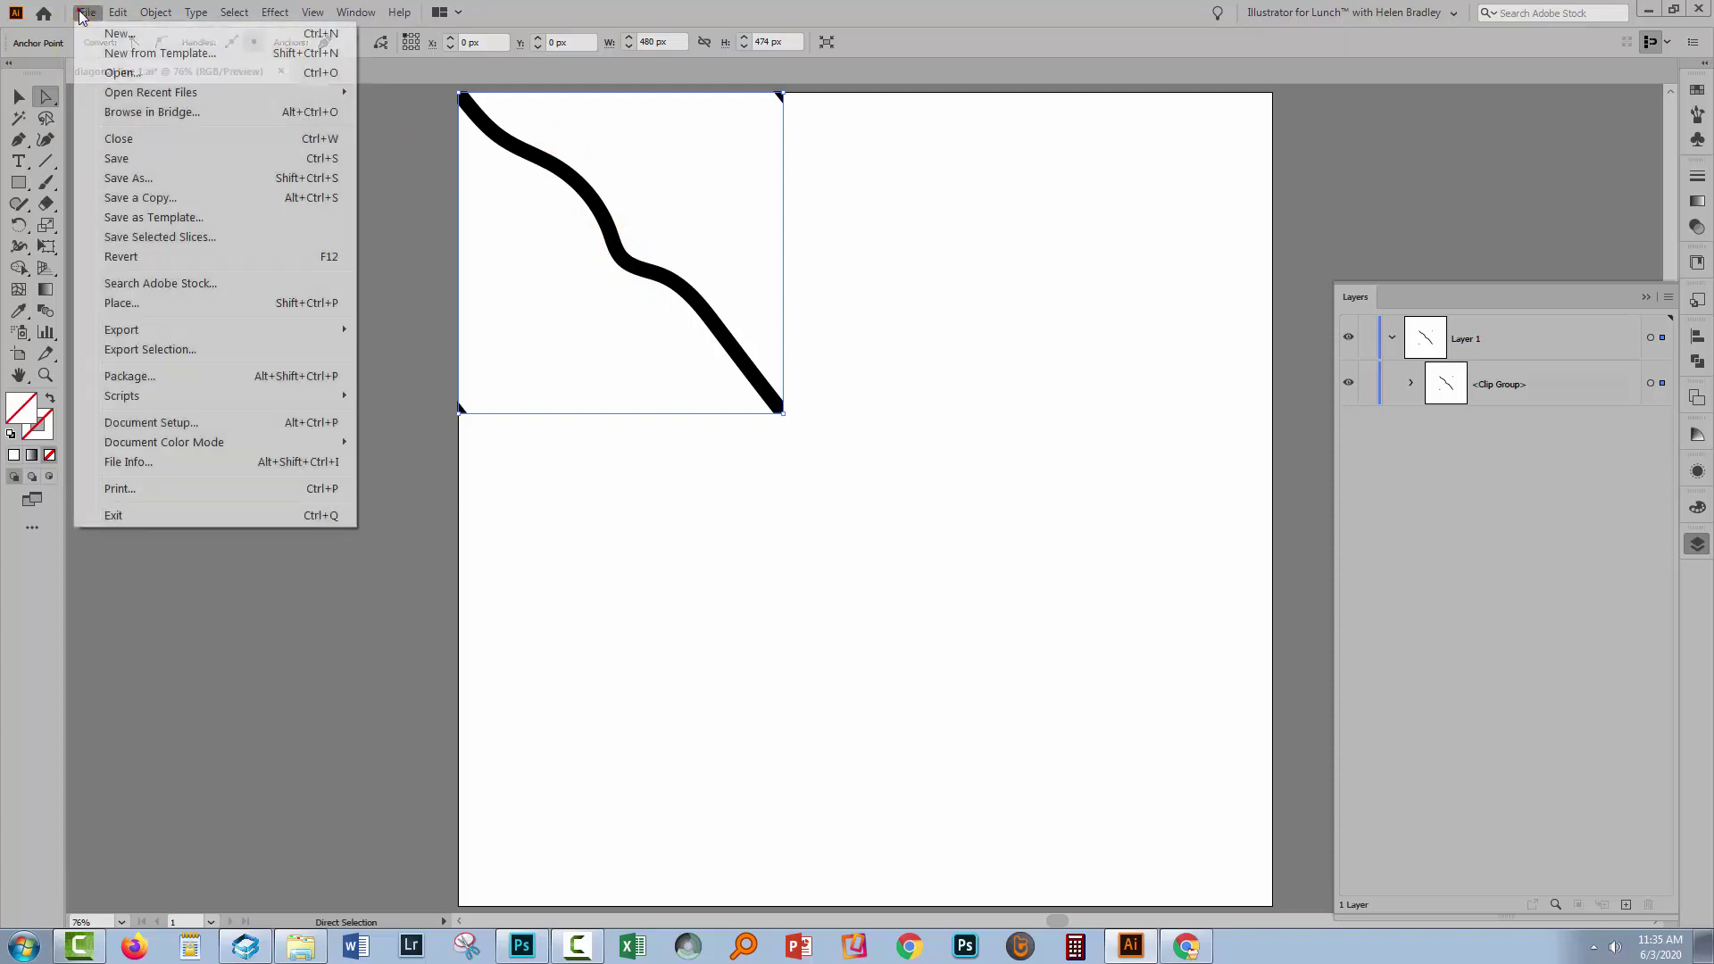
{"action": "mouse_move", "coordinate": [120, 329]}
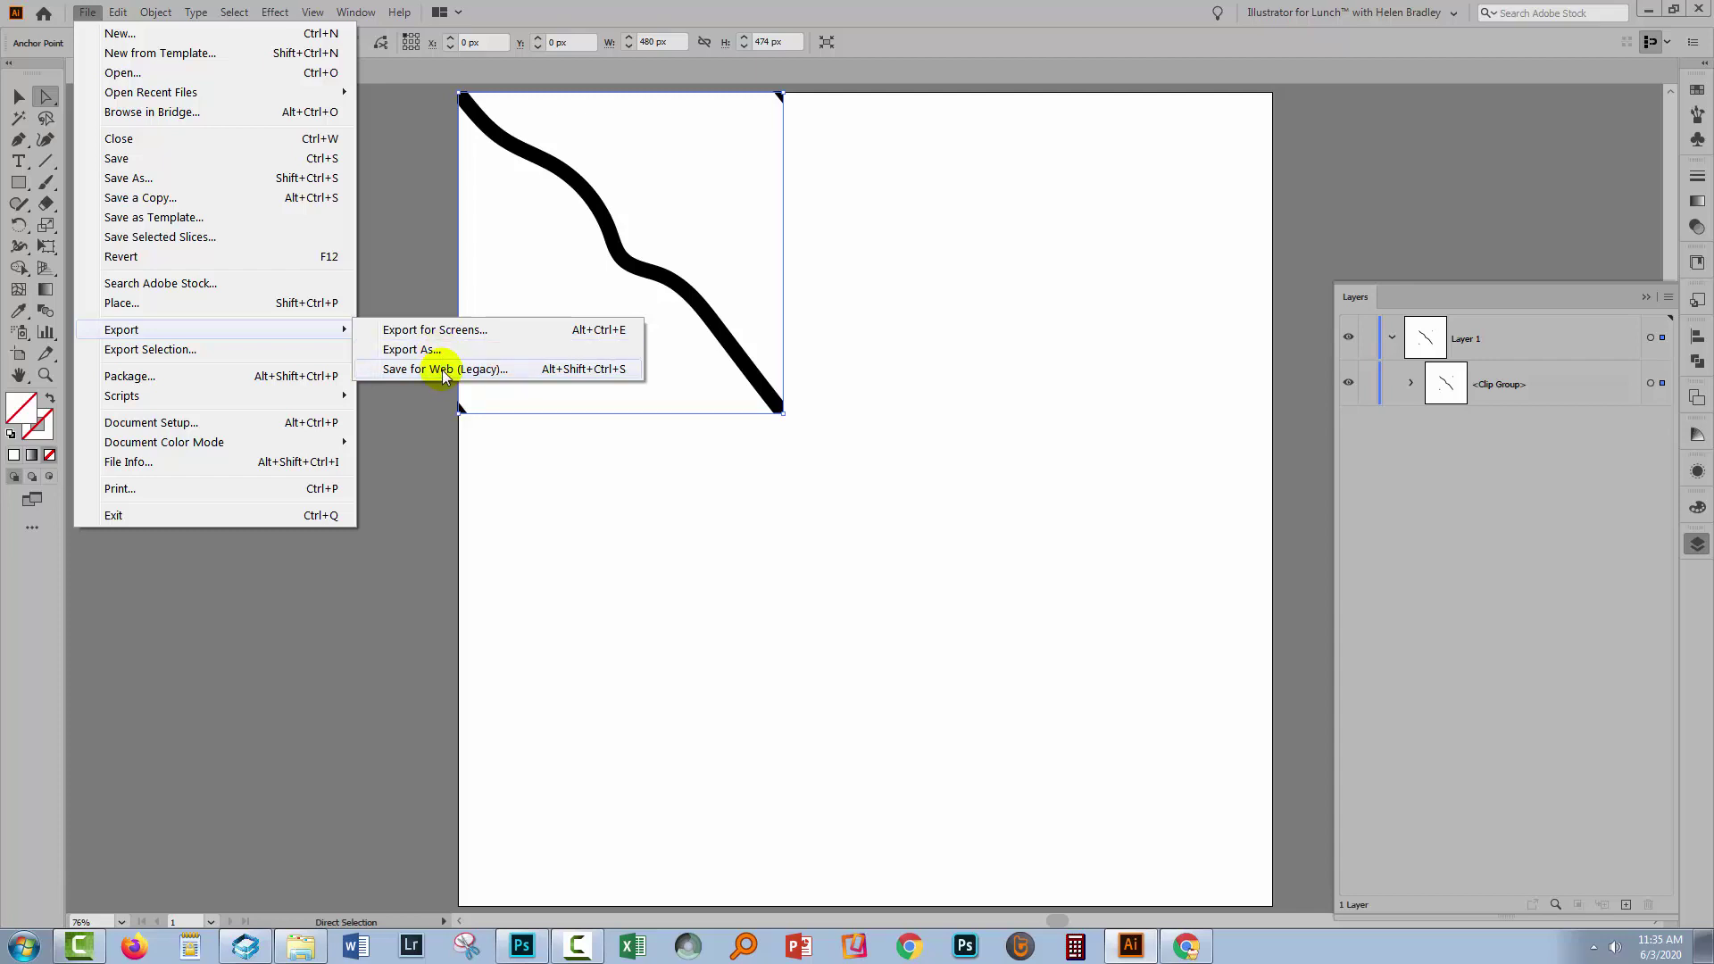
{"action": "left_click", "coordinate": [443, 373]}
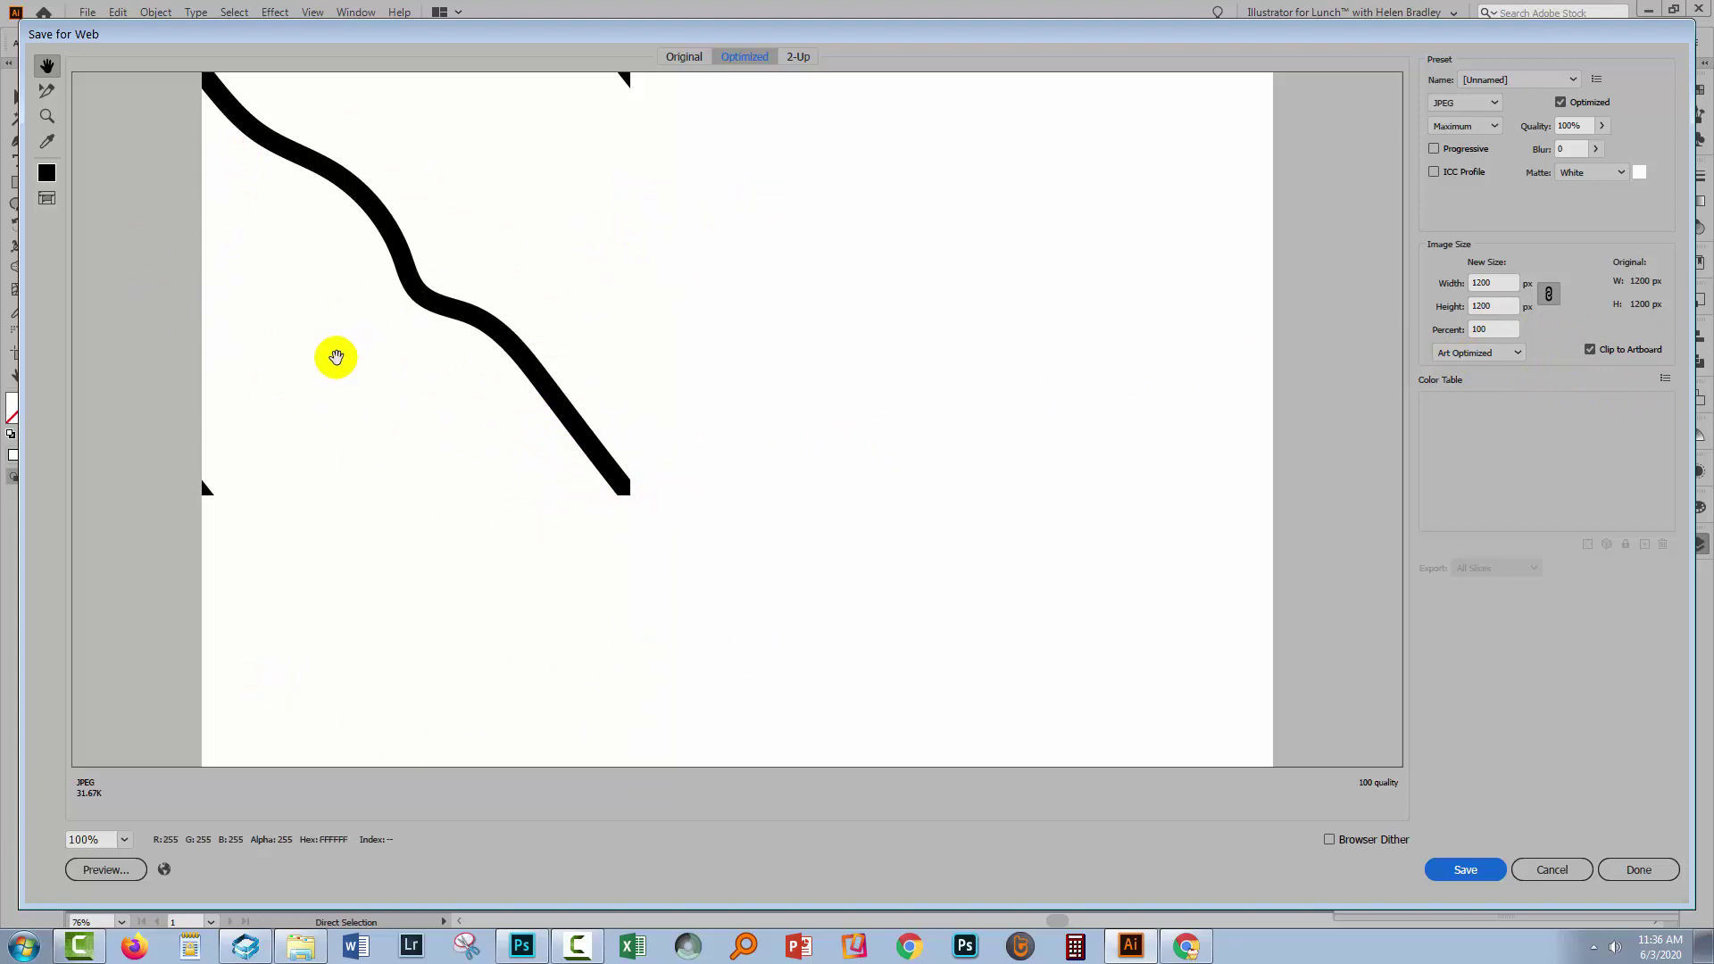
{"action": "left_click", "coordinate": [1590, 350]}
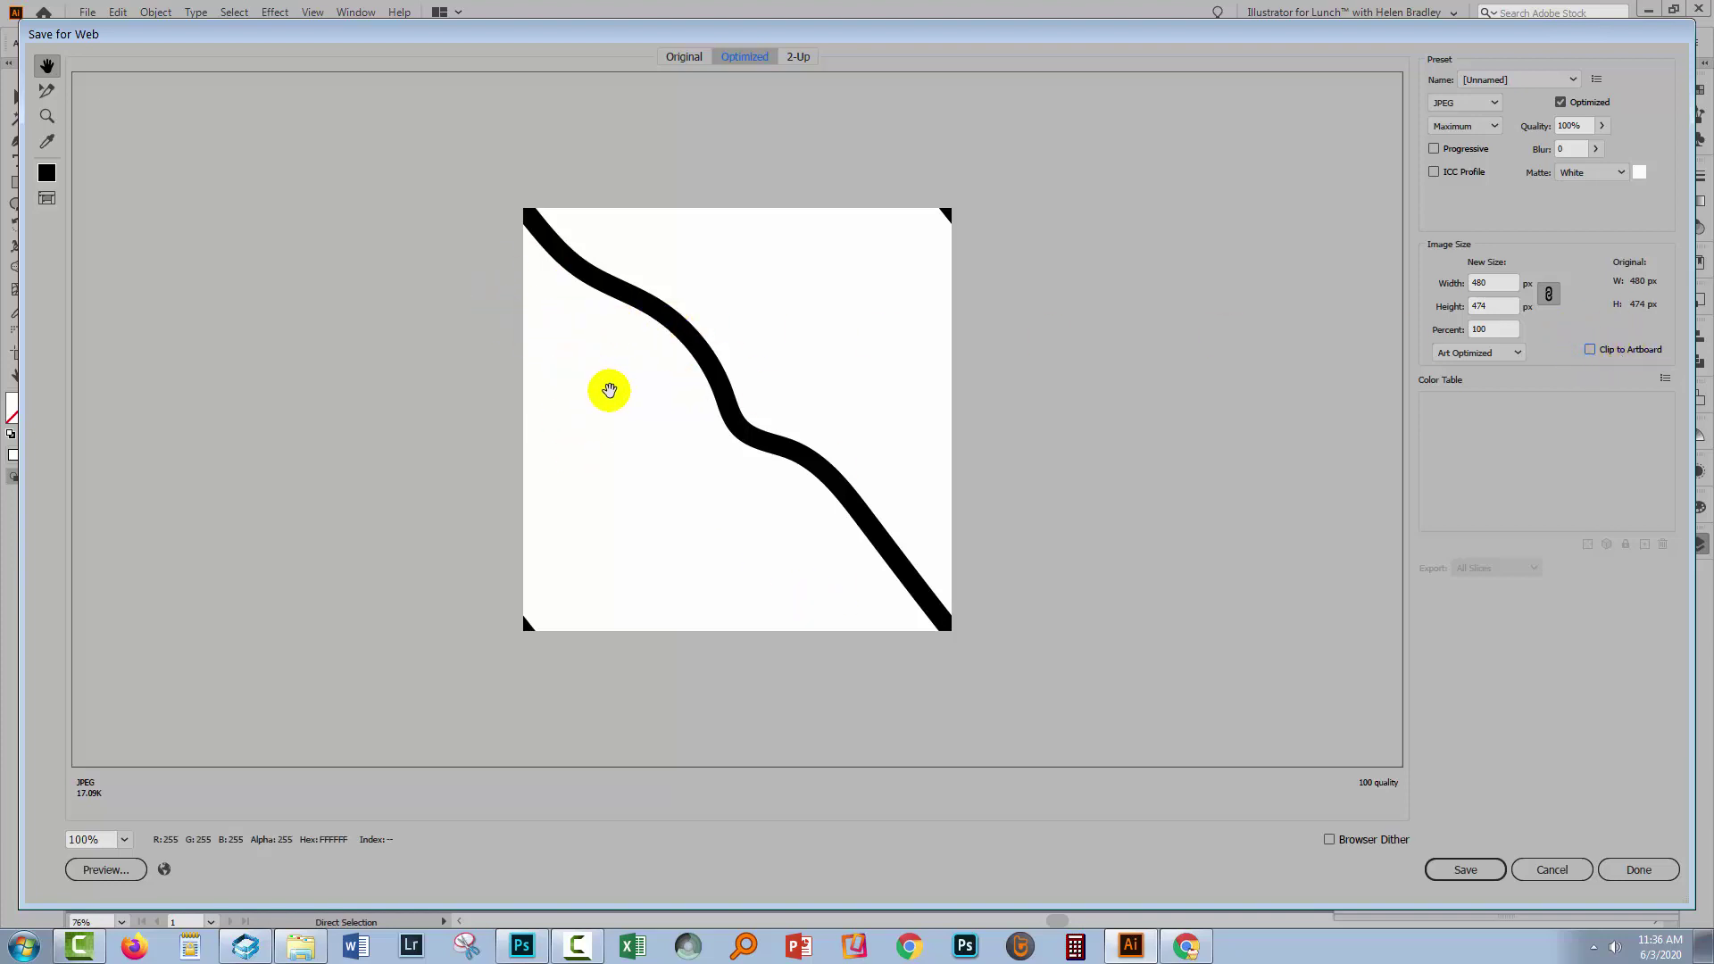
- Save the optimized JPEG as "diagonal line fixed pattern size fixed alignment save for web.jpg" in the Spoonflower repeats folder
{"action": "left_click", "coordinate": [1465, 873]}
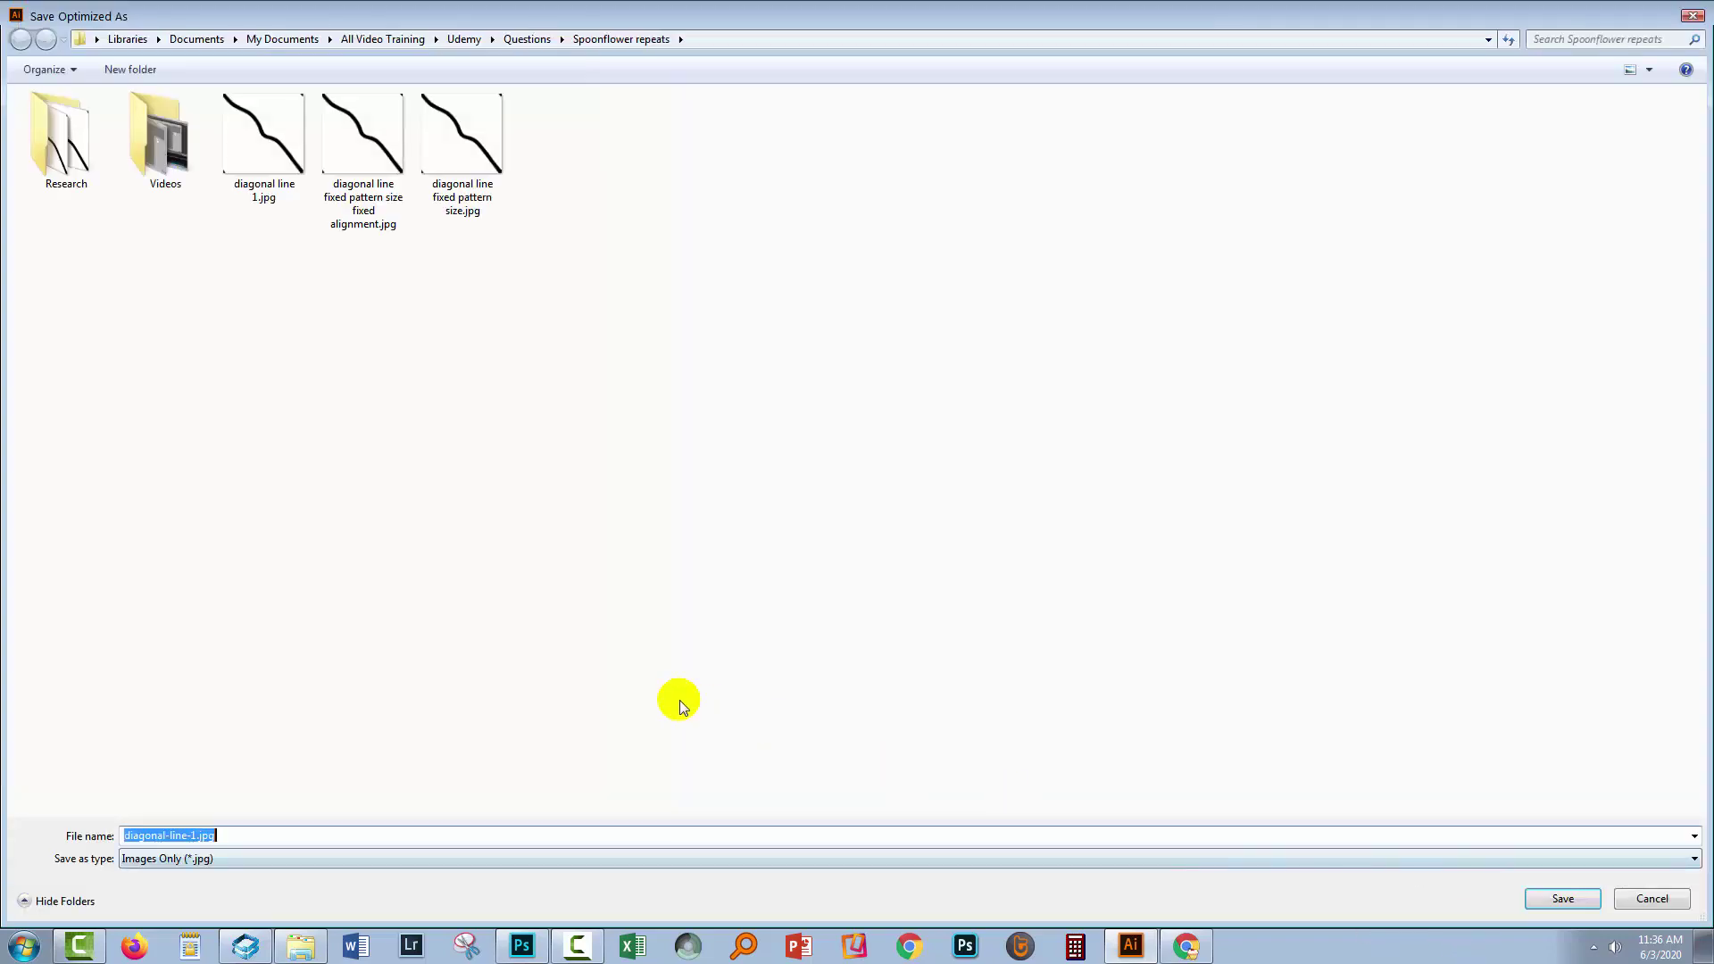
{"action": "left_click", "coordinate": [363, 116]}
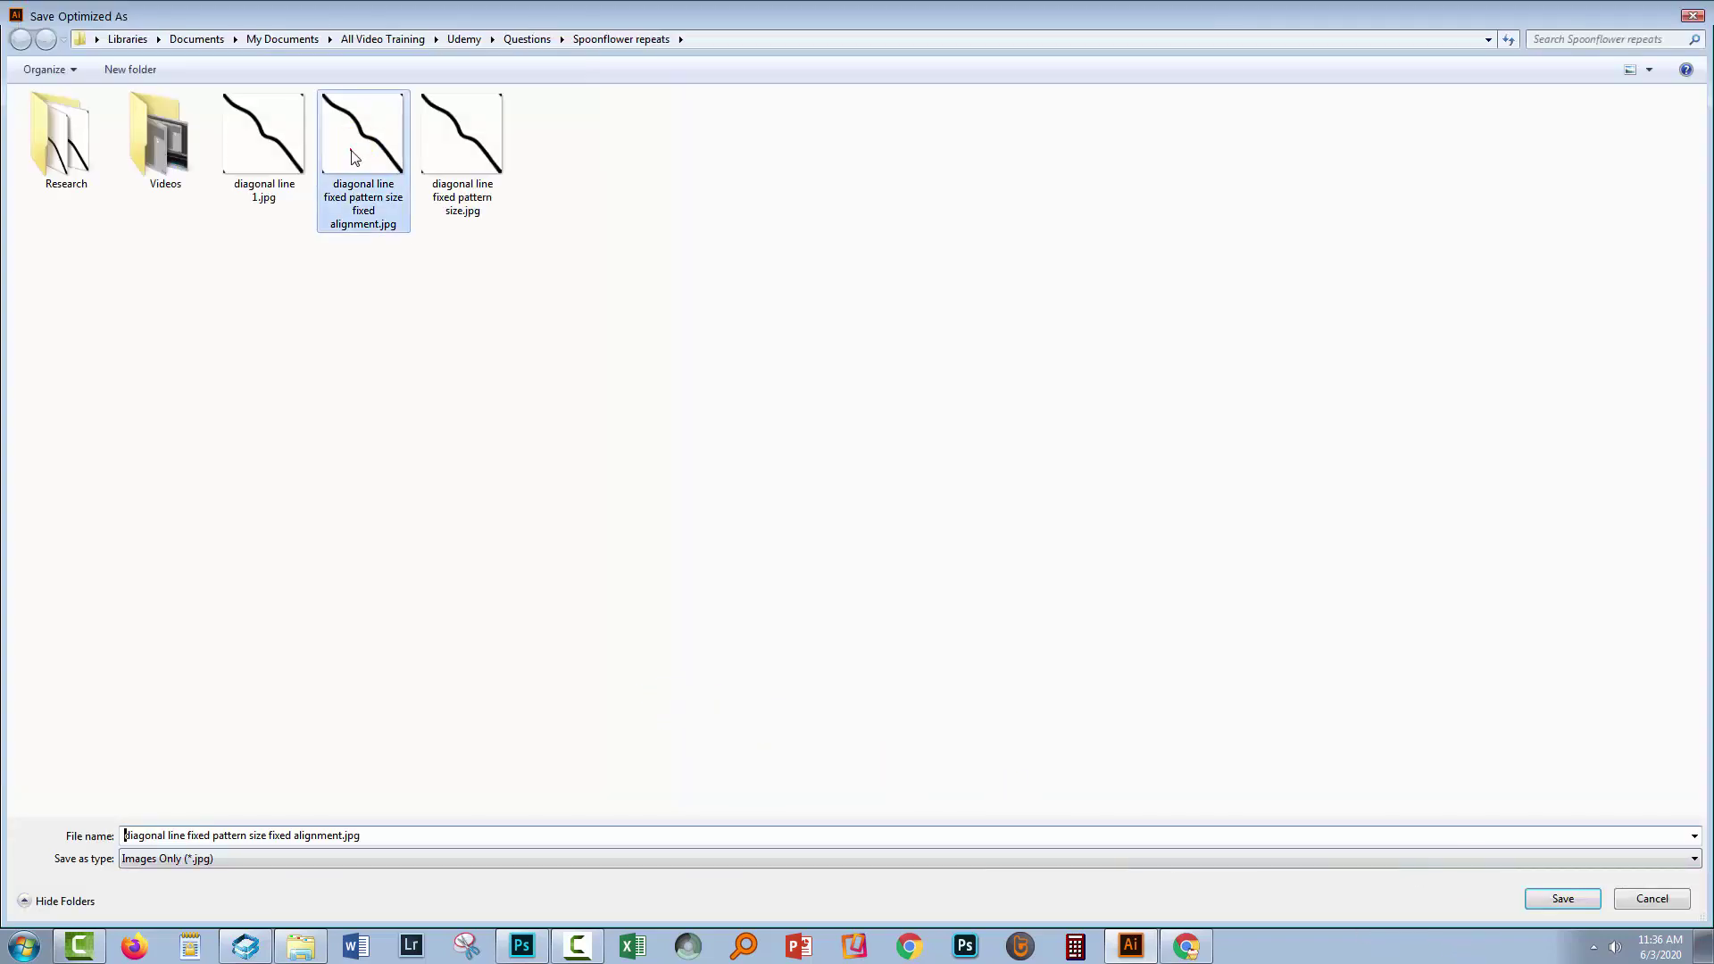
{"action": "left_click", "coordinate": [351, 836]}
{"action": "left_click", "coordinate": [358, 835]}
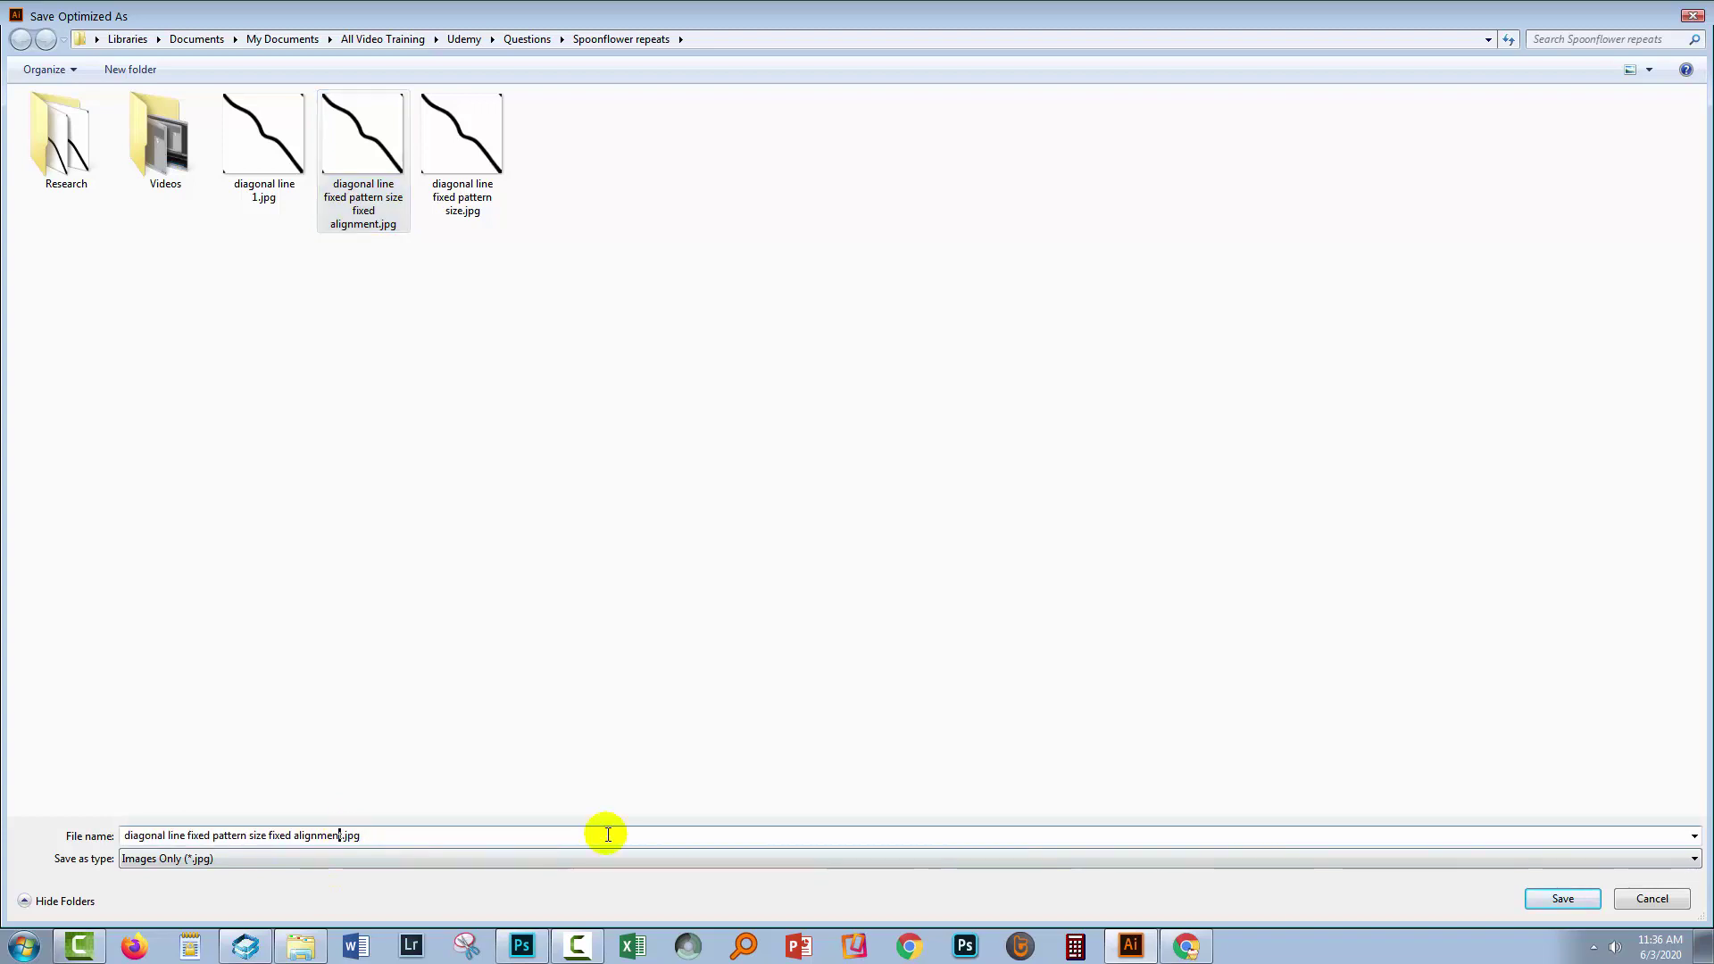
{"action": "type", "text": "save for web"}
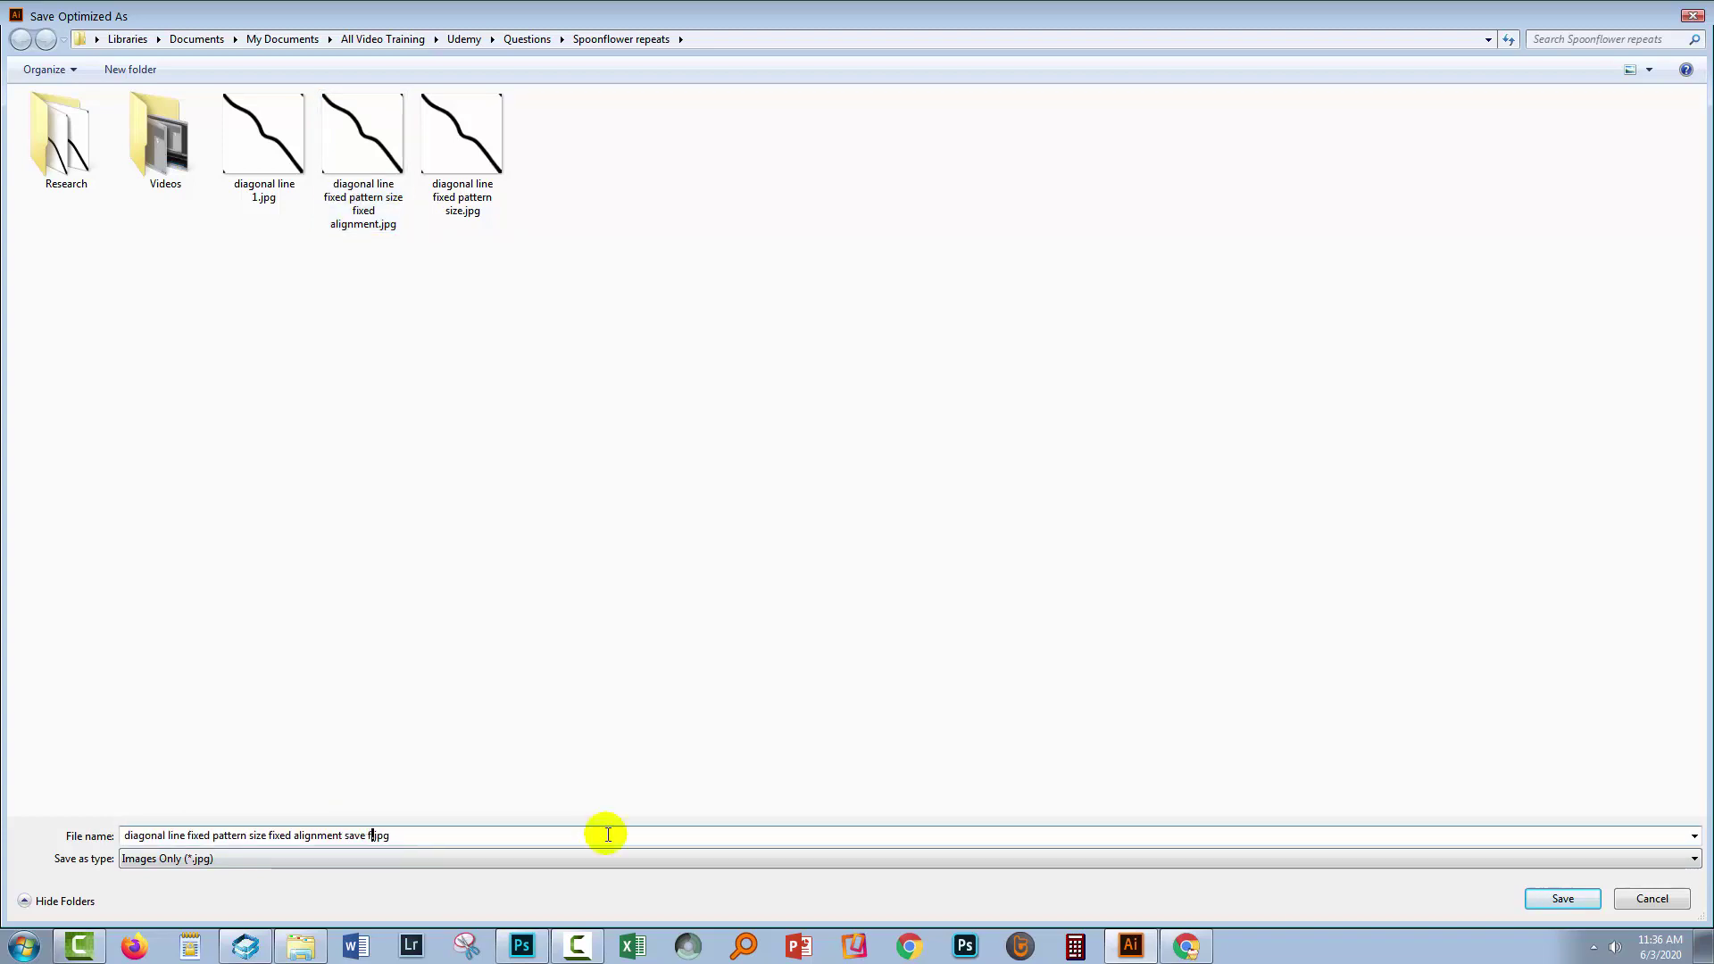
{"action": "left_click", "coordinate": [1561, 900]}
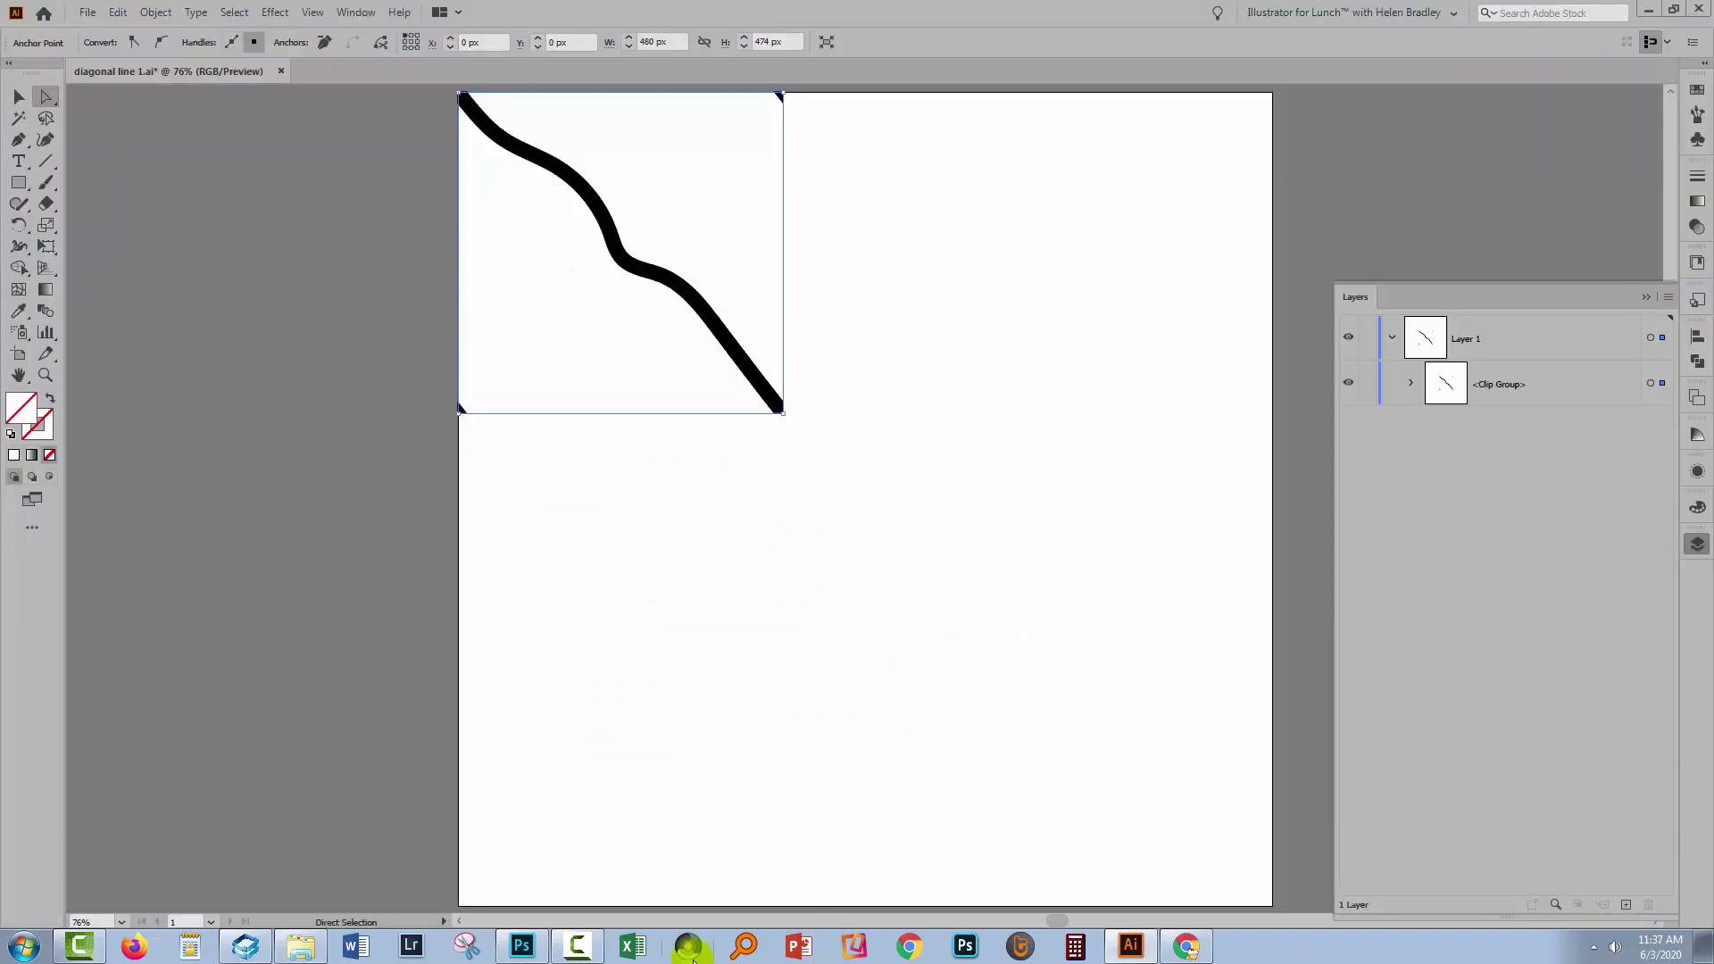
- Switch to Photoshop and open "diagonal-line-fixed-pattern-size-fixed-alignment-save-for-web.jpg"
{"action": "left_click", "coordinate": [522, 946]}
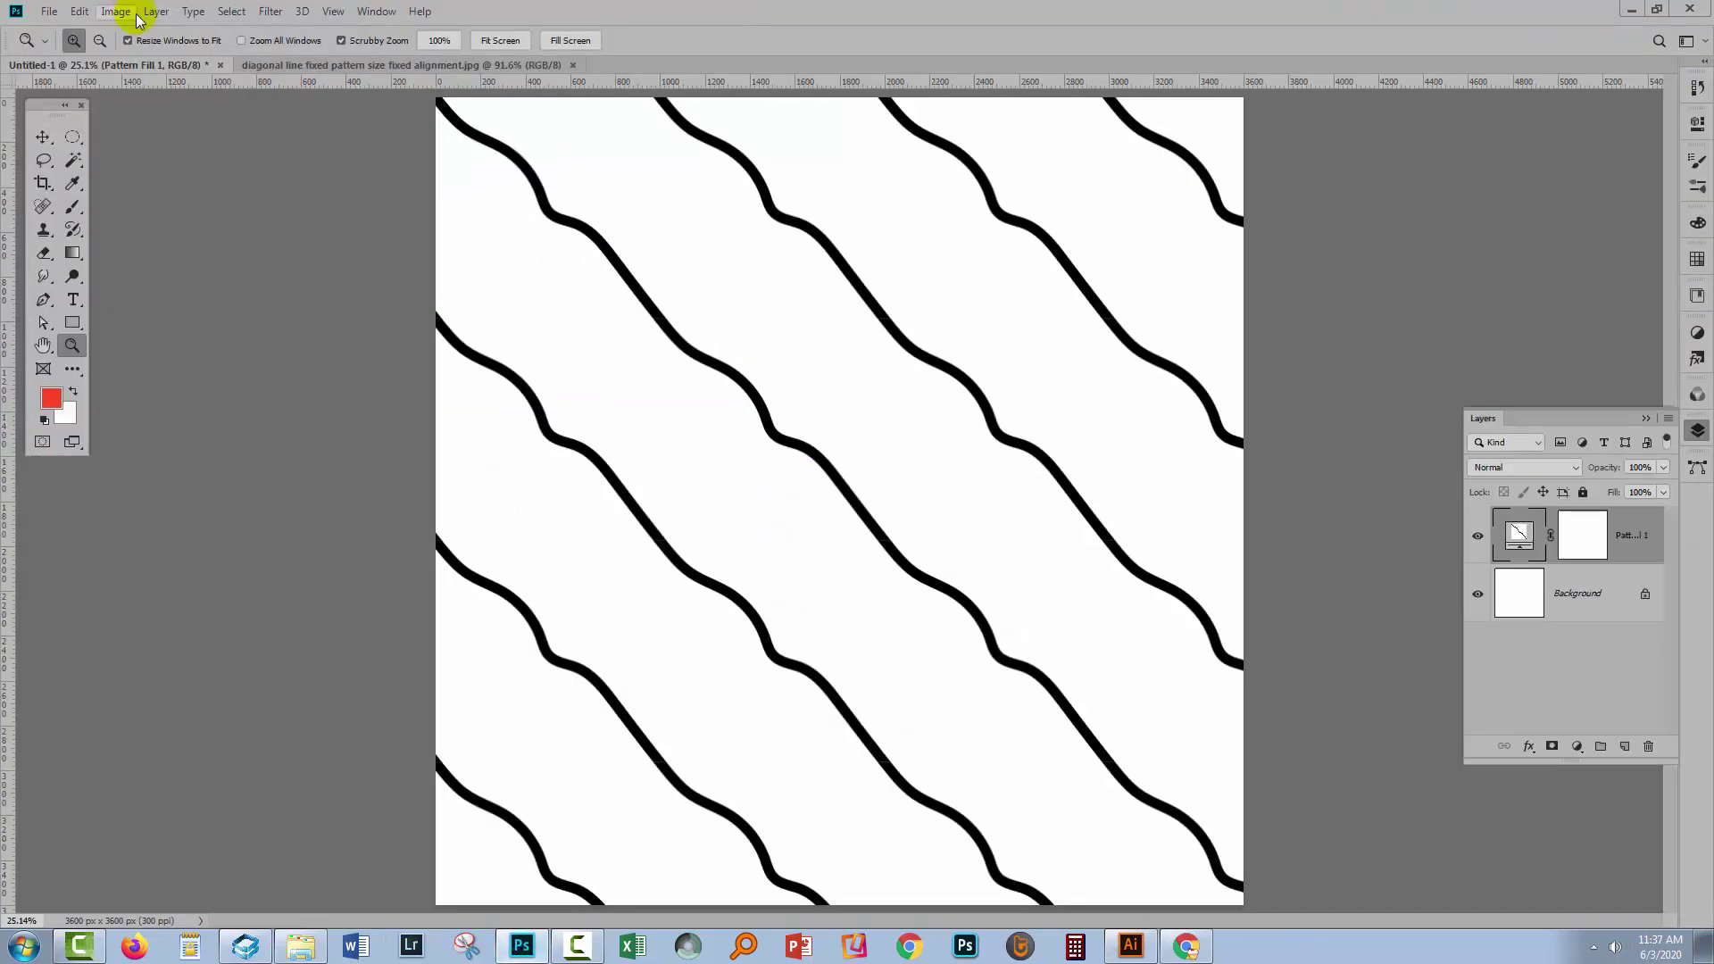
{"action": "left_click", "coordinate": [49, 12]}
{"action": "left_click", "coordinate": [55, 53]}
{"action": "left_click", "coordinate": [661, 134]}
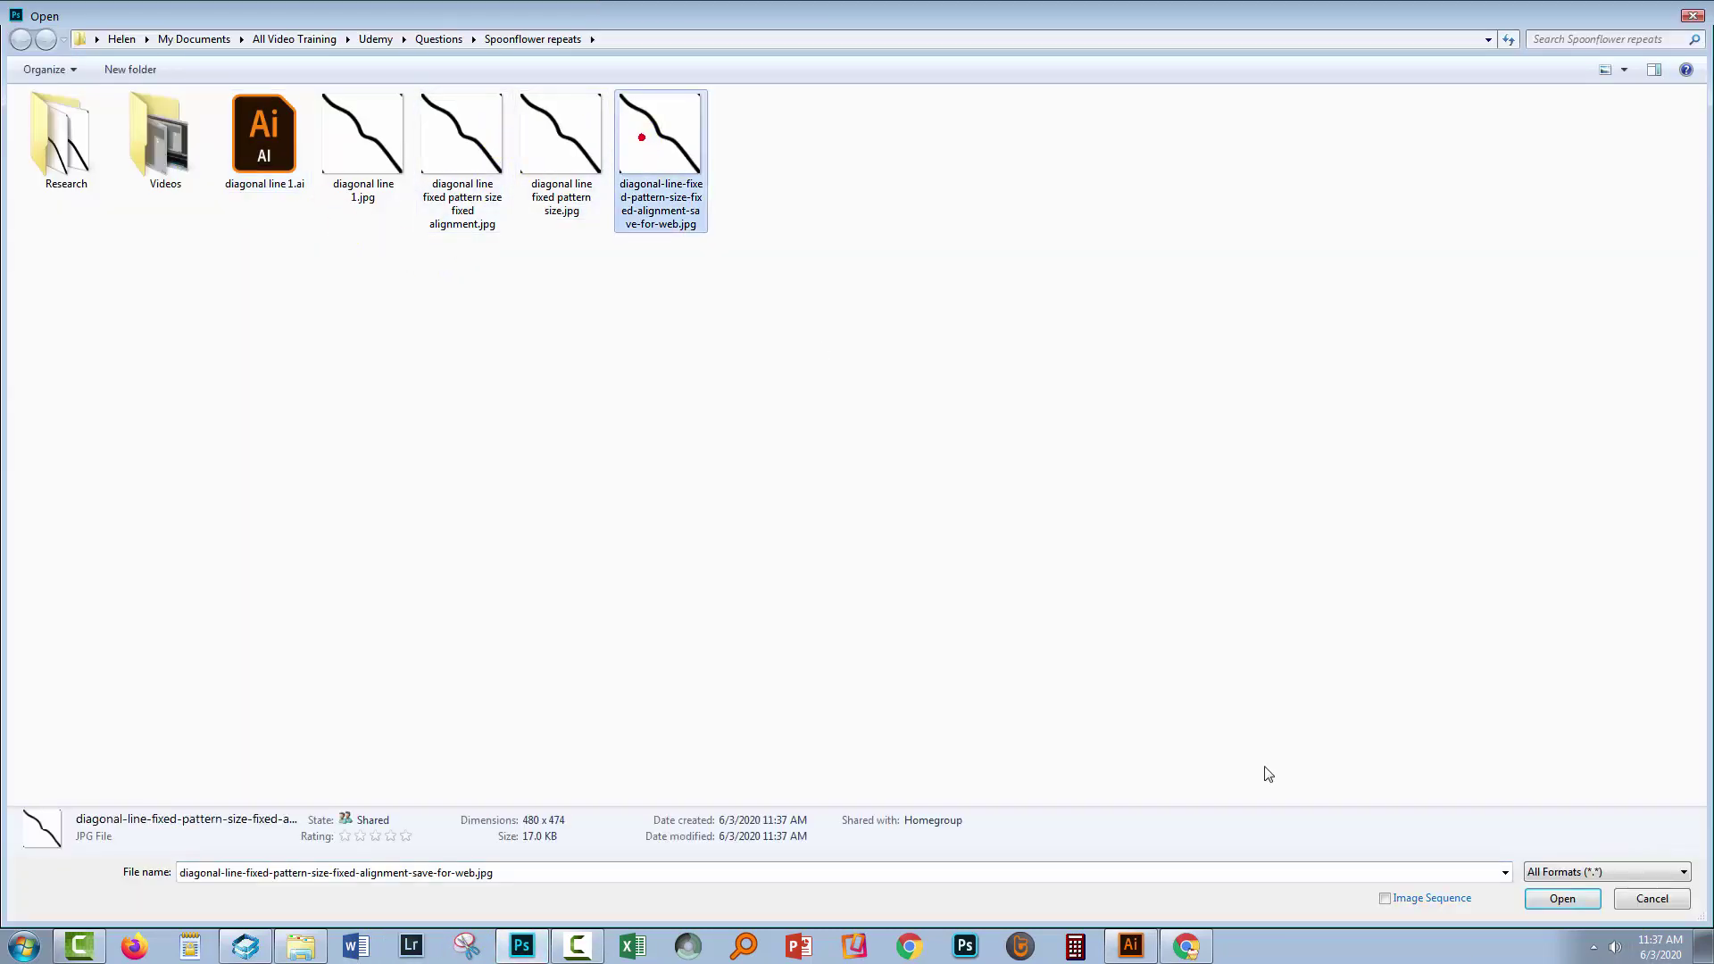
{"action": "left_click", "coordinate": [1563, 899]}
- Examine the corners and edges of the Save for Web tile at high magnification for stray edge pixels
{"action": "left_click_drag", "start_coordinate": [615, 279], "coordinate": [692, 371]}
{"action": "key", "text": "ctrl+0"}
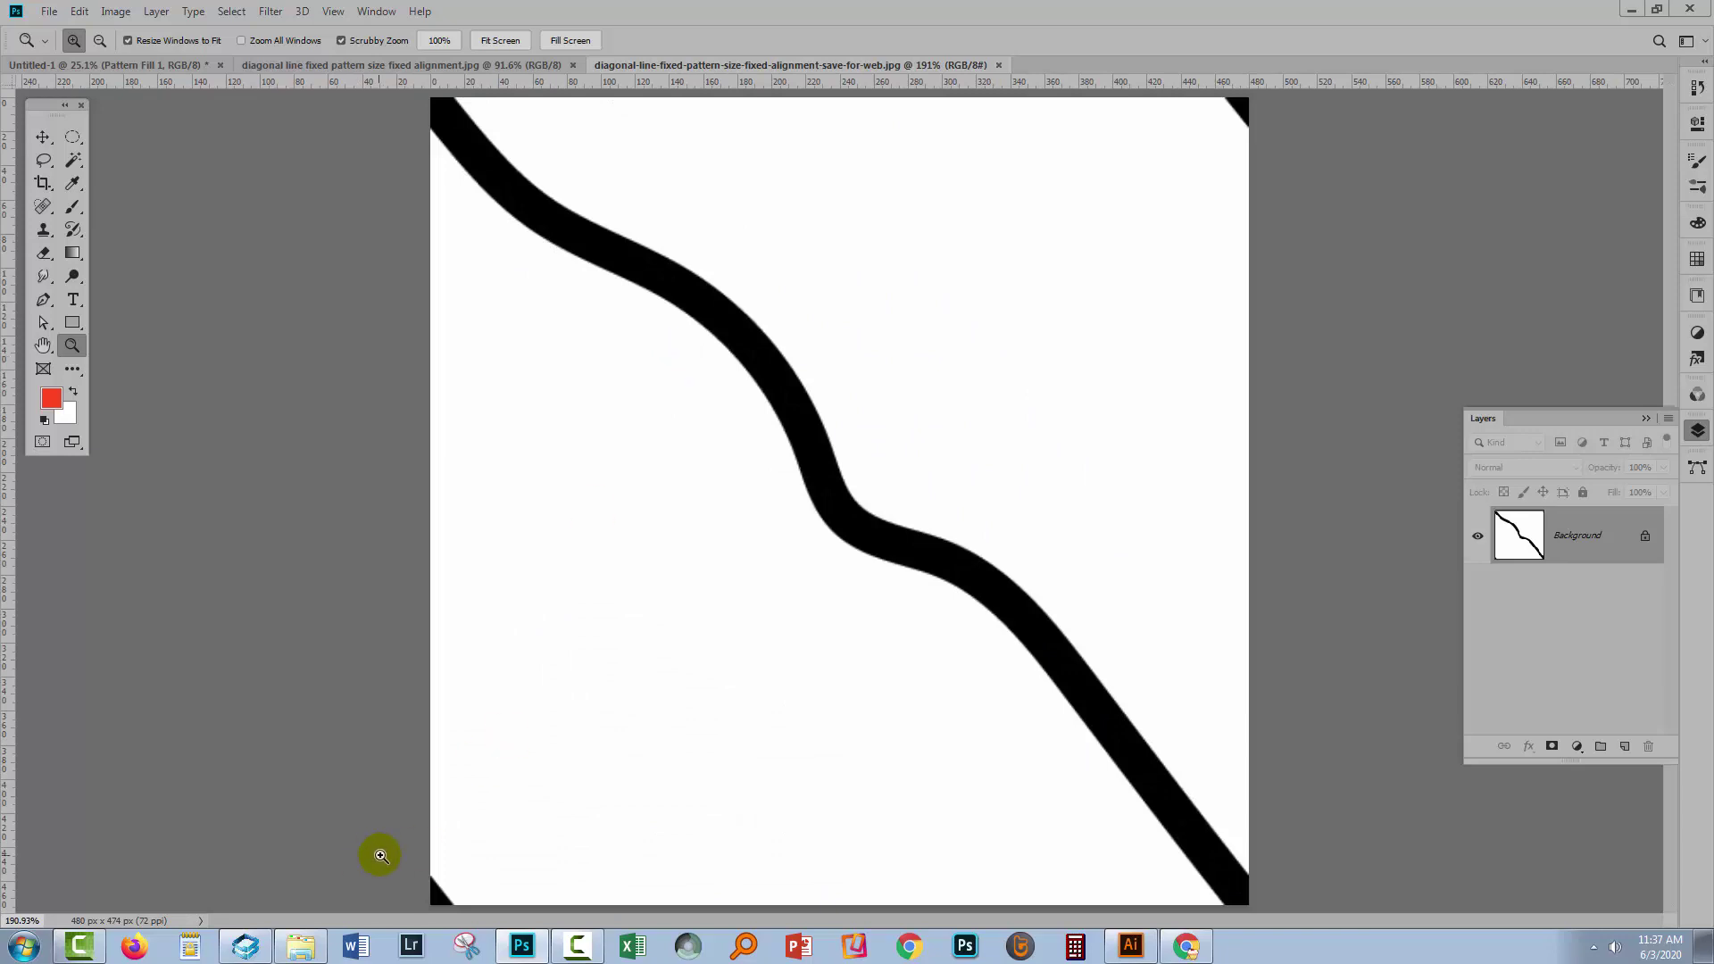
{"action": "left_click_drag", "start_coordinate": [378, 849], "coordinate": [394, 527]}
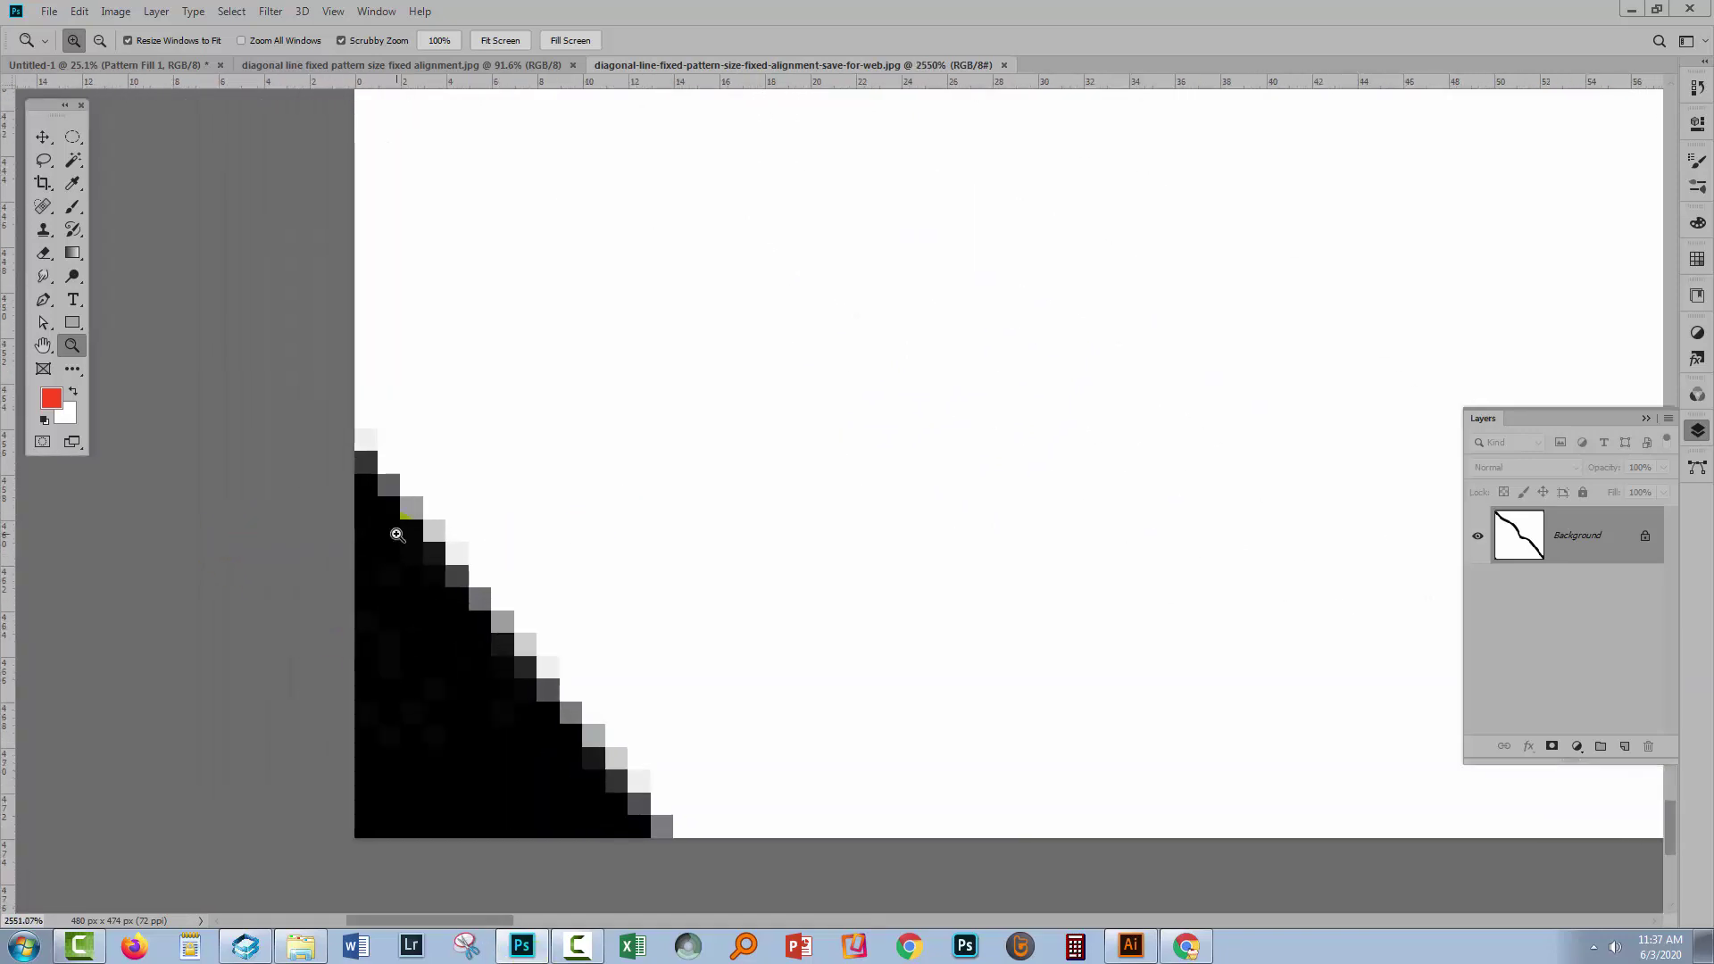
{"action": "key", "text": "ctrl+0"}
{"action": "left_click_drag", "start_coordinate": [1301, 319], "coordinate": [924, 322]}
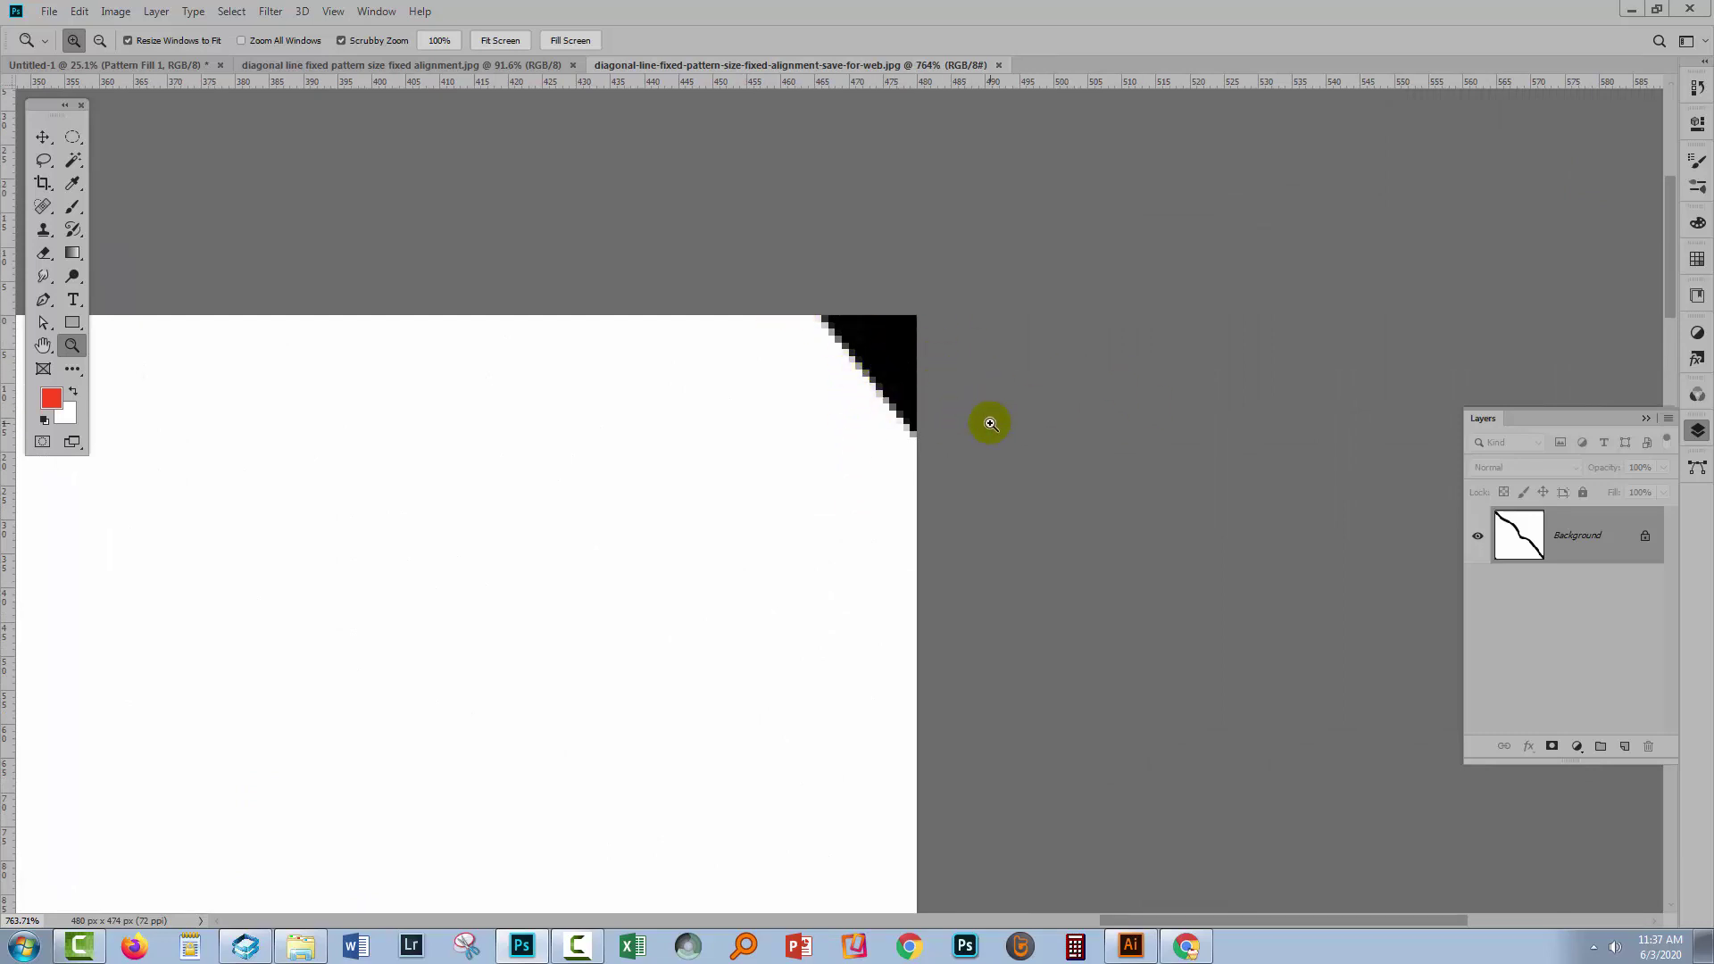
{"action": "key", "text": "ctrl+0"}
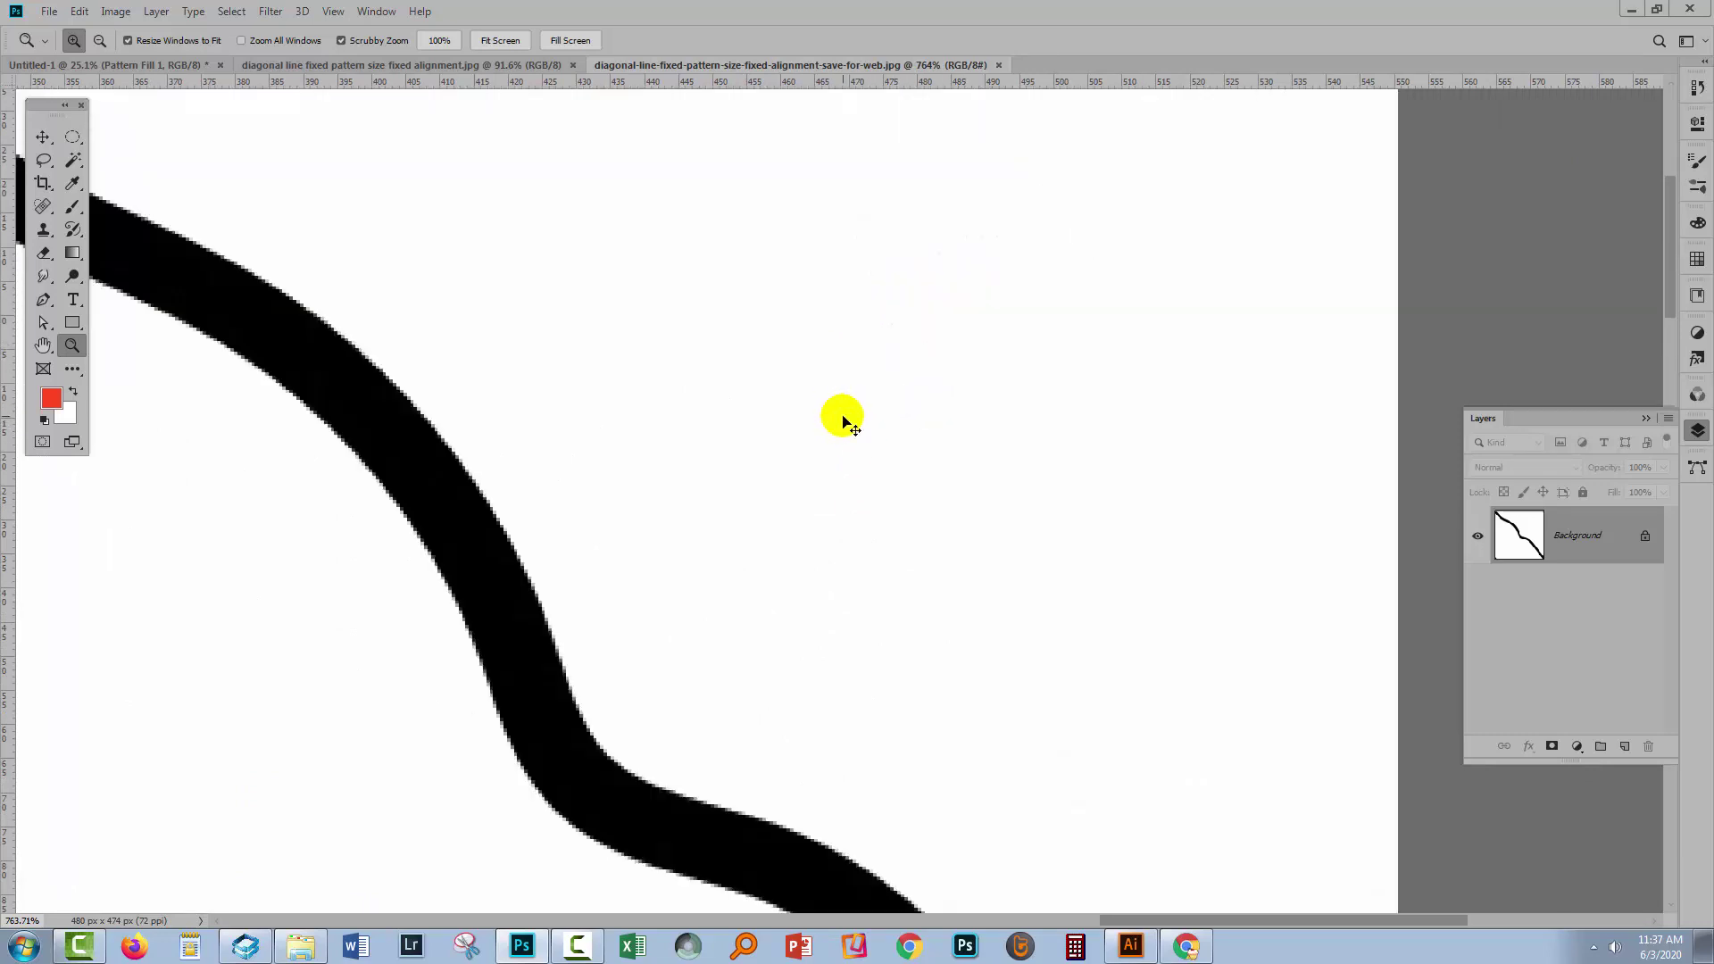
{"action": "left_click_drag", "start_coordinate": [1232, 888], "coordinate": [1421, 875]}
{"action": "left_click_drag", "start_coordinate": [869, 482], "coordinate": [912, 490]}
{"action": "left_click", "coordinate": [896, 488], "text": "alt"}
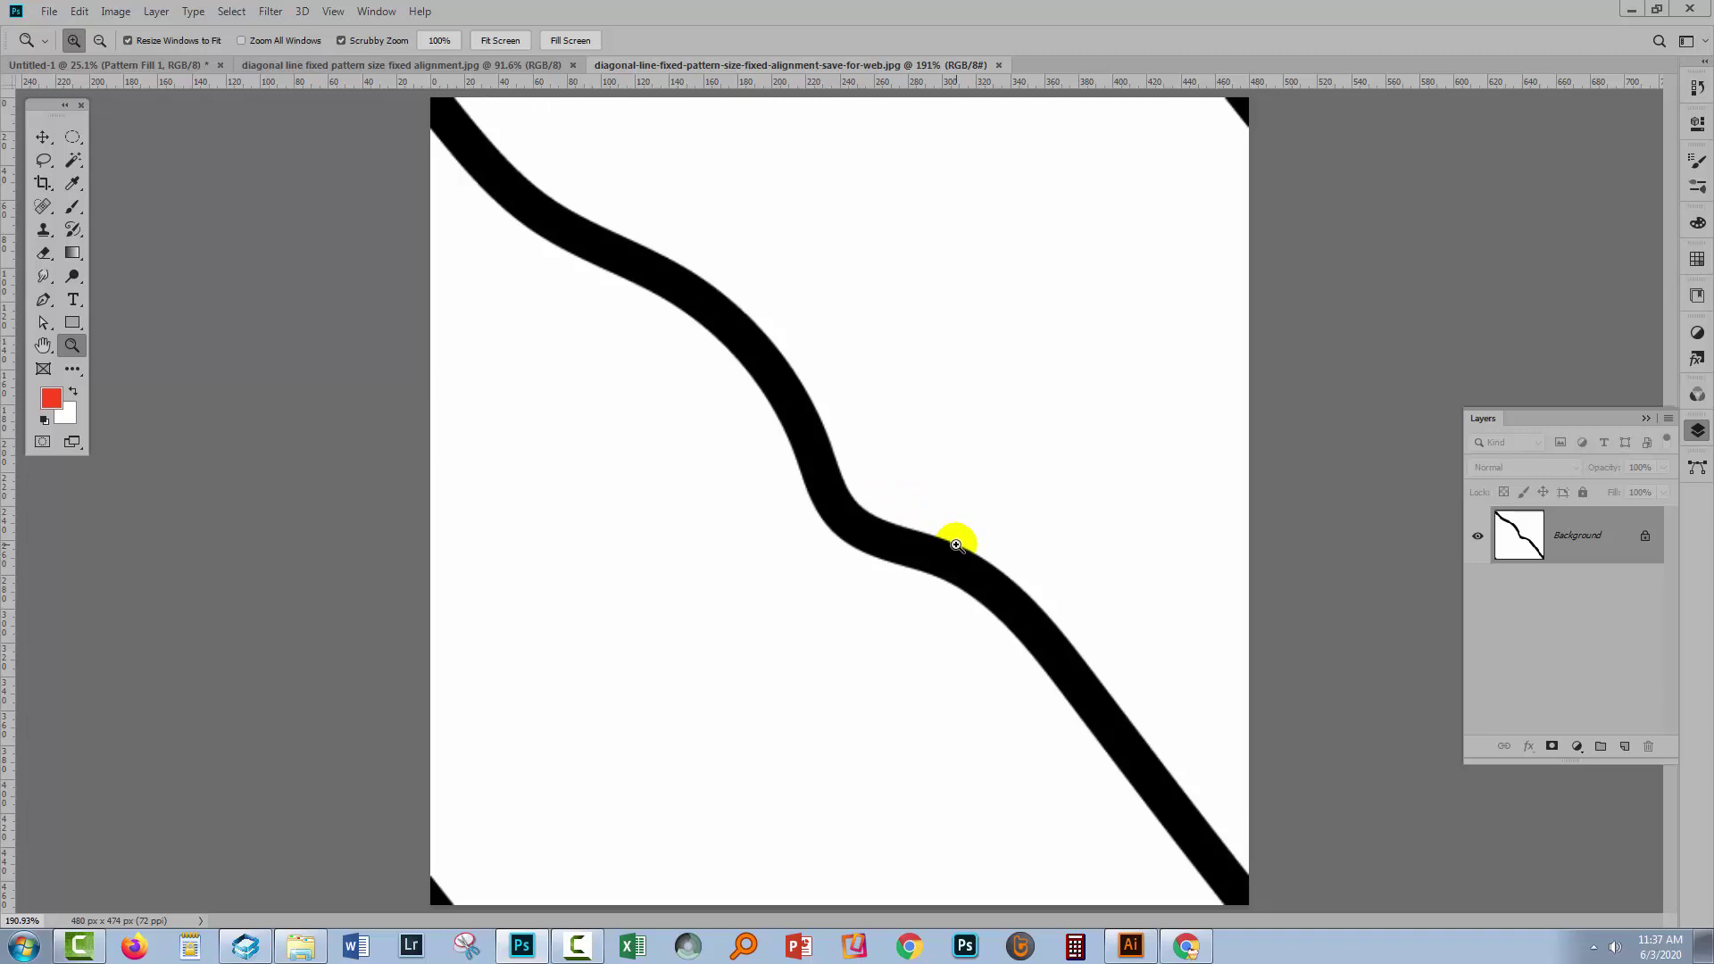
- Switch to Illustrator, open the tile in Save for Web and set its width to 960 px with proportions kept, fitting the preview on screen
{"action": "left_click", "coordinate": [1130, 945]}
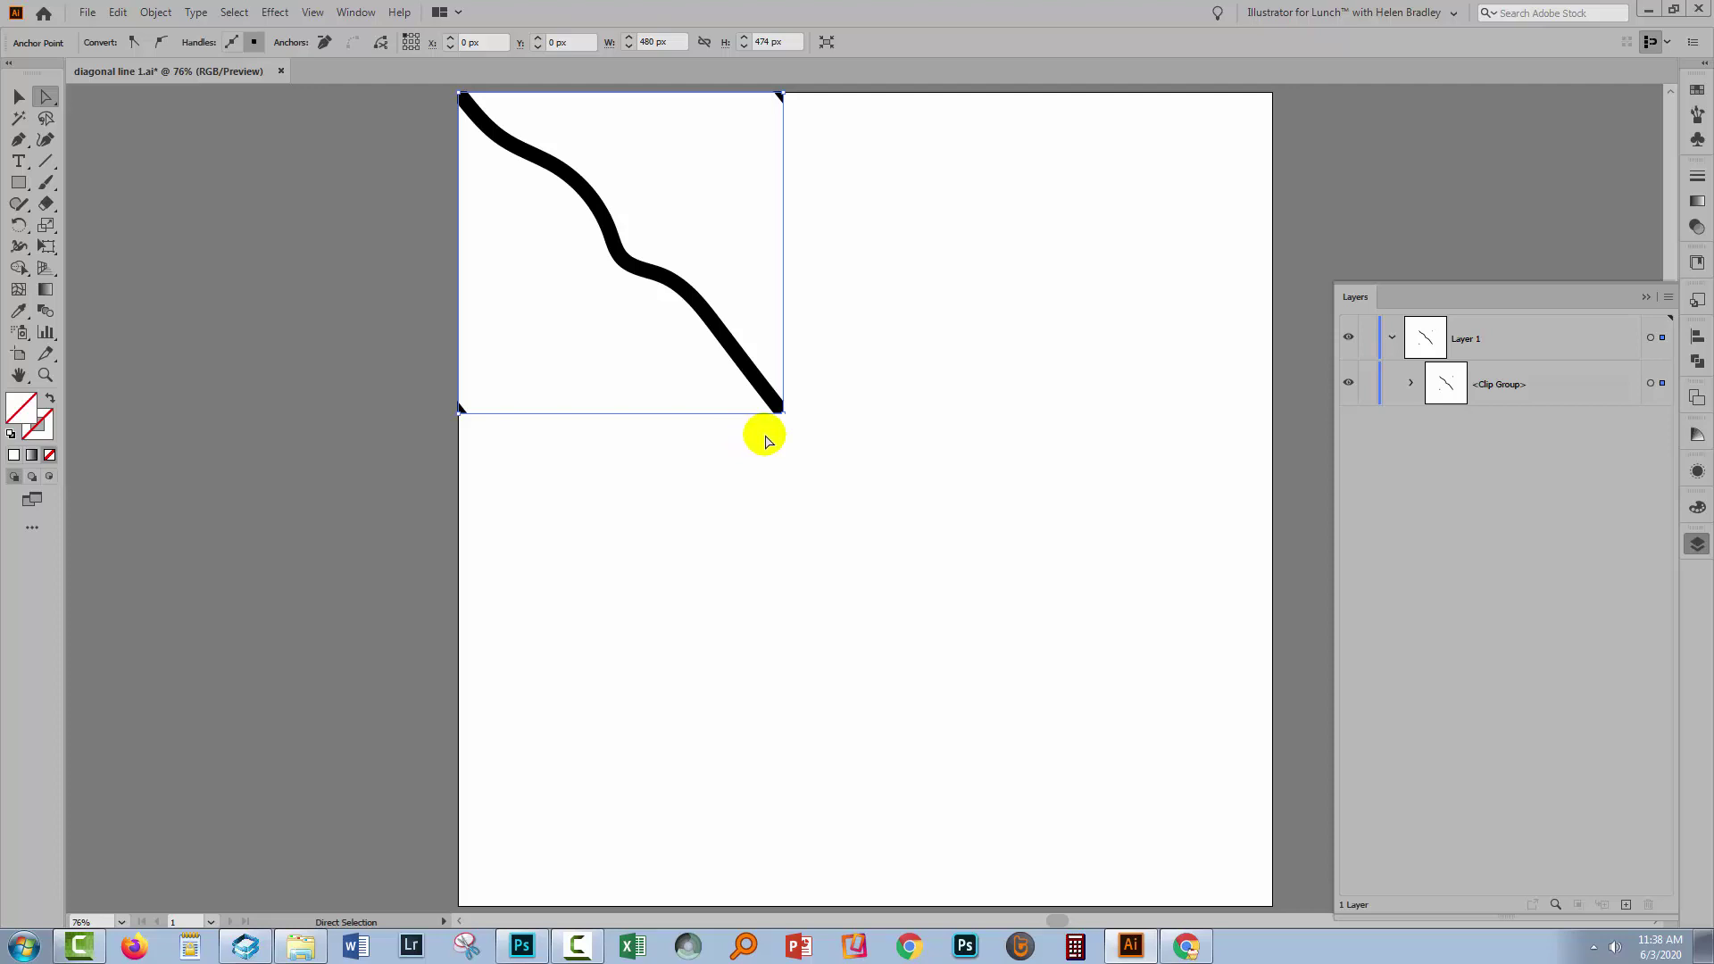
{"action": "left_click", "coordinate": [93, 16]}
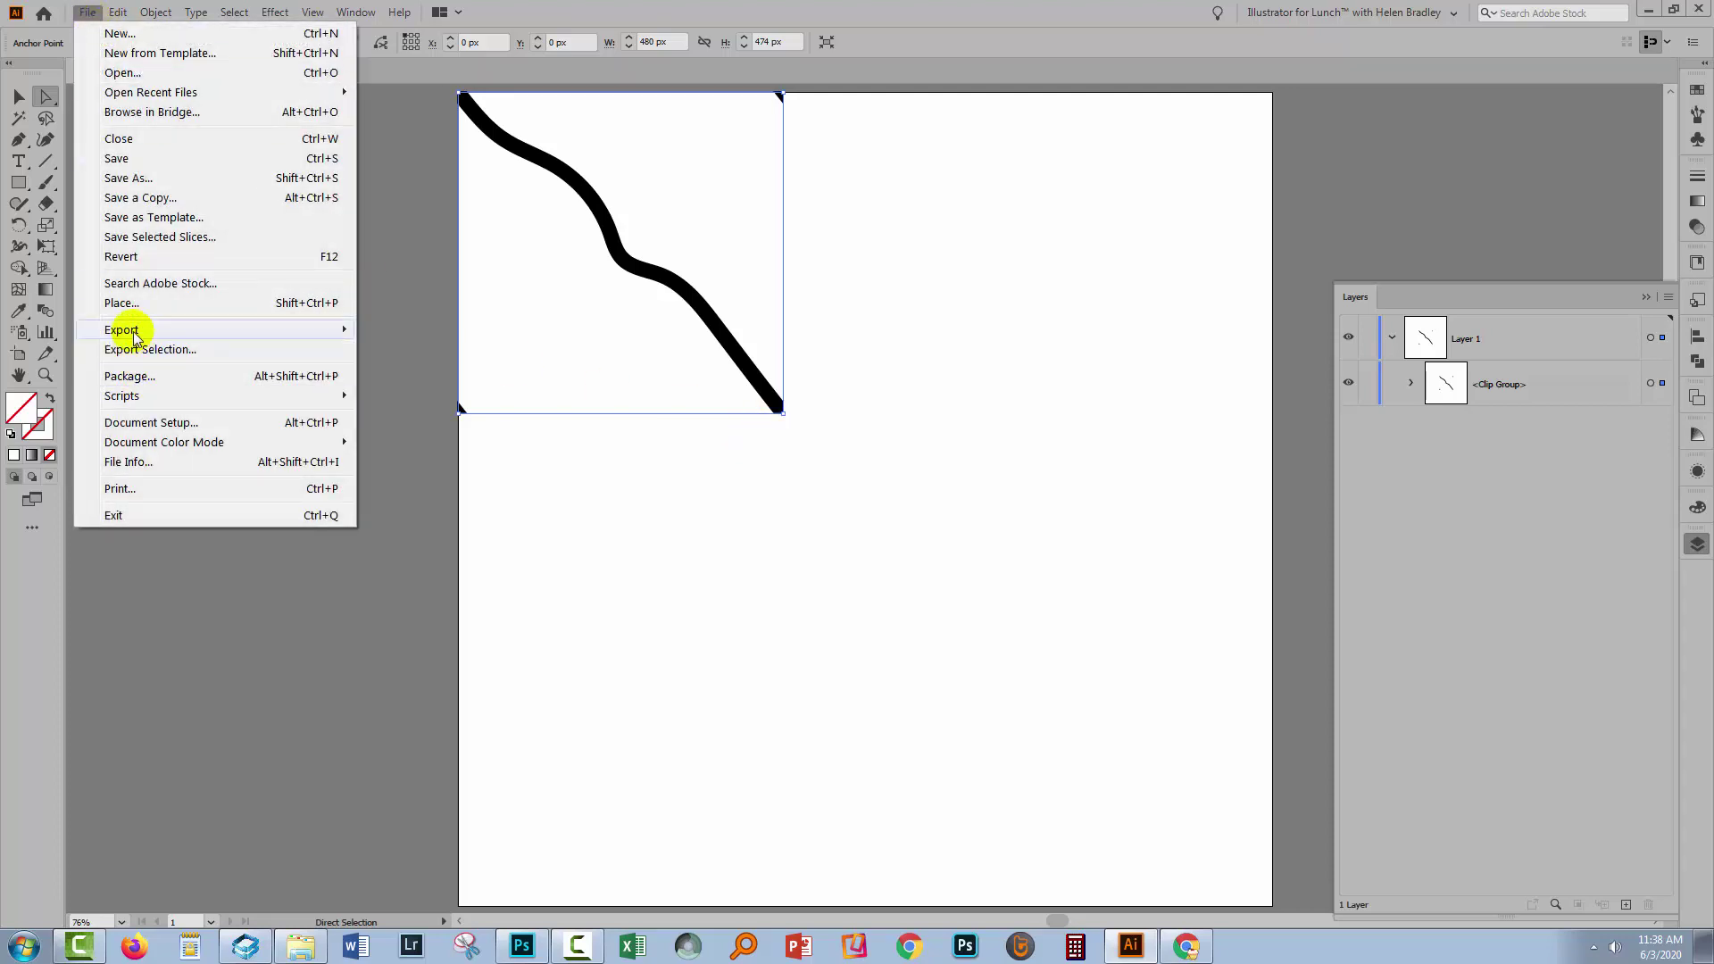
{"action": "mouse_move", "coordinate": [304, 328]}
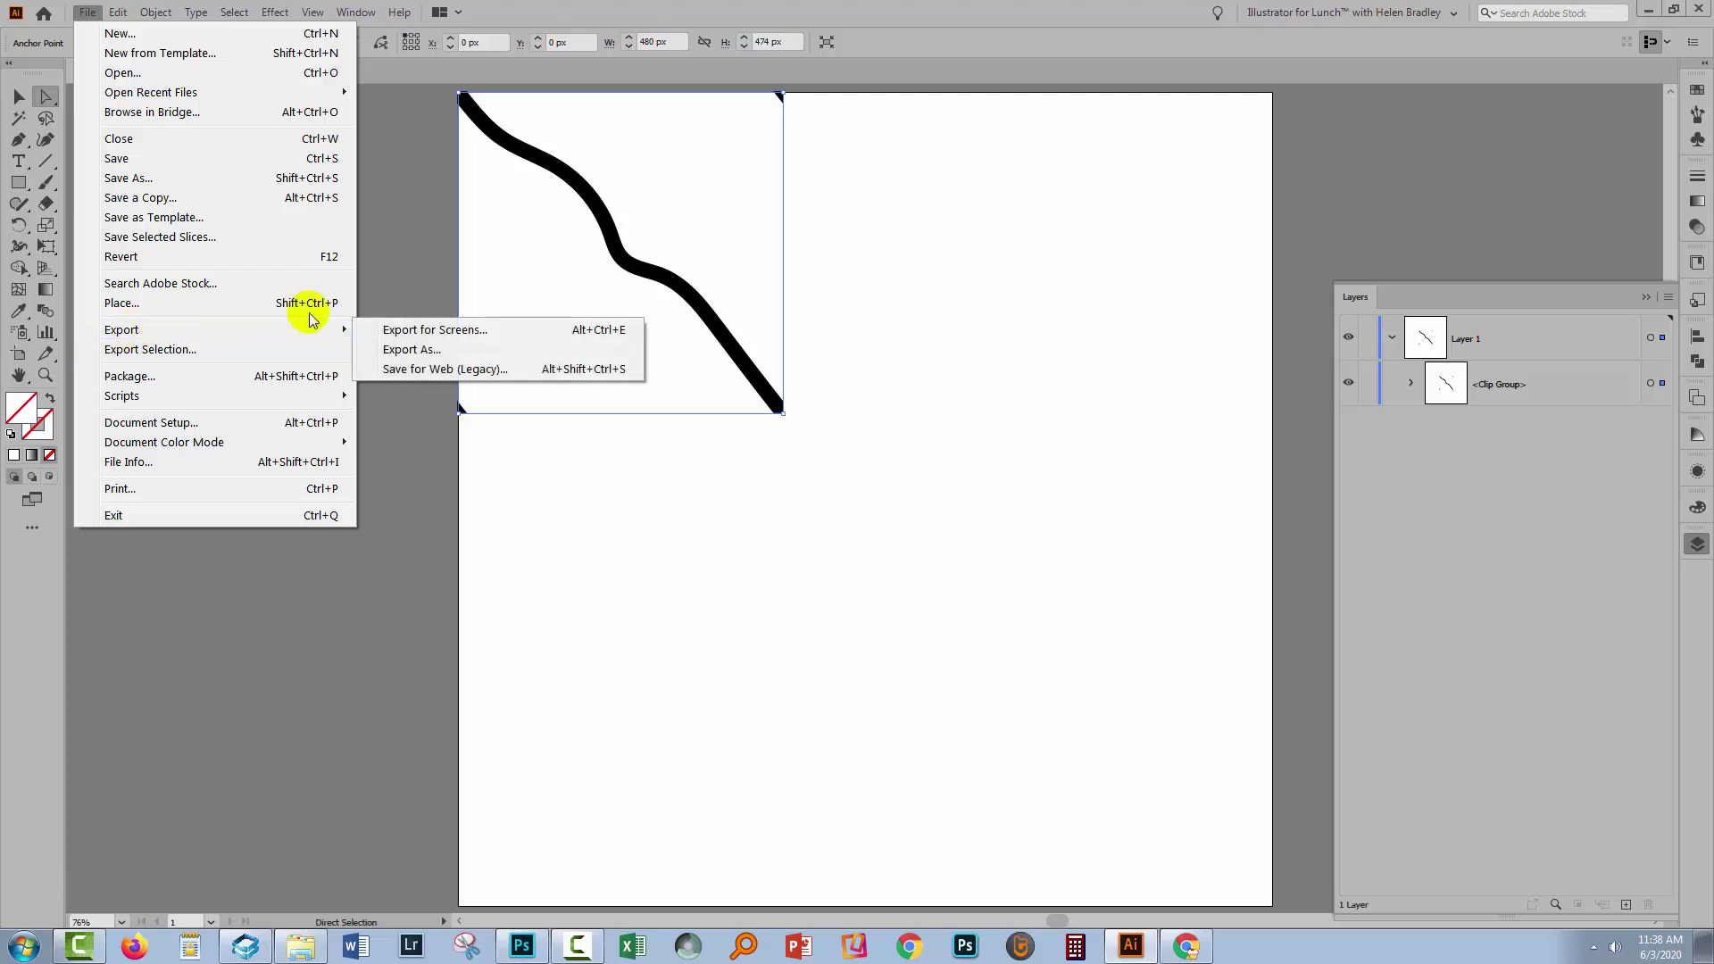
{"action": "left_click", "coordinate": [421, 370]}
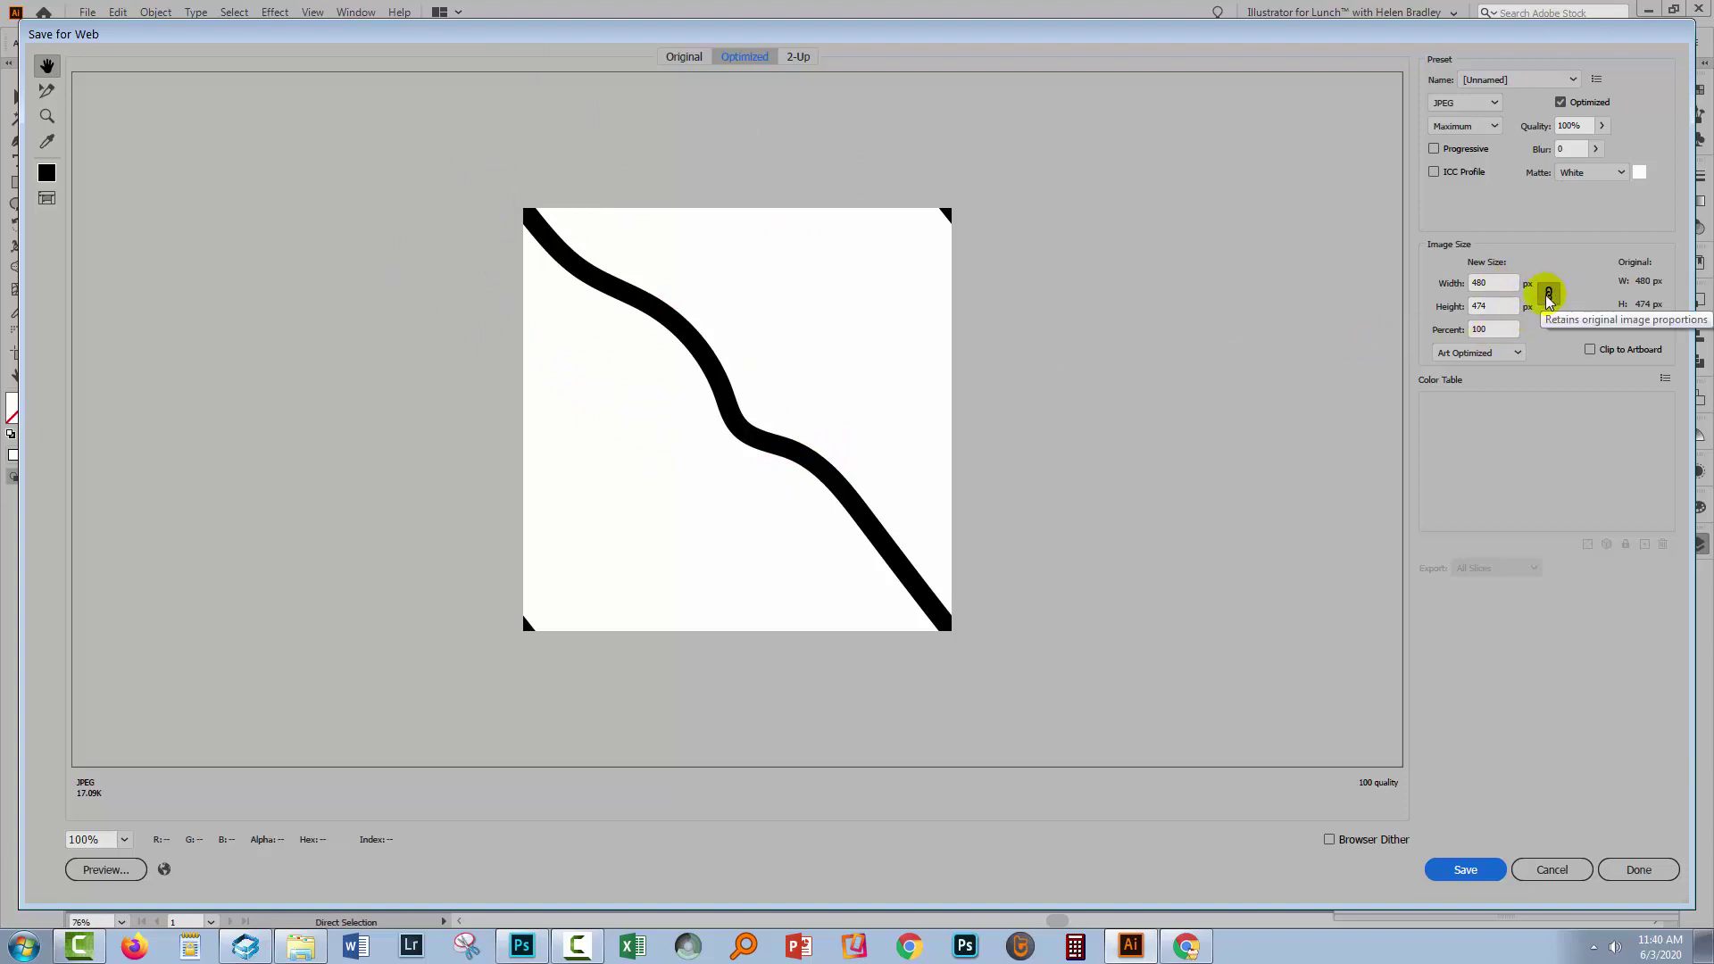
{"action": "left_click", "coordinate": [1497, 282]}
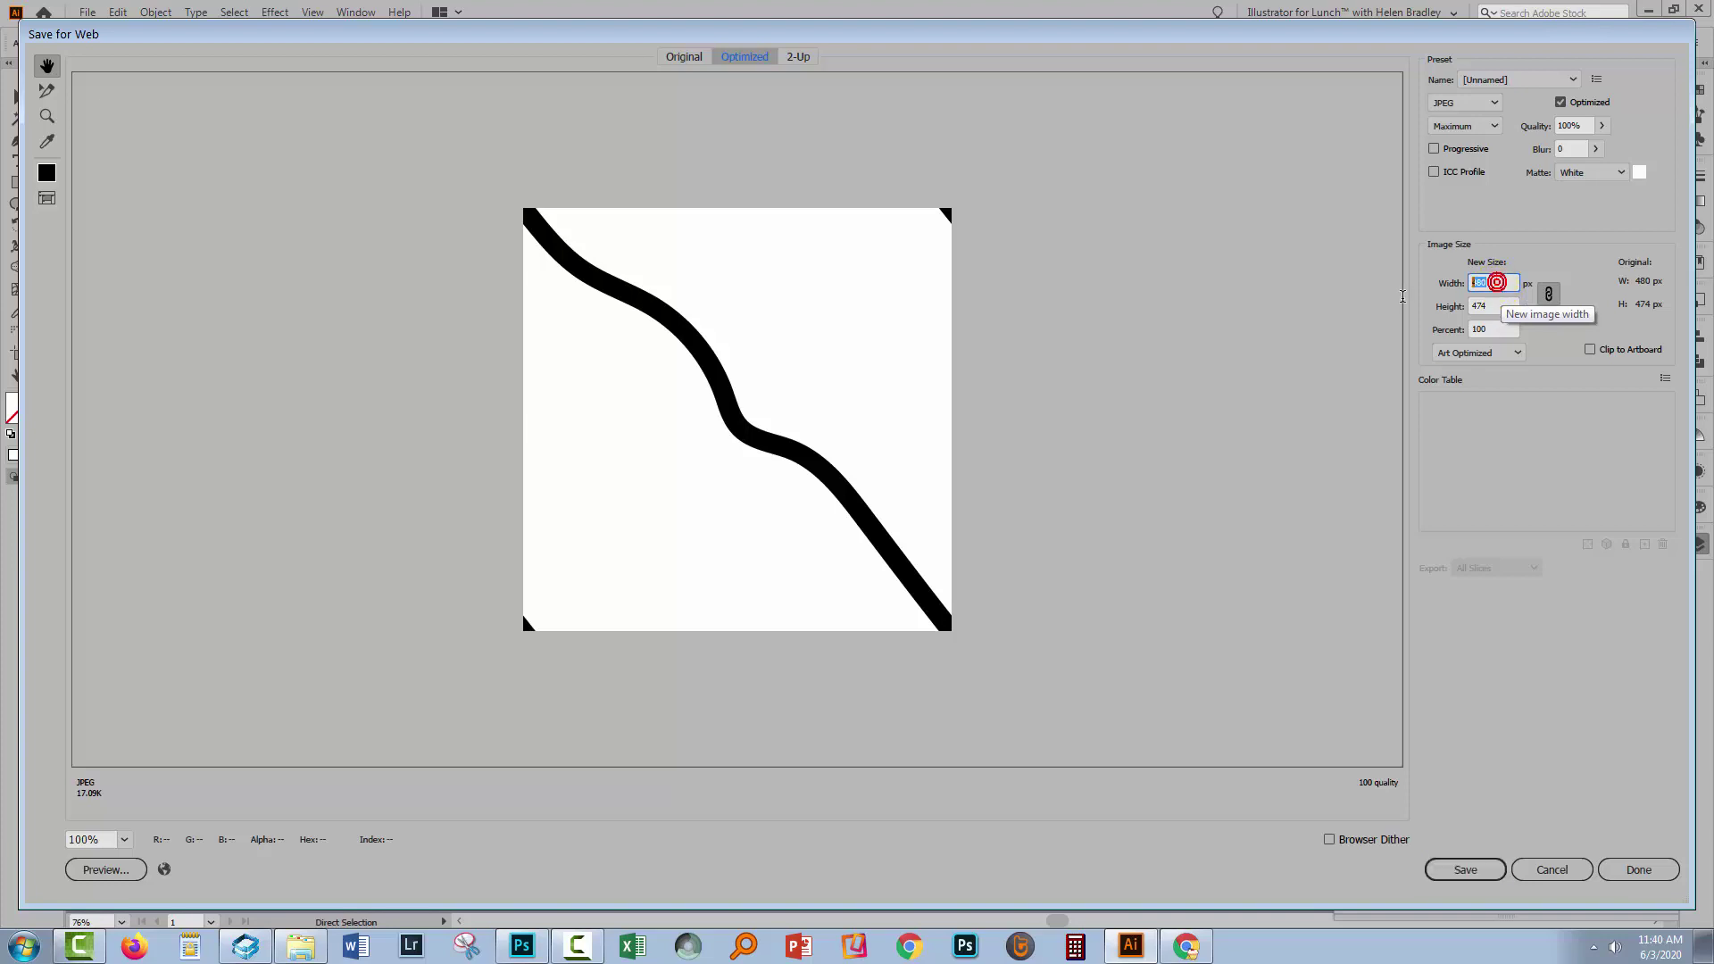
{"action": "type", "text": "960"}
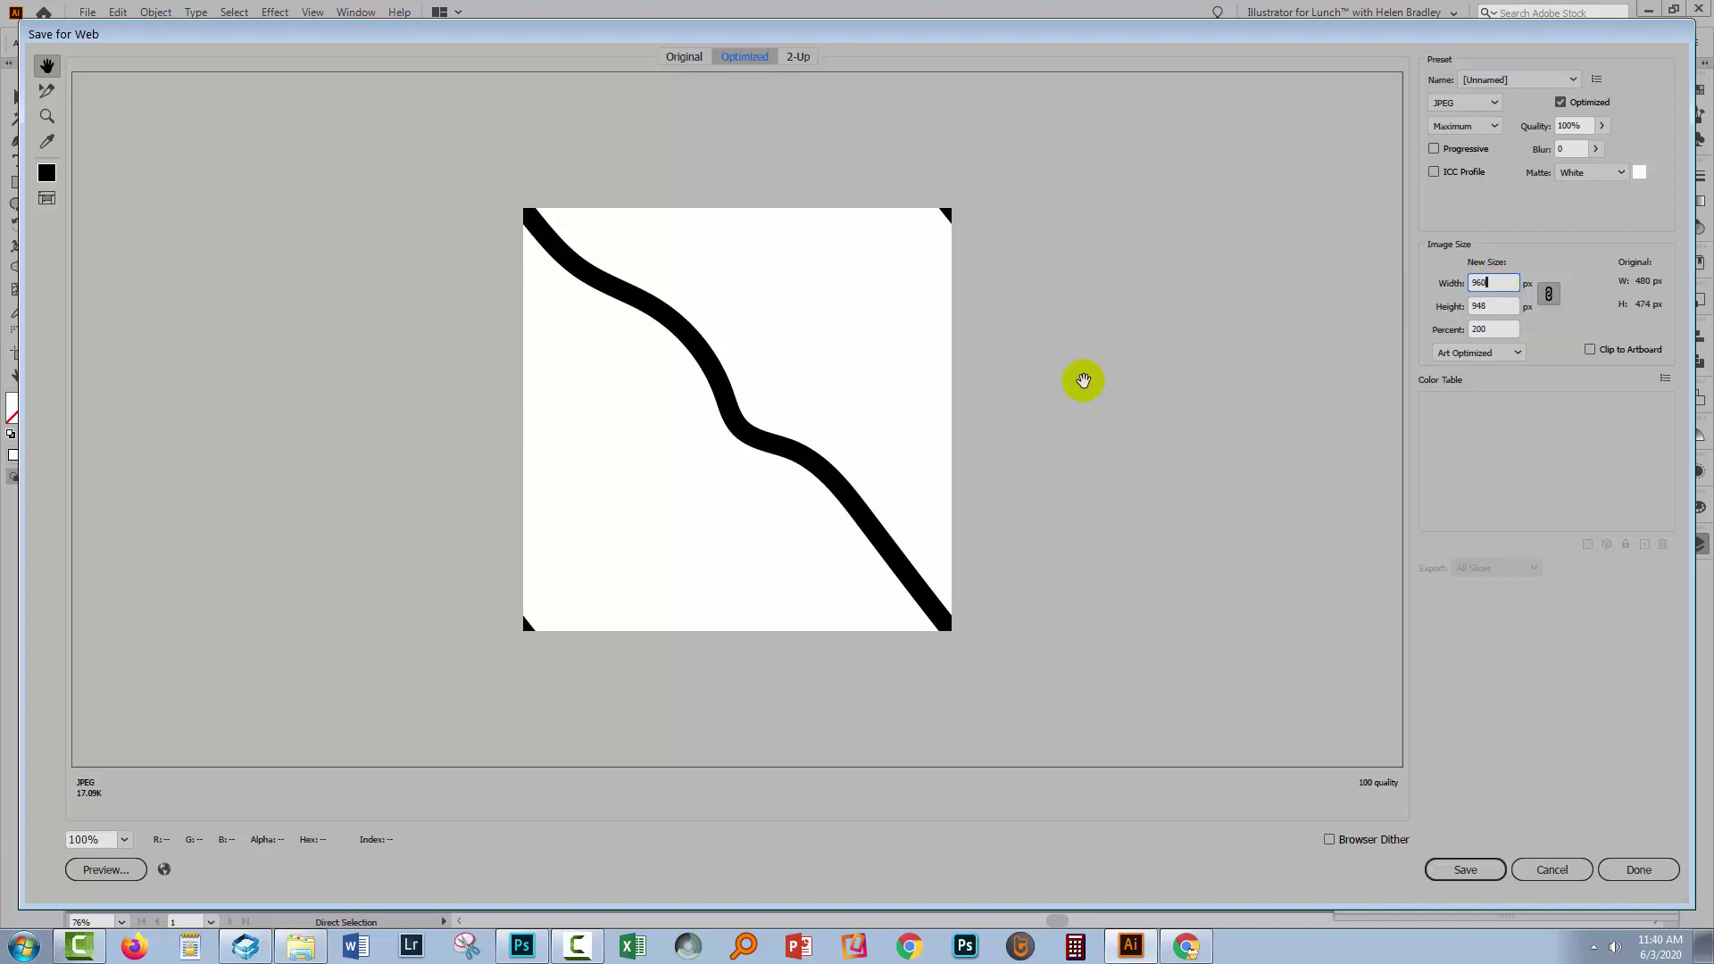
{"action": "key", "text": "Tab"}
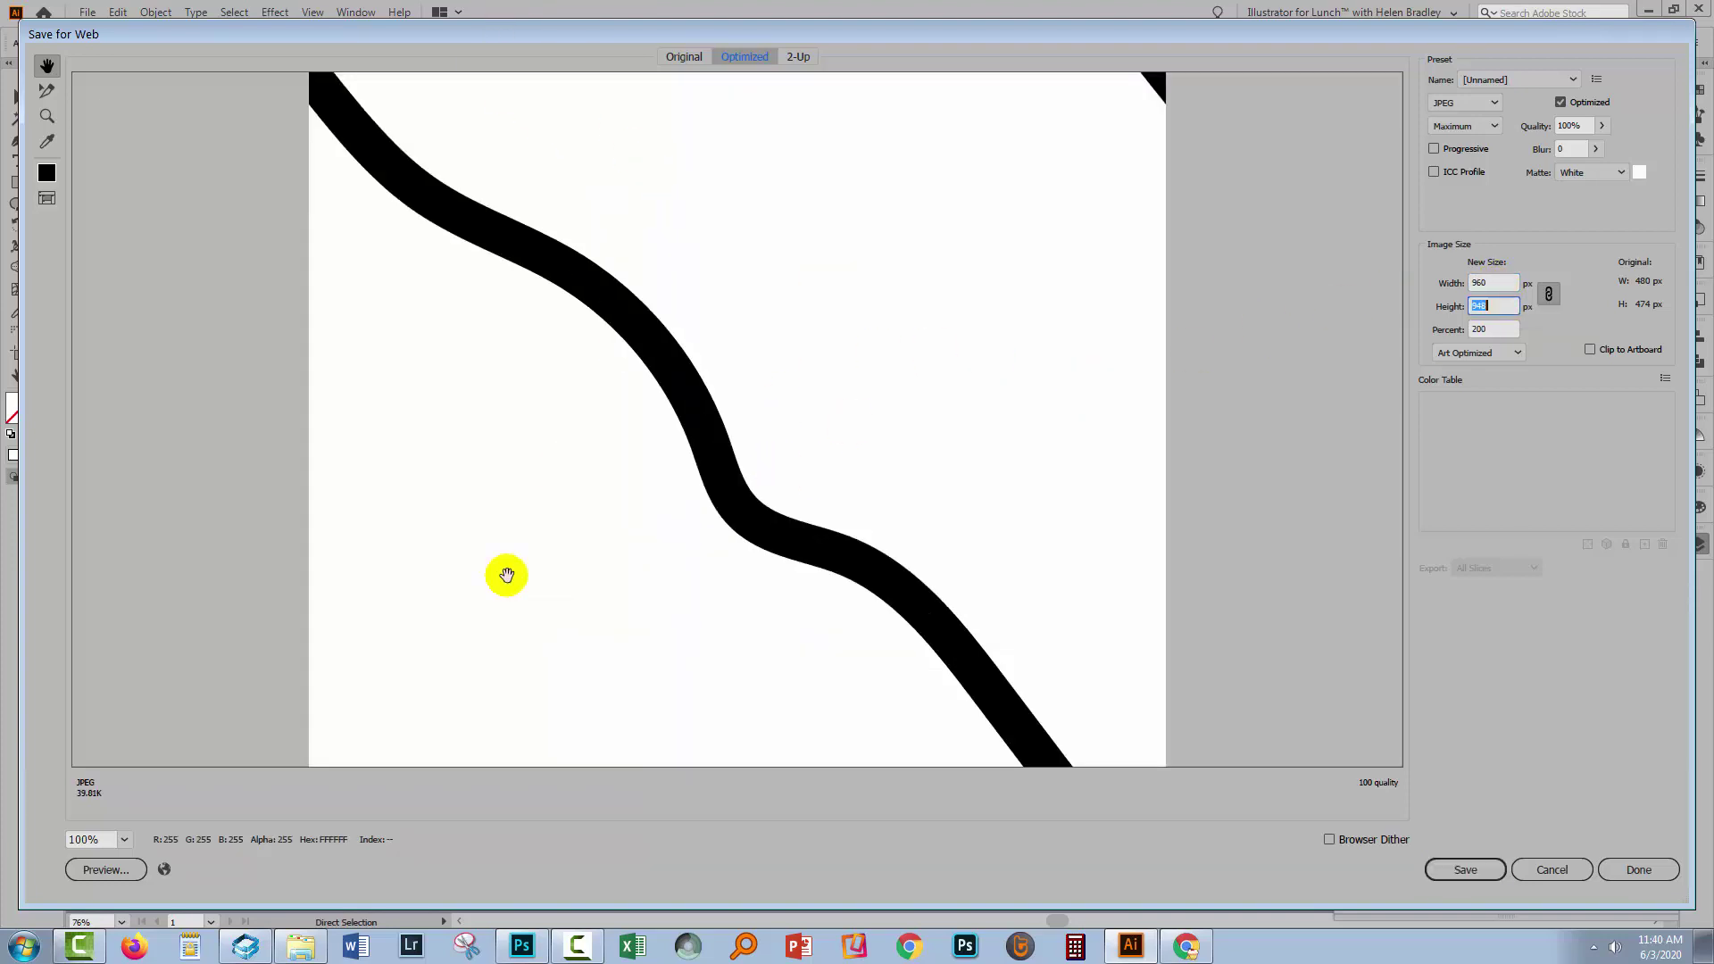
{"action": "left_click", "coordinate": [124, 839]}
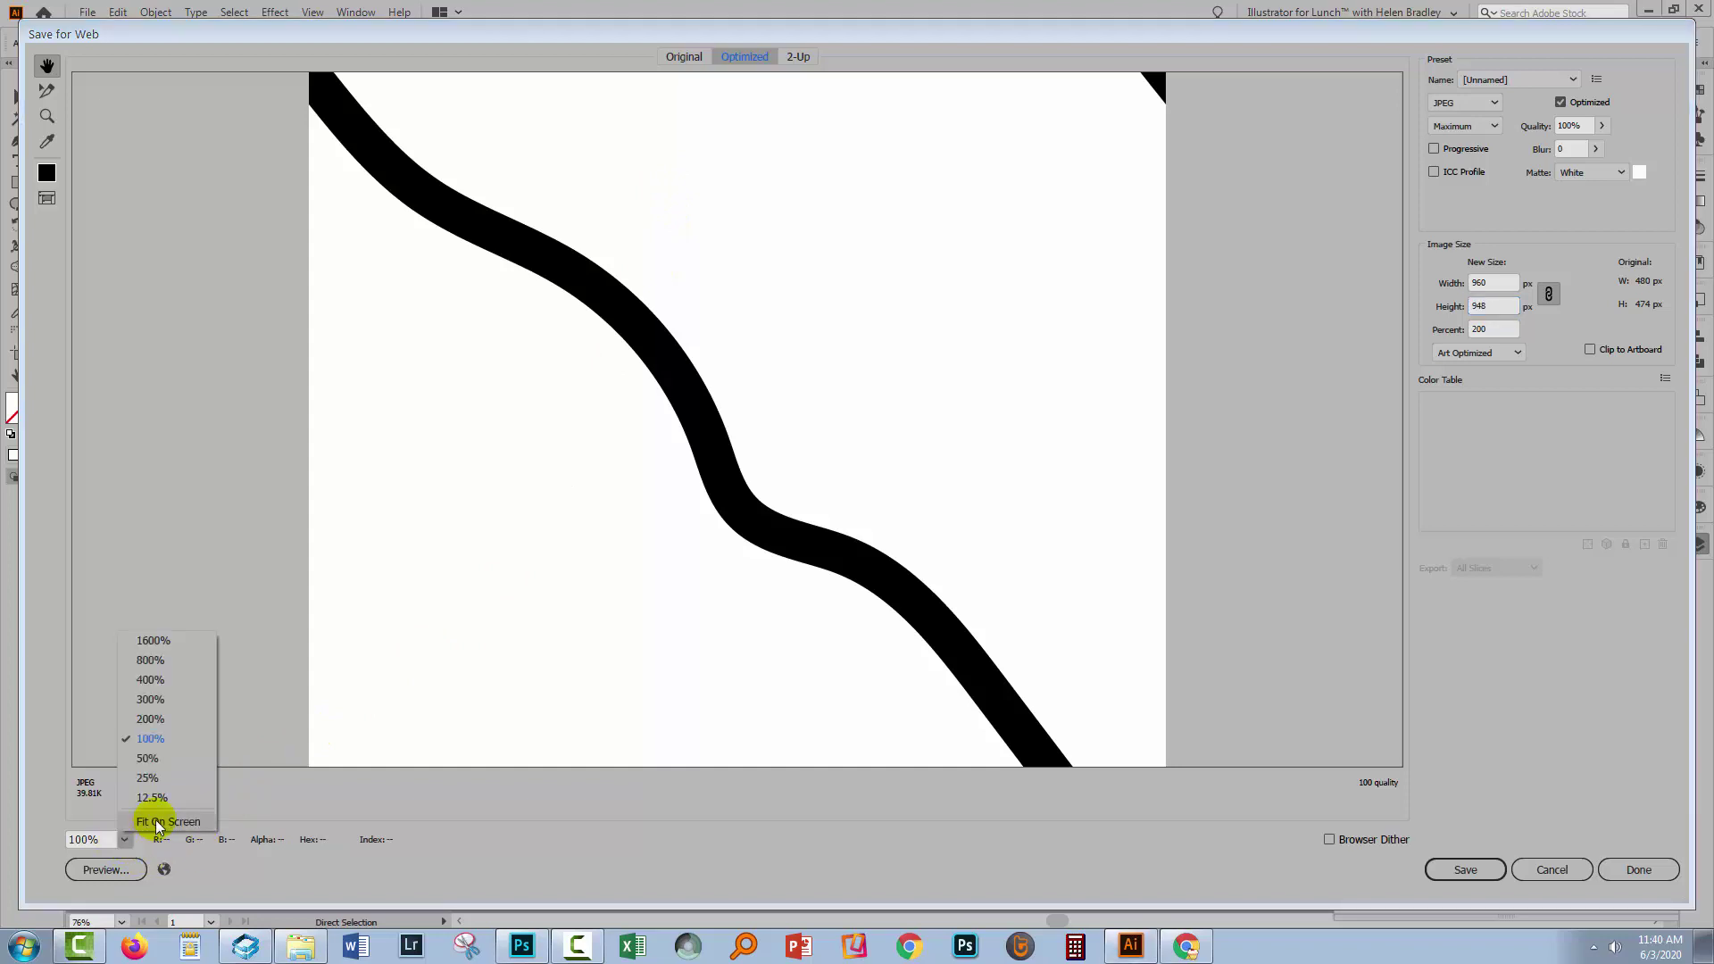
{"action": "left_click", "coordinate": [149, 815]}
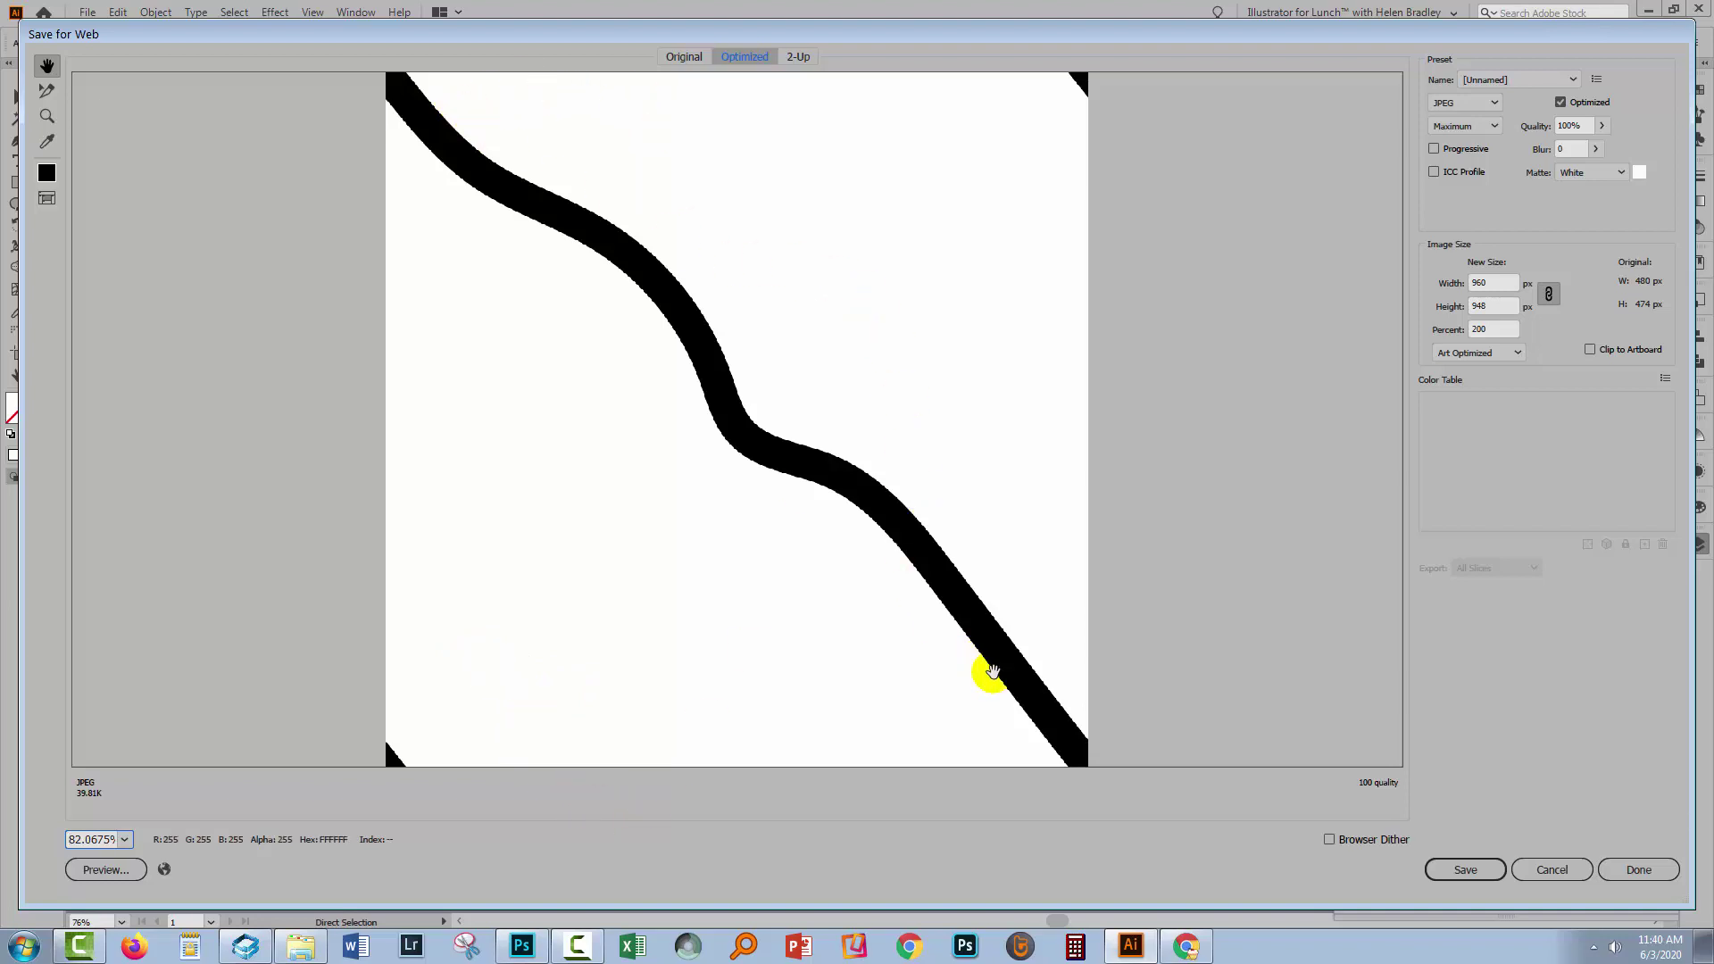
- Review the format, quality and anti-aliasing choices, keeping JPEG, Maximum and Art Optimized, and cancel the Save for Web export
{"action": "left_click", "coordinate": [1480, 103]}
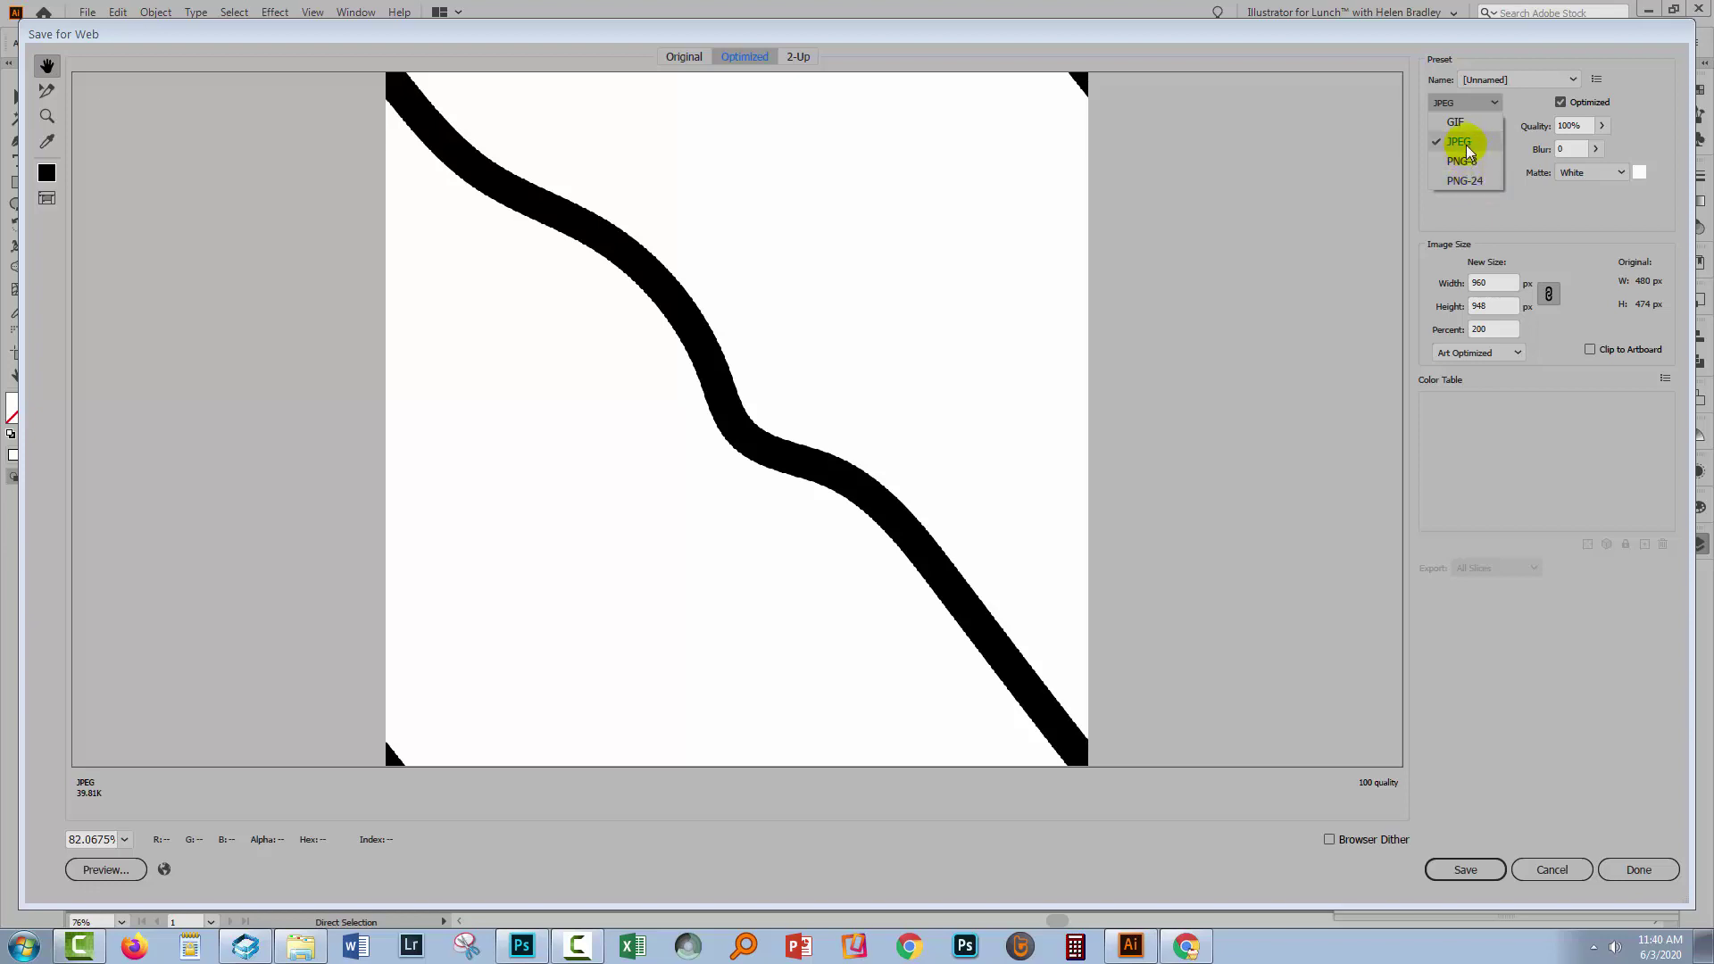
{"action": "left_click", "coordinate": [1466, 143]}
{"action": "left_click", "coordinate": [1461, 128]}
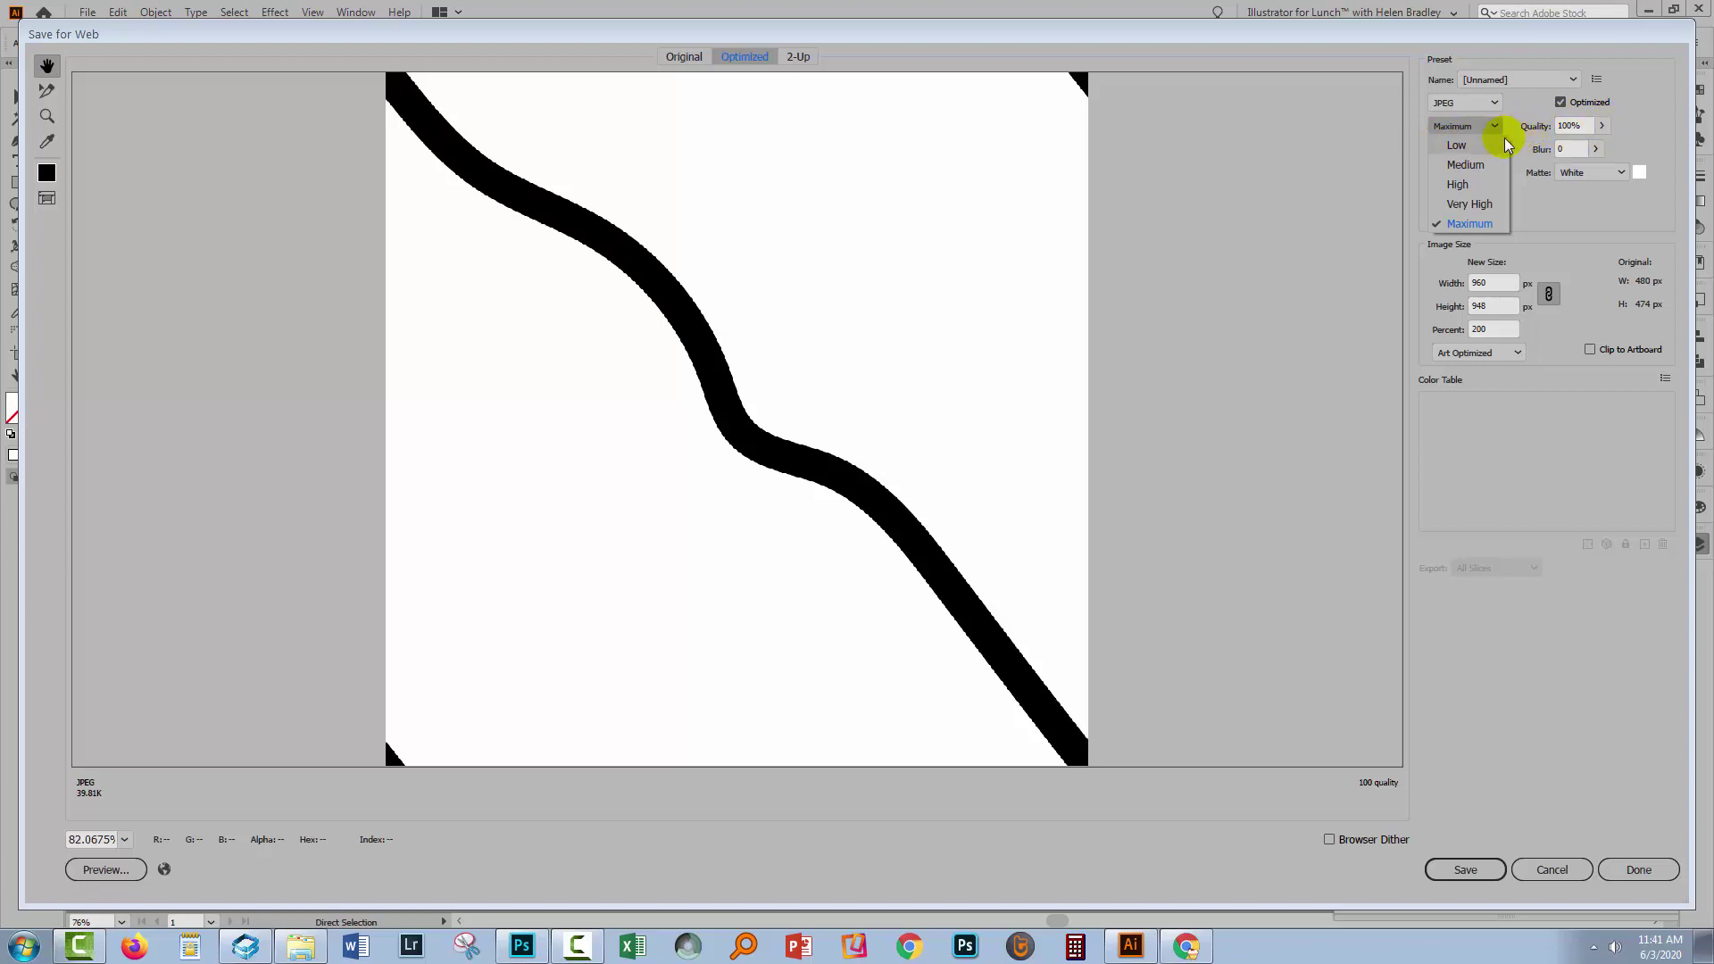
{"action": "left_click", "coordinate": [1618, 122]}
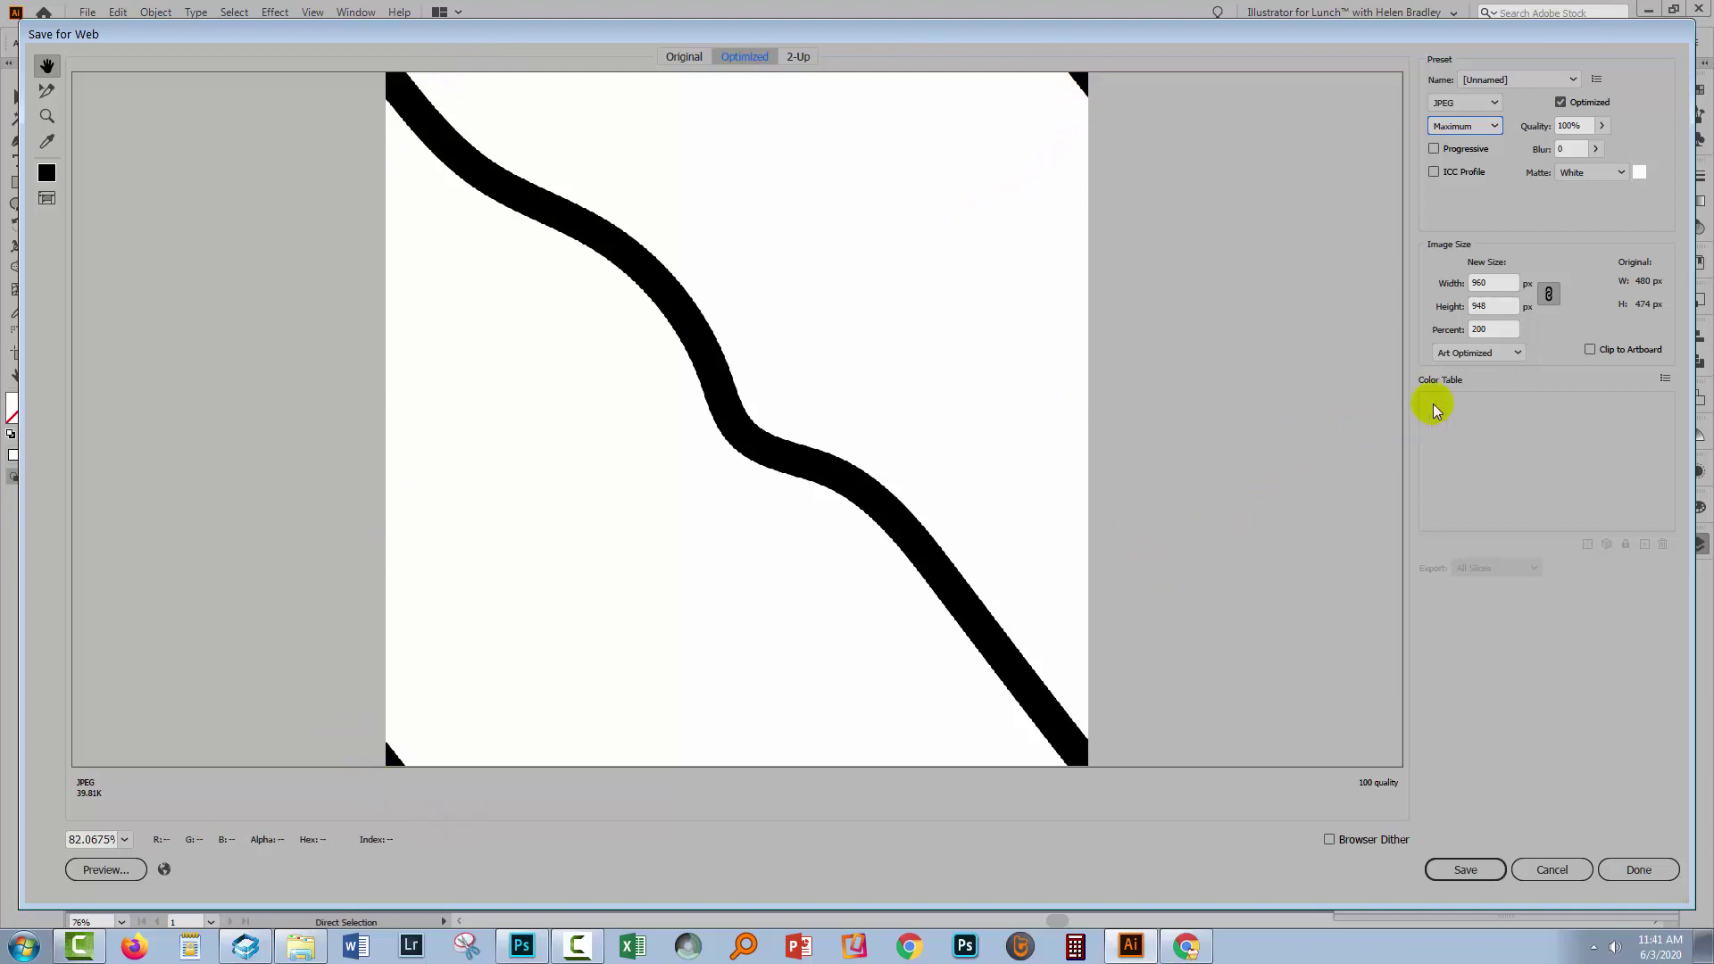
{"action": "left_click", "coordinate": [1519, 352]}
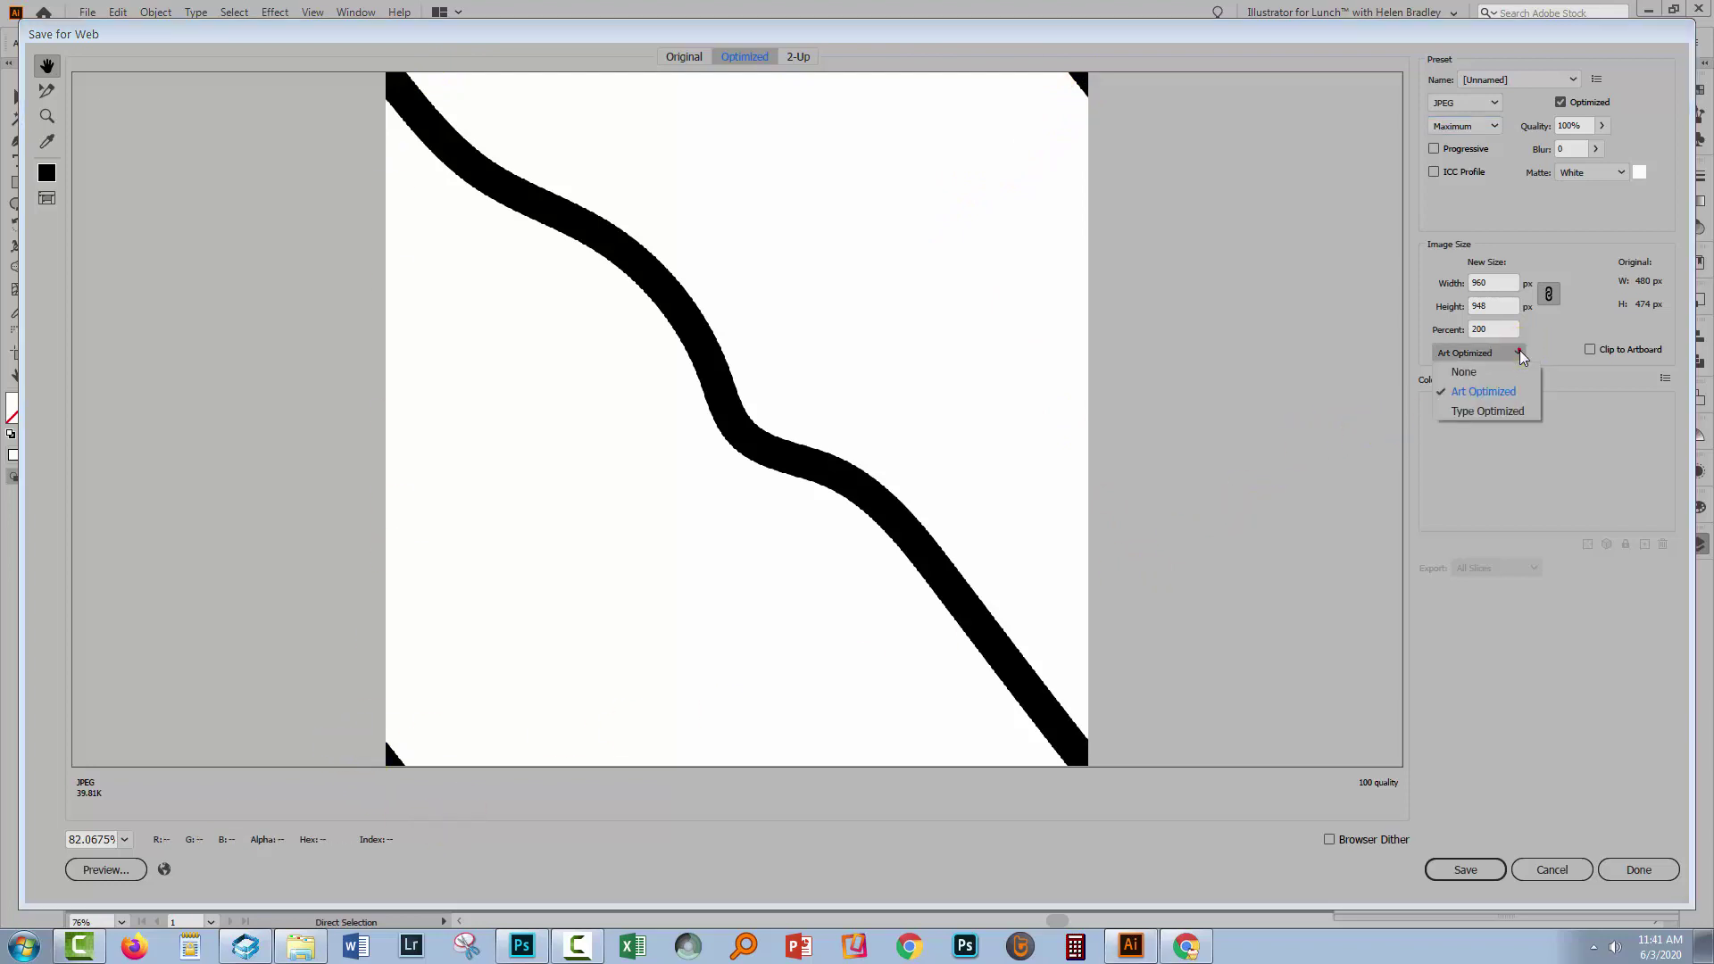
{"action": "left_click", "coordinate": [1482, 391]}
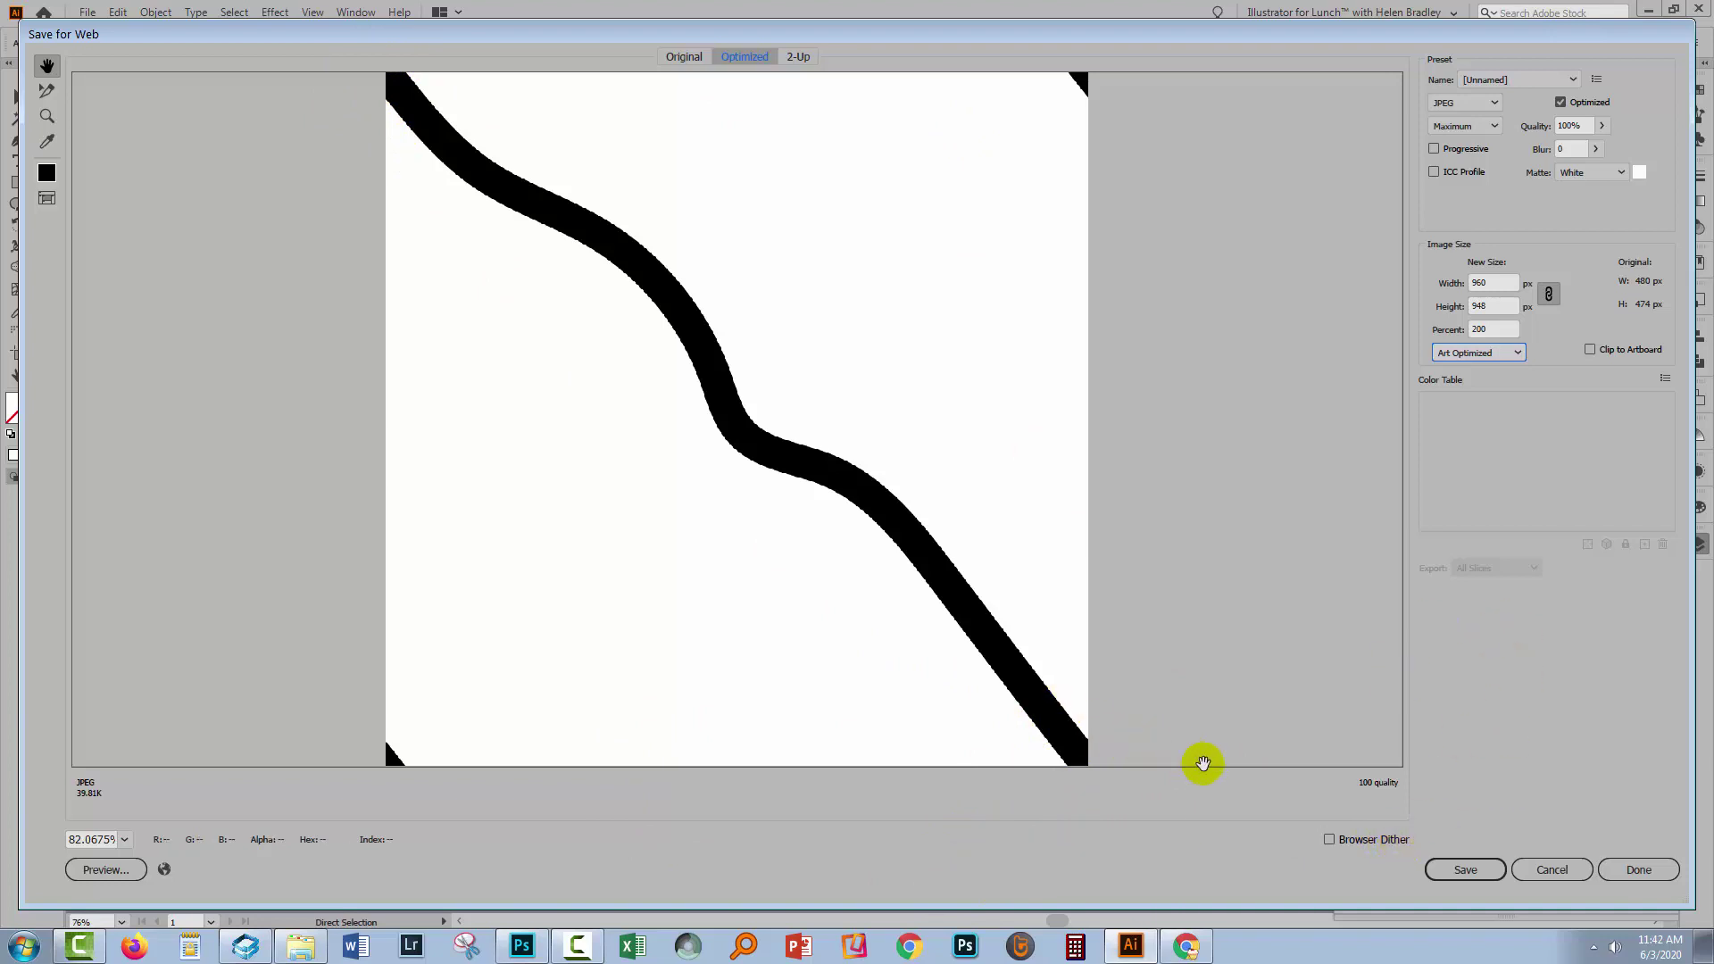
{"action": "left_click", "coordinate": [1549, 869]}
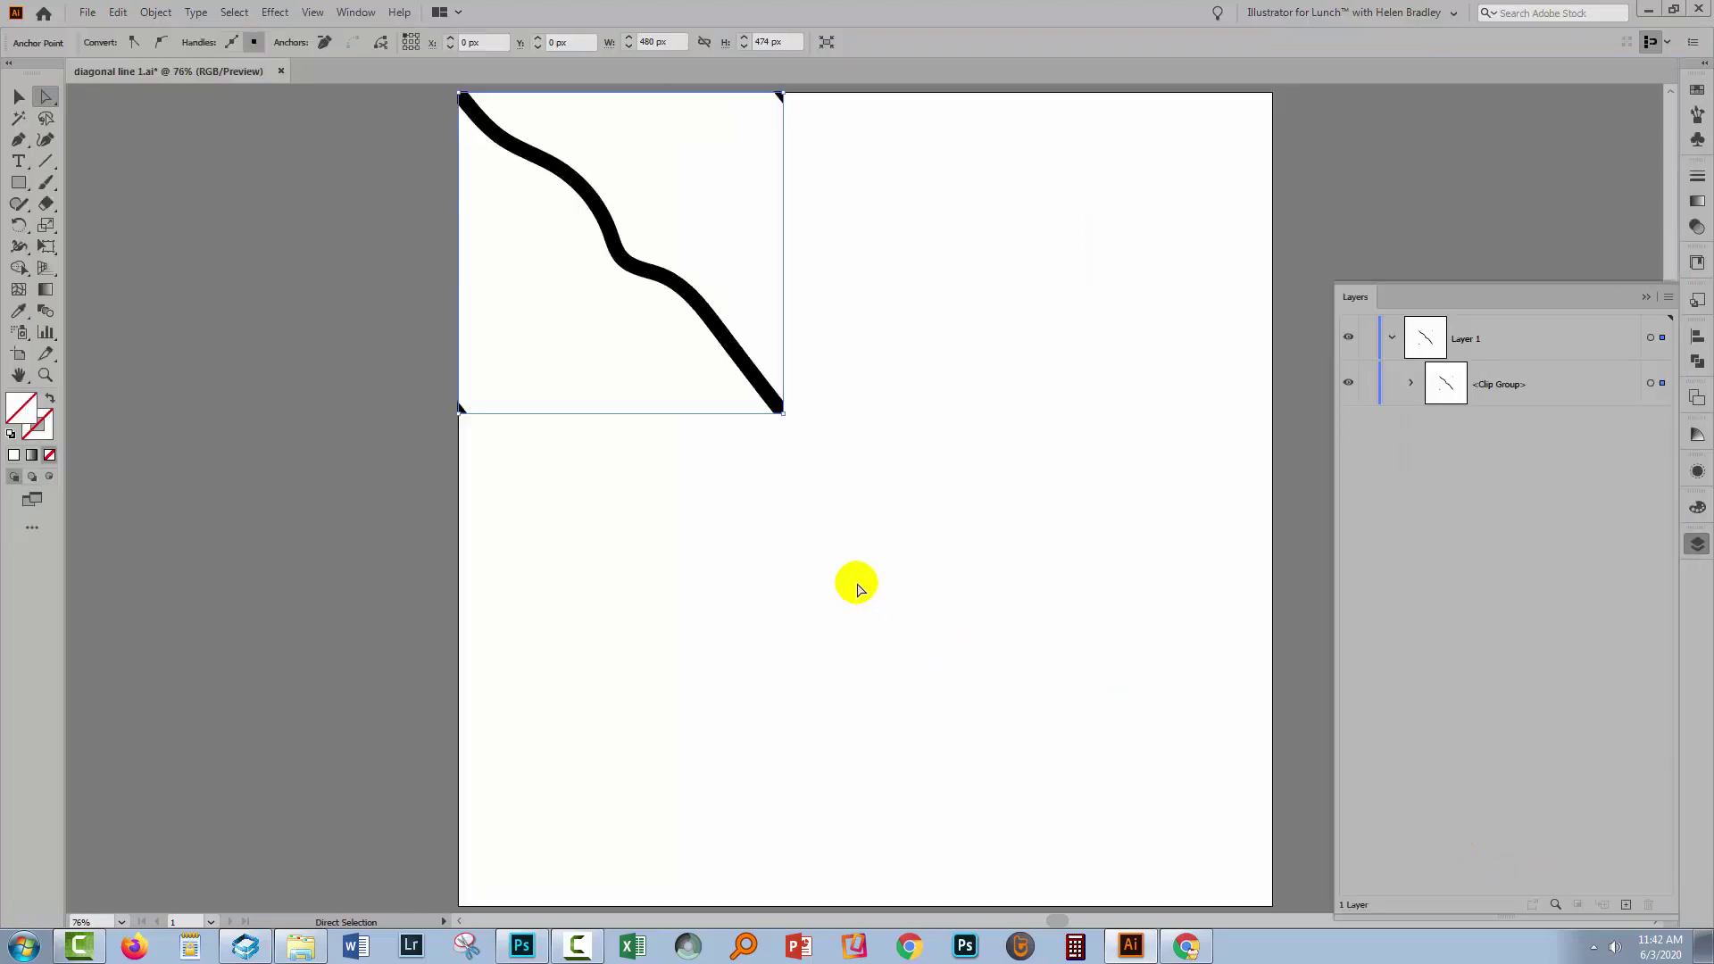